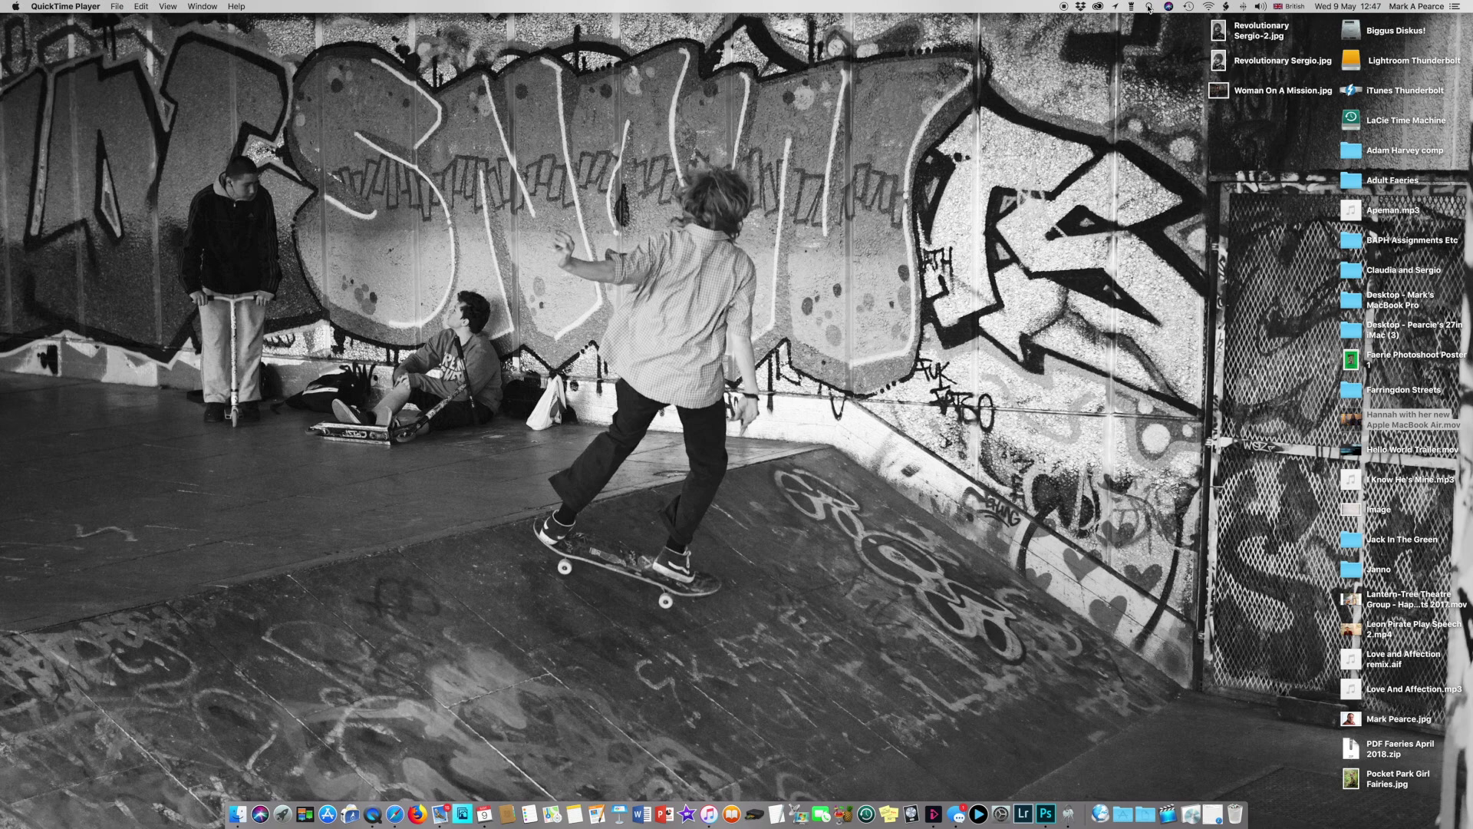
Search the Mac with Spotlight for "rega", look through the suggested websites and mail messages, and clear the search.
click(1149, 7)
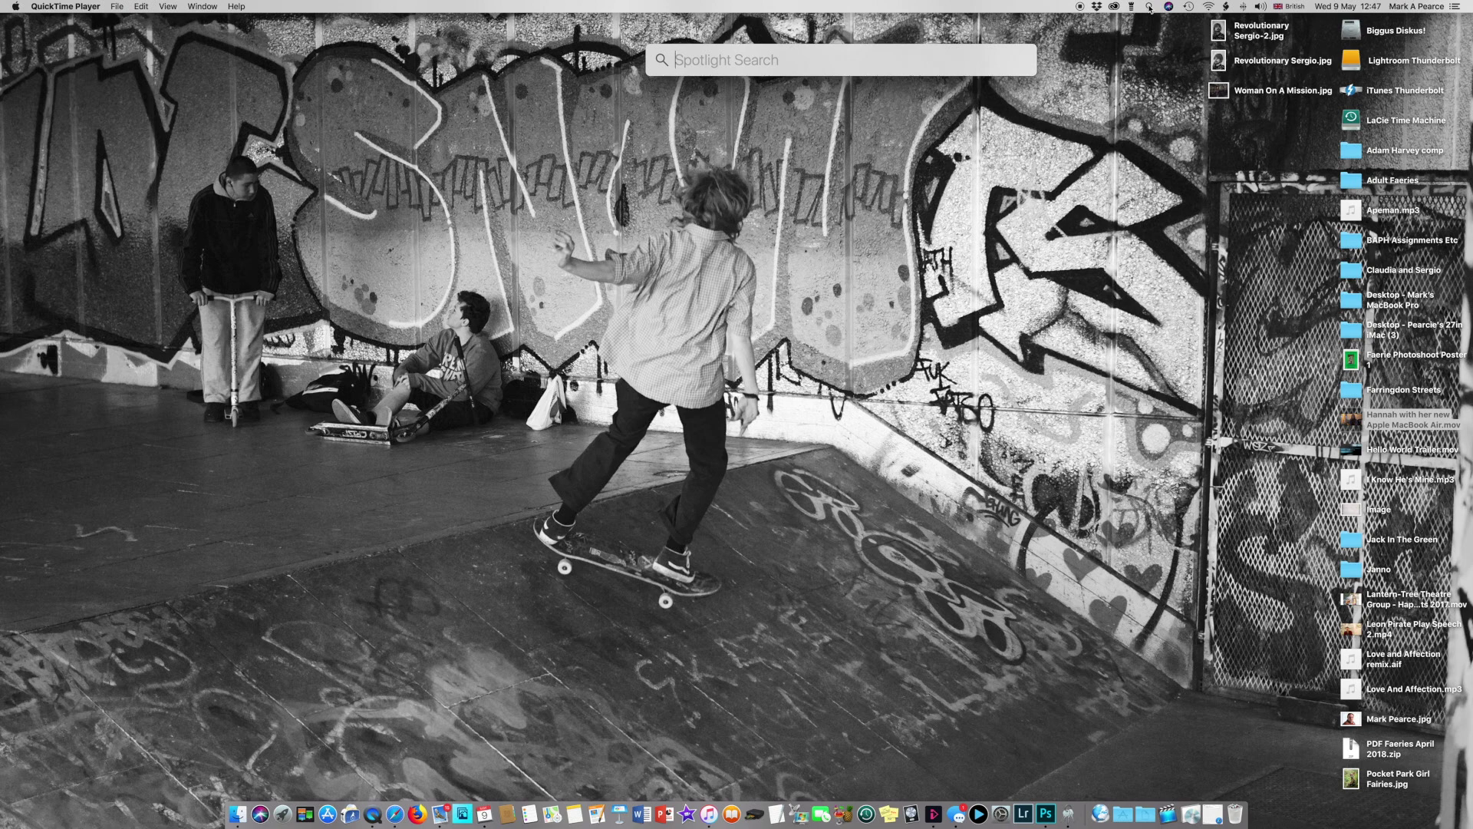
text(rega)
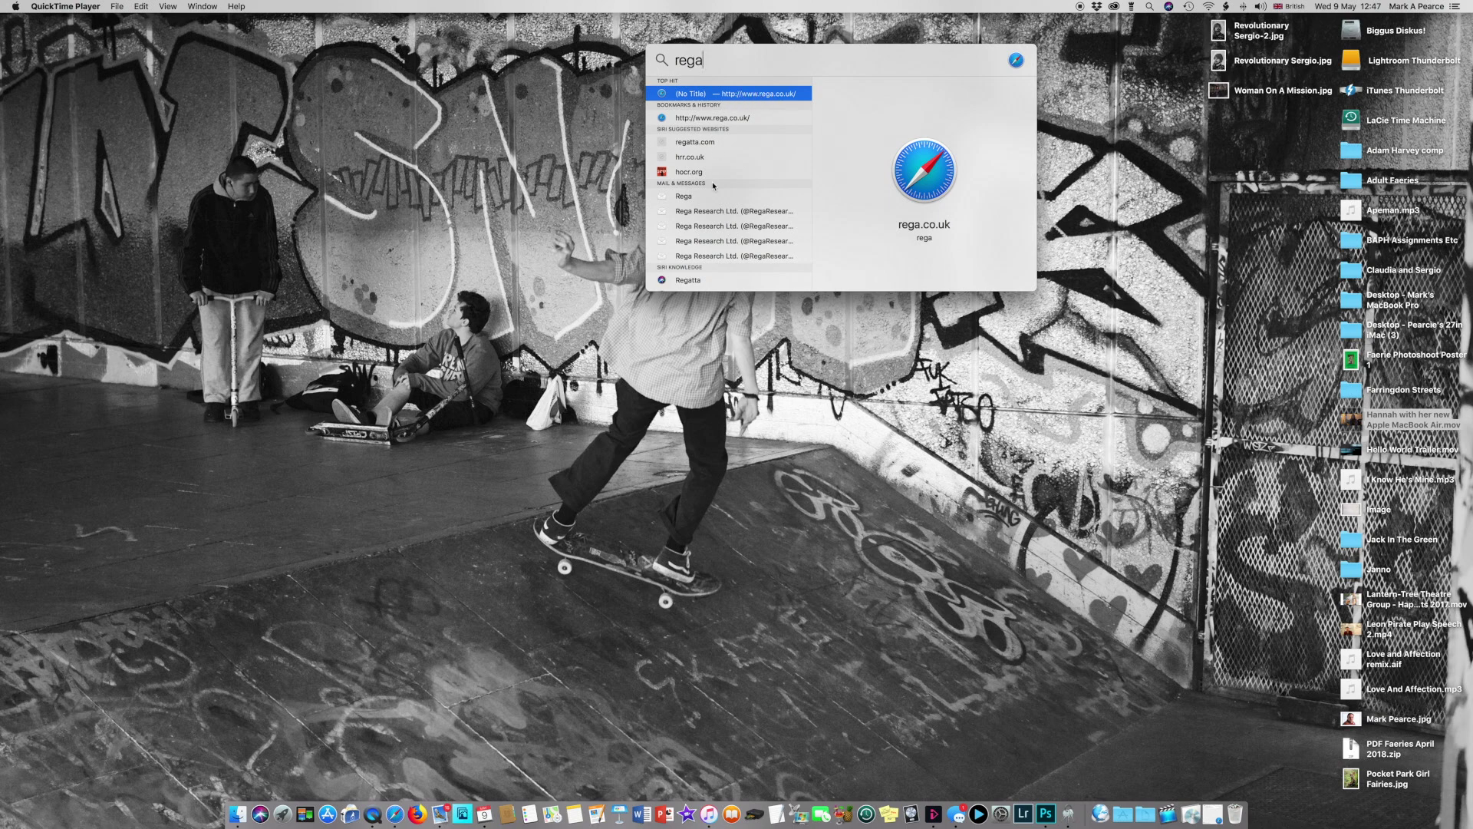
scroll(715, 231, down, 1)
scroll(715, 231, down, 3)
key(Escape)
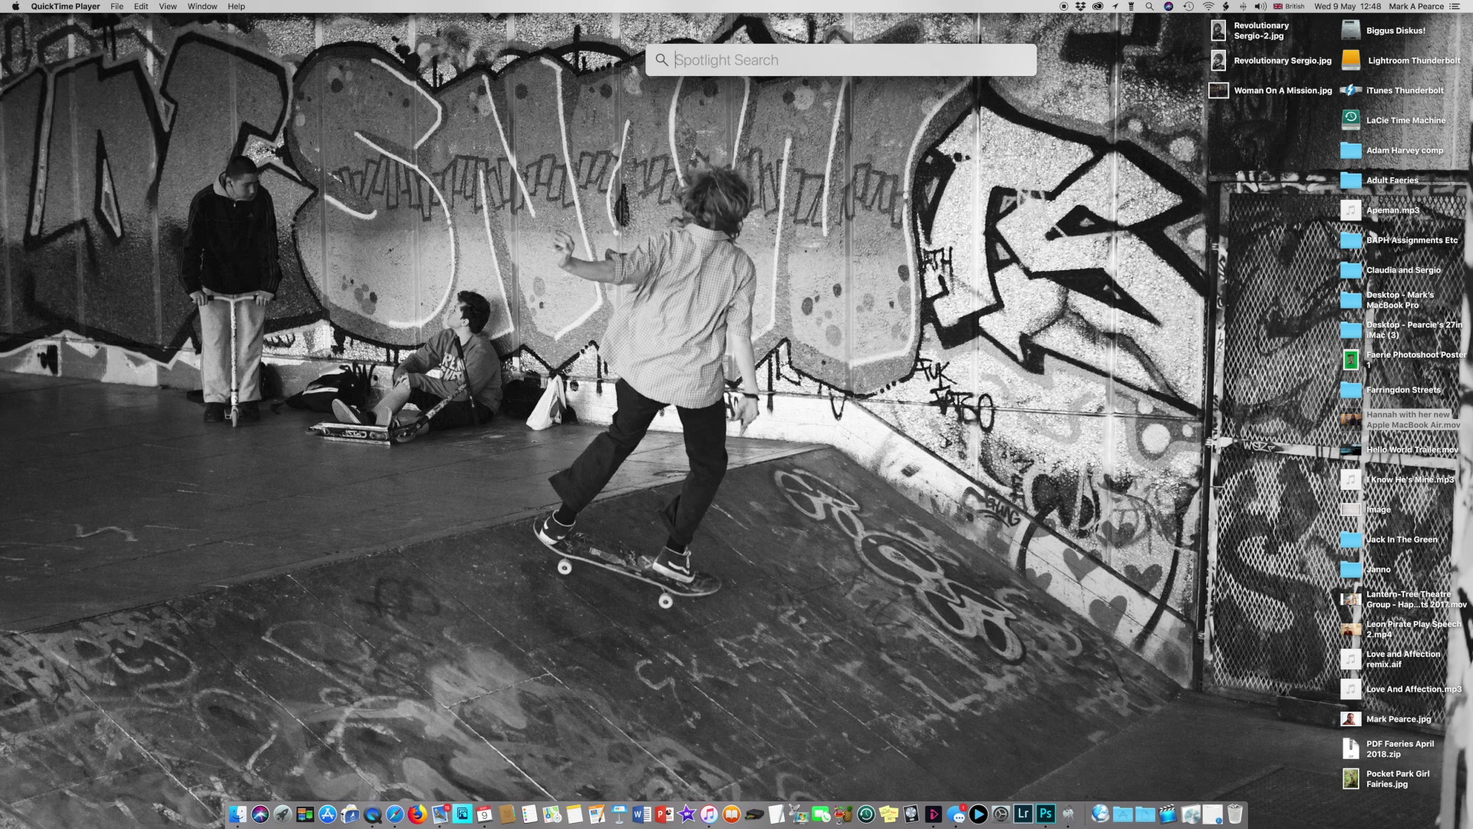
Look up "Pages" in Spotlight to view the application and its recent documents, and dismiss the search.
text(Pages)
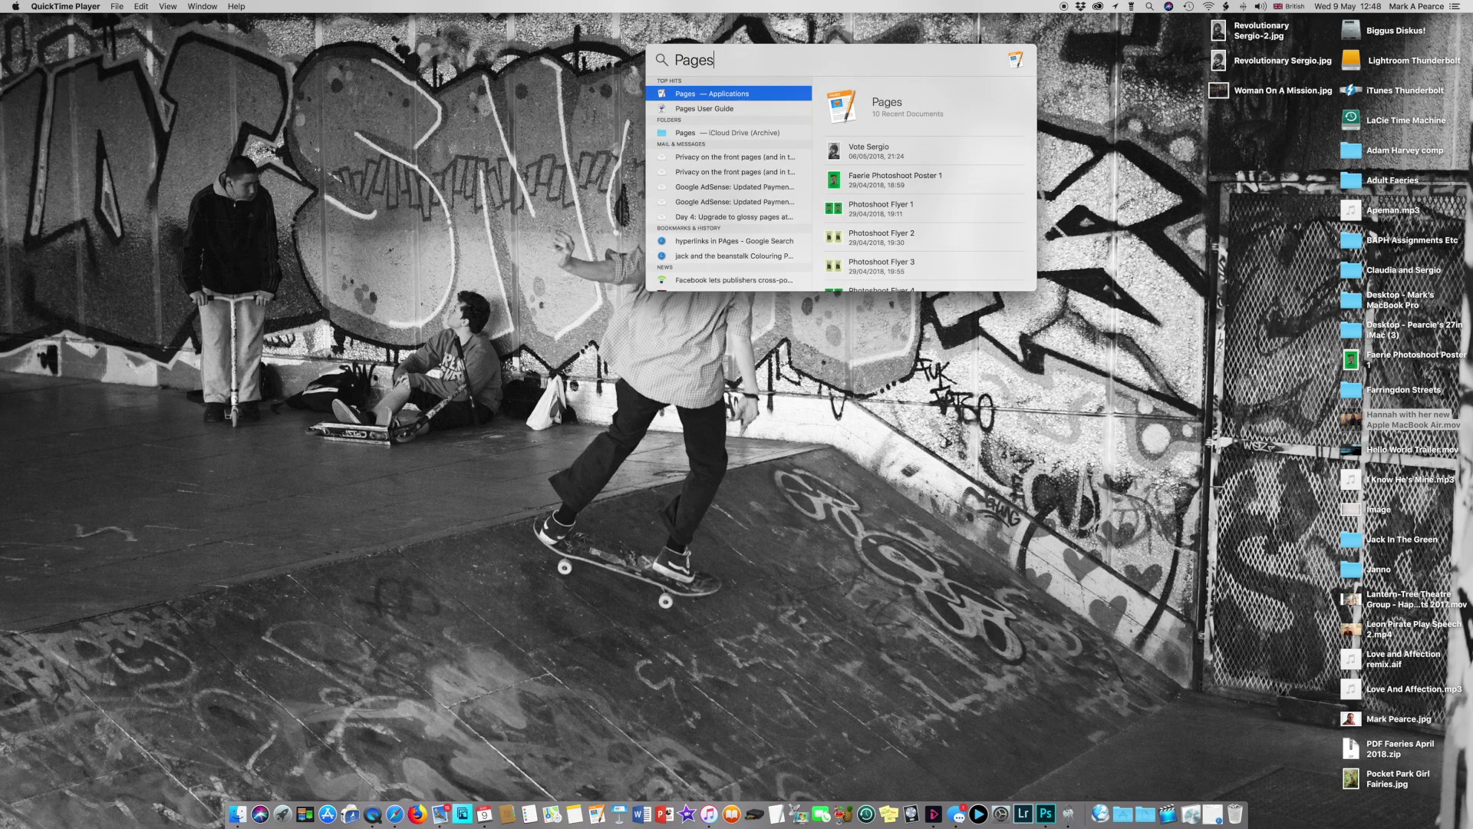
key(BackSpace)
key(BackSpace)
key(BackSpace)
key(BackSpace)
key(BackSpace)
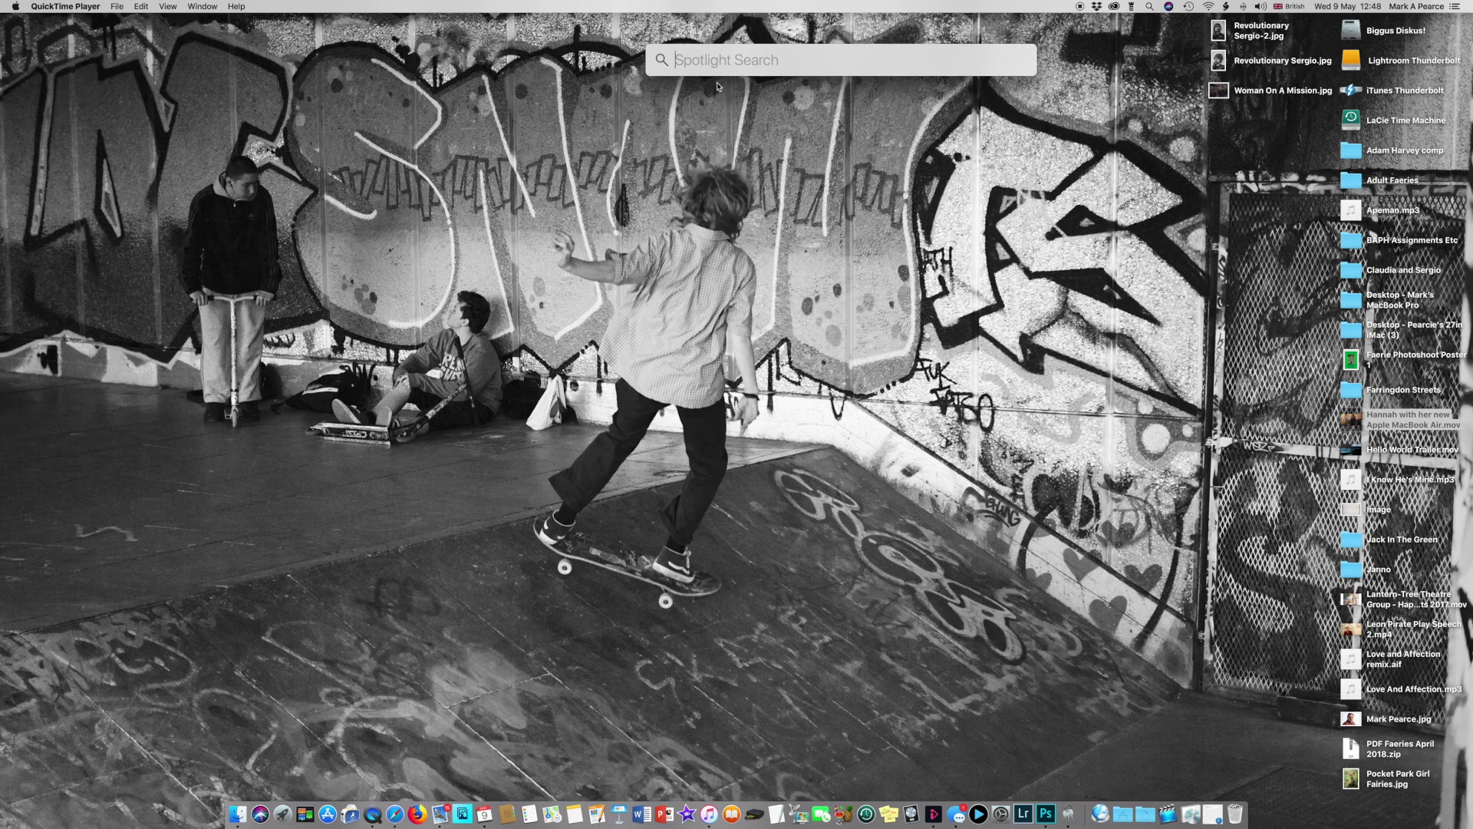
click(712, 139)
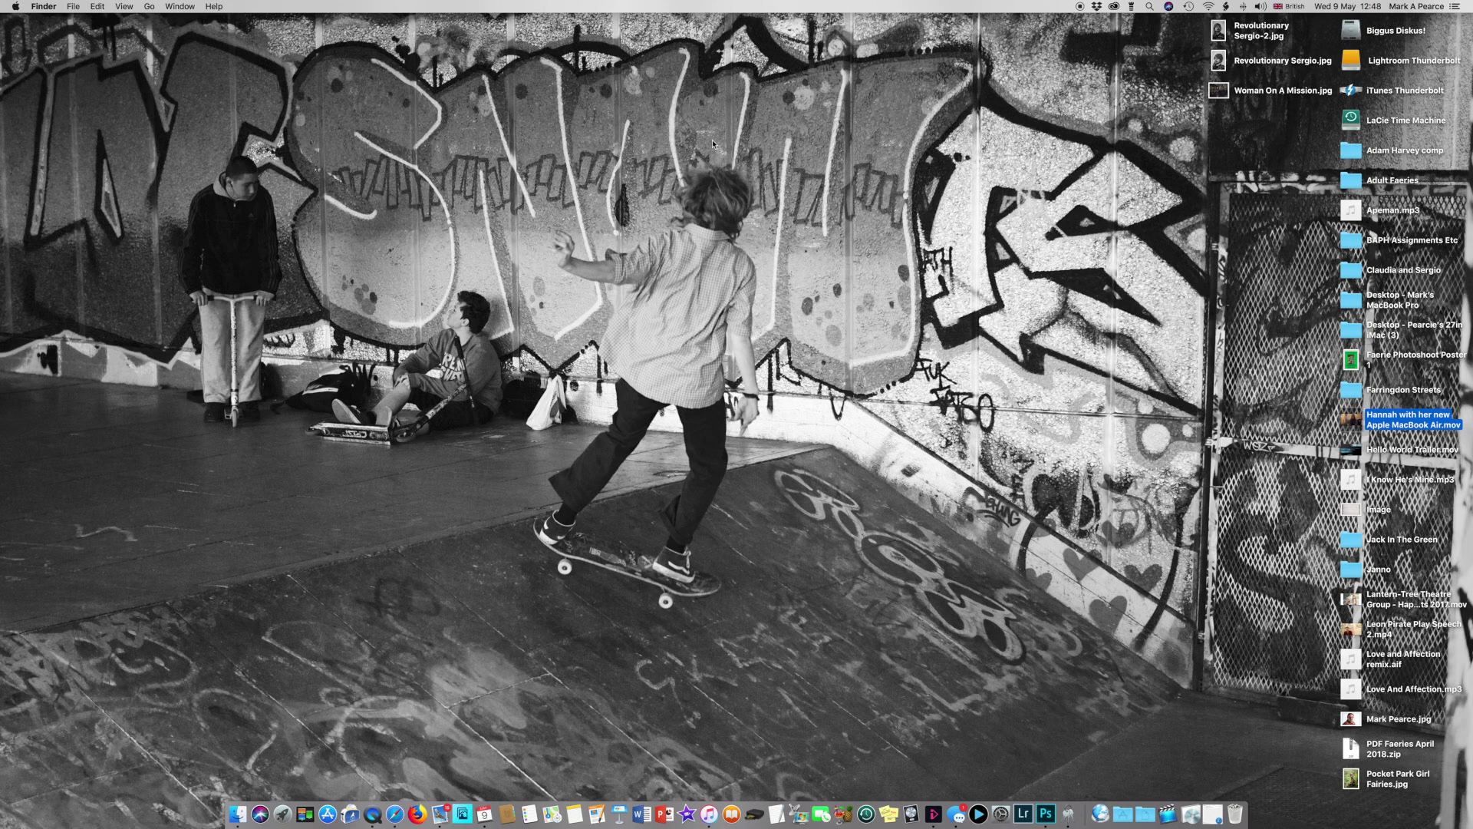
Look up "Lightroom" in Spotlight to view the application's details and related folders, and dismiss the search.
key(super+space)
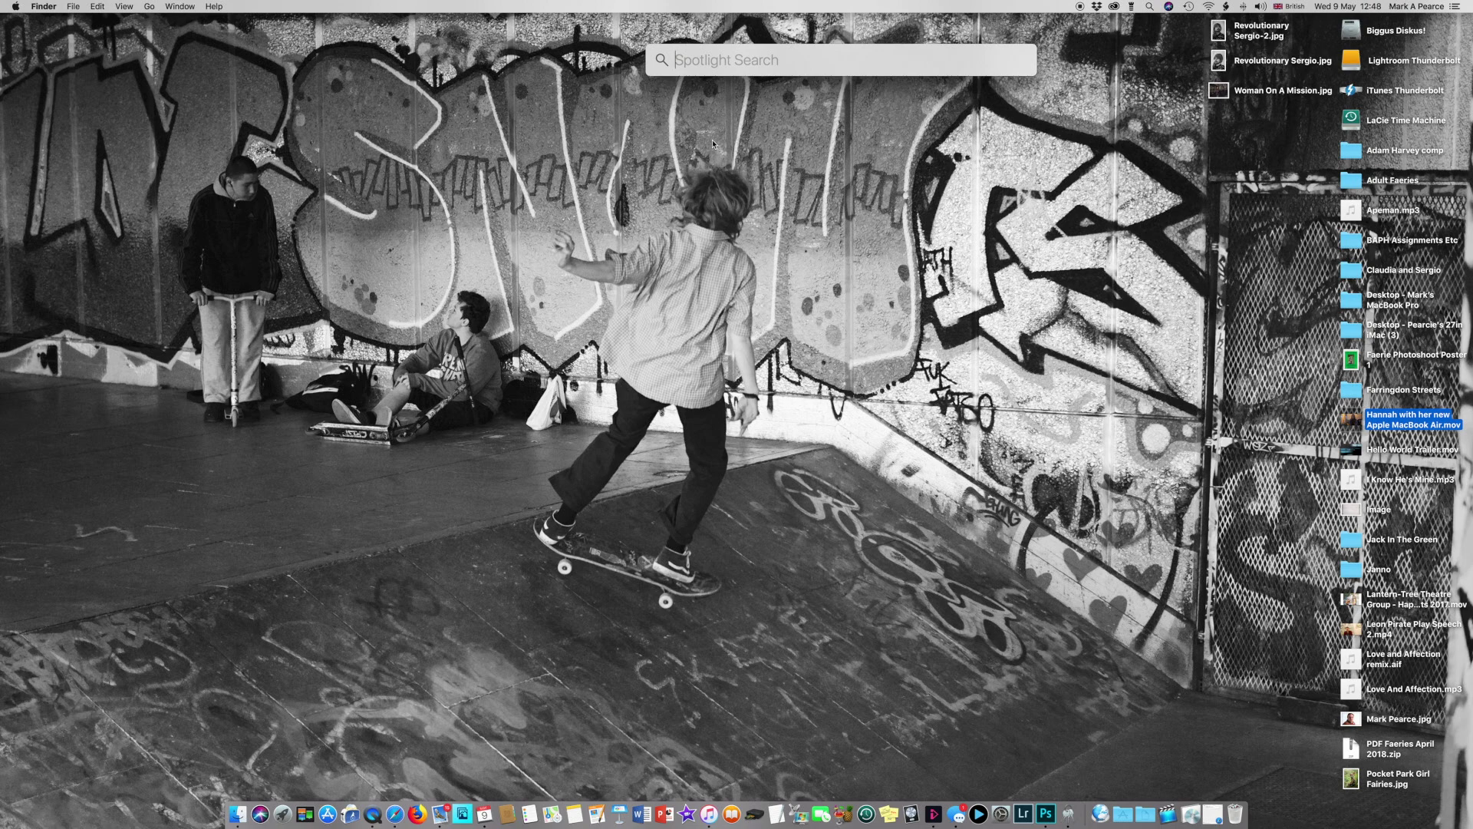
text(Lightroom)
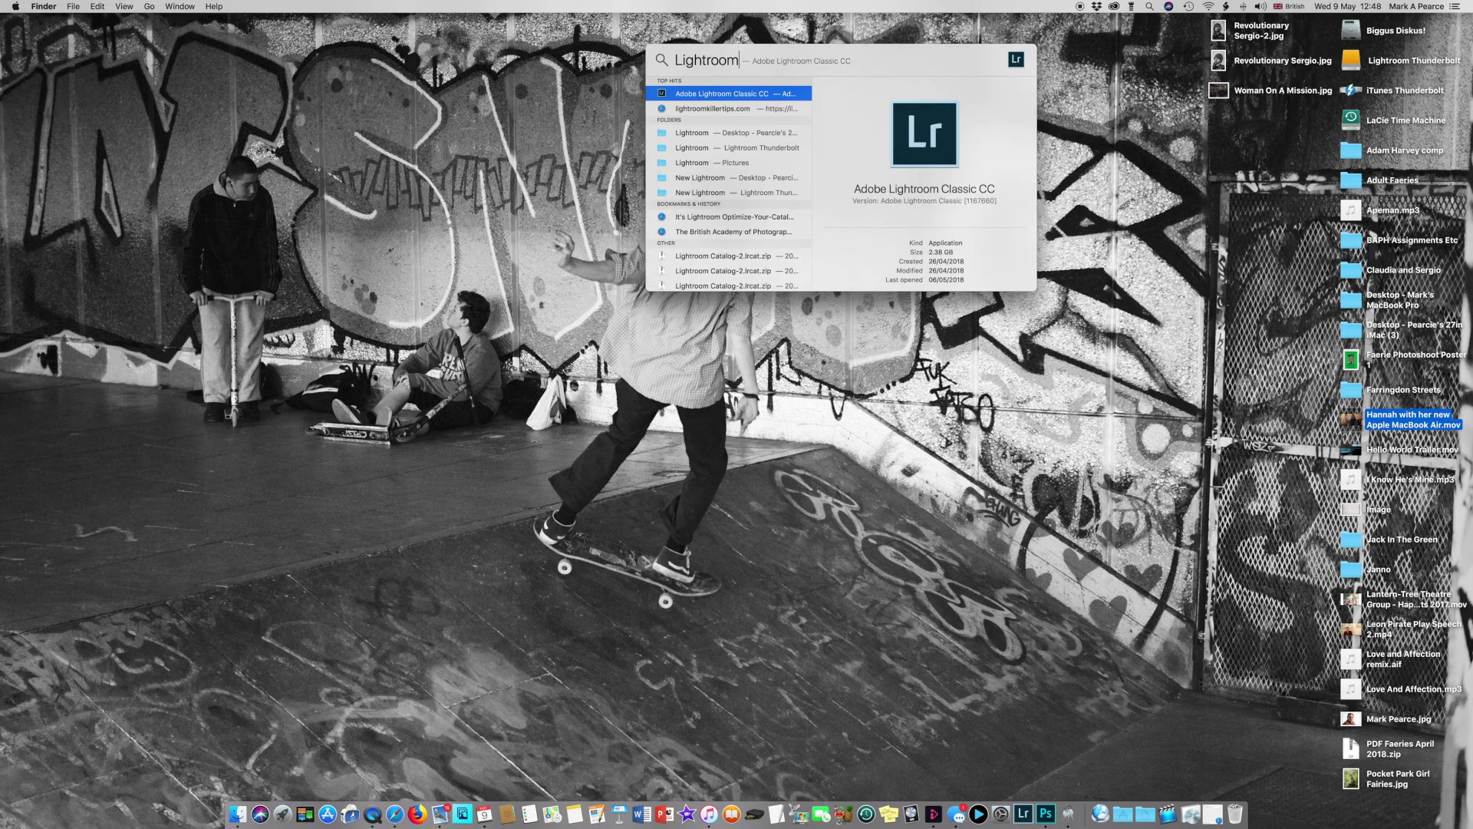
key(BackSpace)
key(BackSpace)
key(BackSpace)
key(BackSpace)
key(BackSpace)
key(BackSpace)
key(BackSpace)
key(BackSpace)
key(BackSpace)
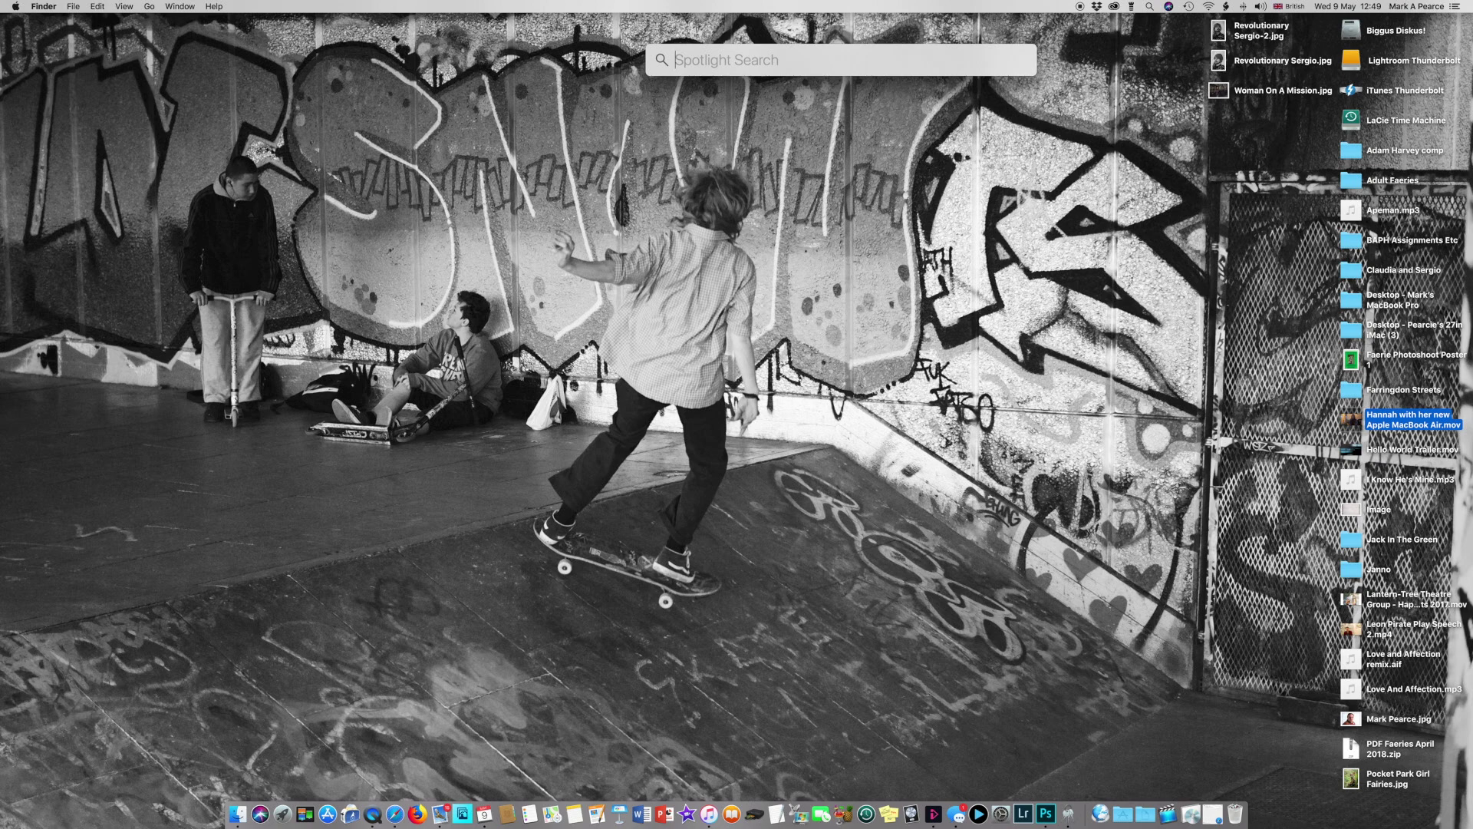
click(750, 166)
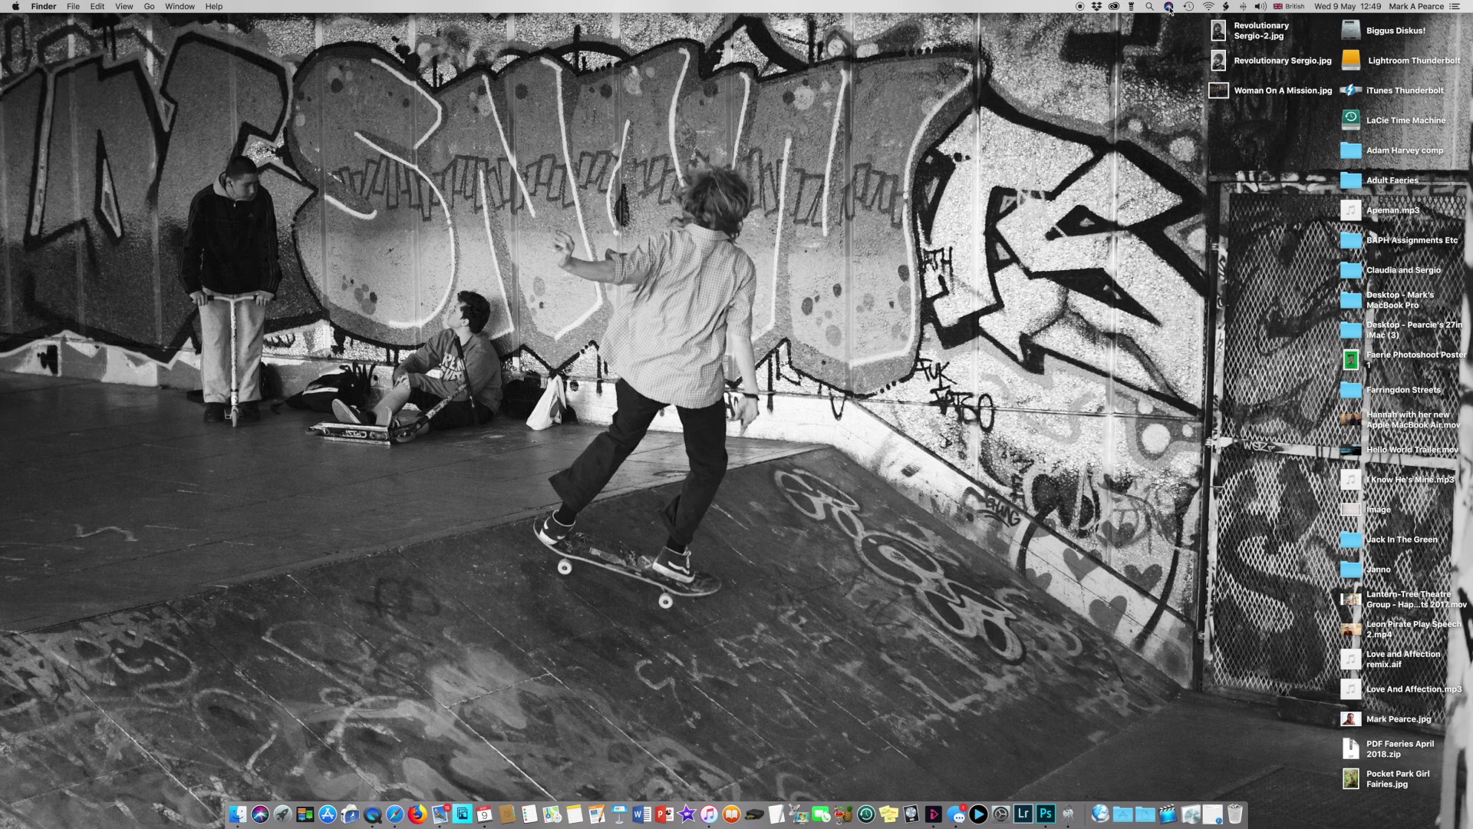
Ask Siri how much hard drive space is left and dismiss the answer.
click(1169, 7)
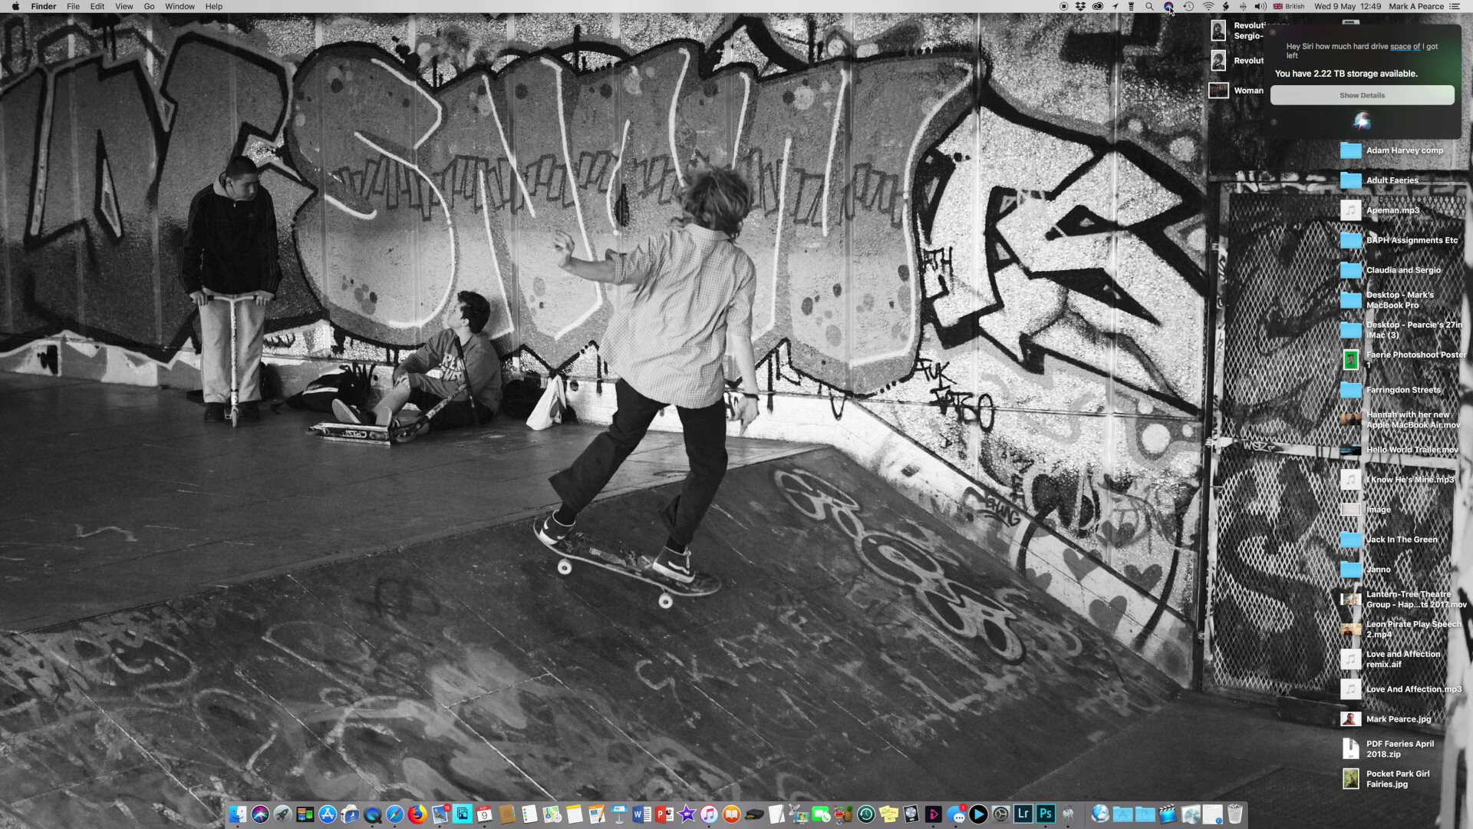
click(1170, 9)
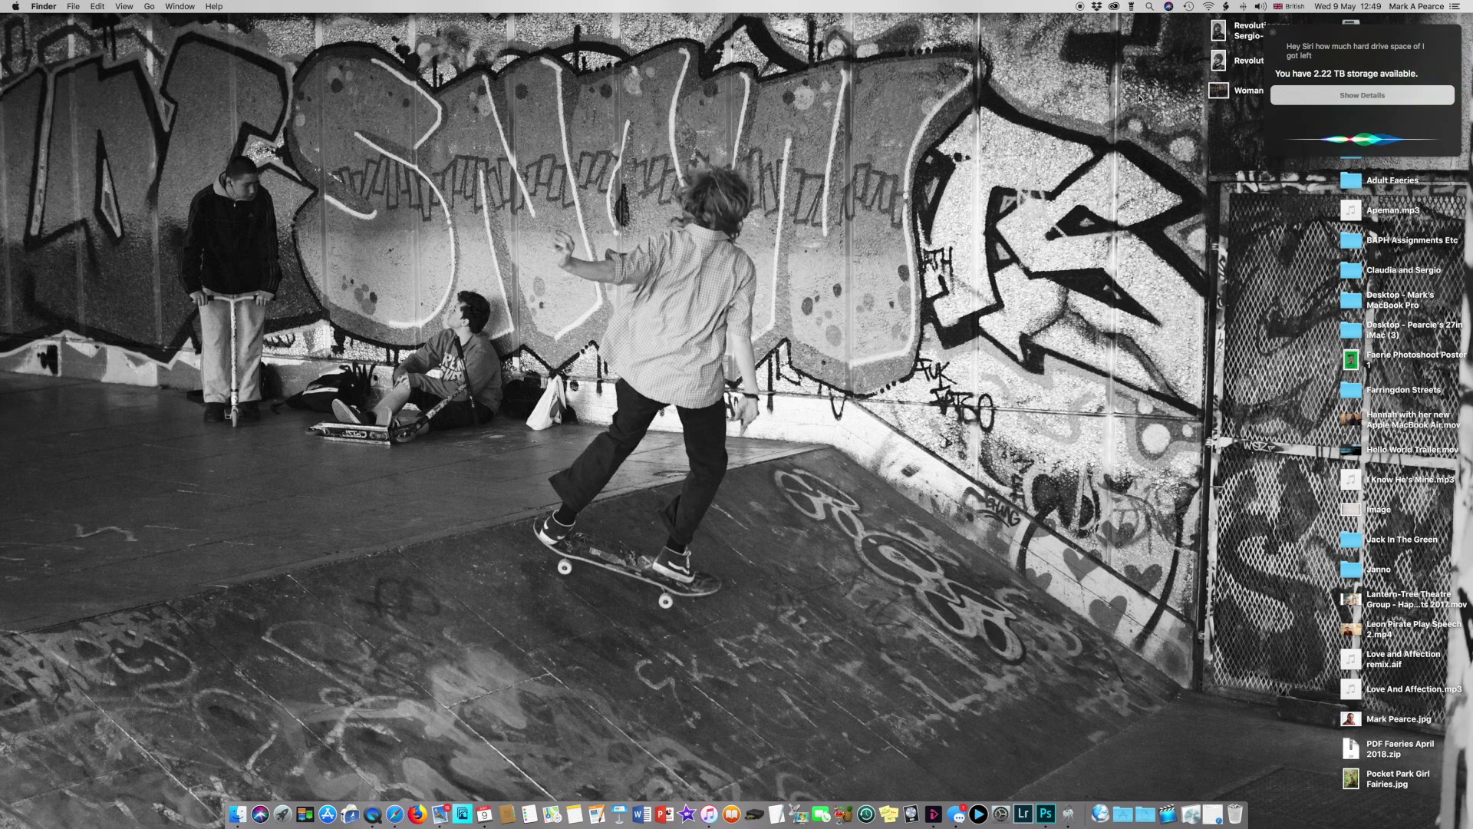
click(1177, 82)
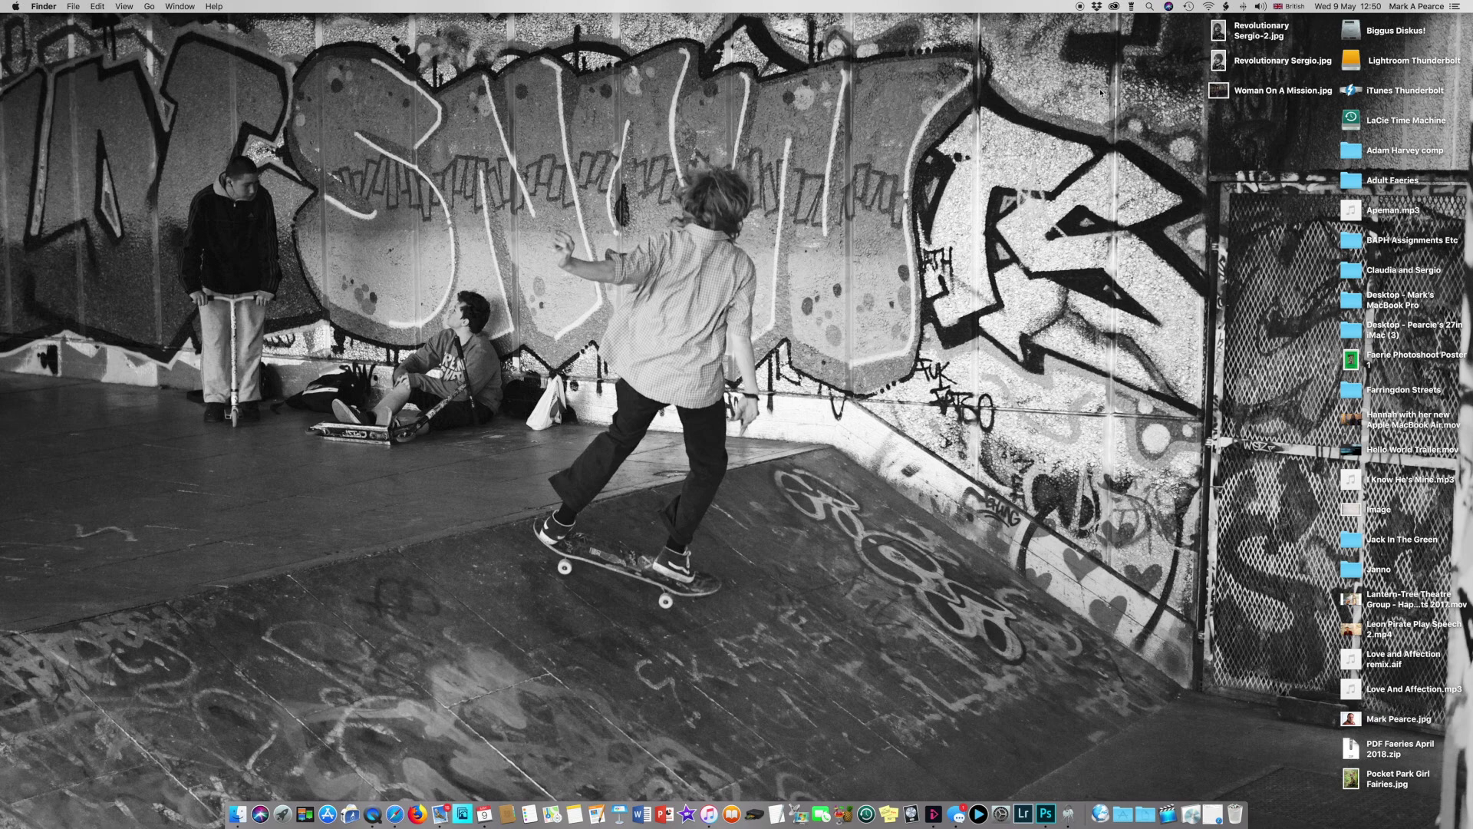
Ask Siri what the weather is like outside, dismiss the forecast and ask the same question again.
key(super+space)
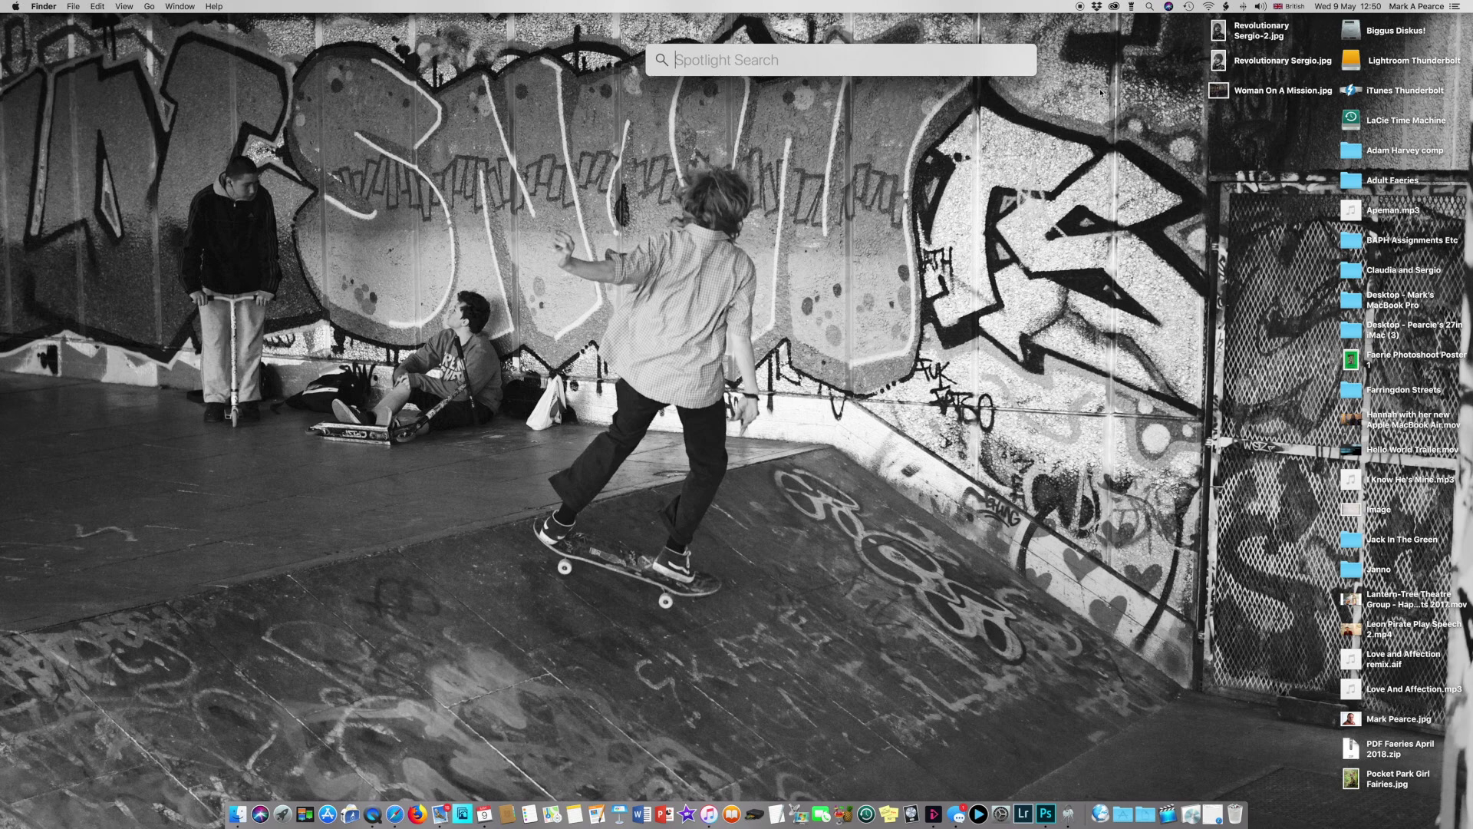
click(937, 140)
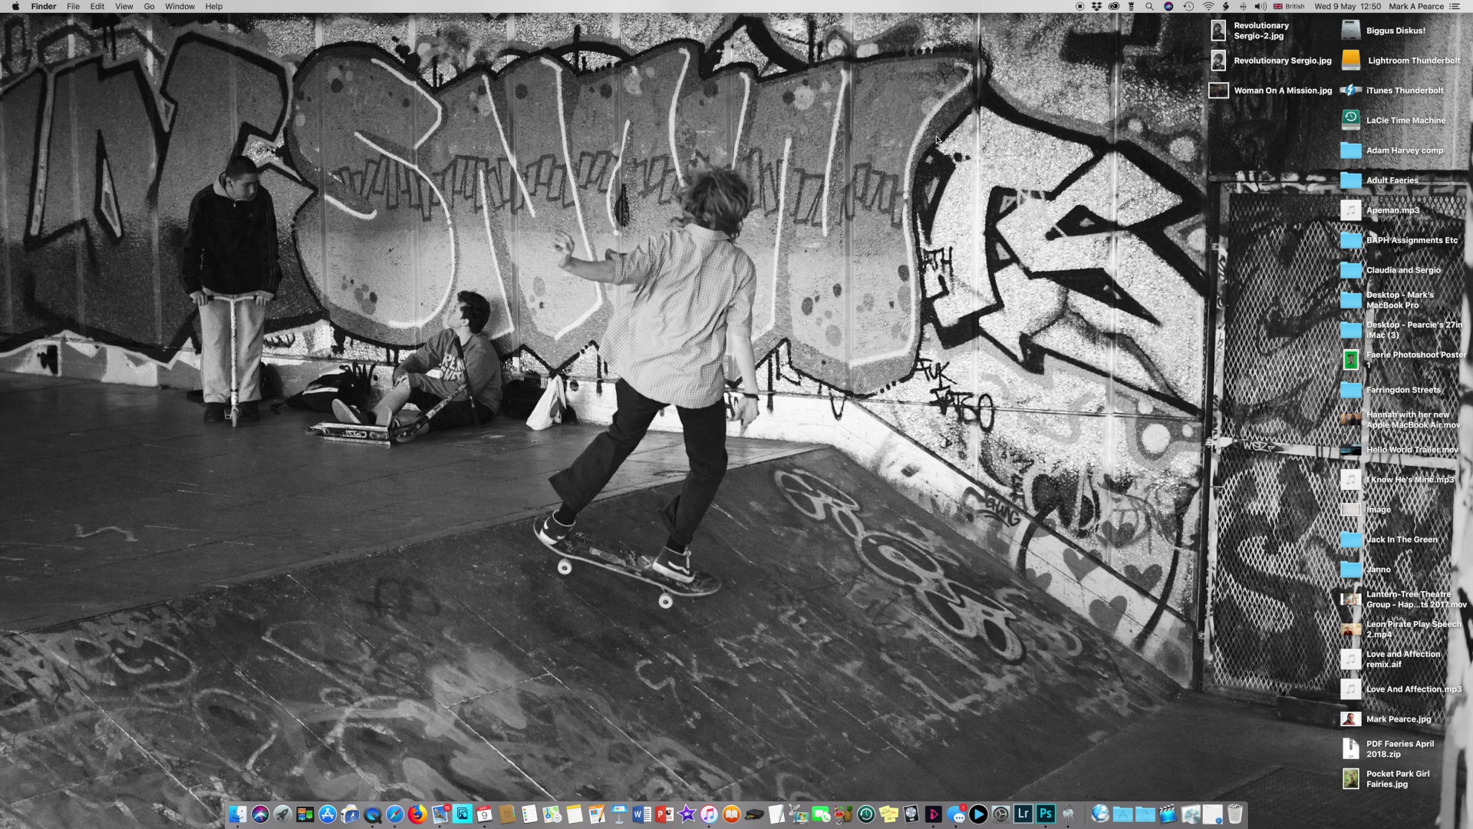
key(super+space)
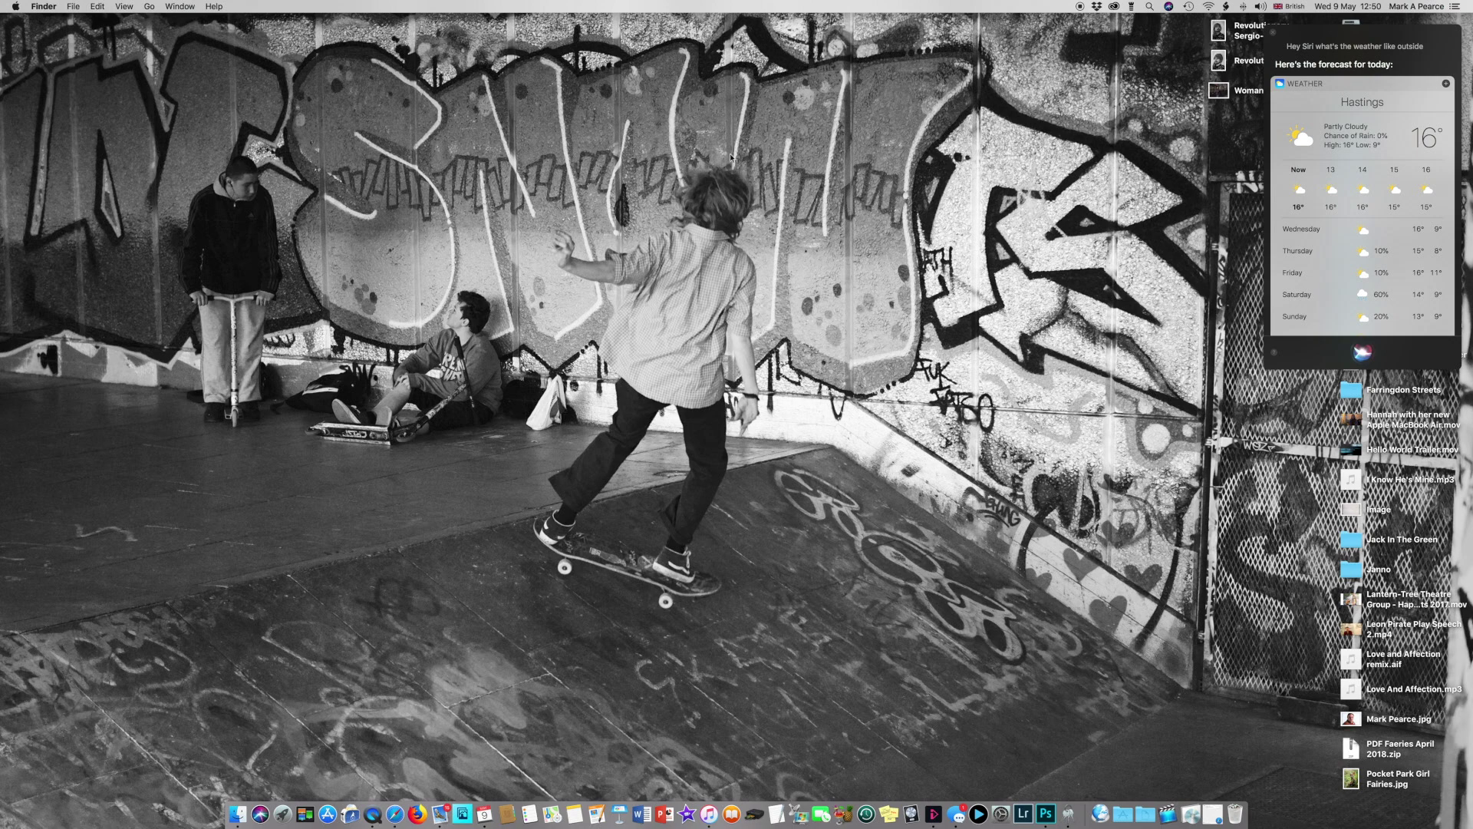
click(1274, 32)
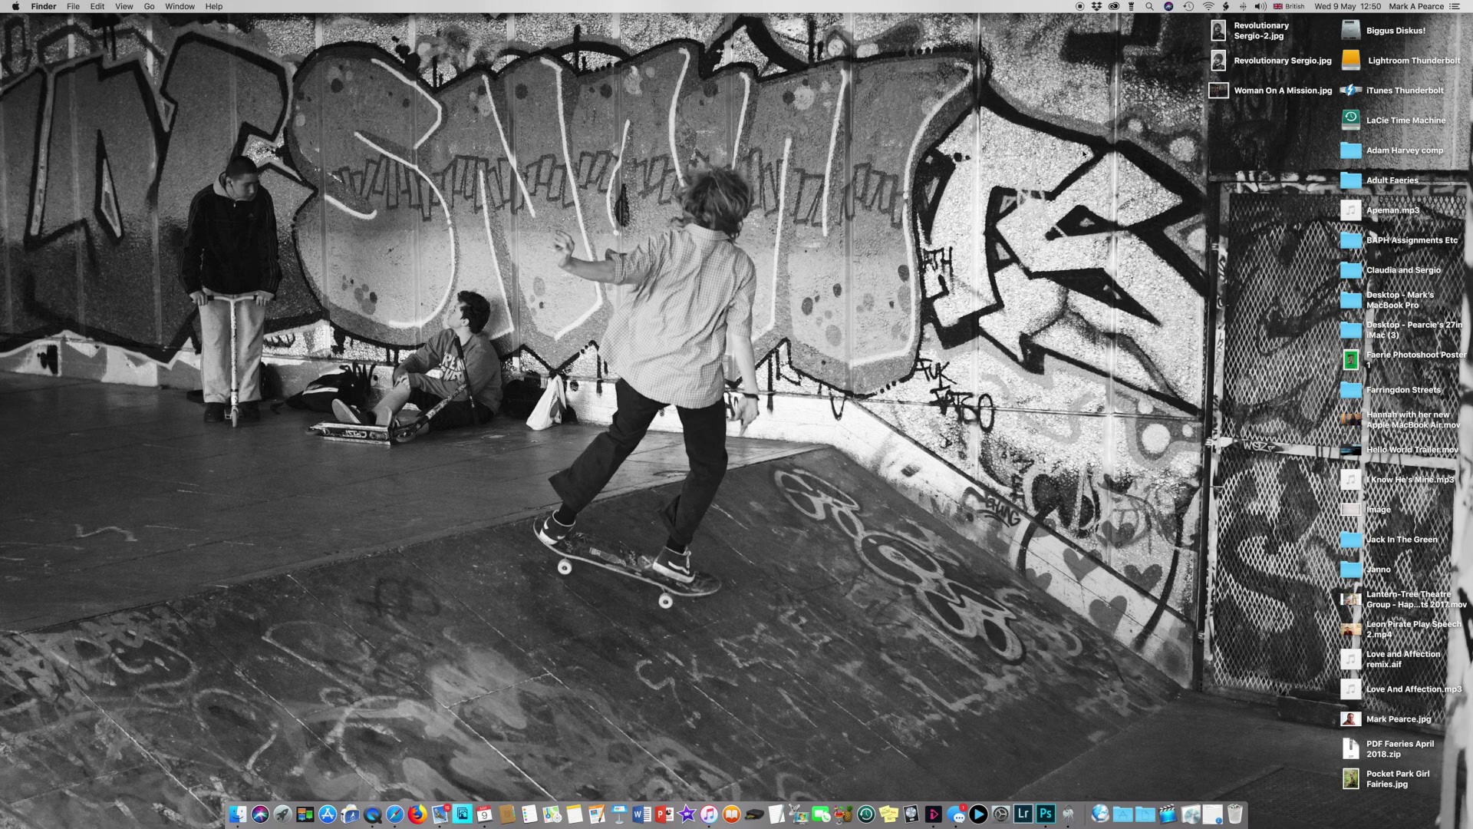
key(super+space)
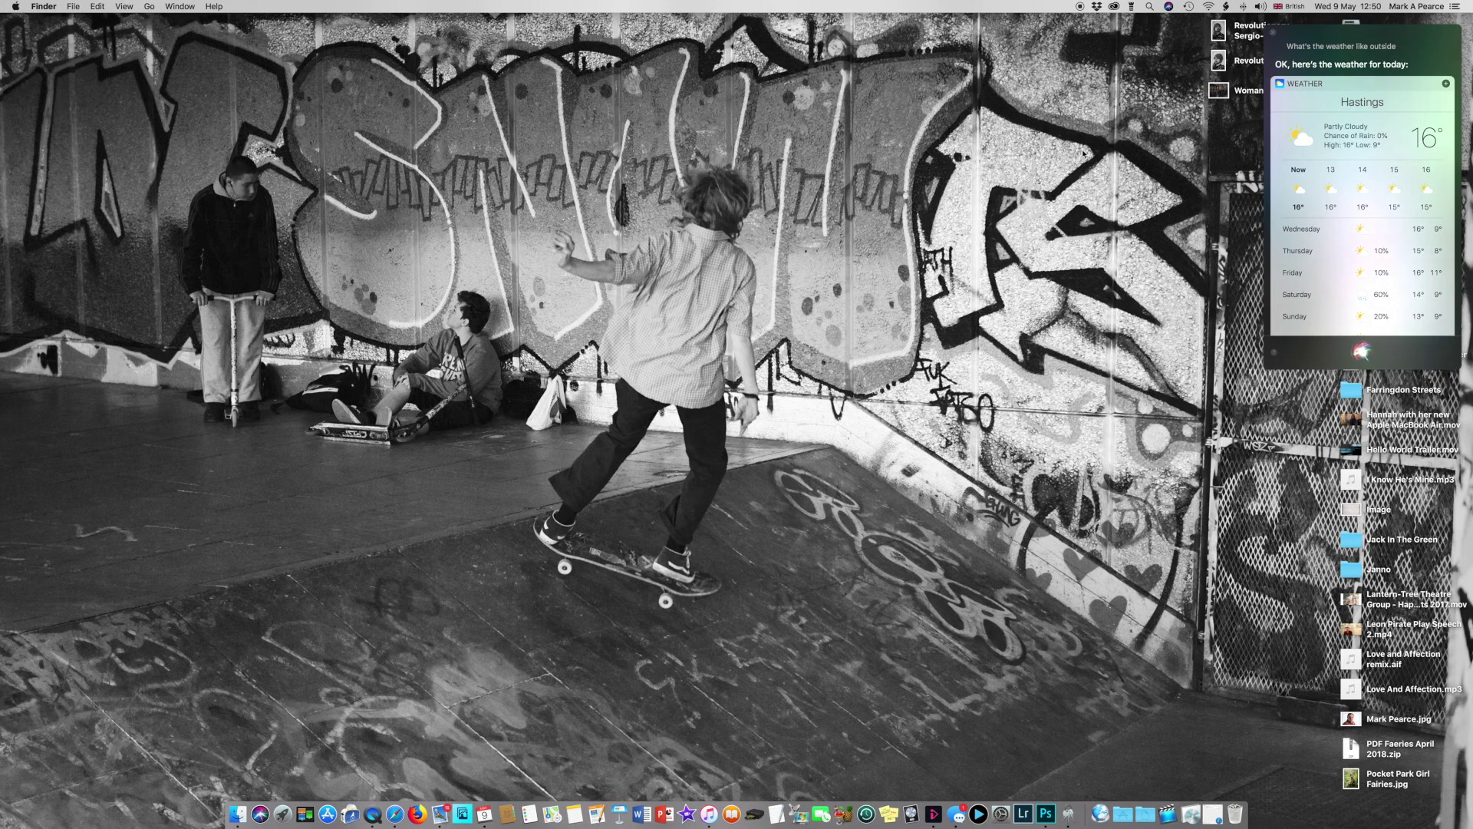
Ask Siri "Can you rap" and dismiss the reply.
key(super+space)
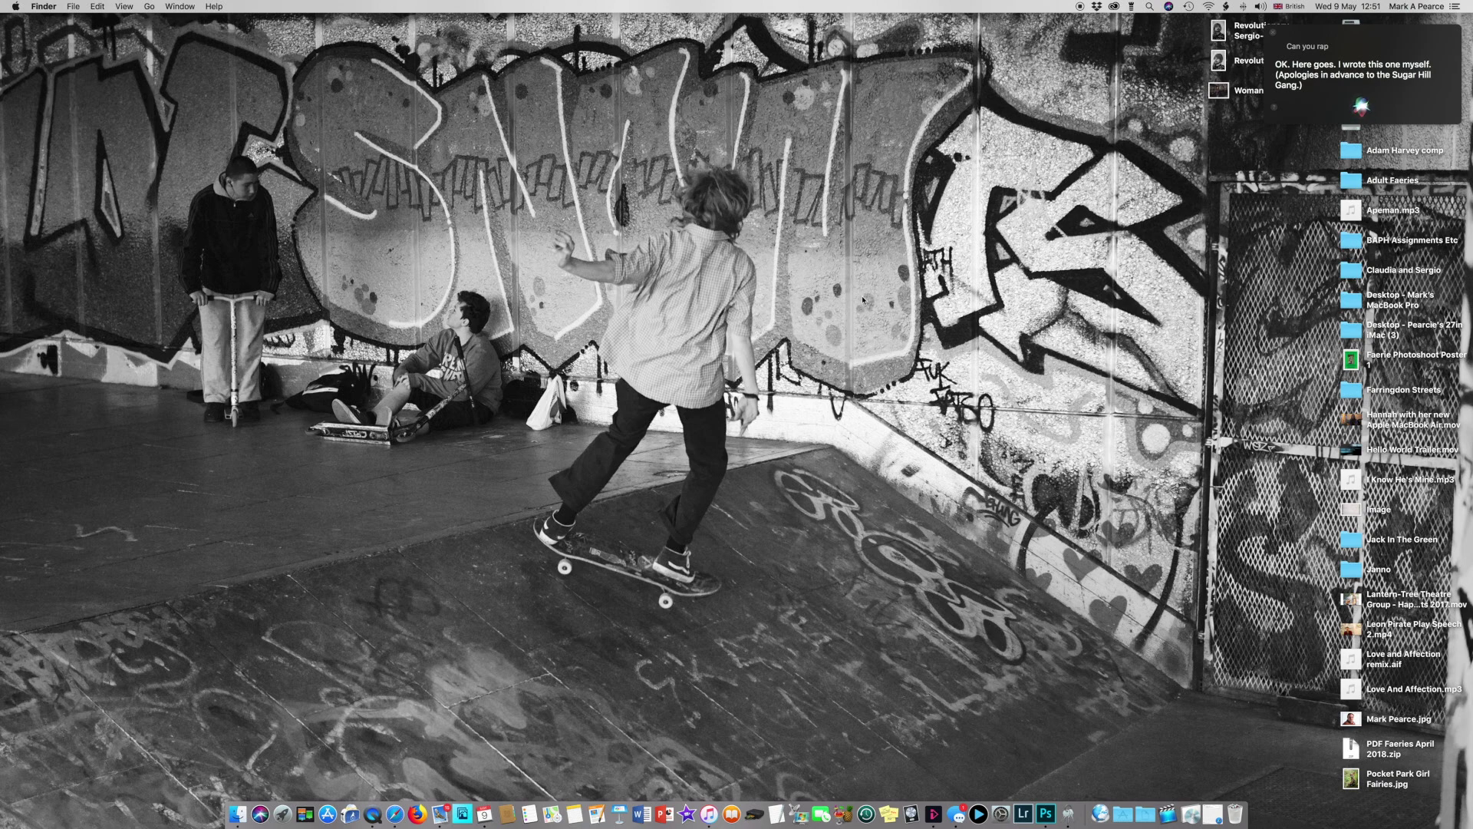
click(1272, 33)
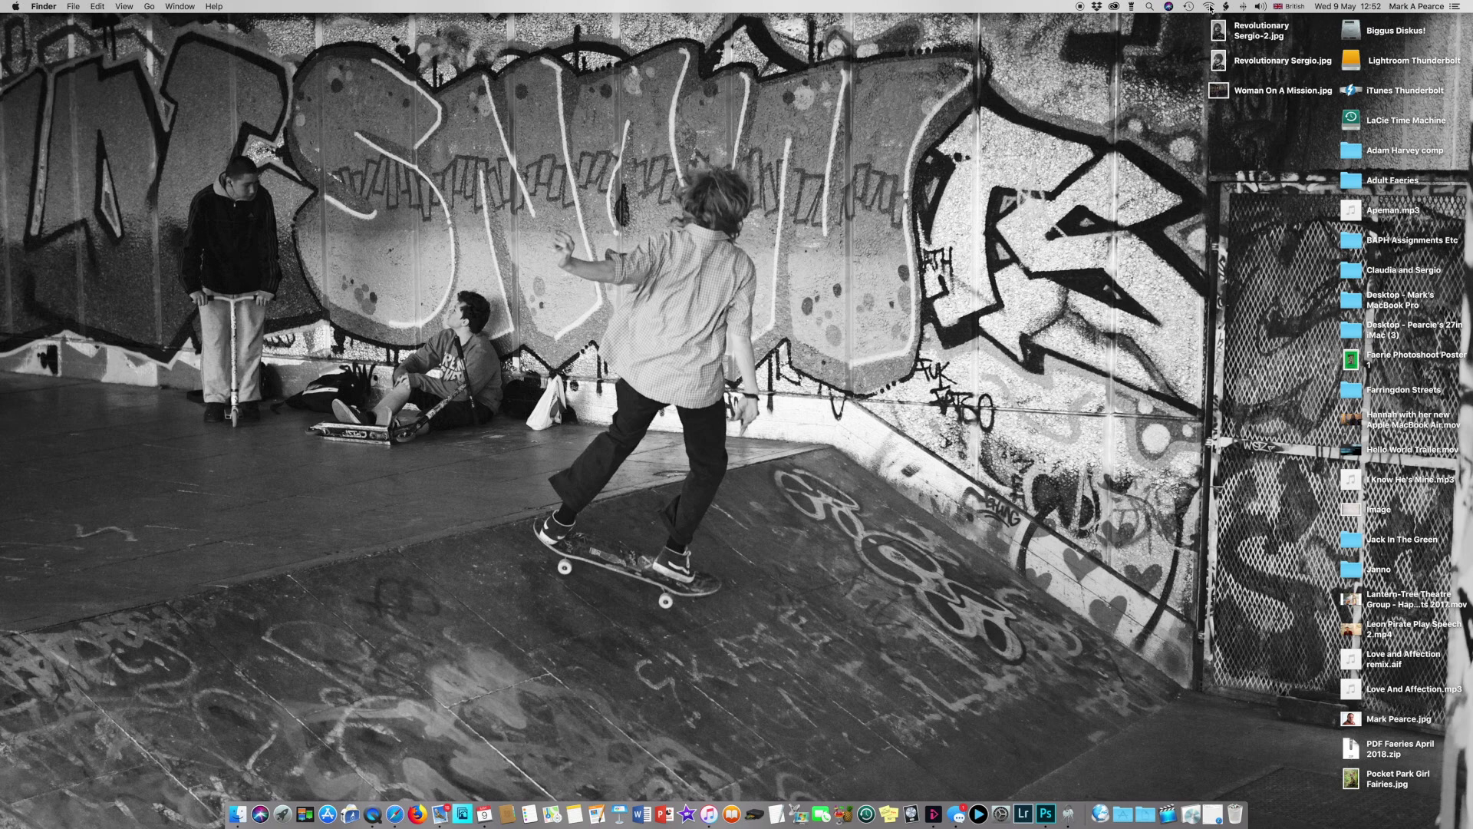
View the available Wi-Fi networks, and check the volume control with its list of sound output devices.
click(1210, 9)
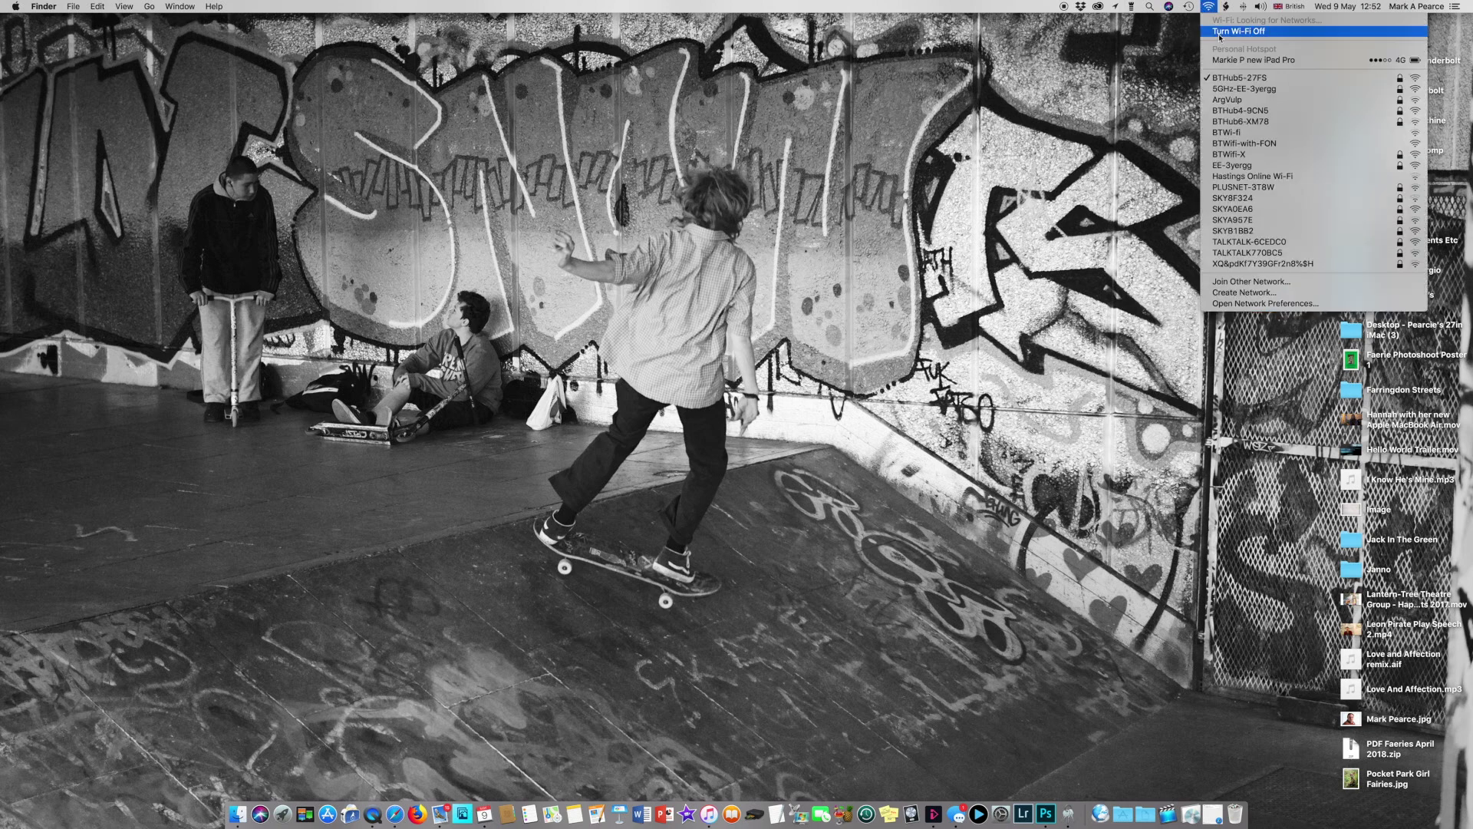
click(1136, 229)
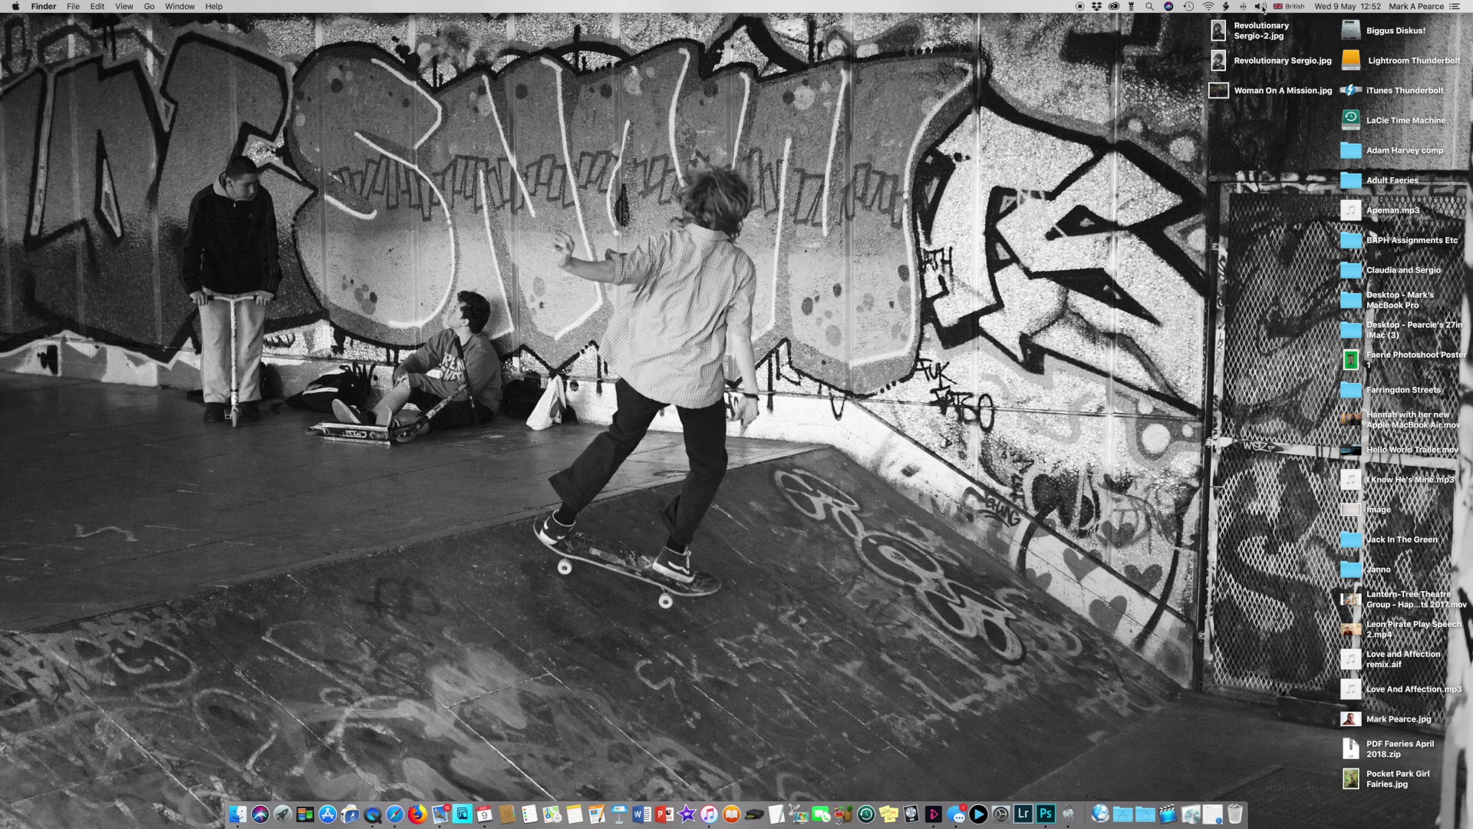
click(1260, 7)
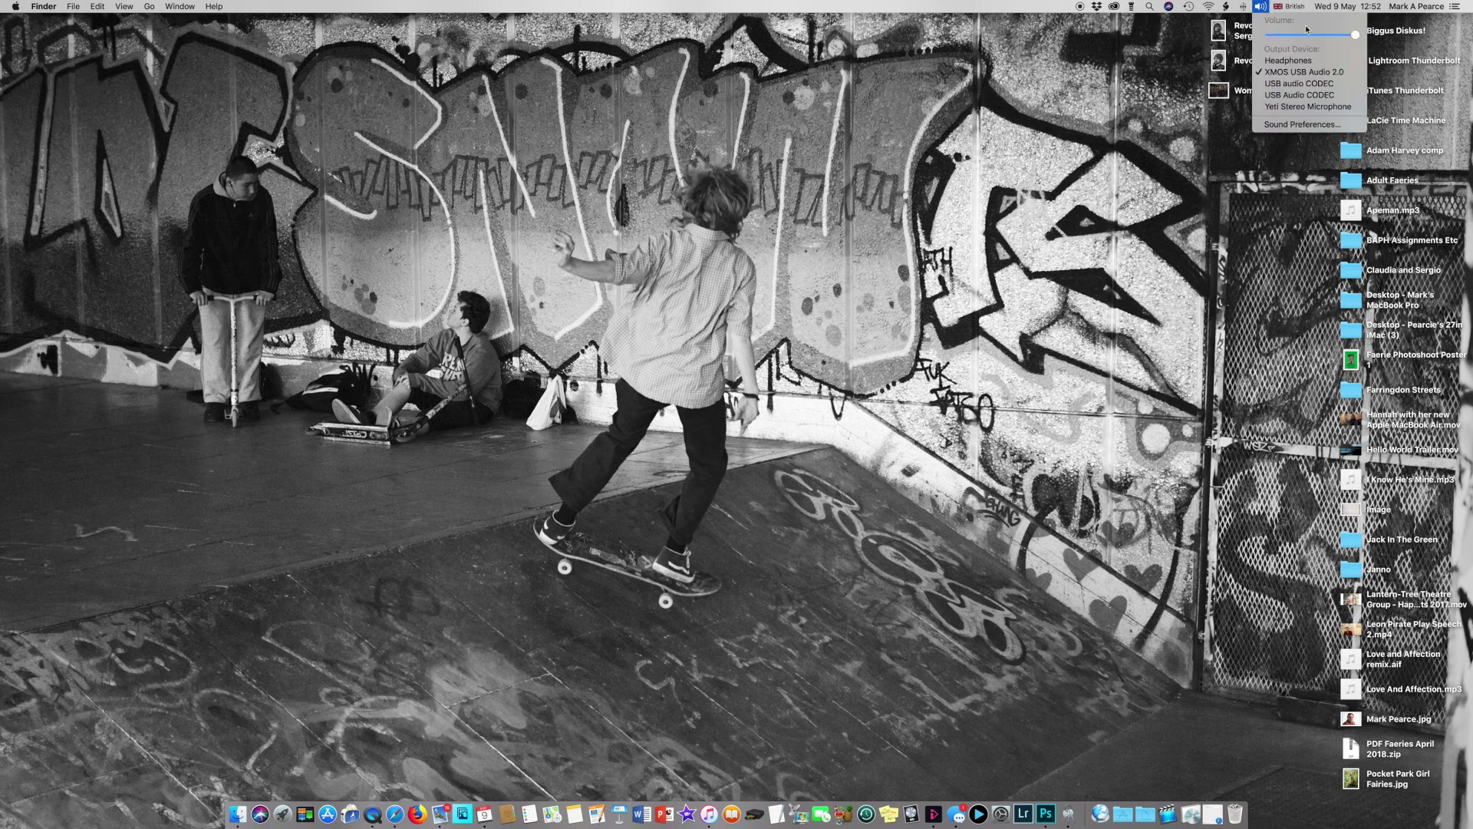
mouse_move(1363, 33)
mouse_down()
mouse_move(1310, 37)
mouse_move(1362, 44)
mouse_up()
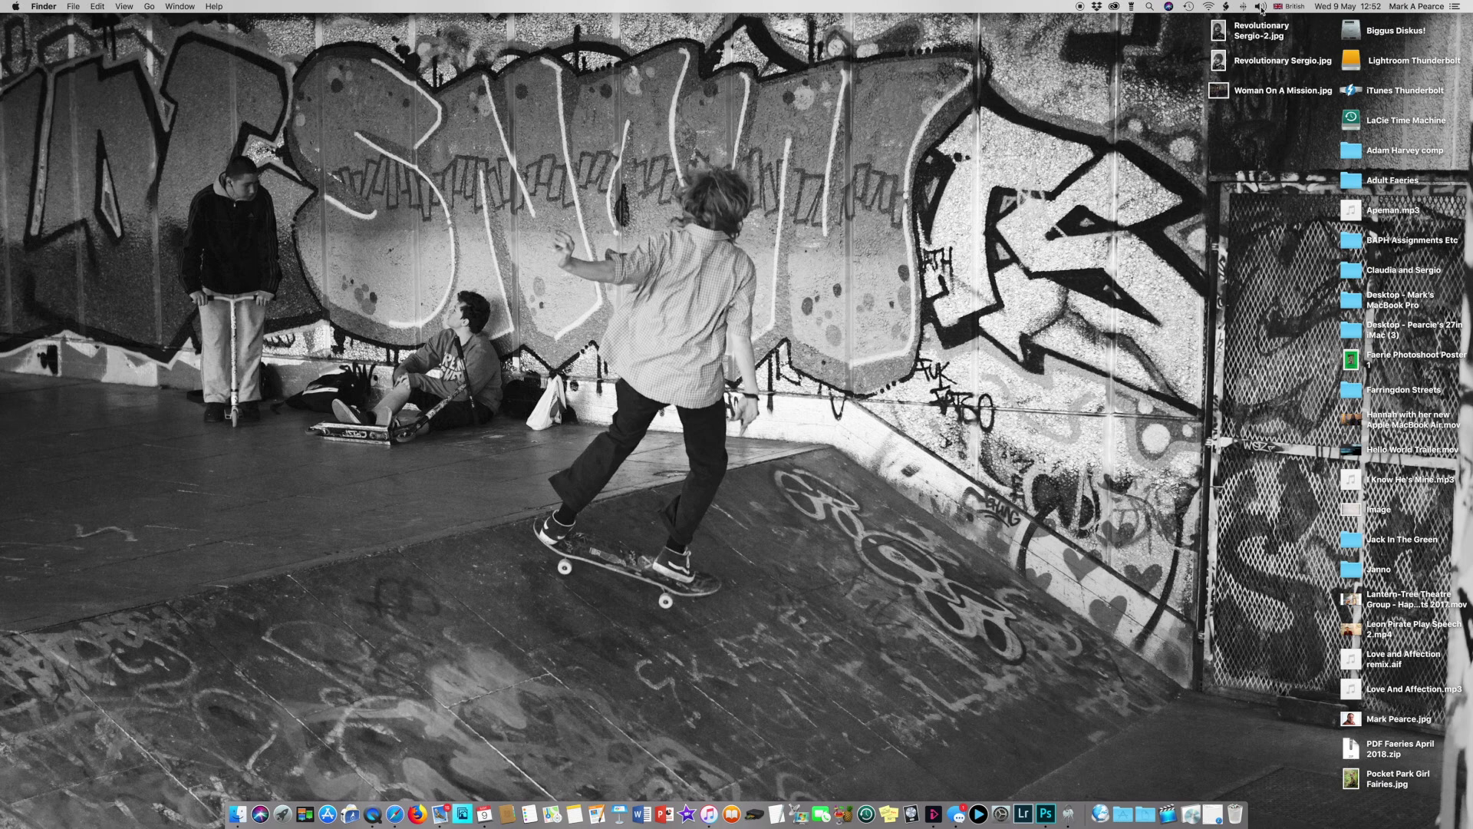
View both the output and input sound devices, inspect the input settings in Sound preferences, and close the preferences window.
alt+click(1263, 8)
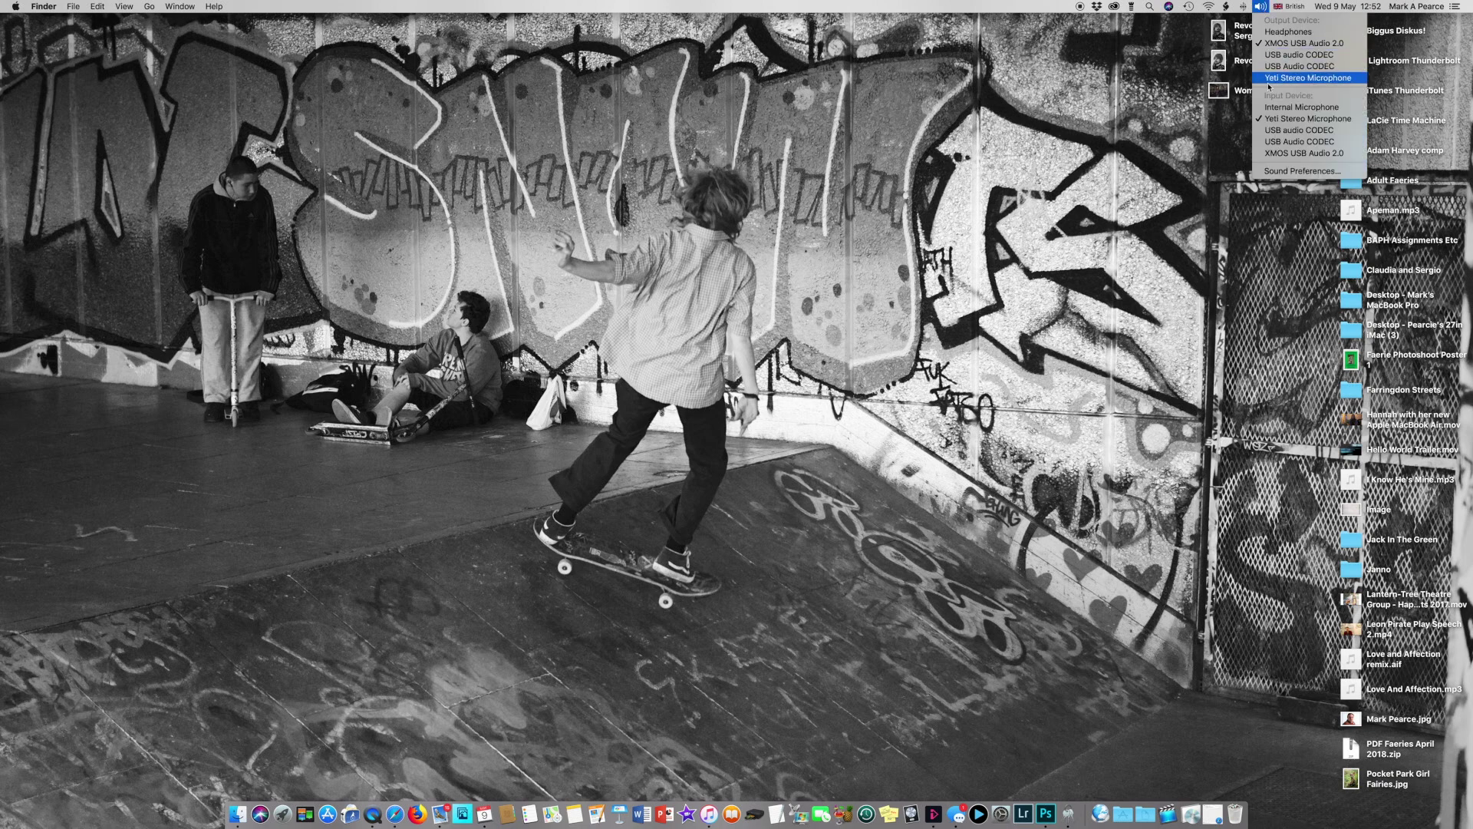
click(1271, 171)
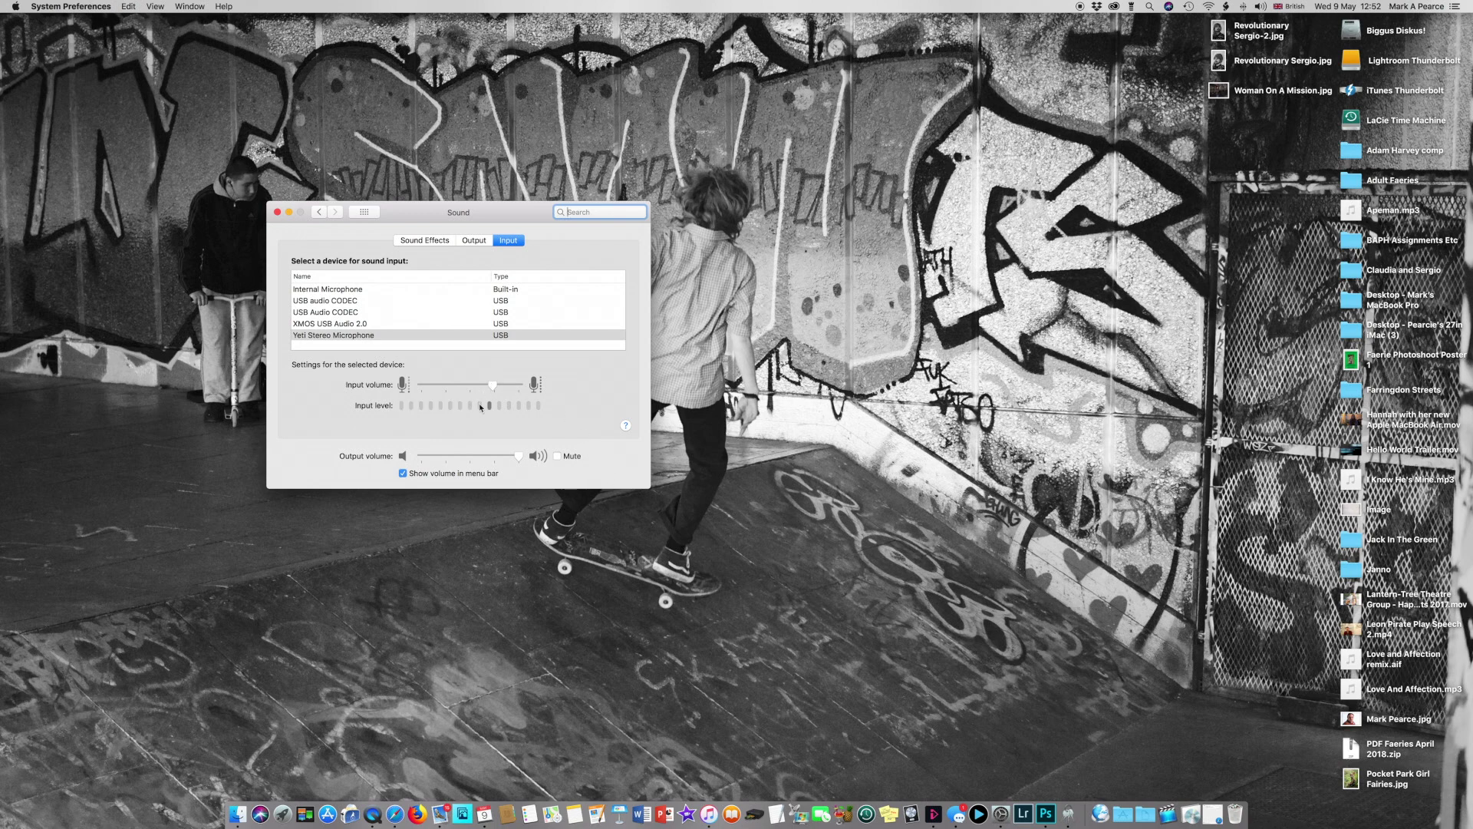
click(278, 212)
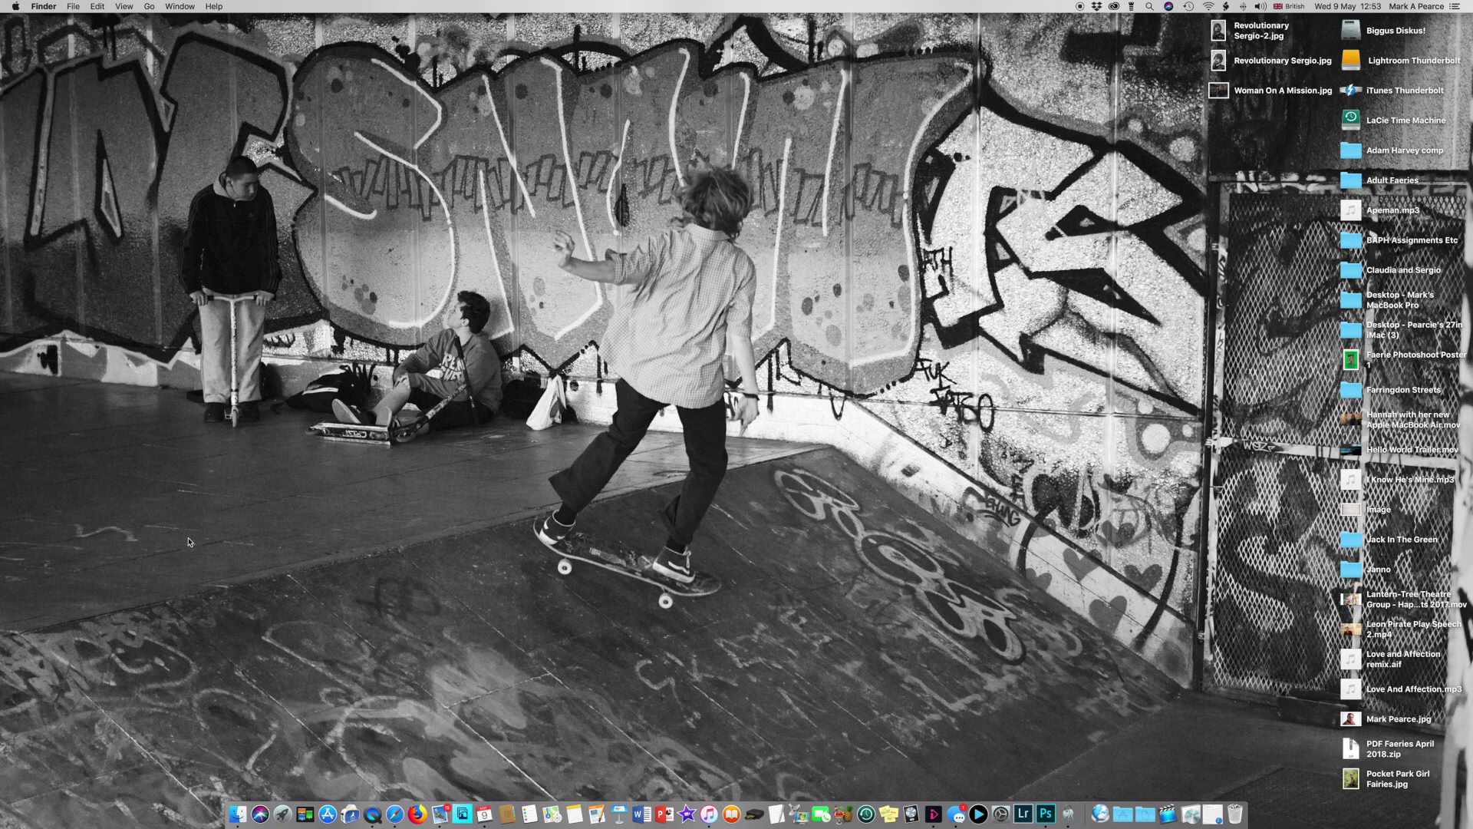
Open a Finder window and browse the Pages documents folder up to the start of its file list.
click(237, 815)
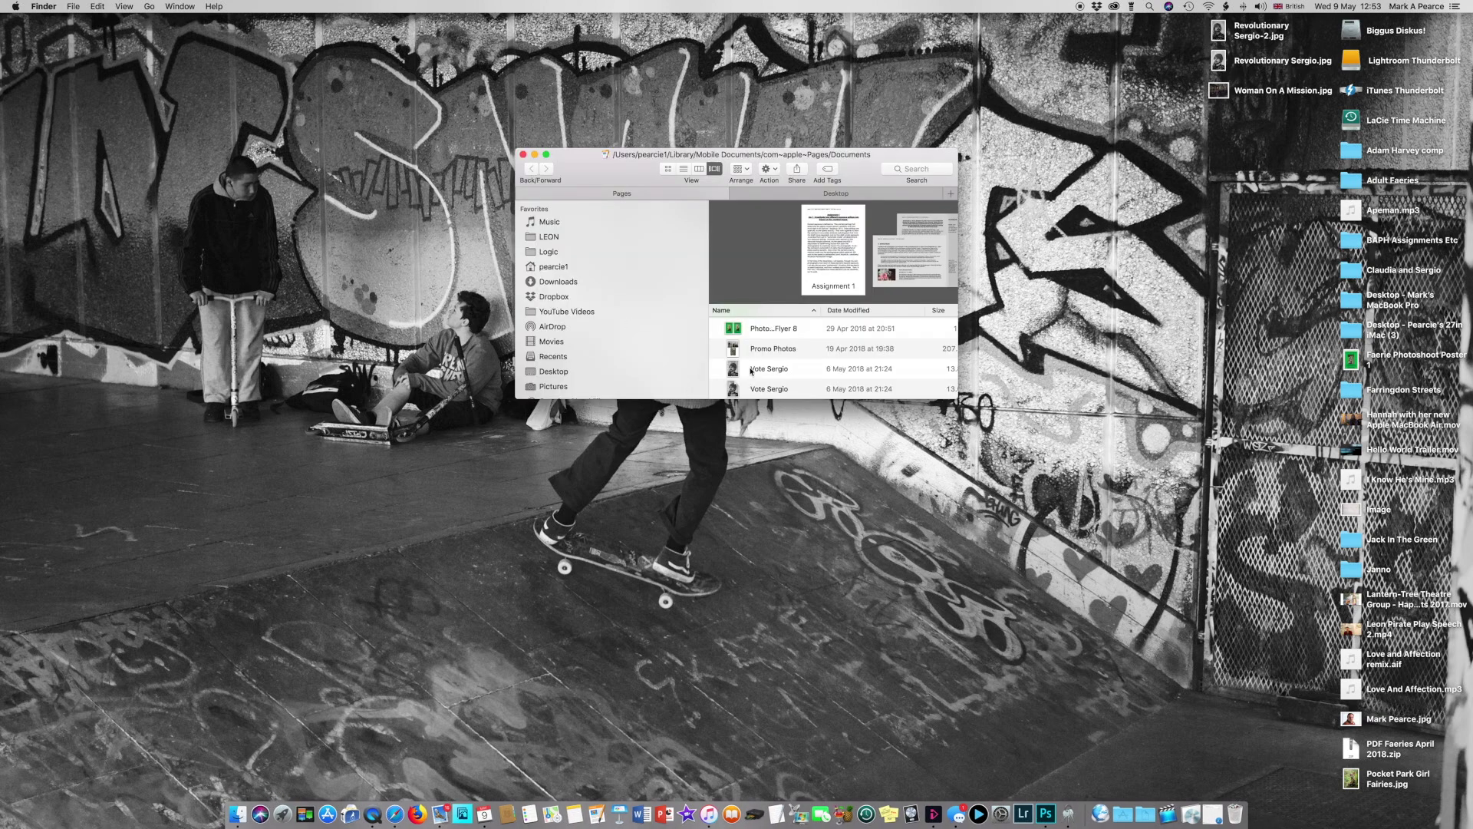
scroll(756, 353, up, 10)
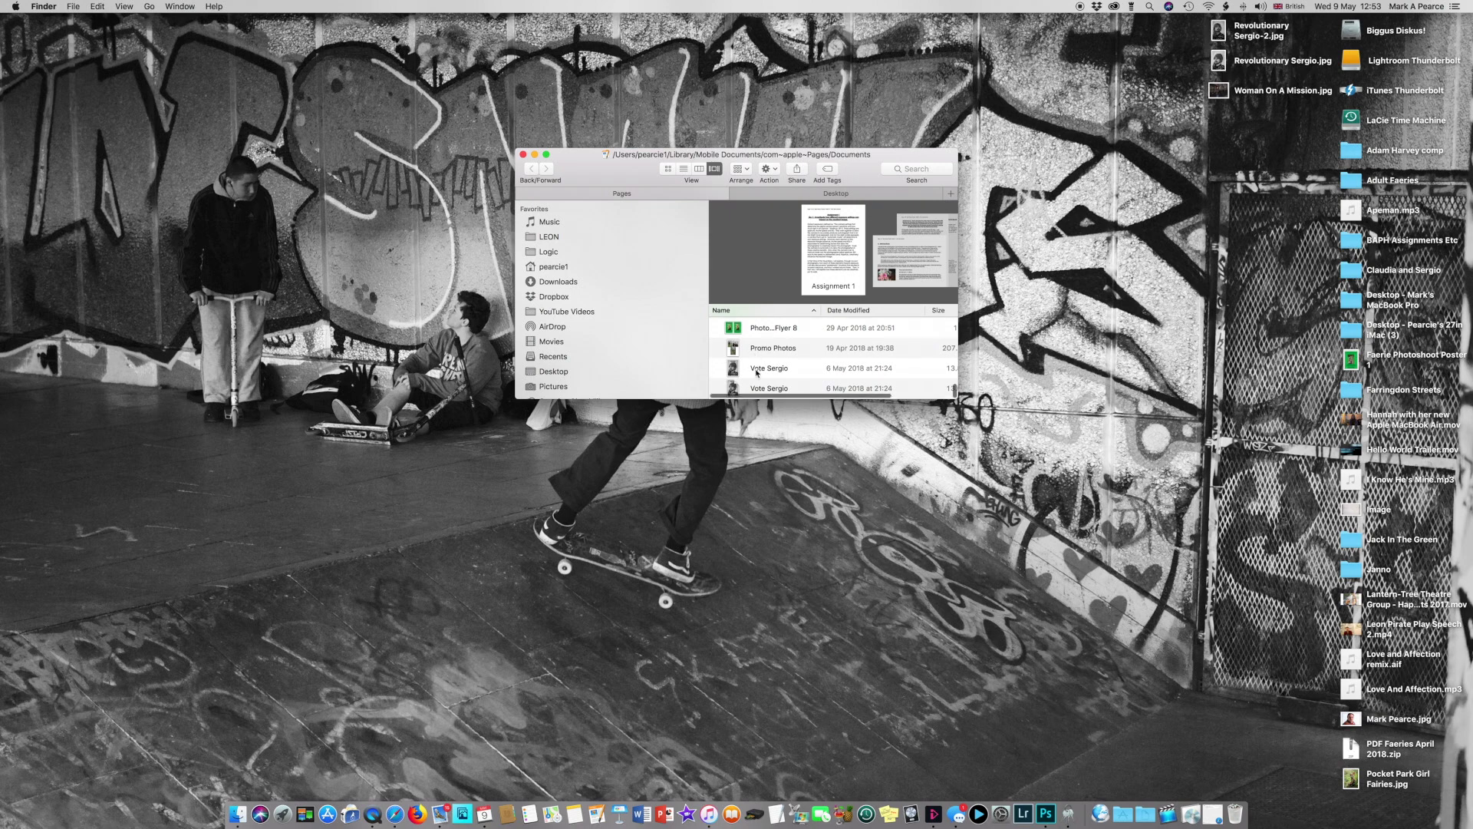
scroll(756, 373, up, 3)
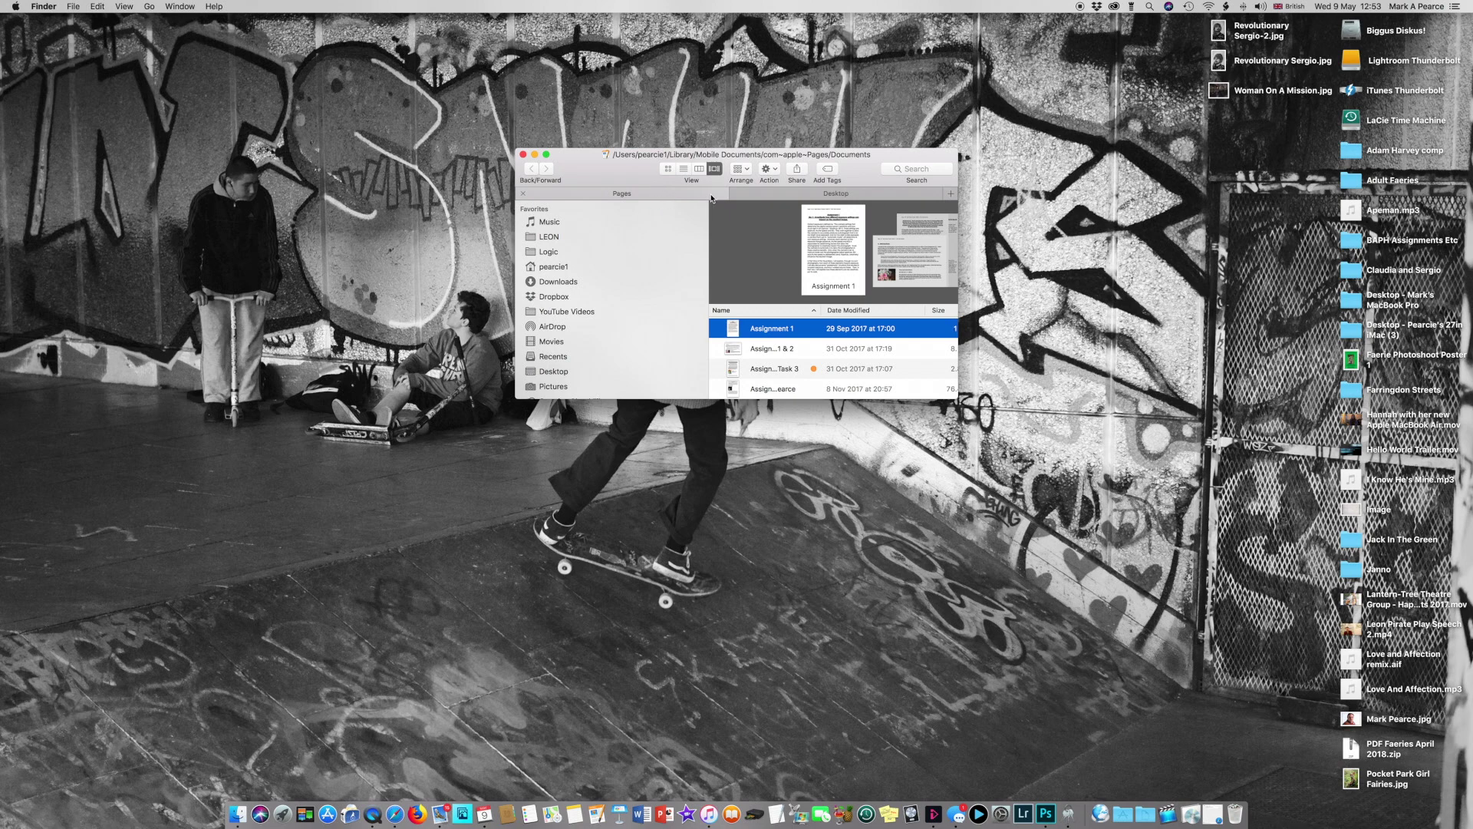
Switch between the Pages and Desktop folders in Finder and browse through the Desktop folder's contents.
click(770, 199)
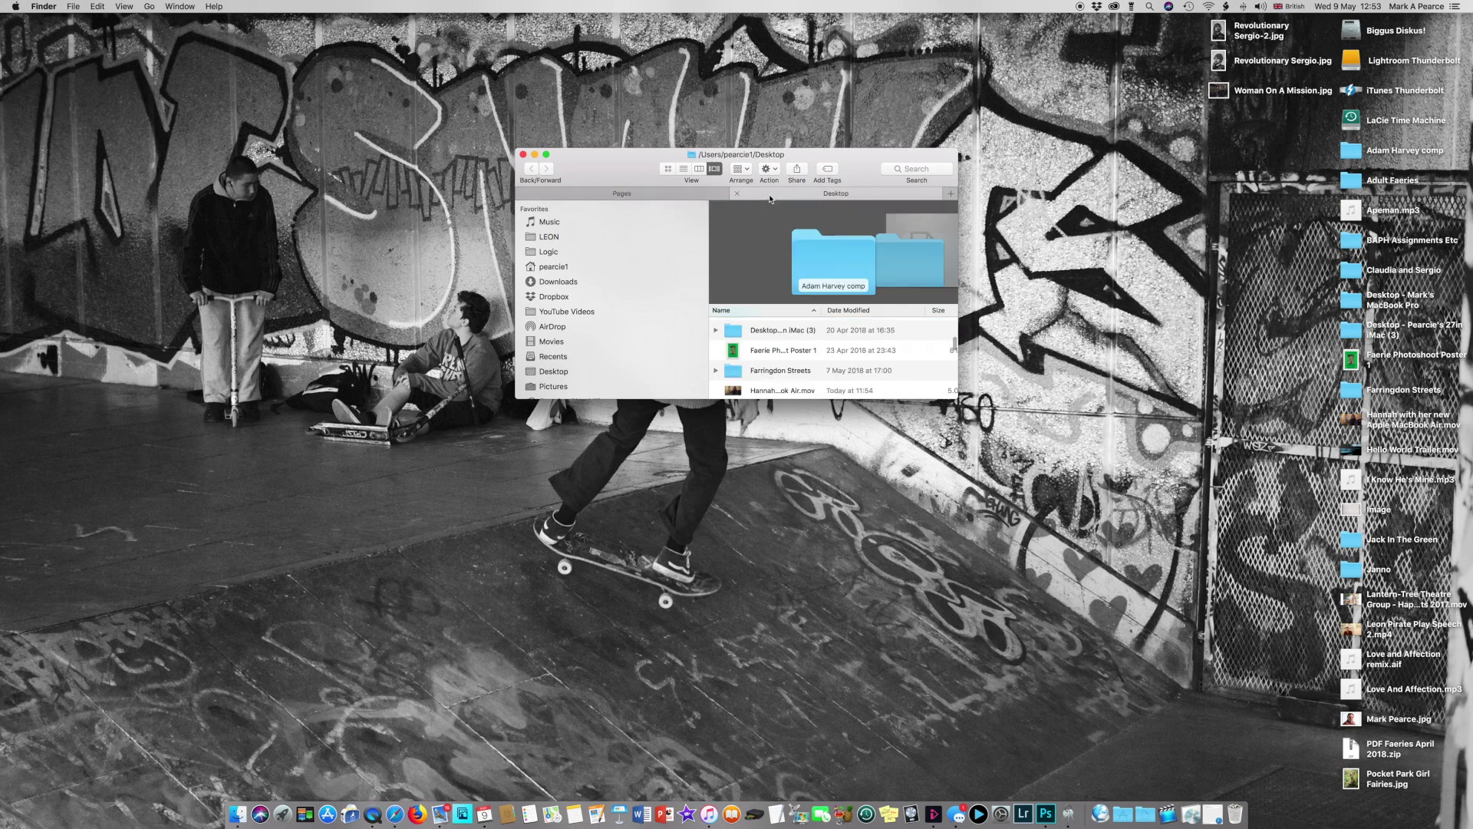
click(688, 192)
click(783, 201)
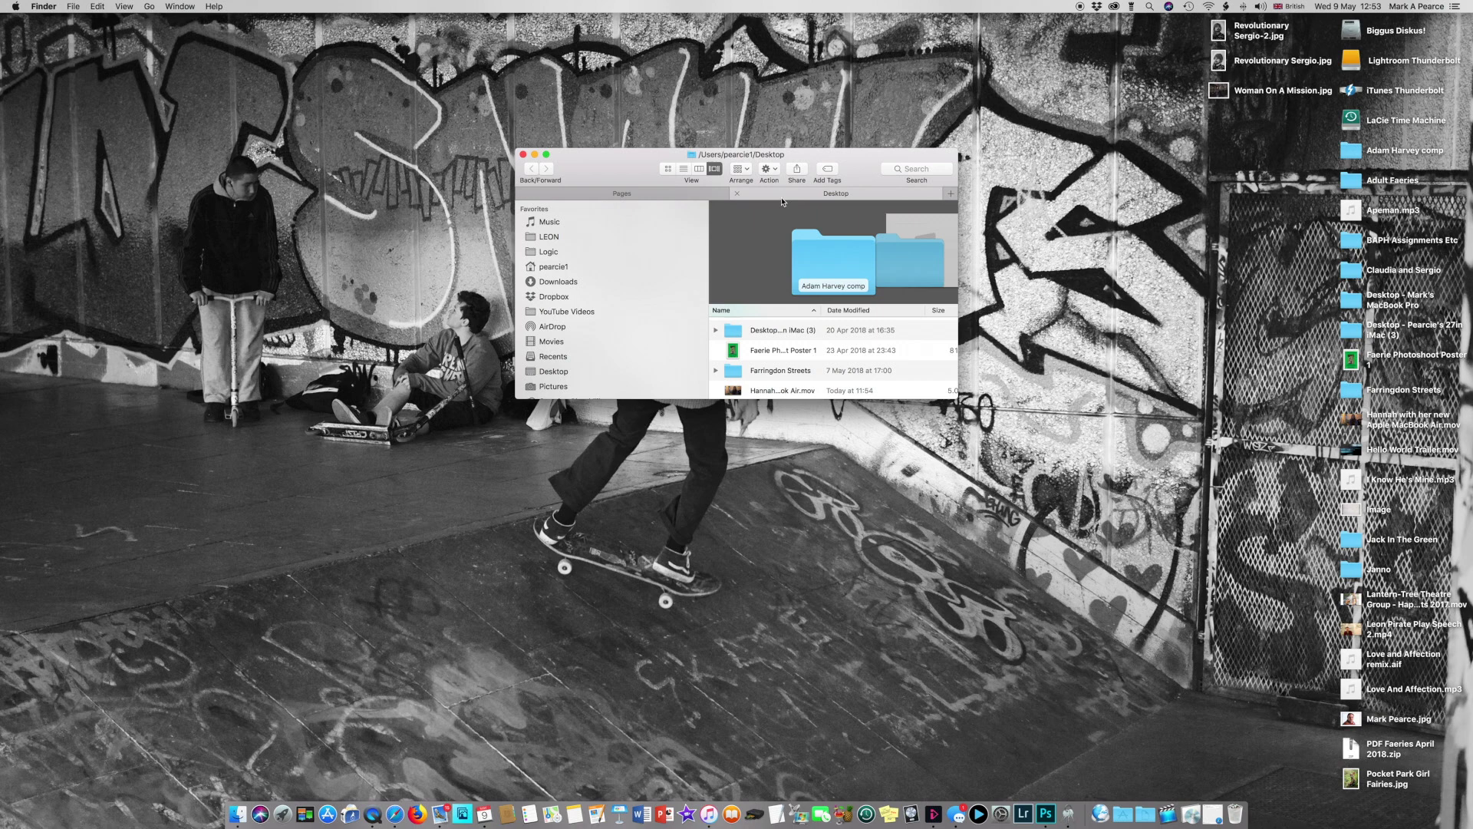
scroll(766, 384, down, 10)
scroll(766, 384, up, 10)
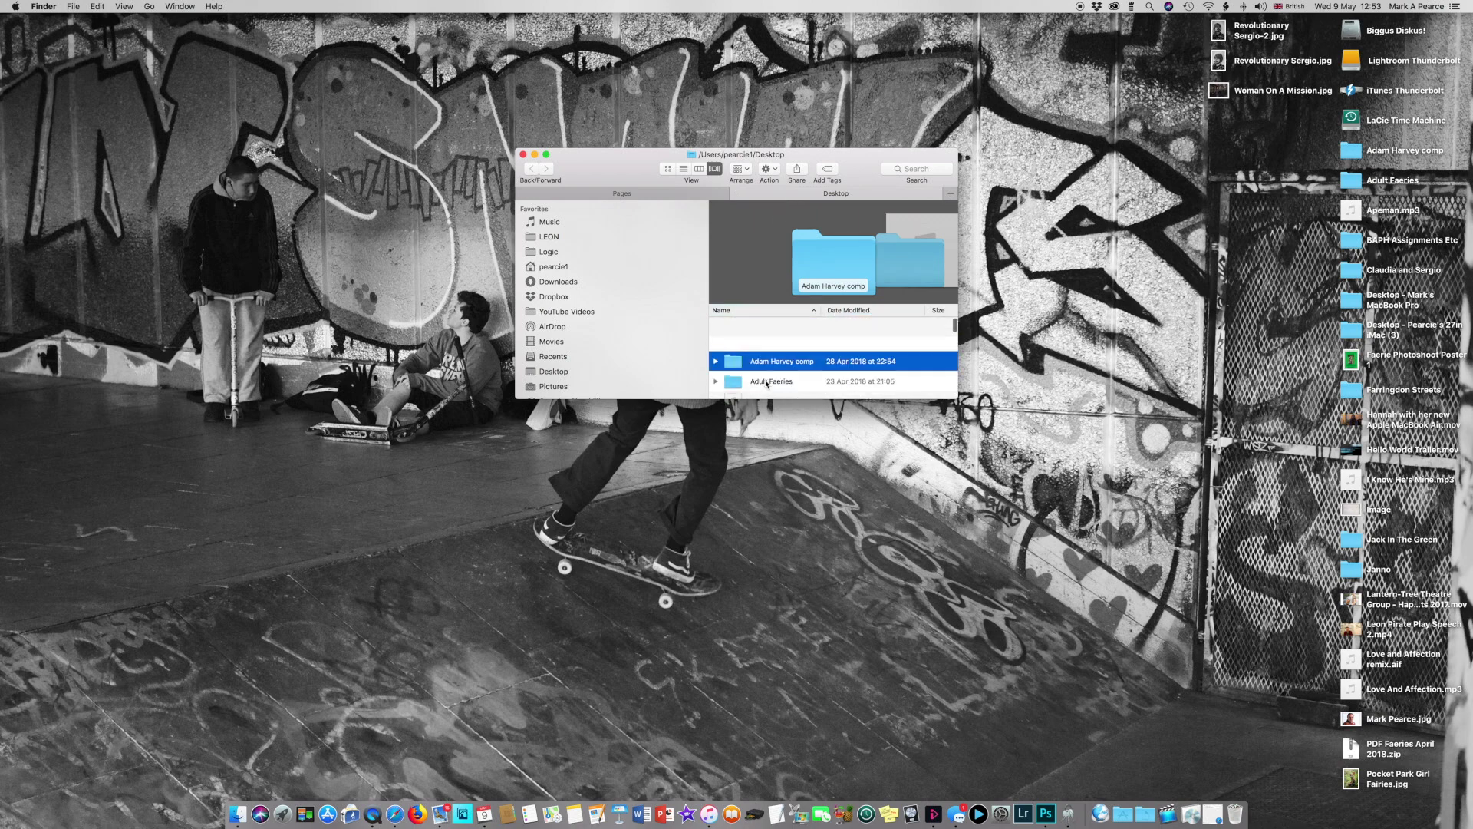
scroll(765, 384, down, 3)
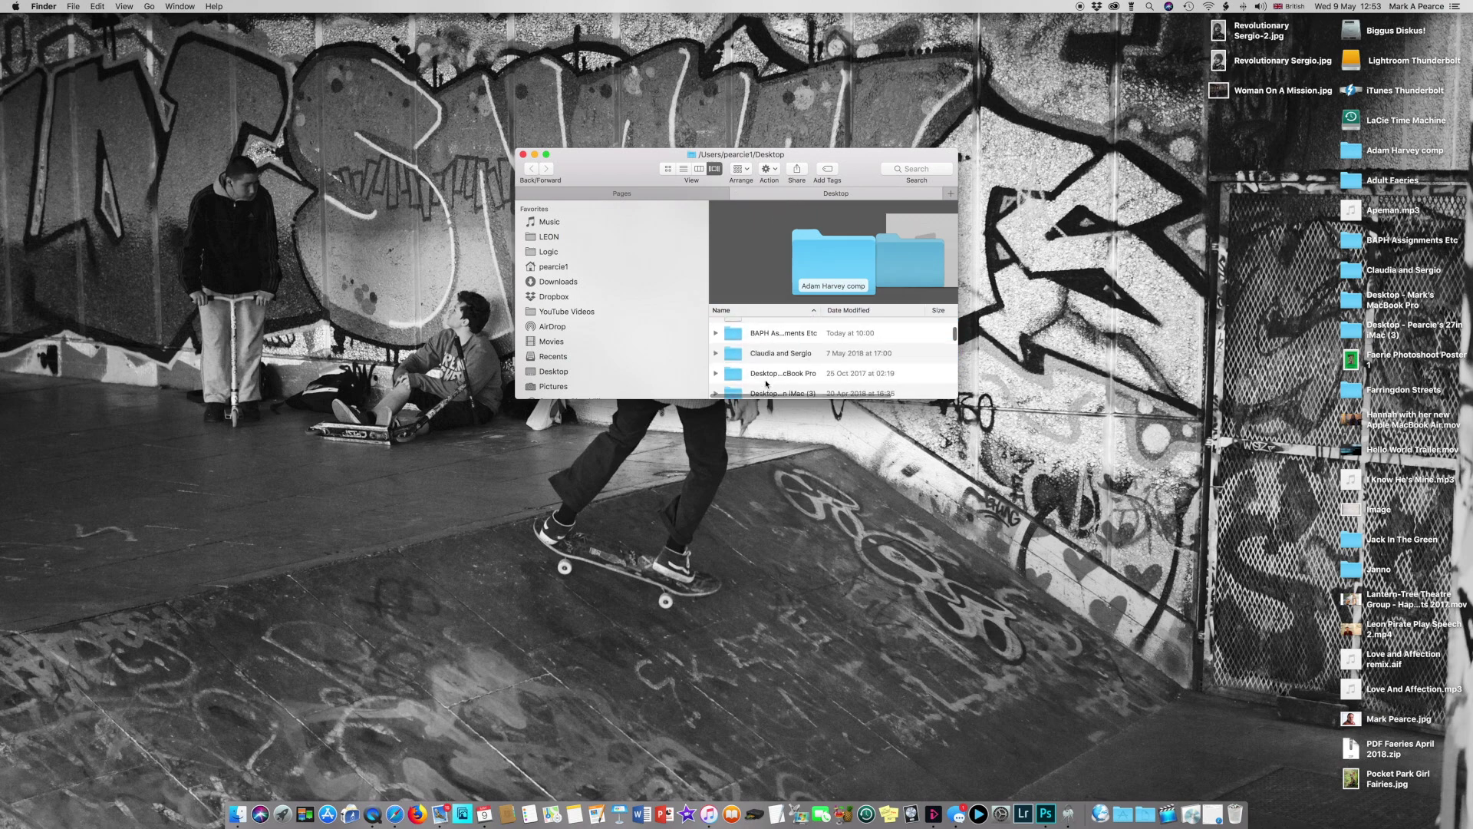
scroll(766, 384, up, 3)
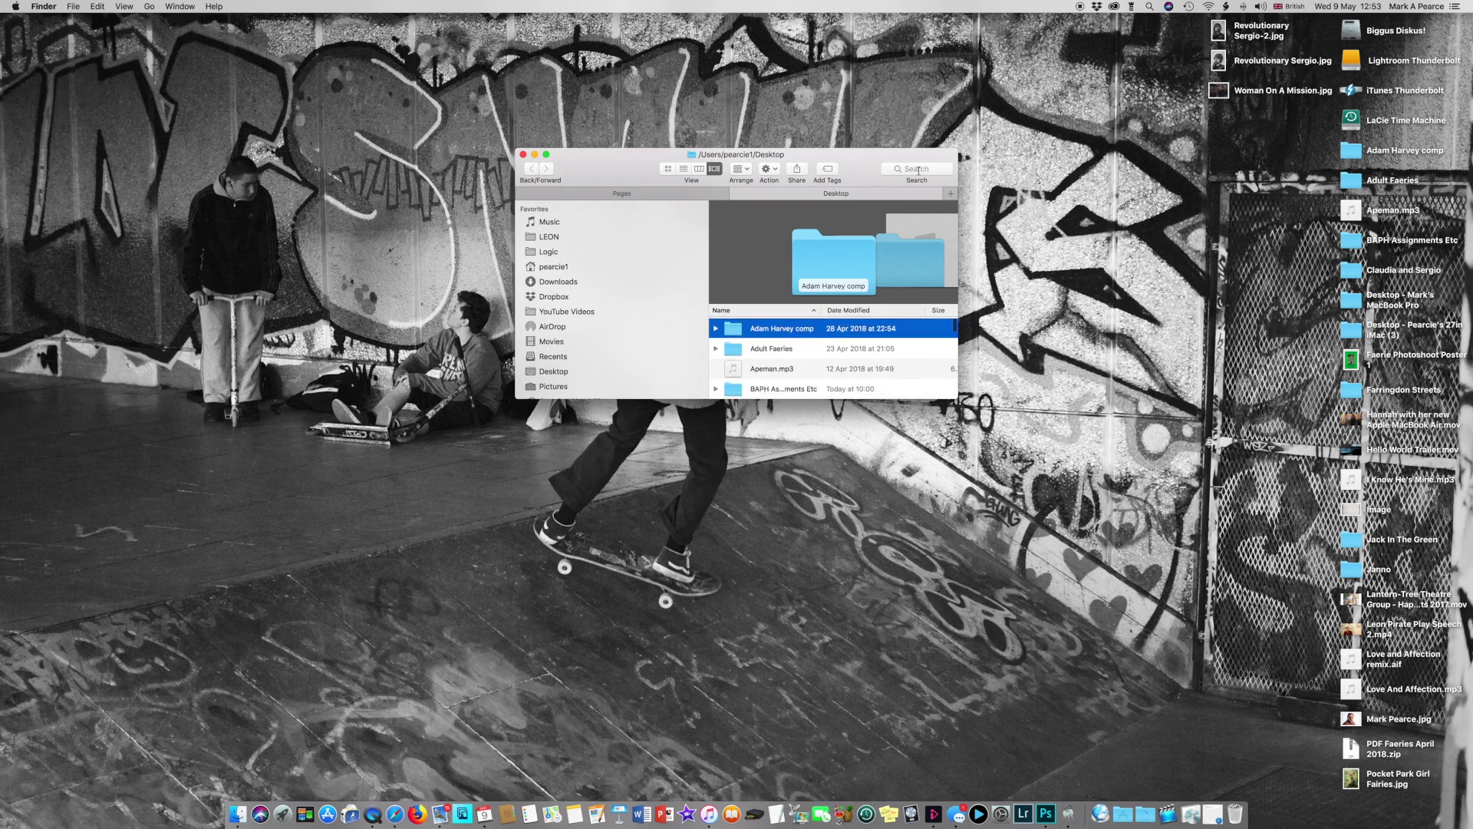
Add new Documents tabs to the Finder window beside Pages and Desktop, and close the surplus one.
click(951, 195)
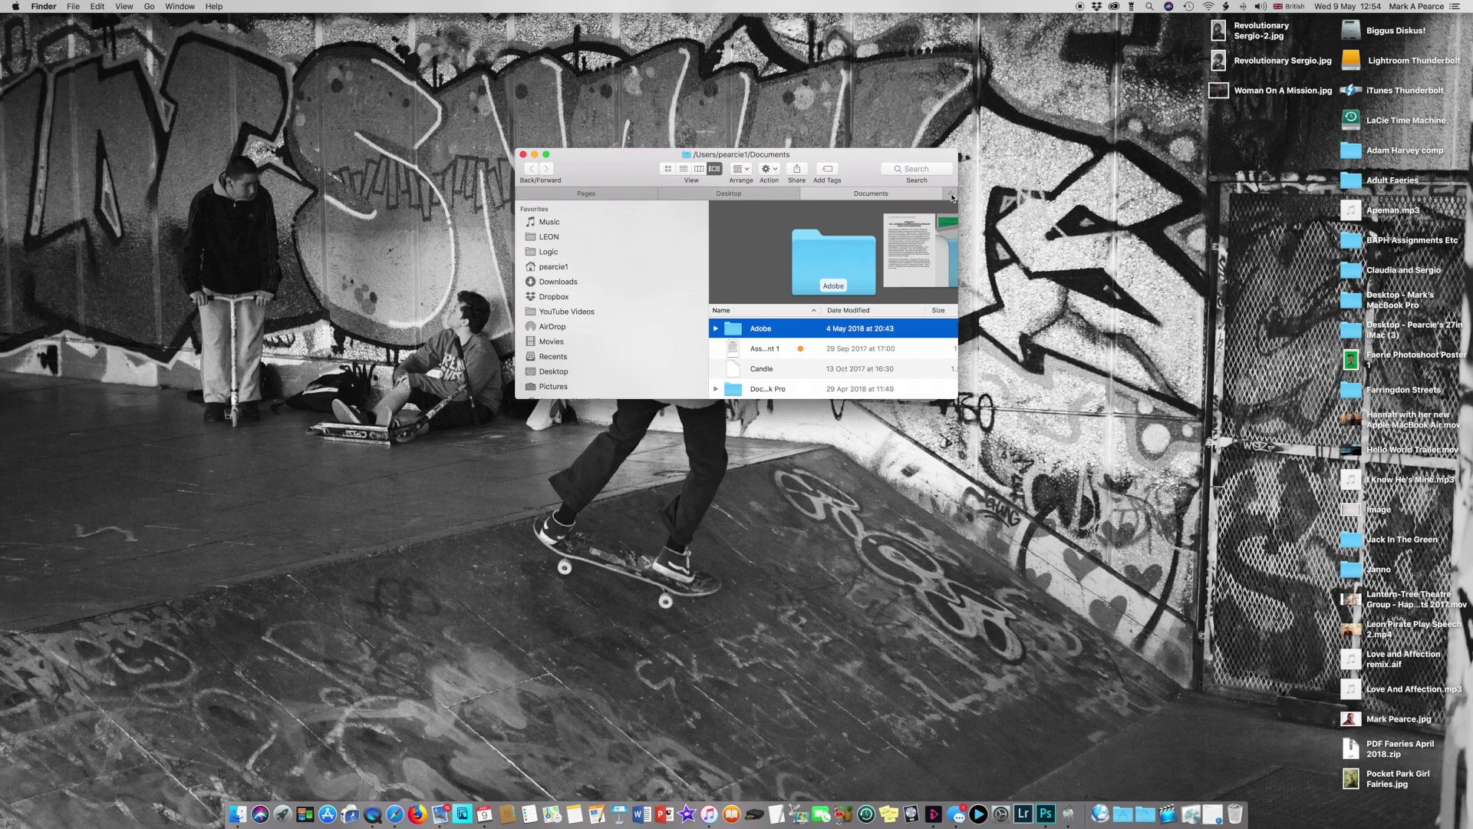
click(951, 195)
click(951, 194)
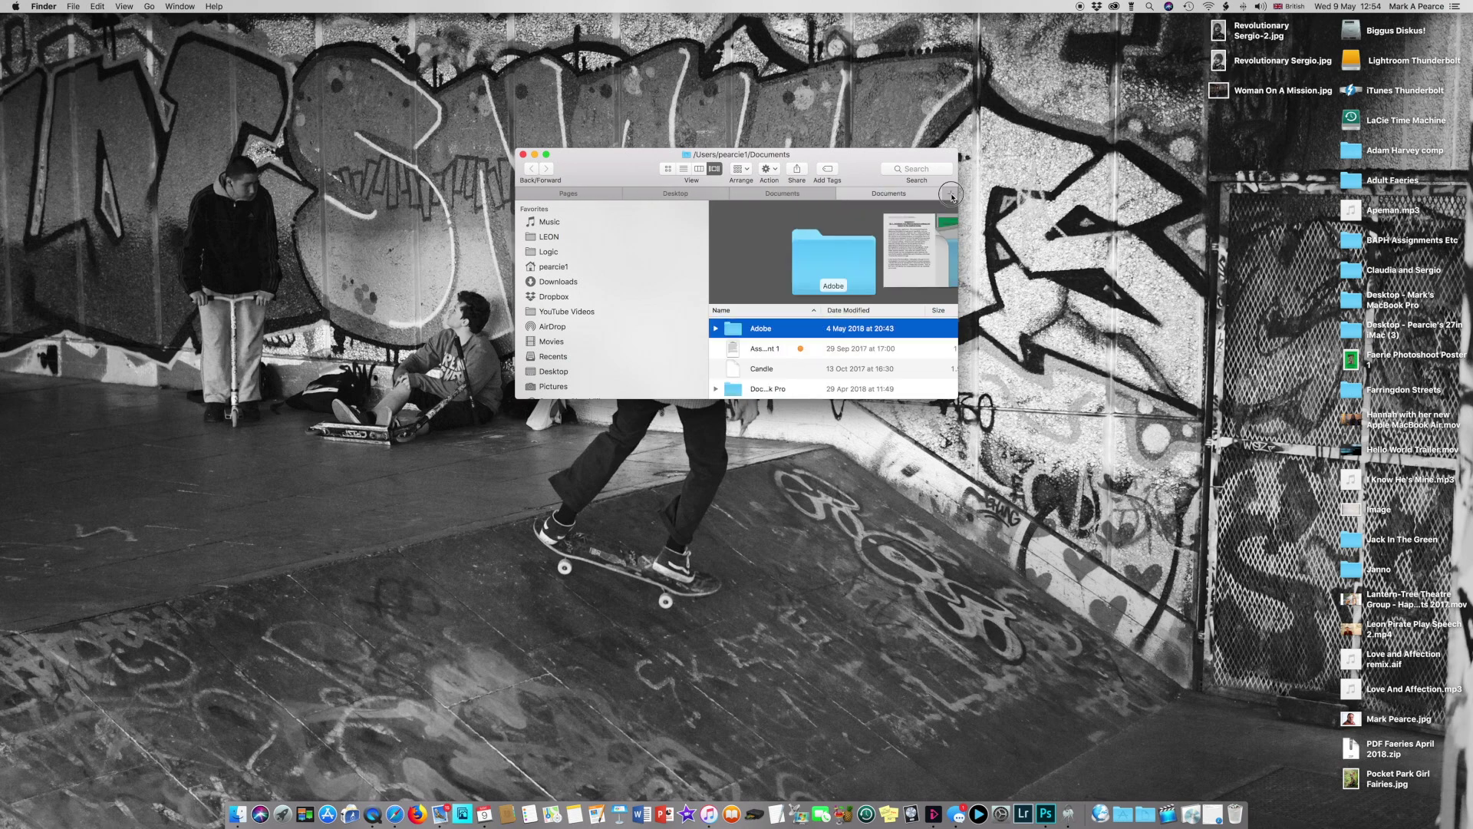
click(865, 193)
click(843, 193)
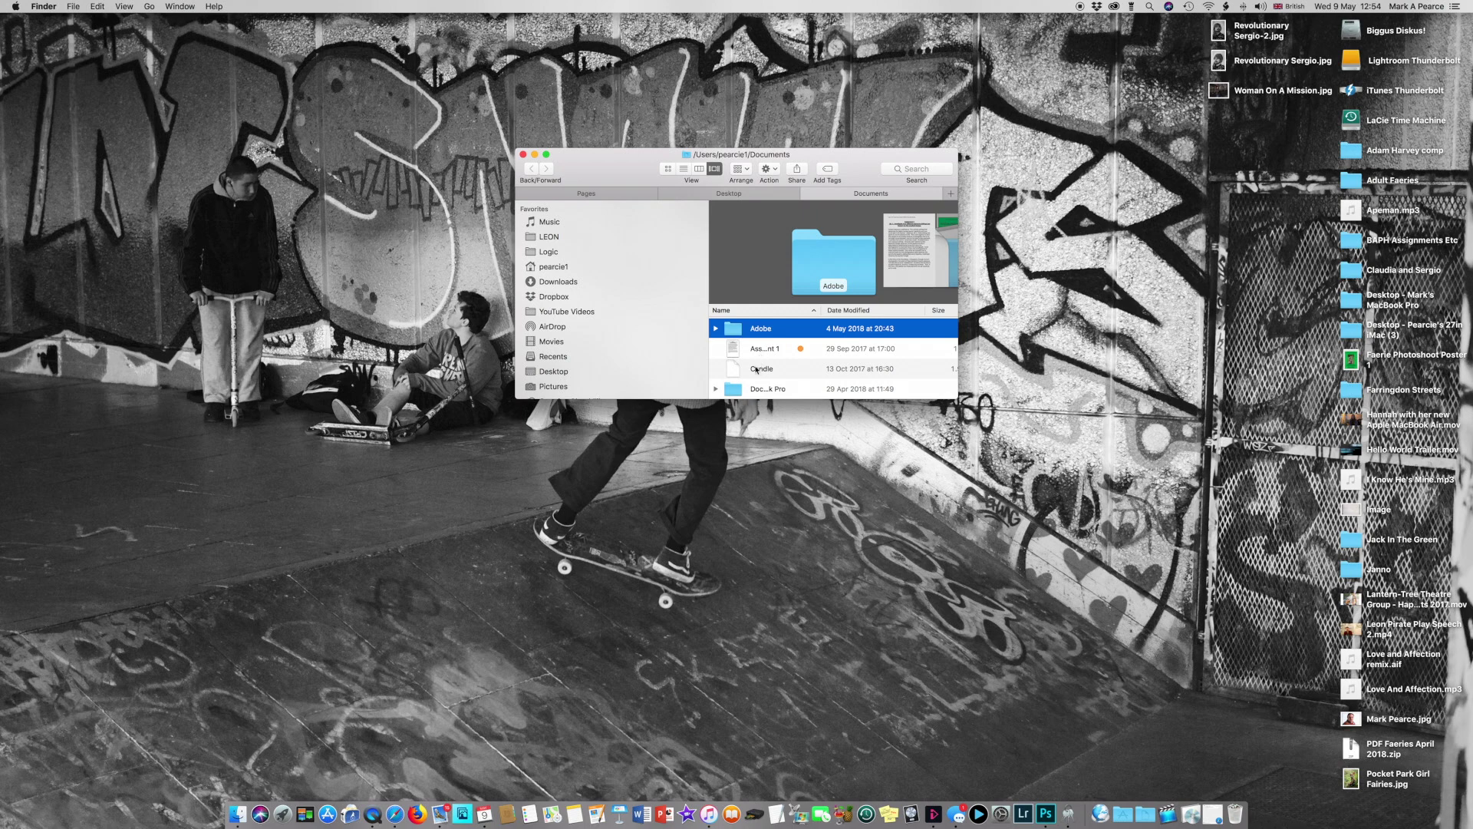
Preview the Candle file with Quick Look, move it from Documents to the Desktop folder, and select it on the desktop.
click(756, 369)
key(space)
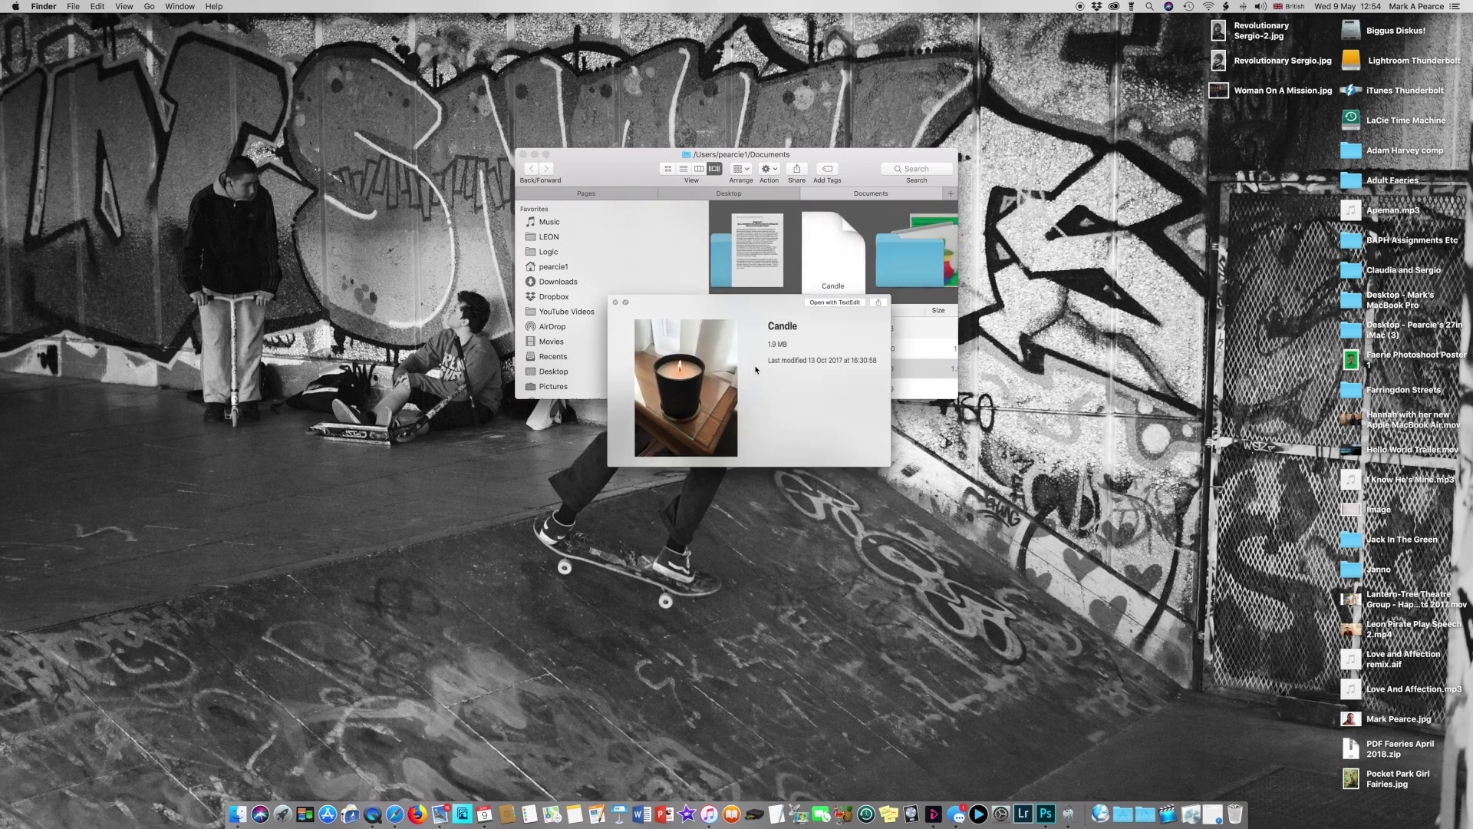
key(space)
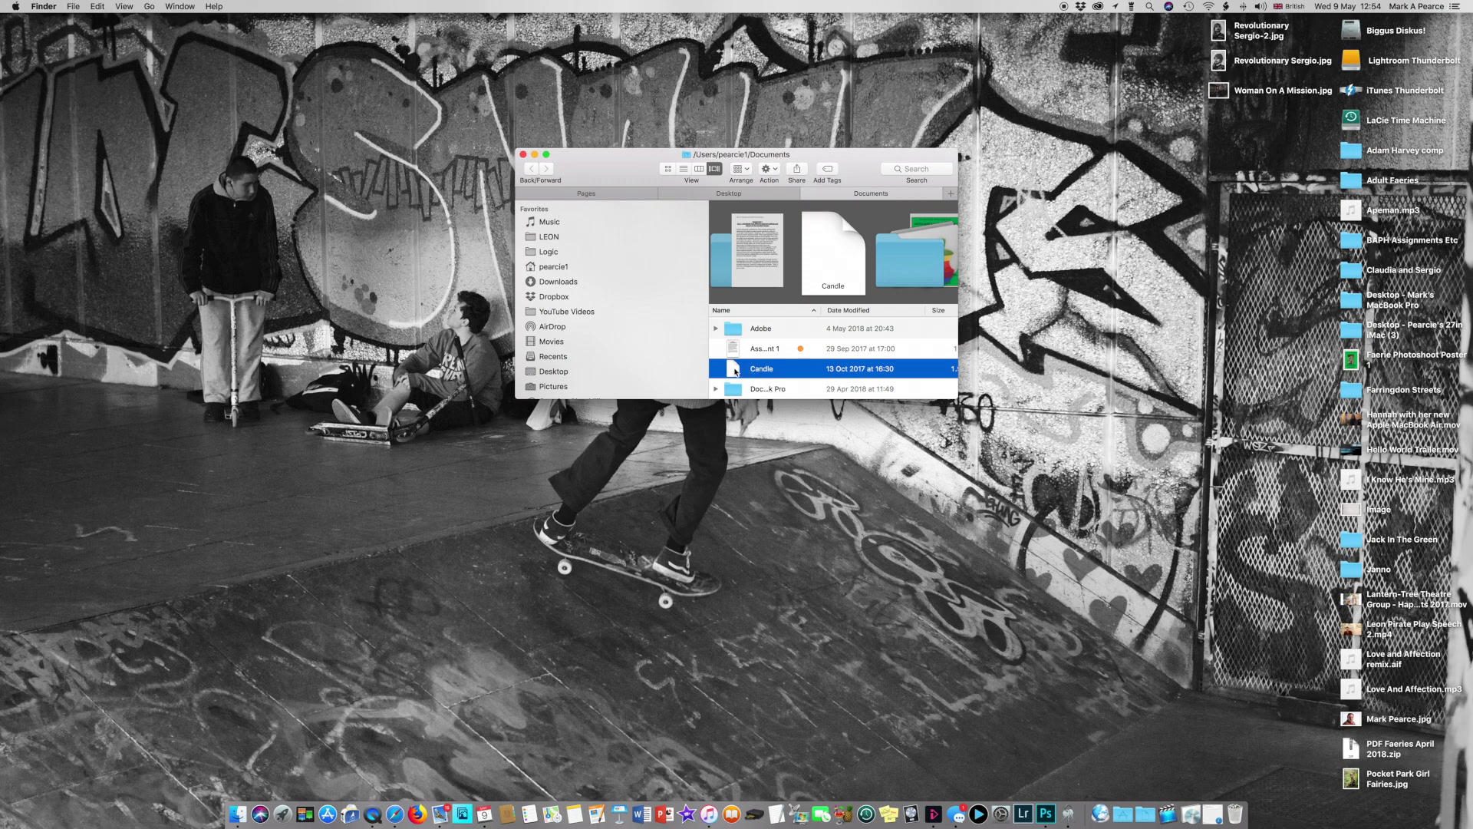
drag(735, 372, 731, 195)
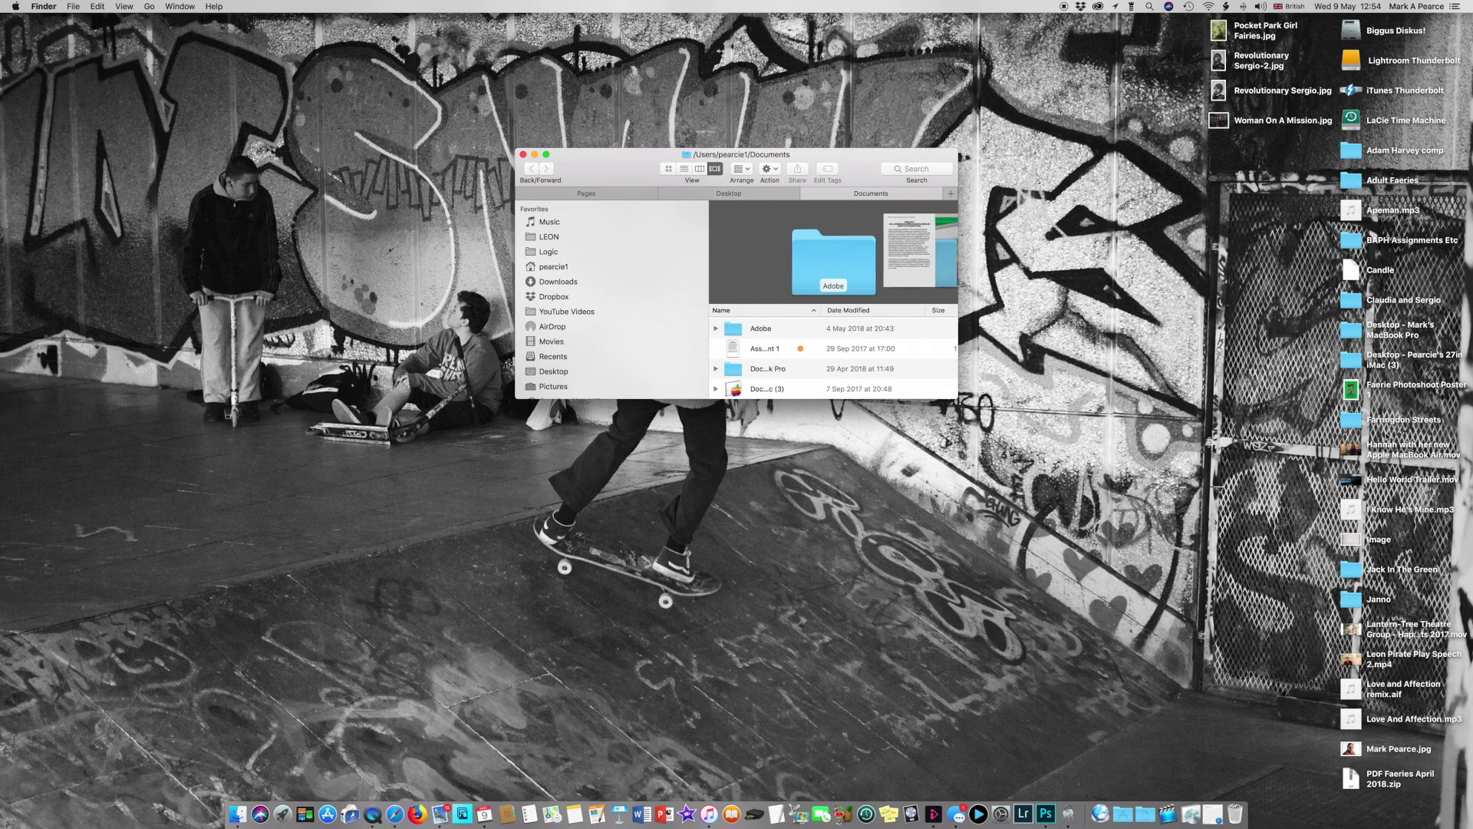
click(1352, 272)
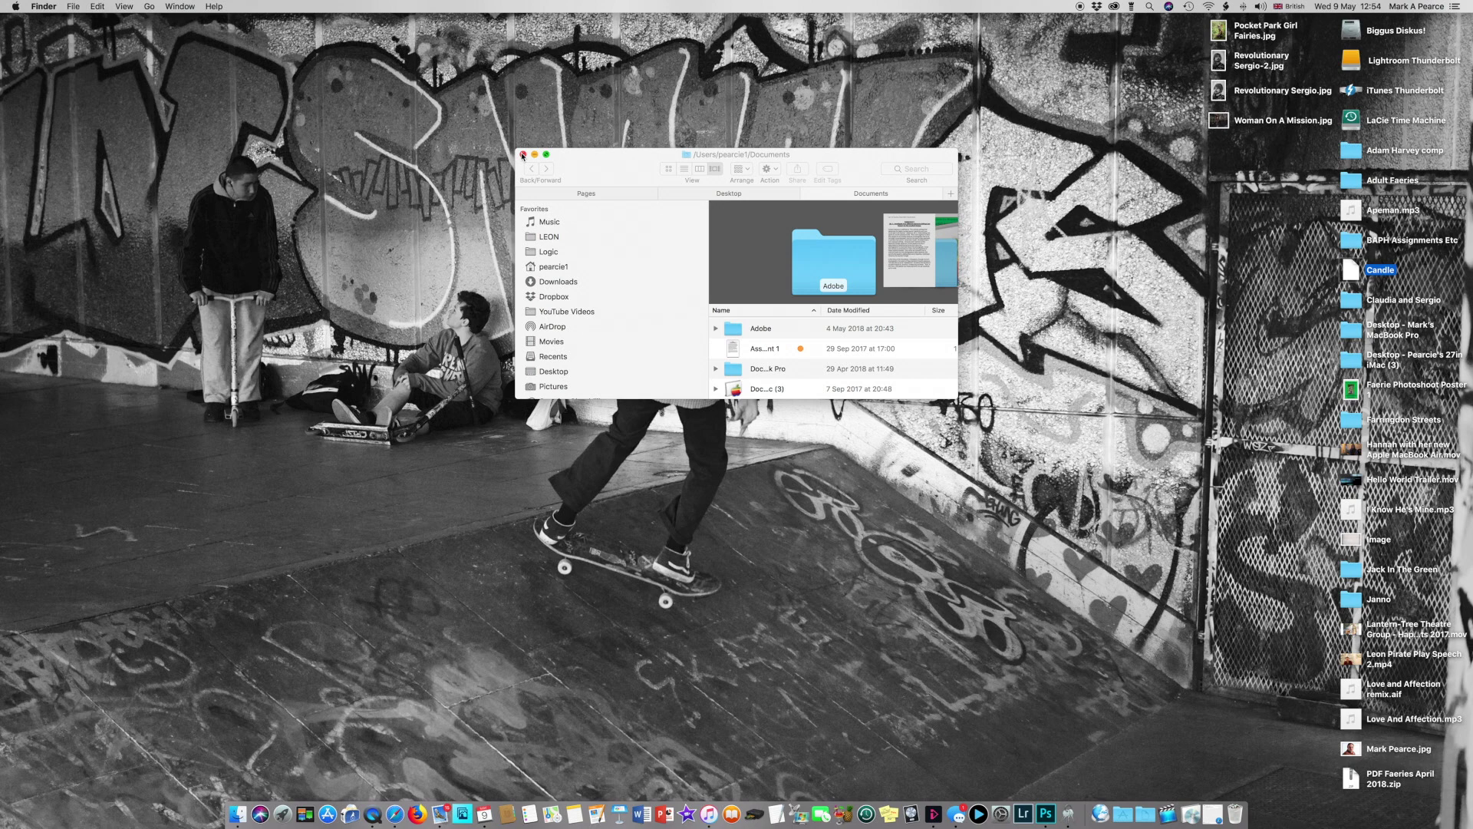
Look through the Documents file list and the sidebar locations, and view the Creative Cloud Files and Pictures folders.
scroll(749, 362, up, 2)
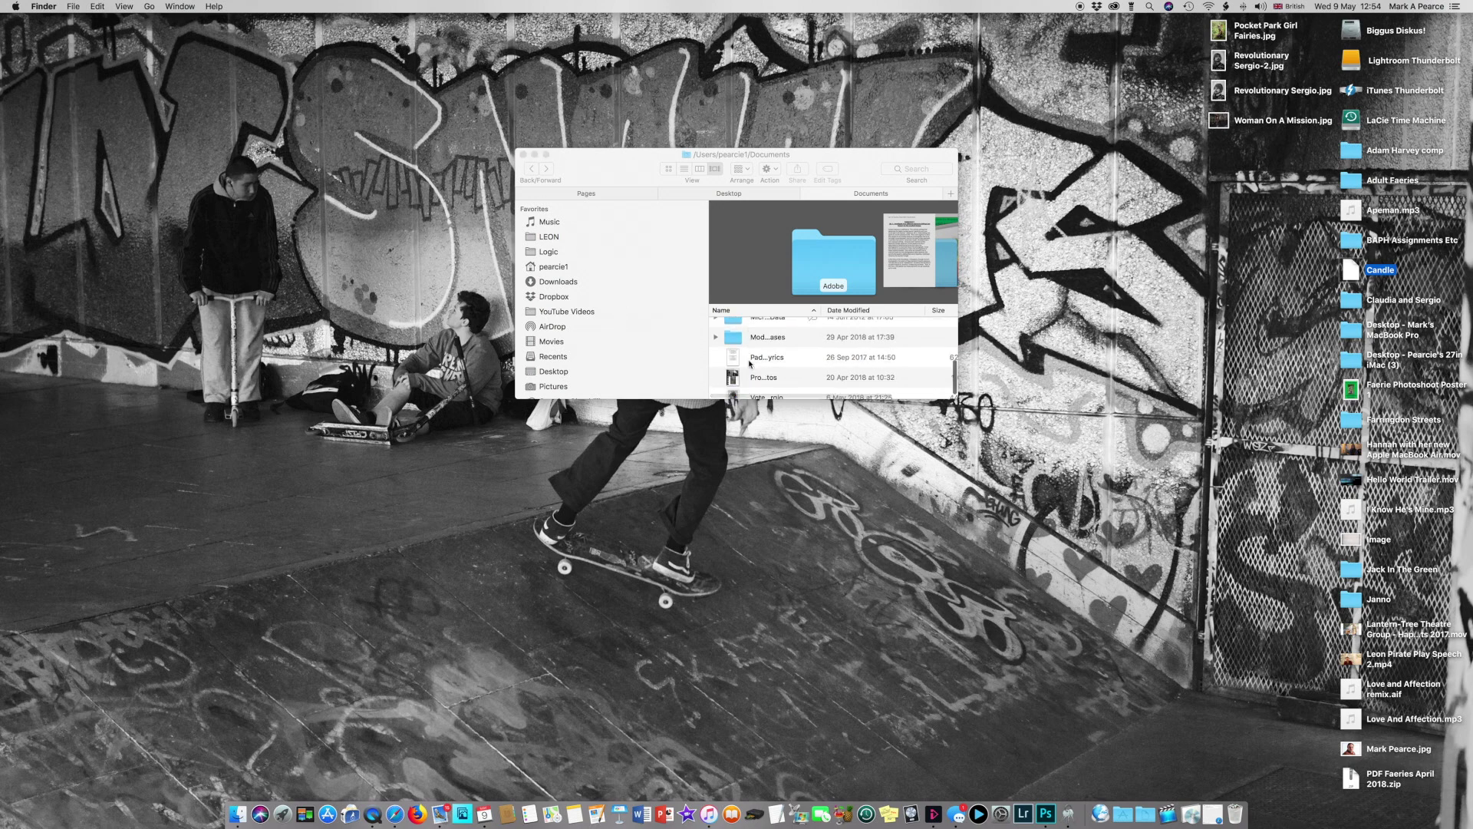
scroll(575, 369, down, 5)
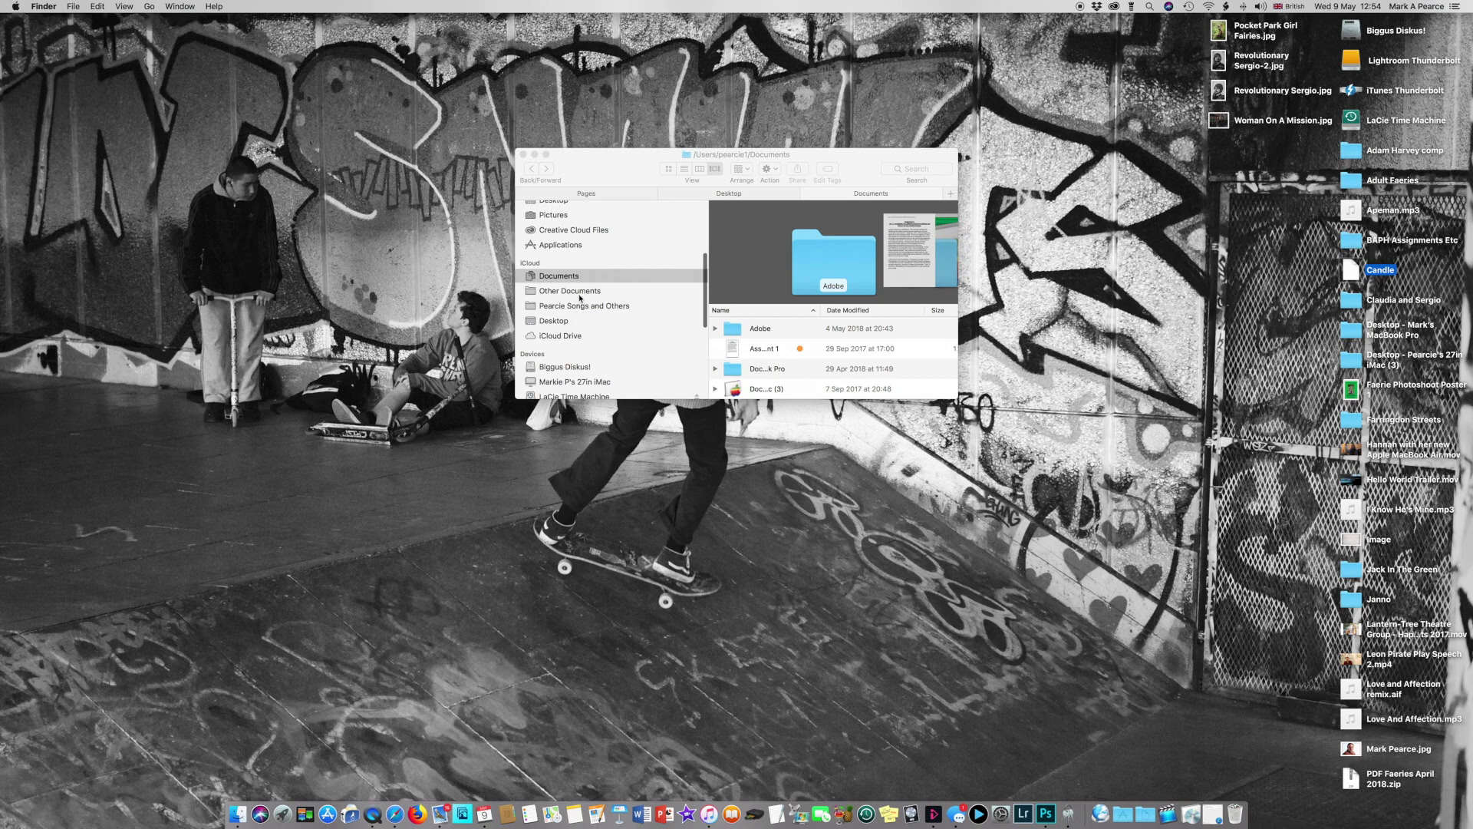
scroll(582, 305, up, 3)
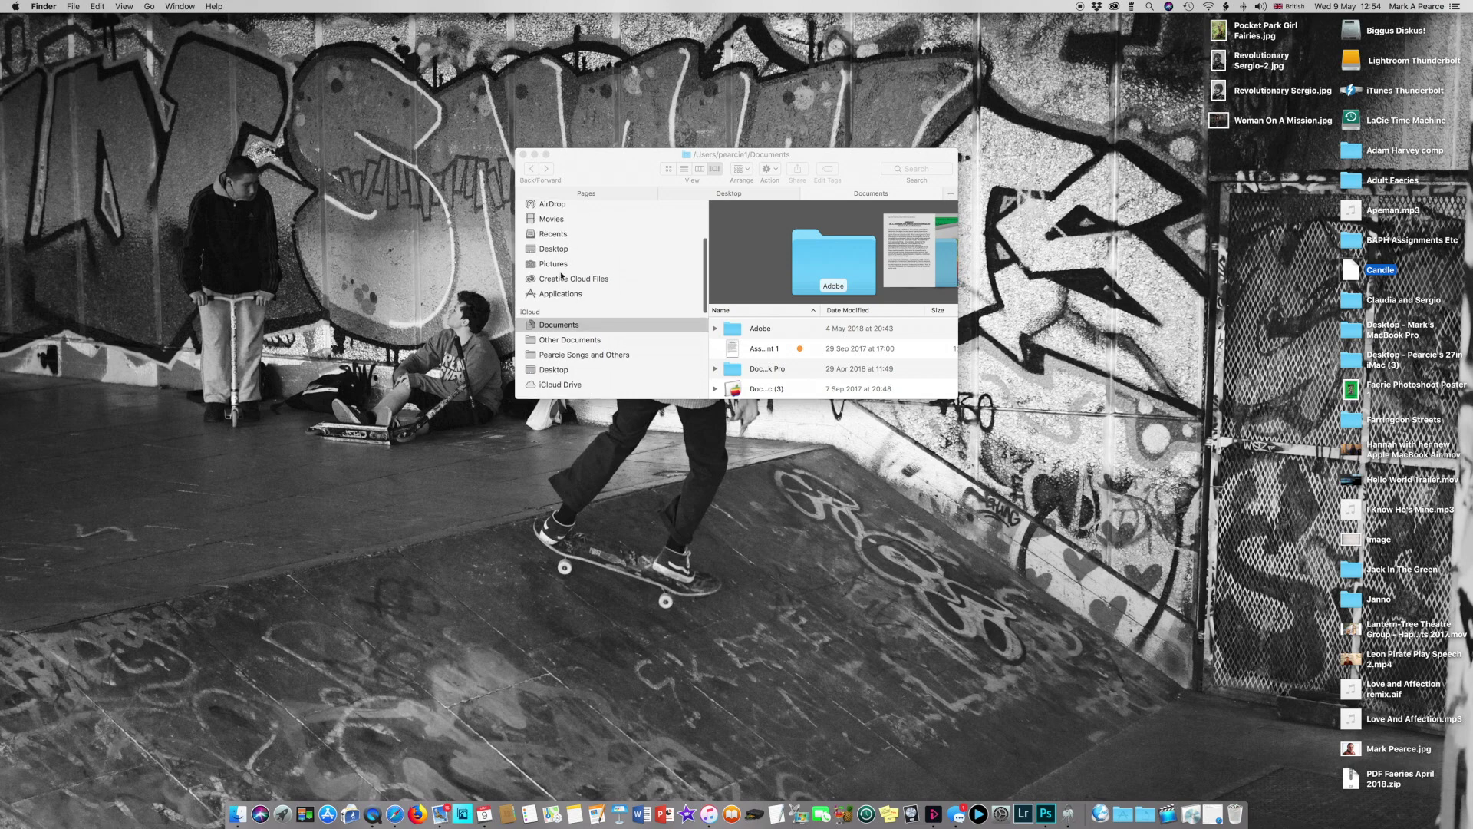
click(563, 280)
click(562, 279)
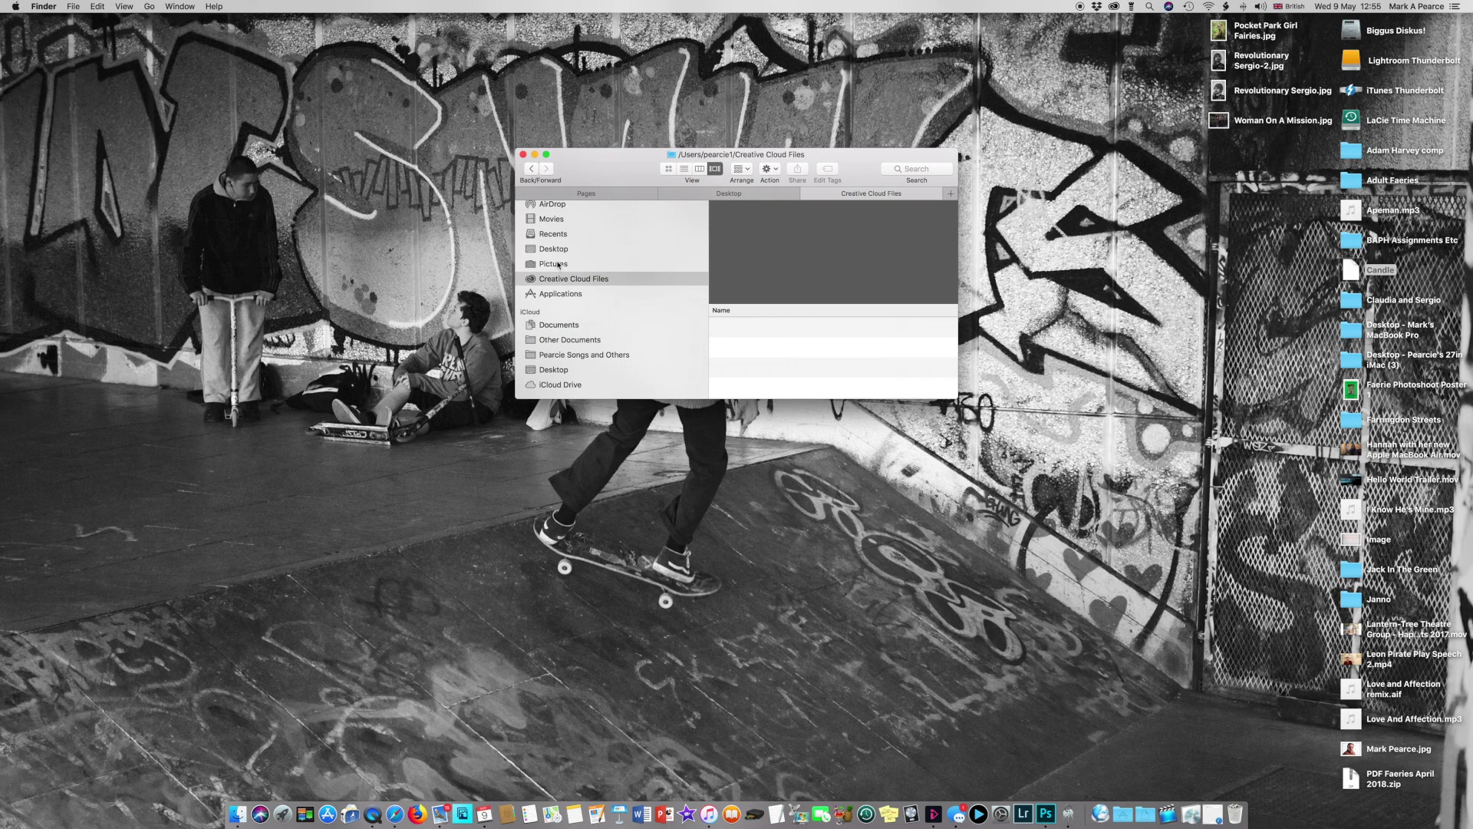
click(559, 265)
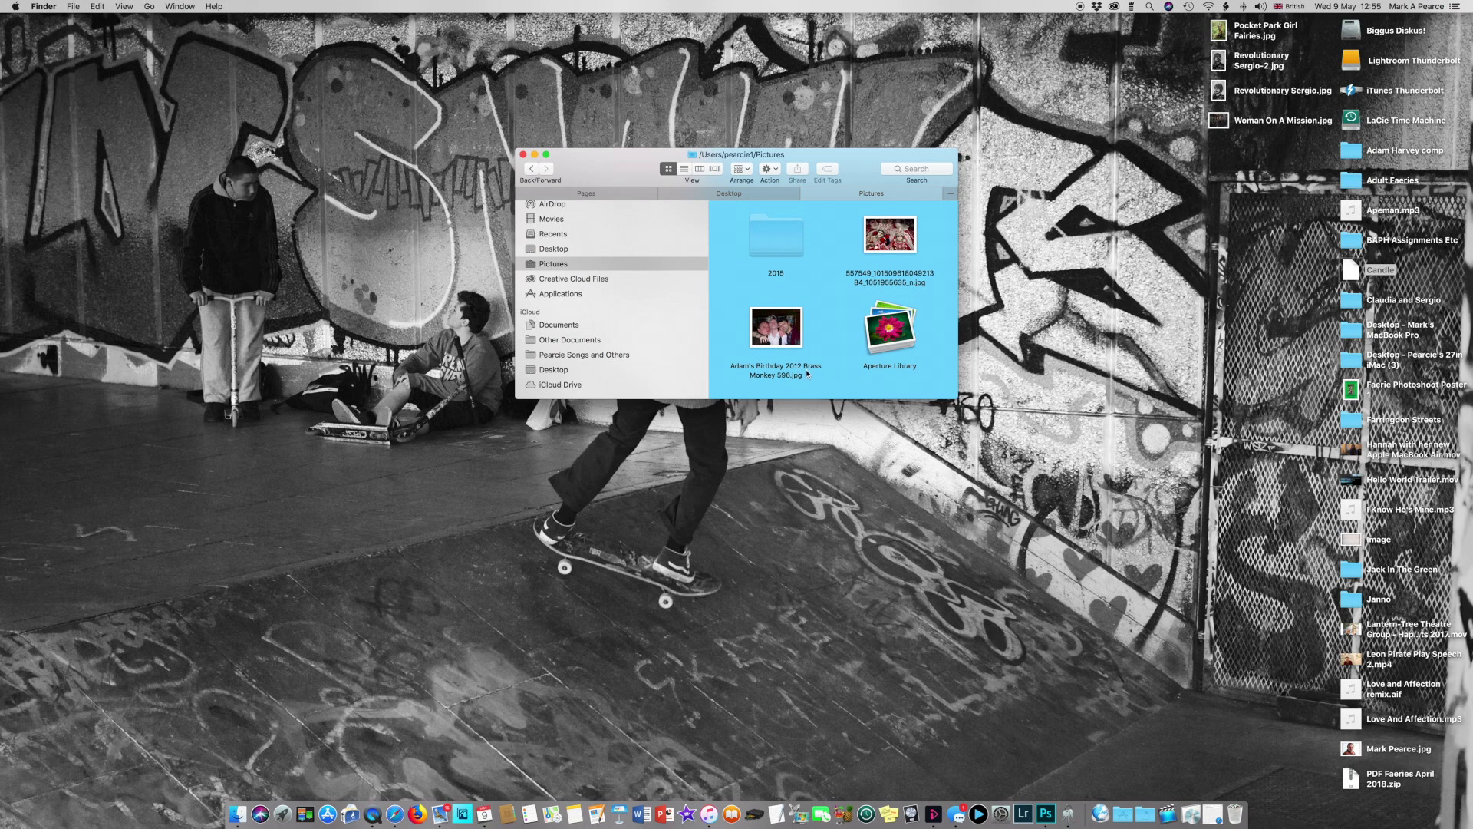
Browse the Pictures folder's thumbnails down to the end of the list and back up to the start.
scroll(819, 370, down, 15)
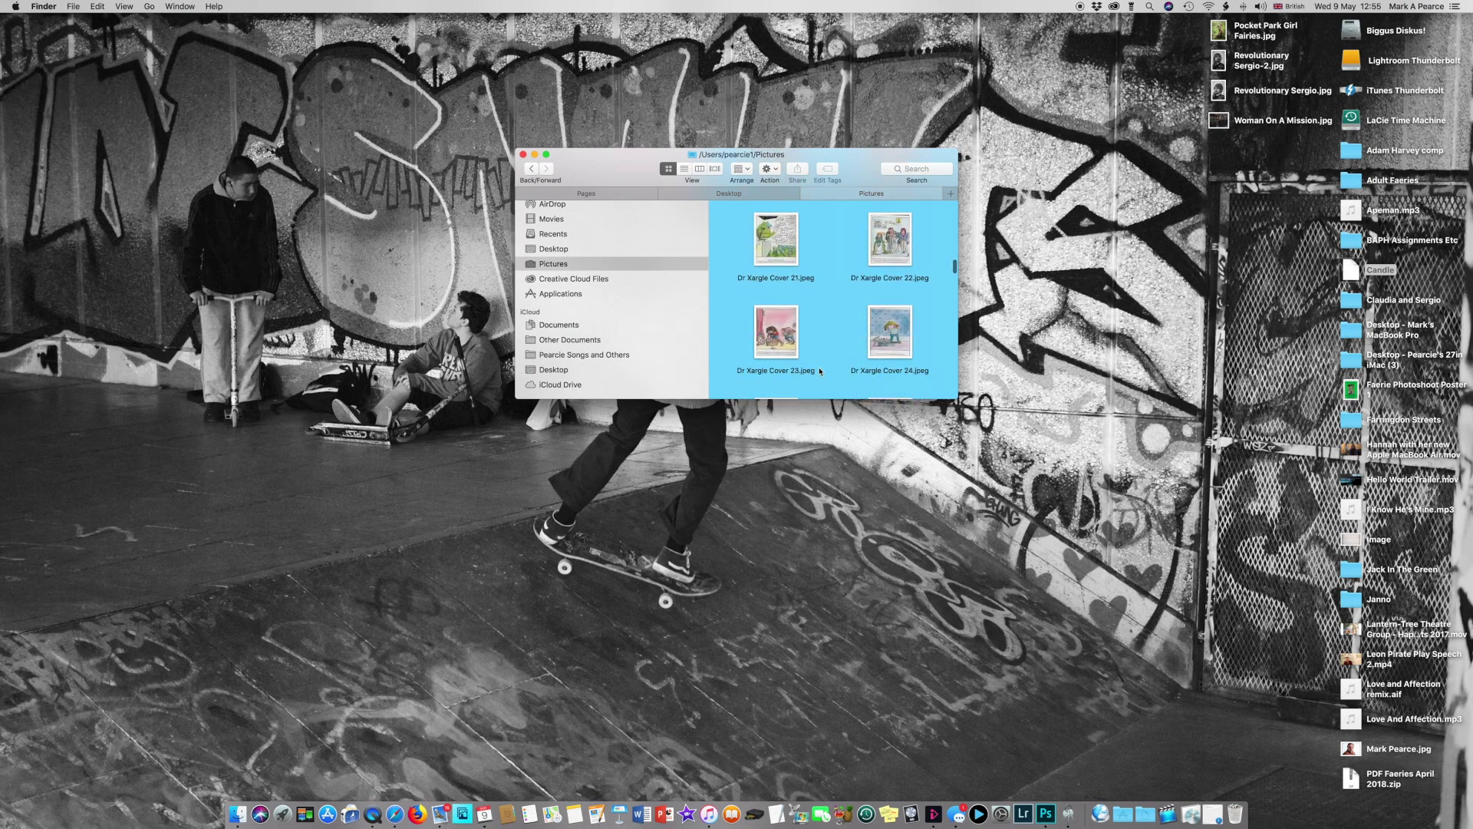
scroll(819, 370, down, 5)
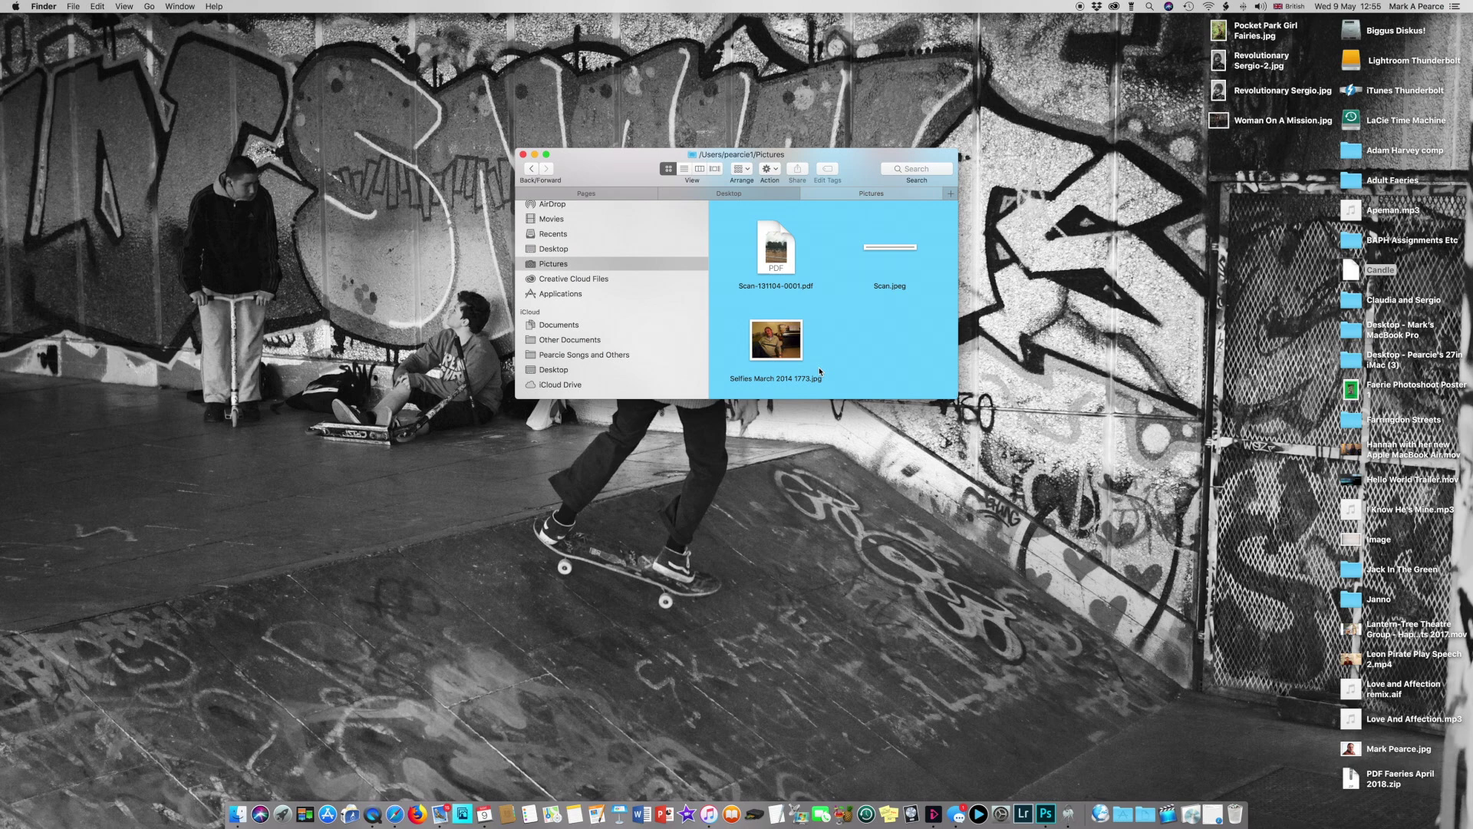
scroll(820, 370, up, 10)
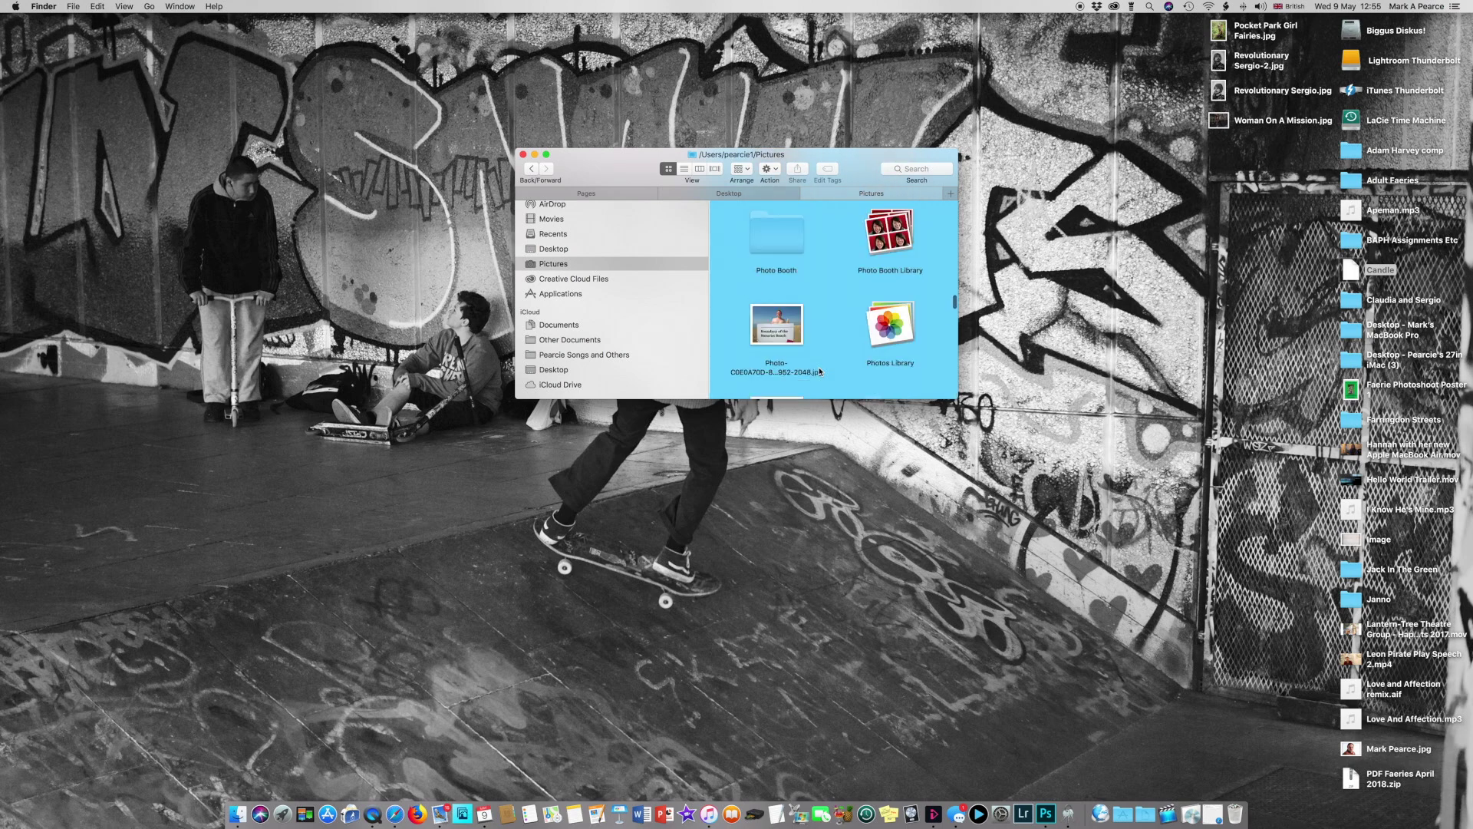
scroll(819, 370, up, 3)
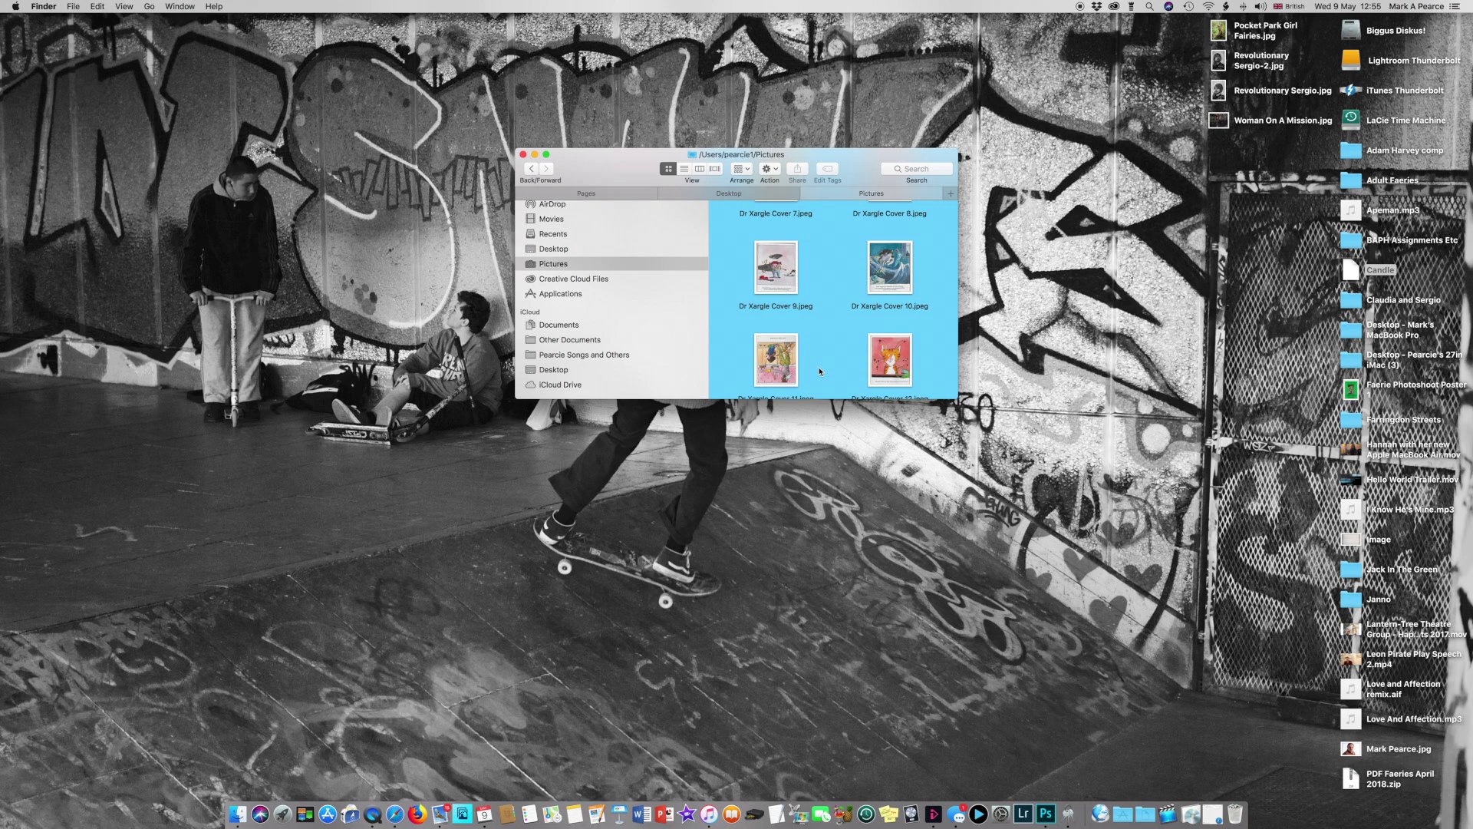
scroll(826, 341, up, 10)
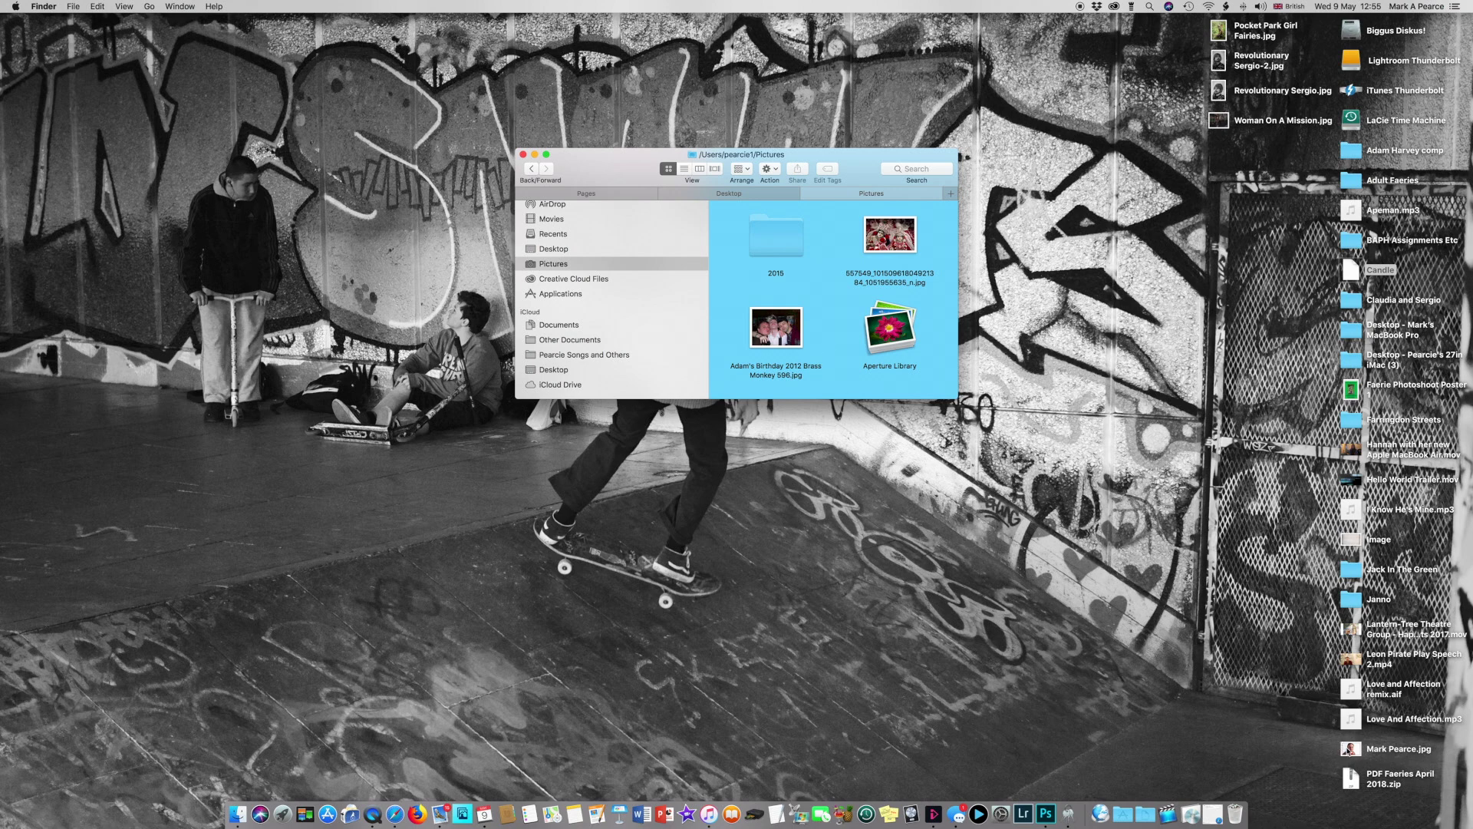
Try moving the portrait photo from the desktop into the Pictures folder, undo the move, and close the Finder window.
drag(1350, 748, 836, 292)
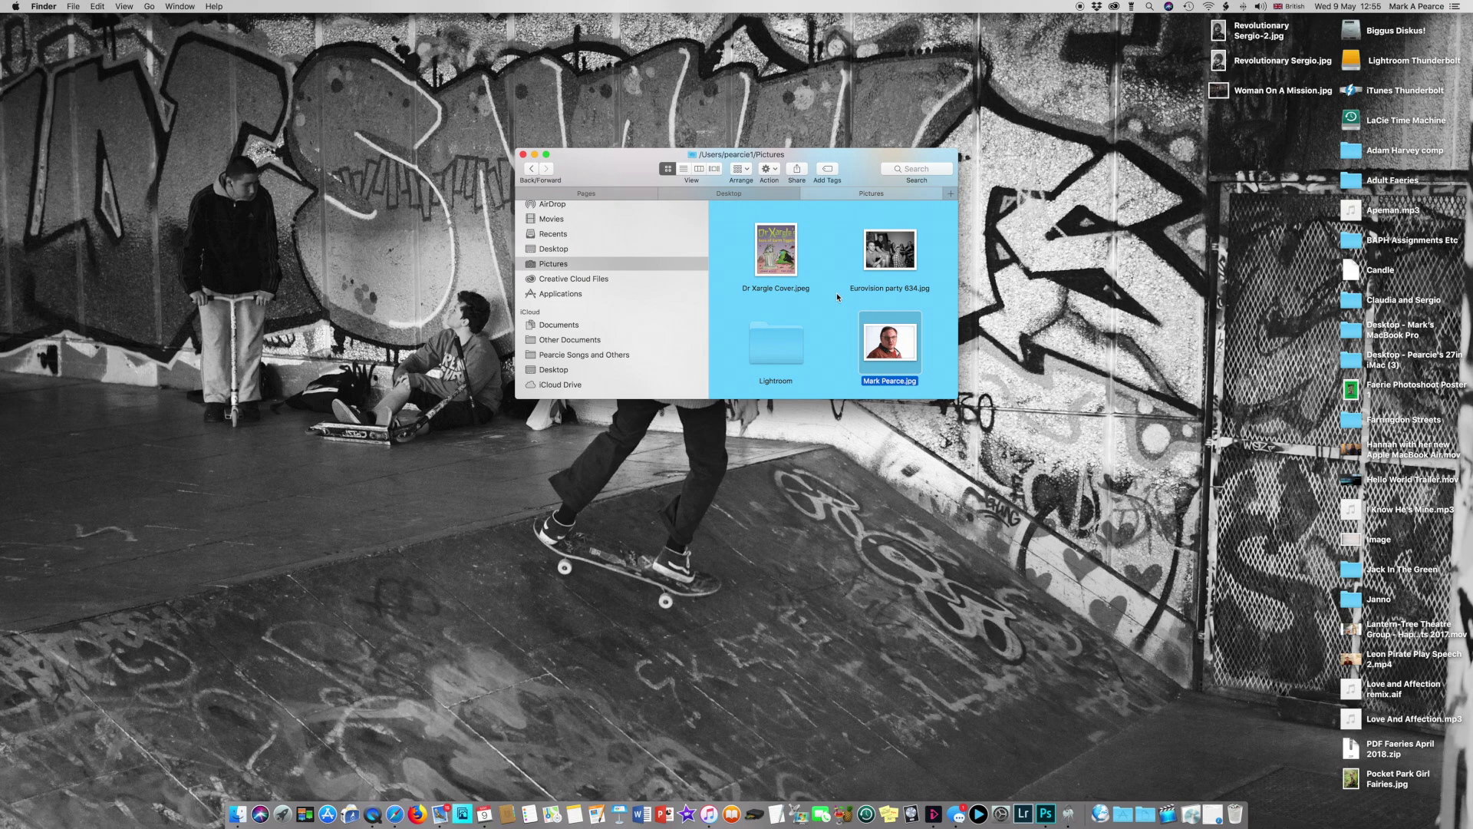
key(super+z)
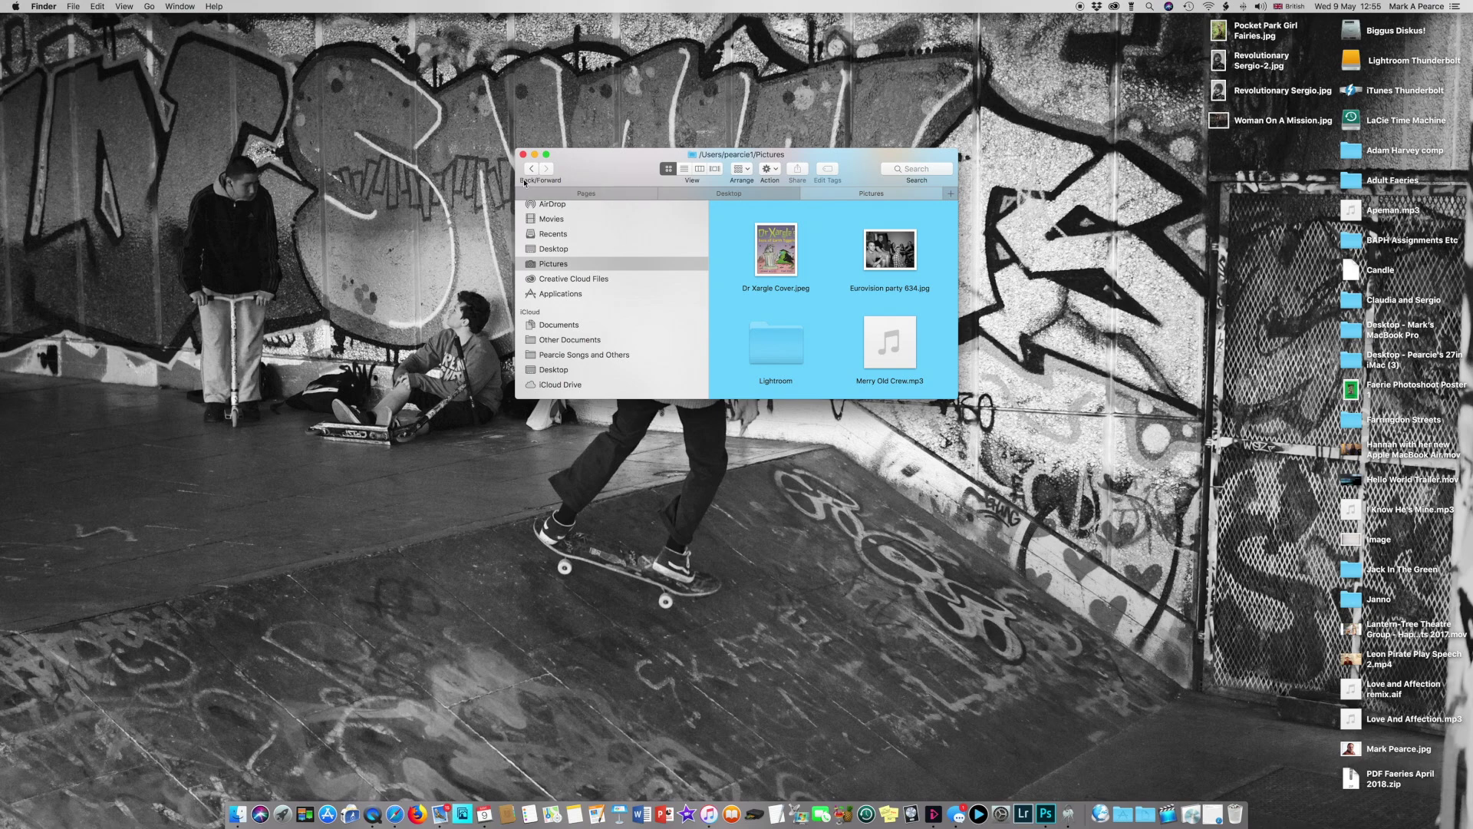
click(523, 154)
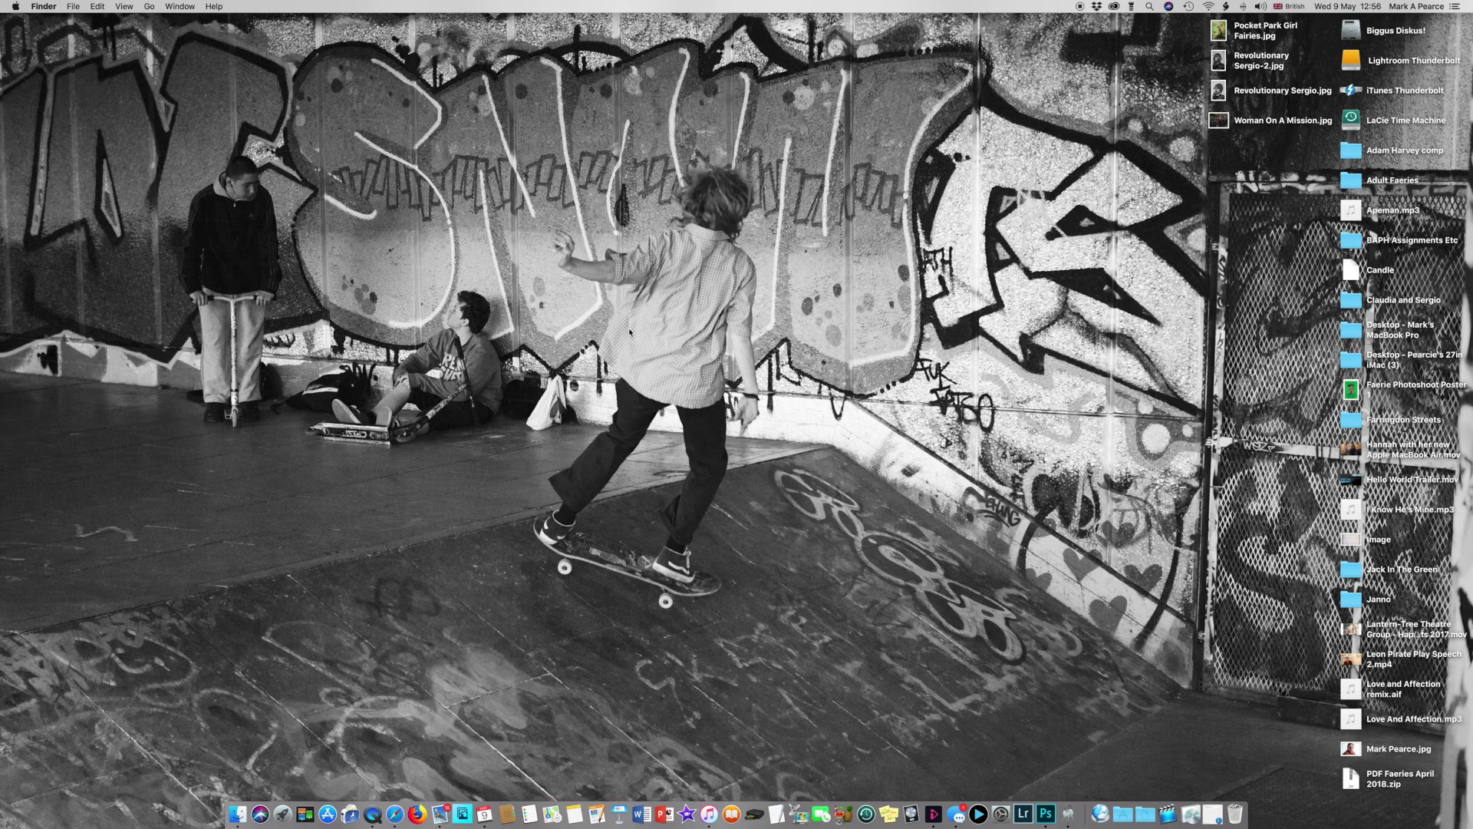
In the neighbouring desktop space, move the portrait photo from the desktop into the Pictures folder and close the Finder window.
key(ctrl+Left)
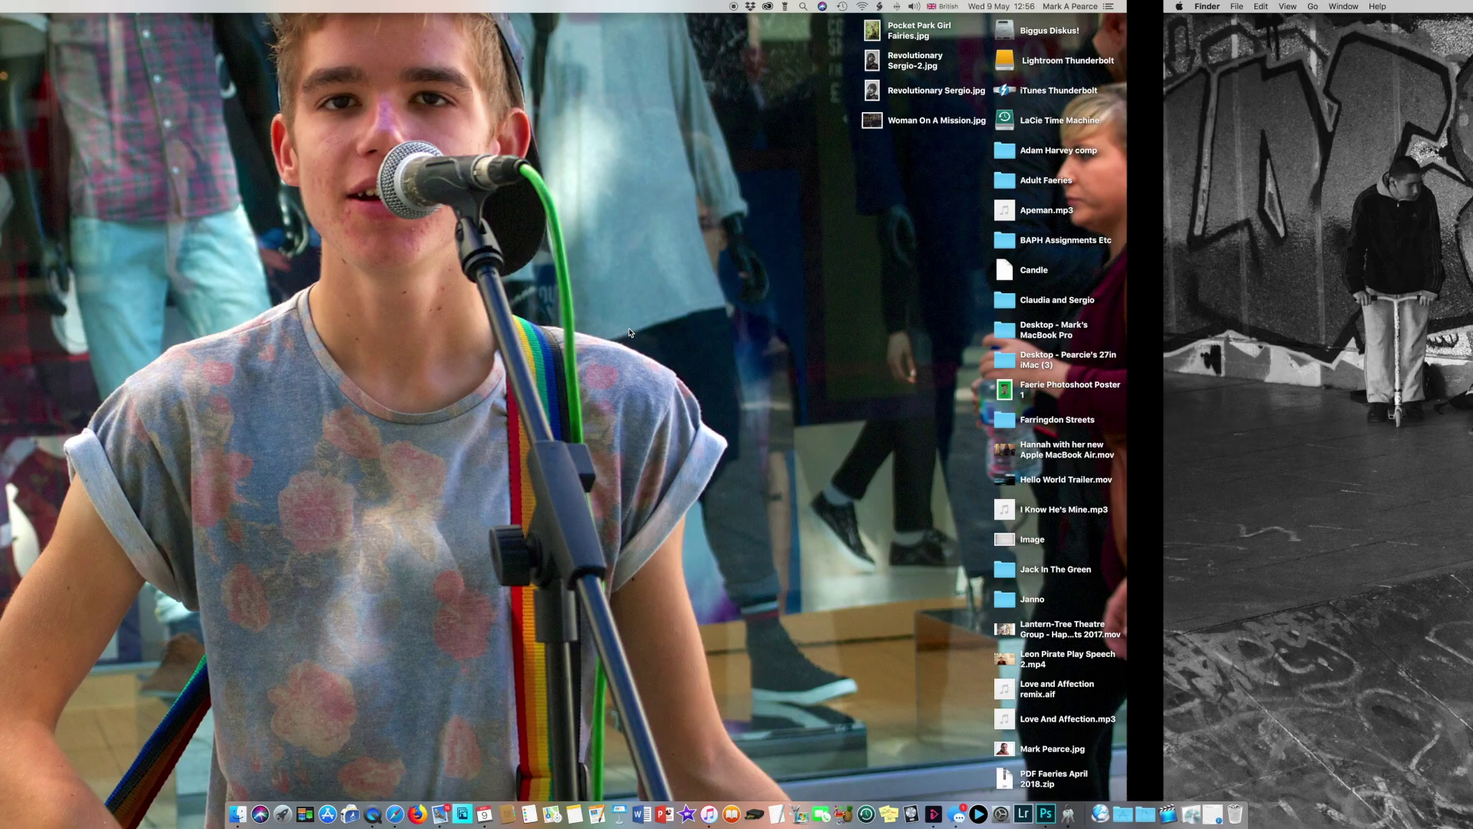
key(super+n)
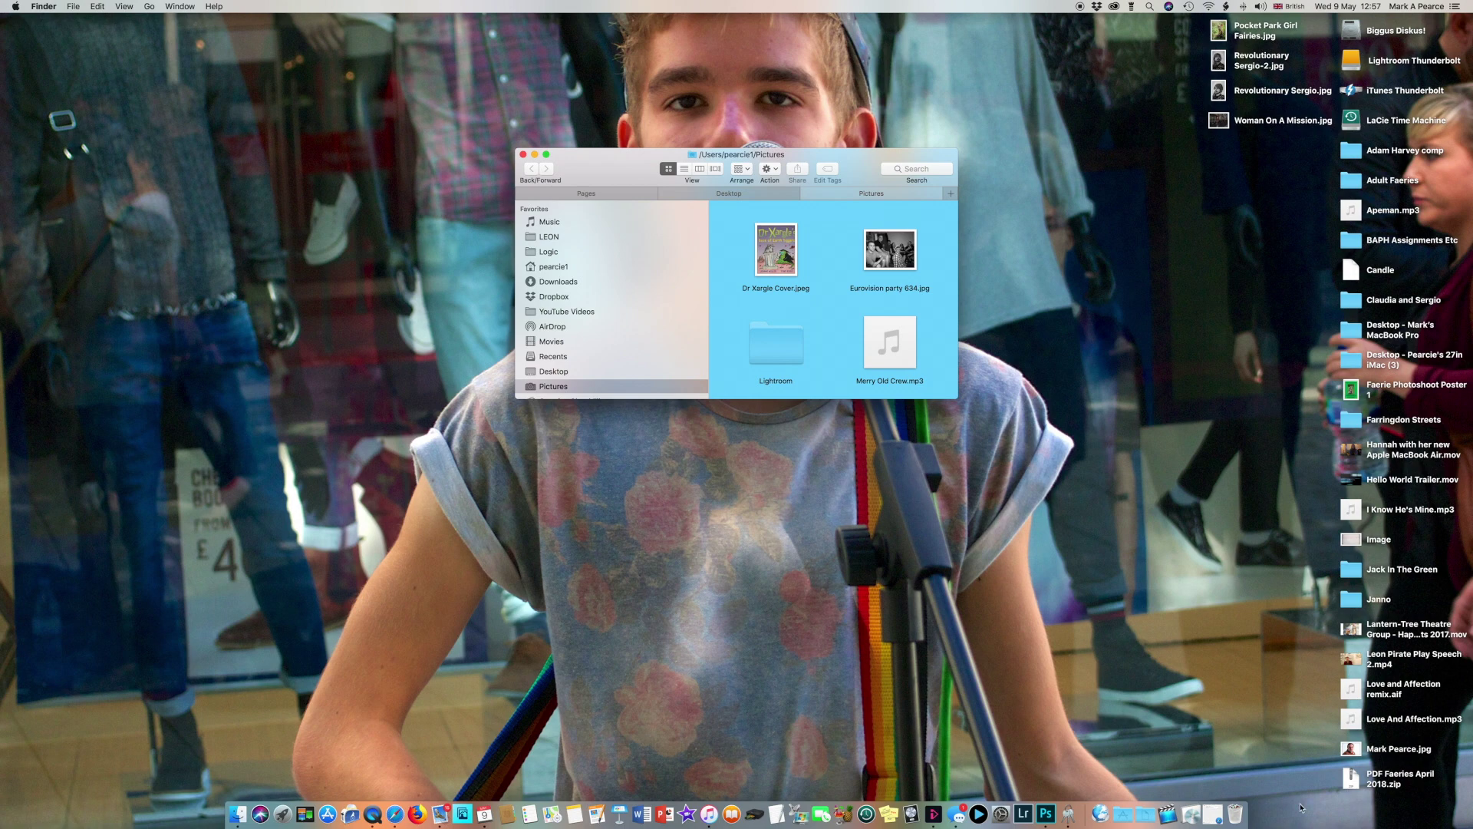
drag(1359, 750, 844, 305)
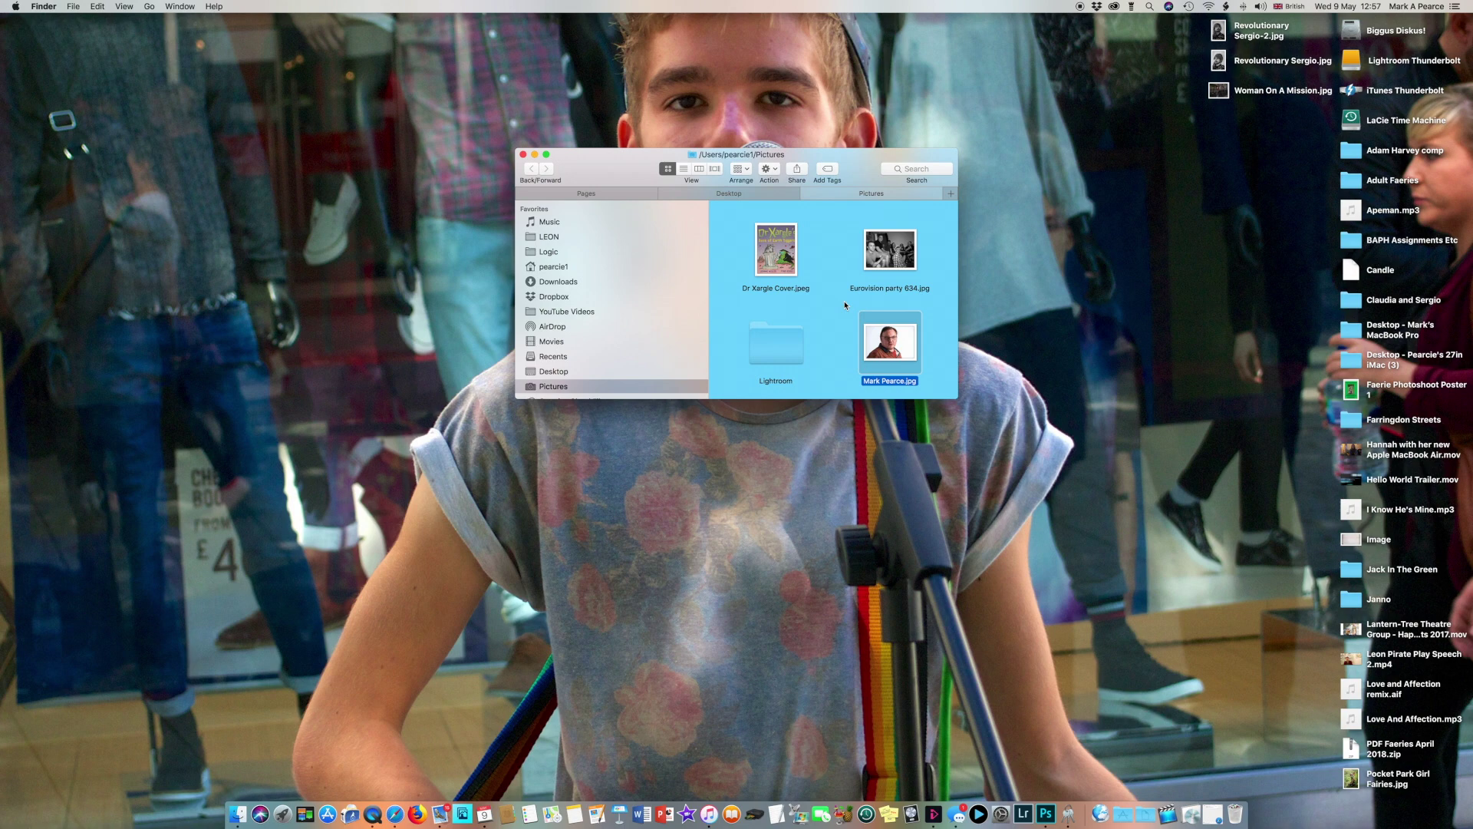
click(524, 154)
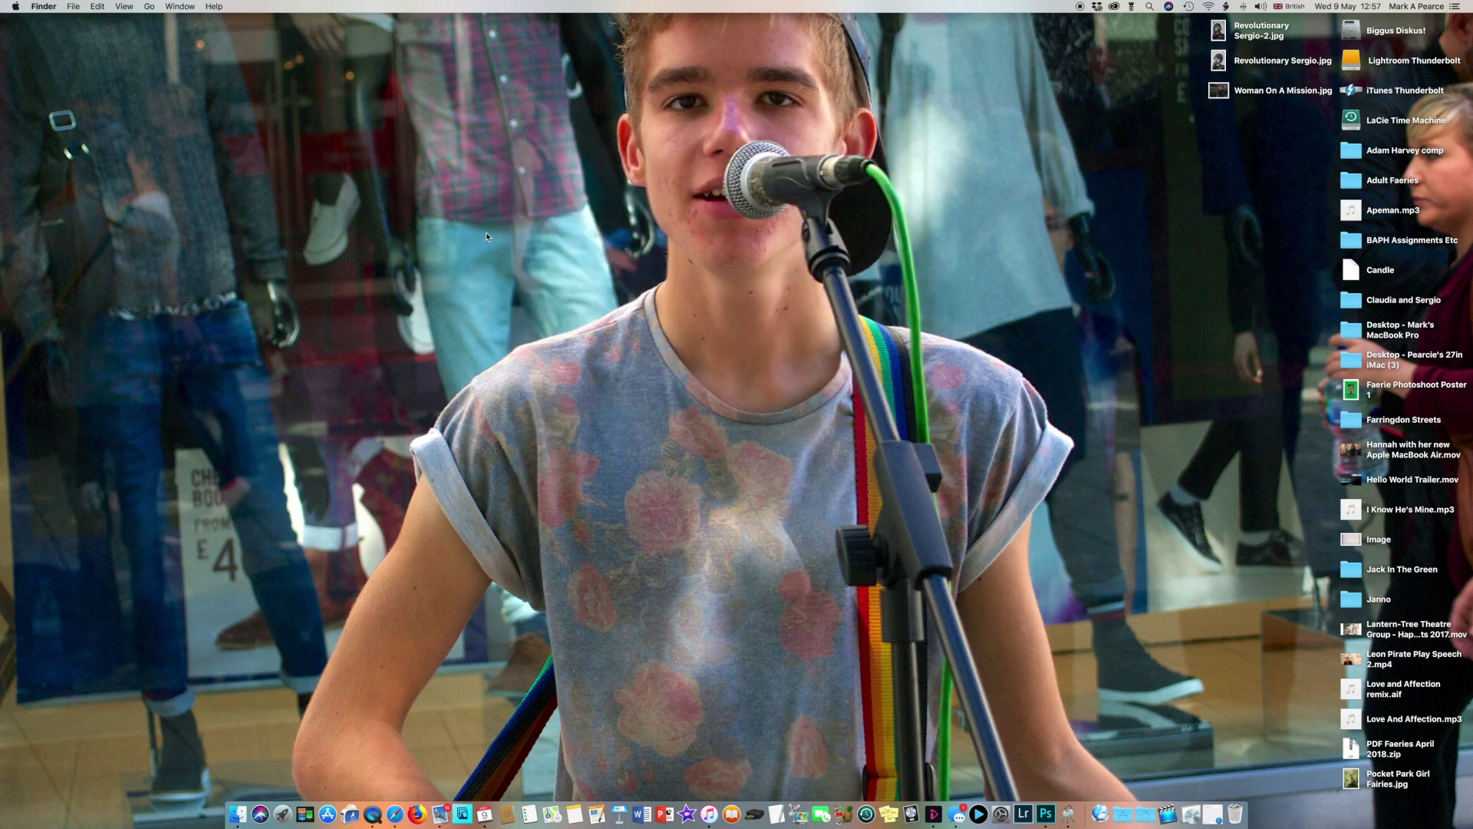
Open the desktop background settings and set the portrait photo from the Pictures folder as this space's background.
right_click(486, 237)
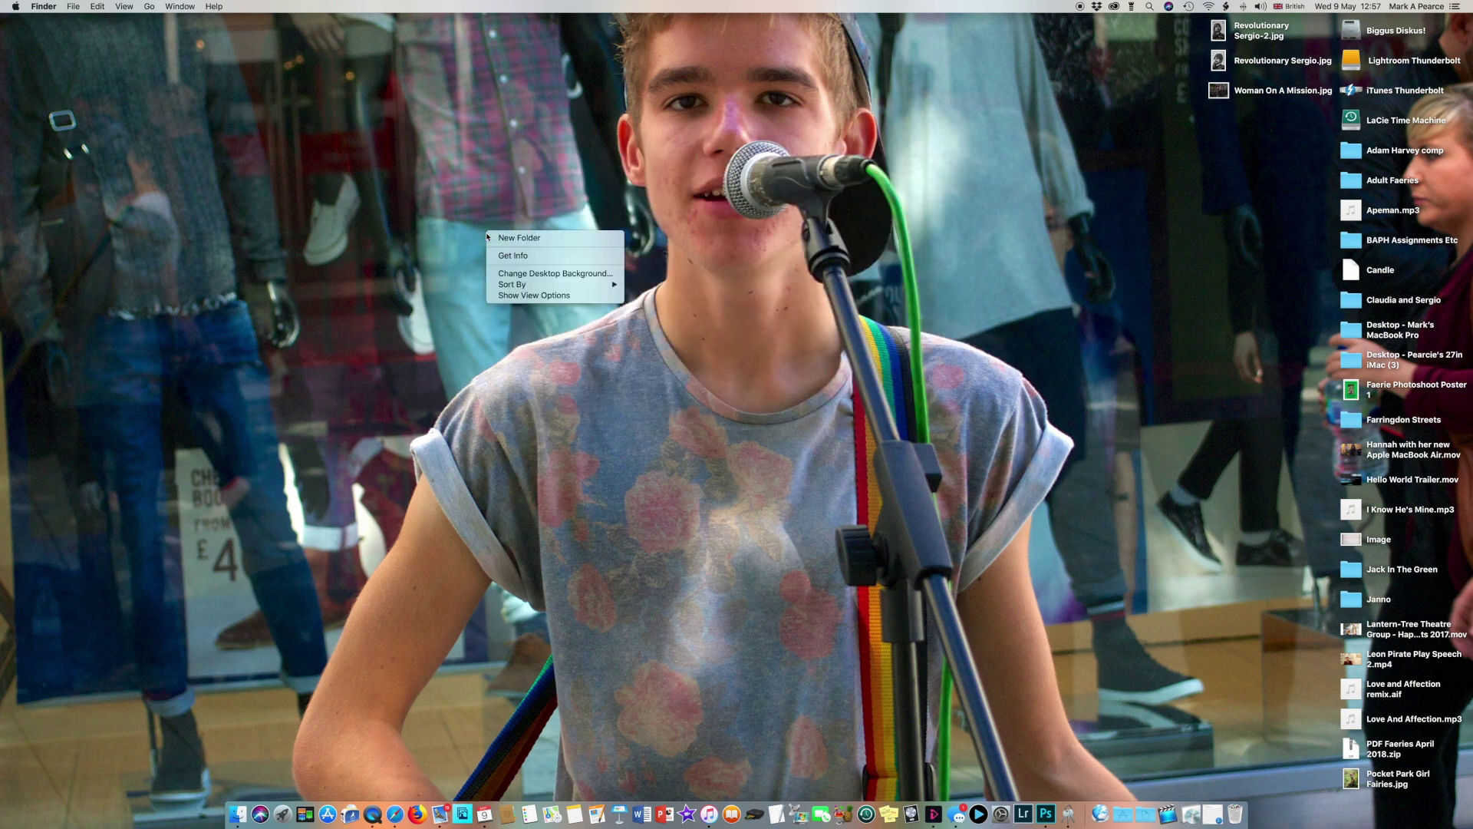
click(503, 275)
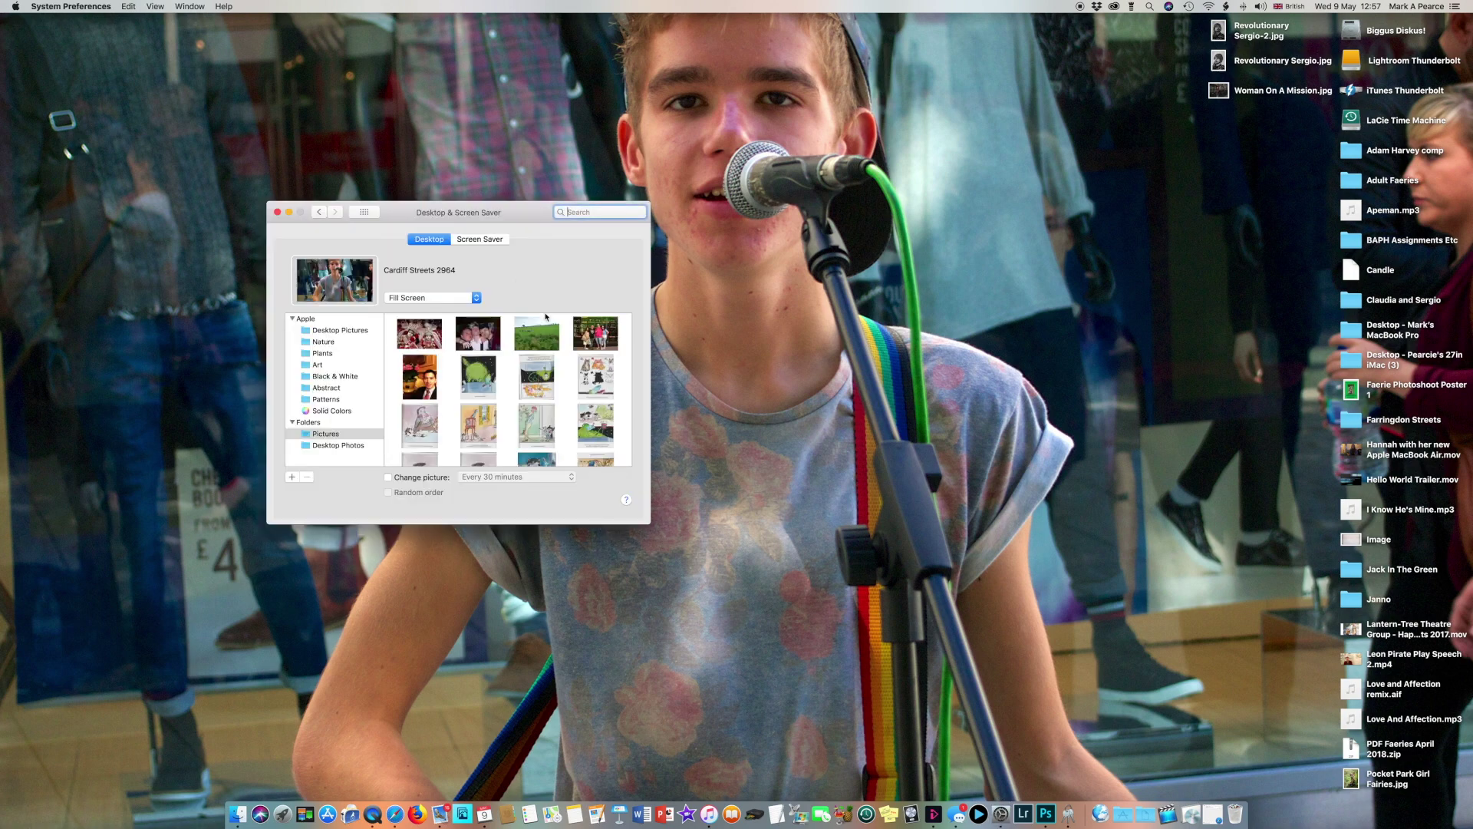
scroll(537, 442, down, 3)
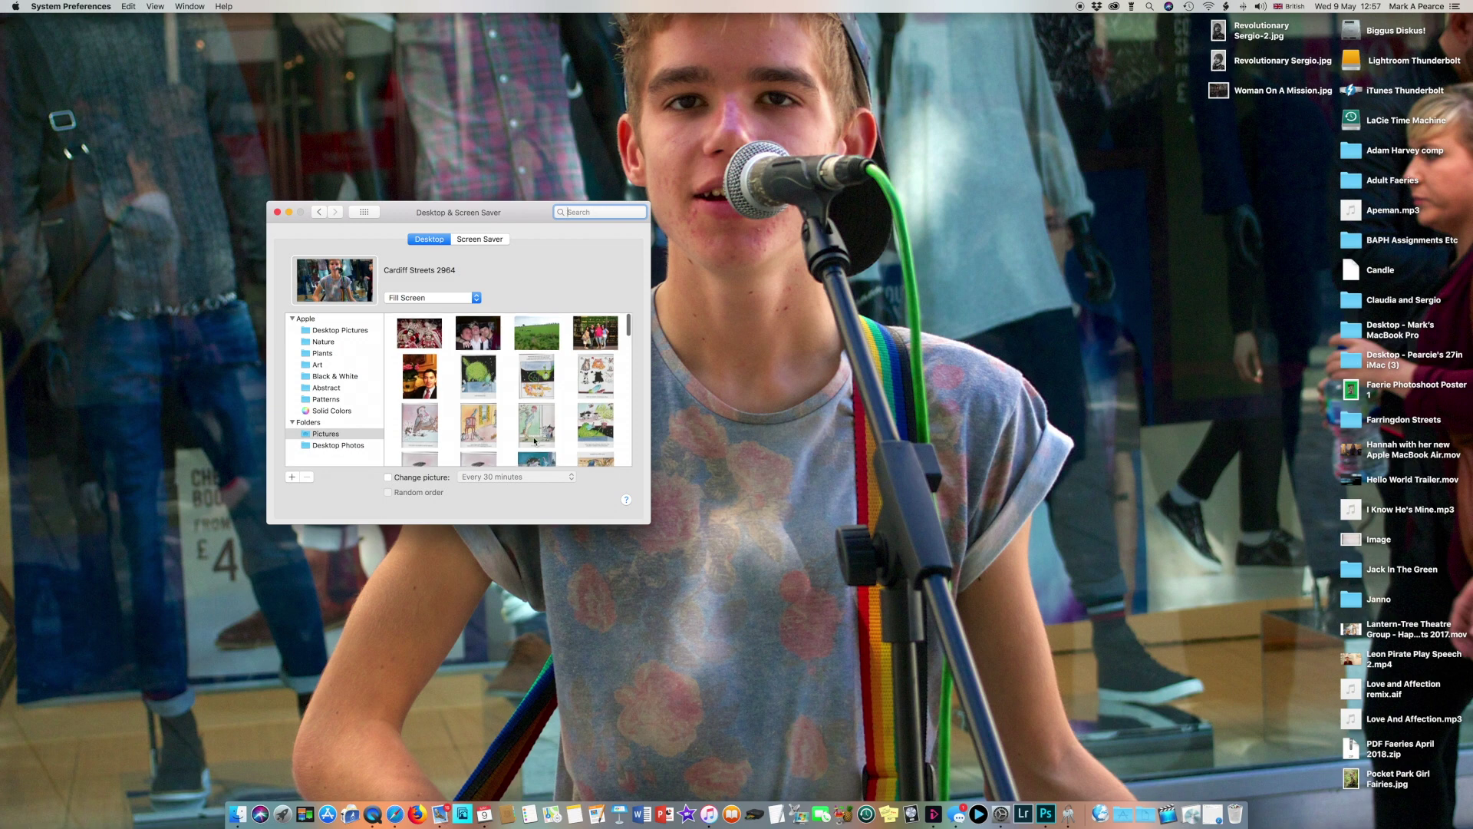
scroll(487, 445, down, 15)
scroll(487, 445, up, 2)
scroll(487, 445, up, 6)
scroll(487, 445, up, 8)
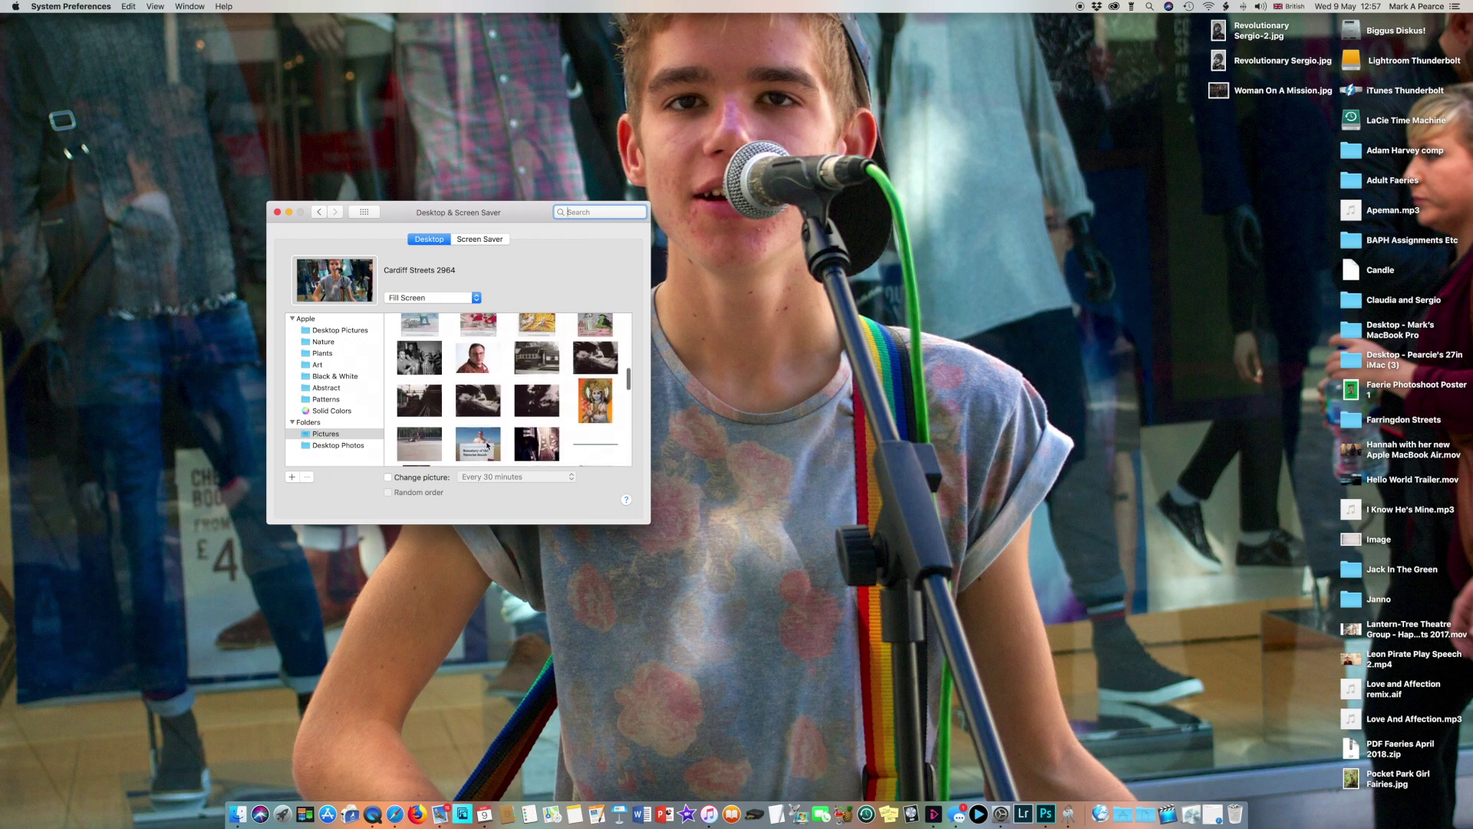
click(478, 369)
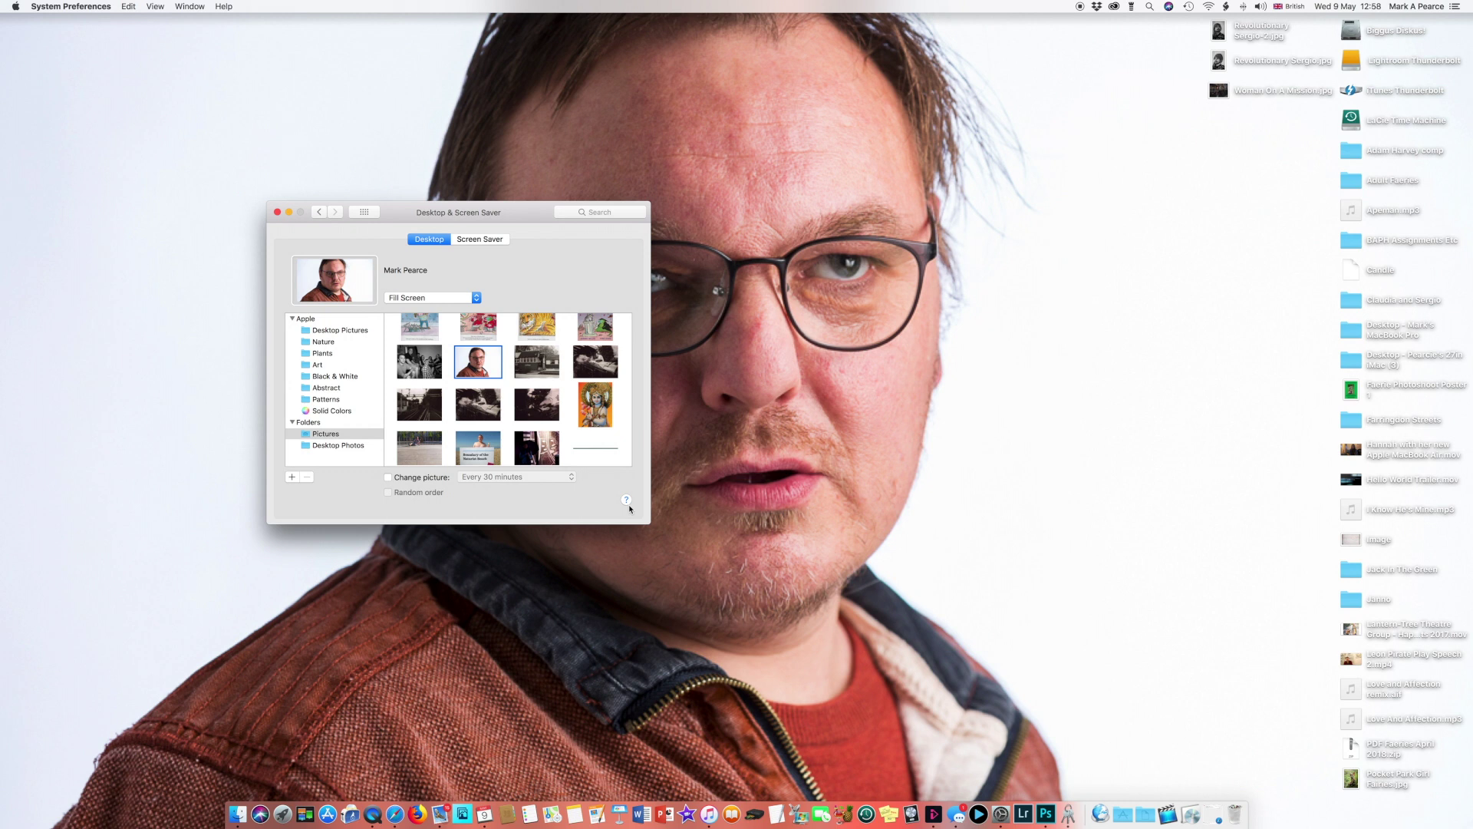
Try the Center and Tile layouts for the background picture.
click(473, 299)
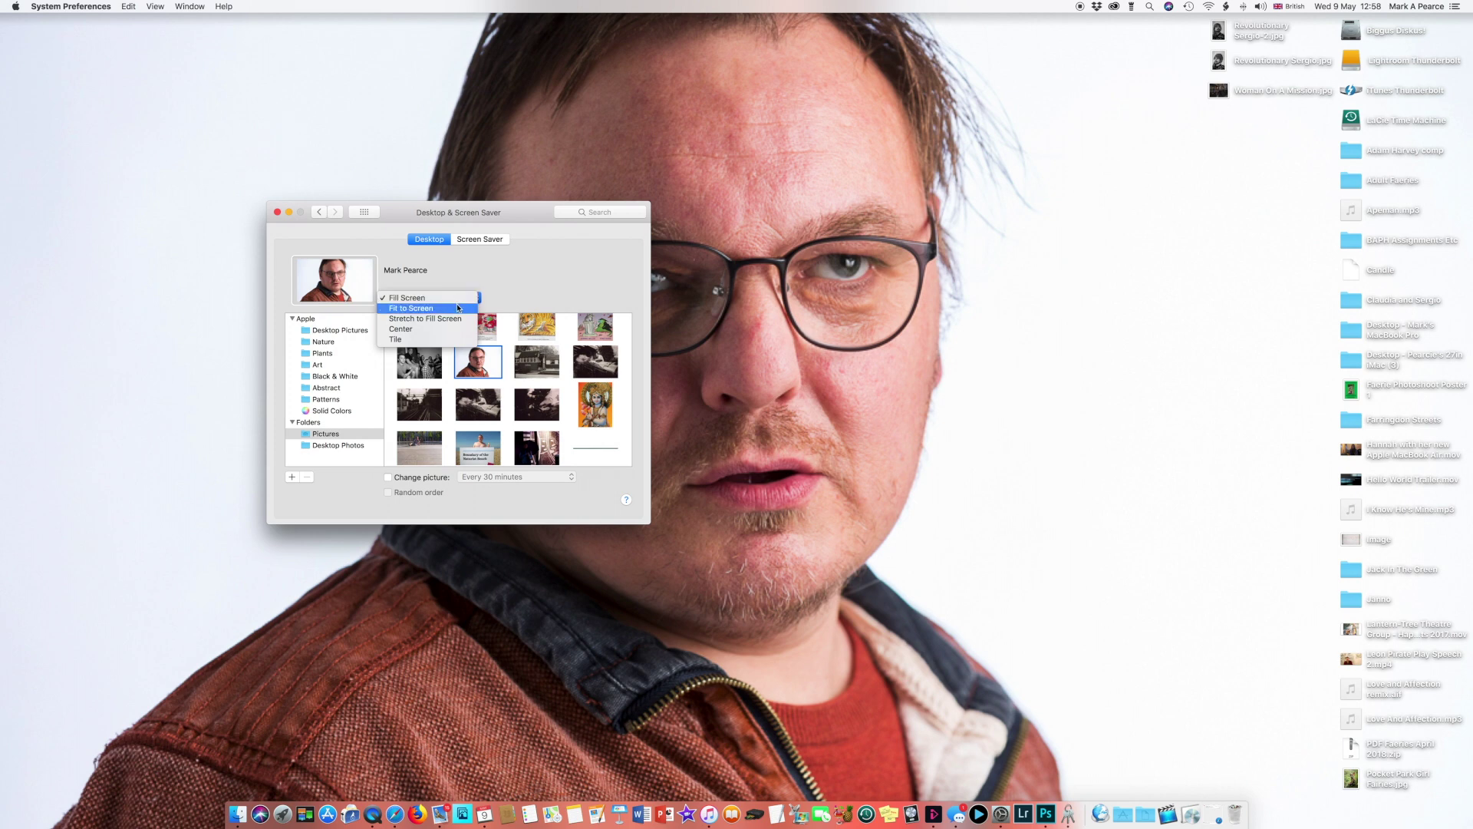
click(448, 330)
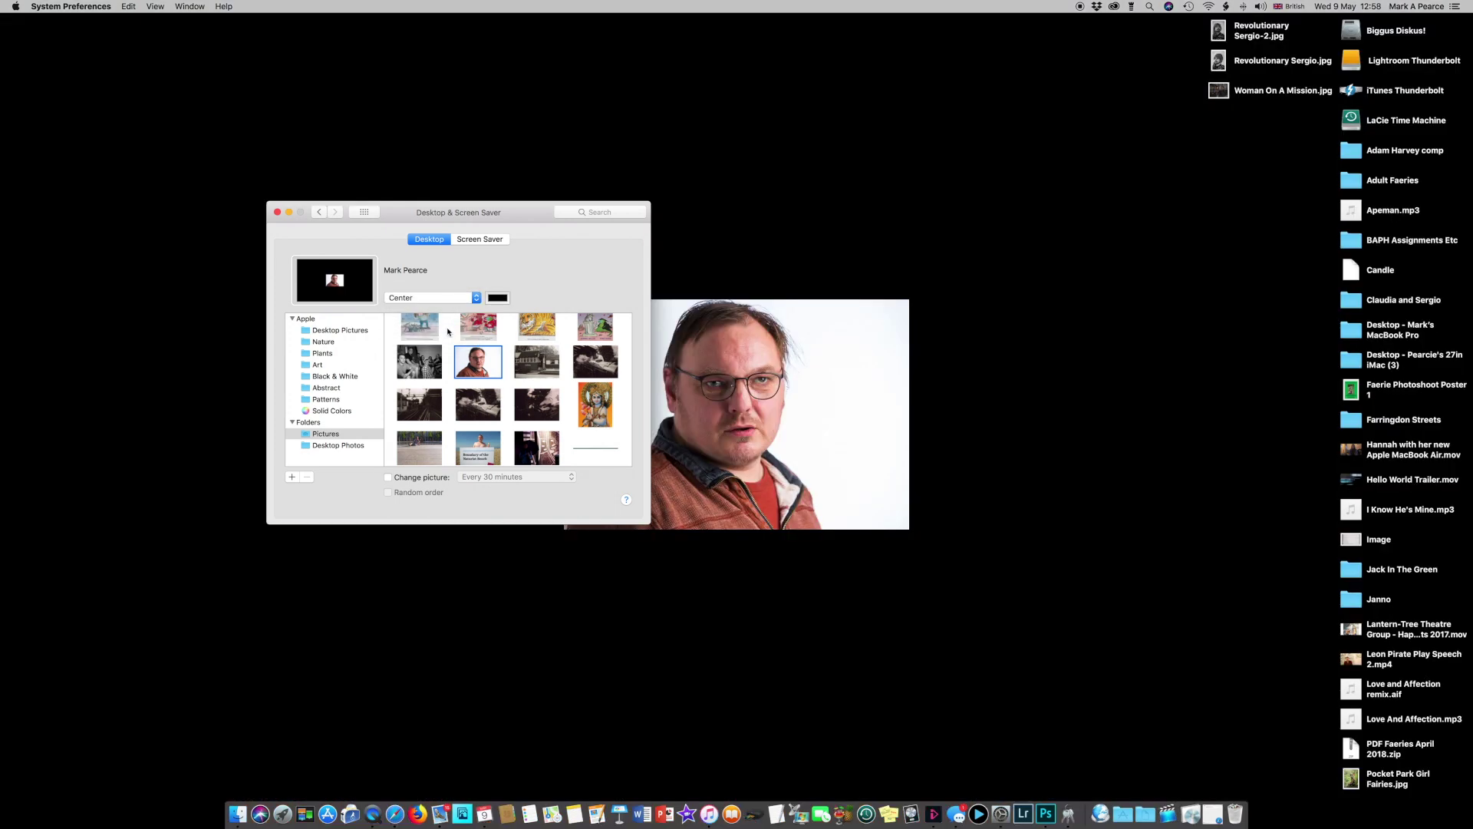
click(475, 300)
click(472, 309)
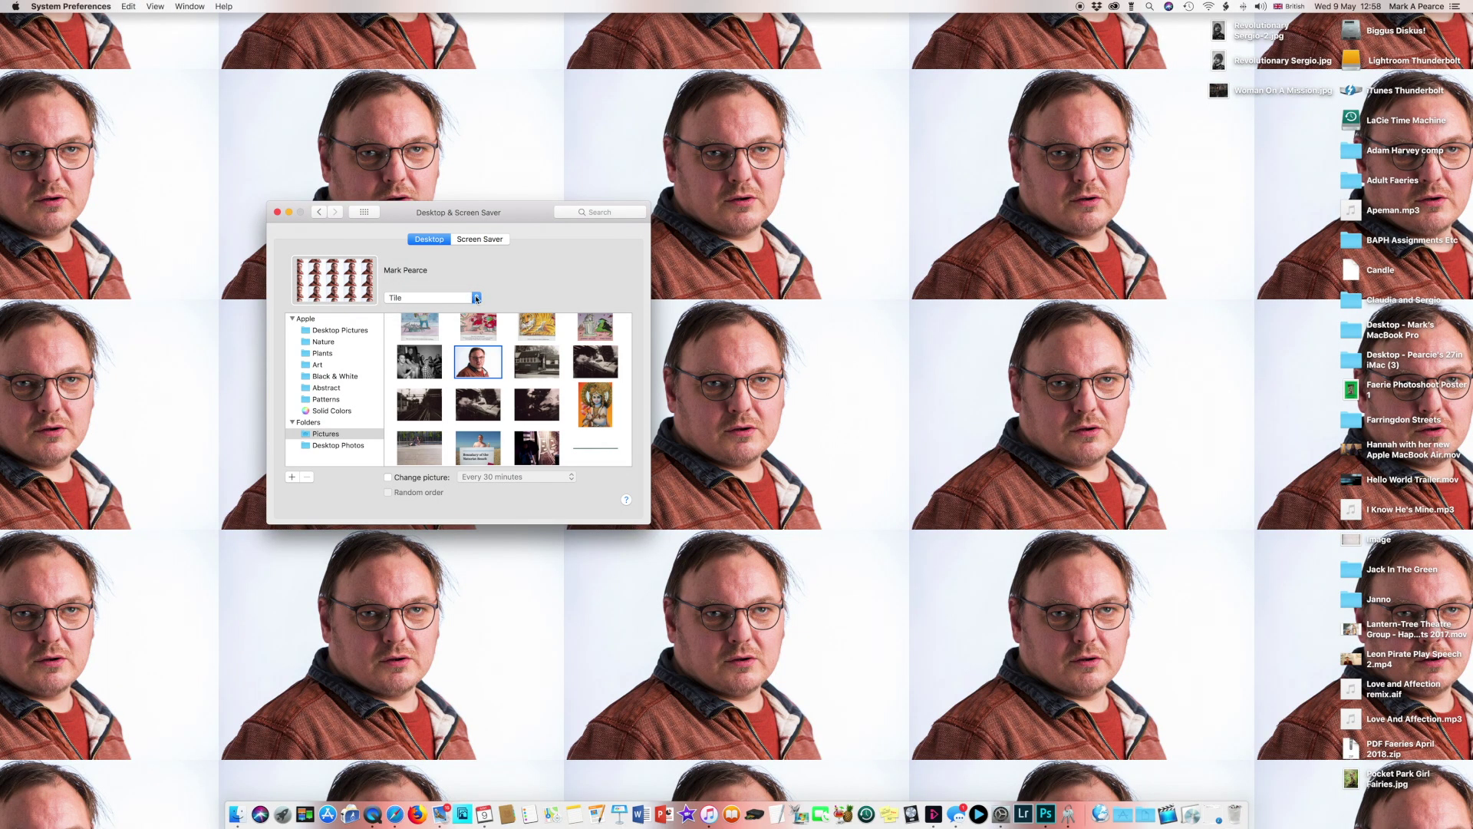
Set the background picture's layout to Fit to Screen and its border colour to the Tangerine pencil colour.
click(476, 299)
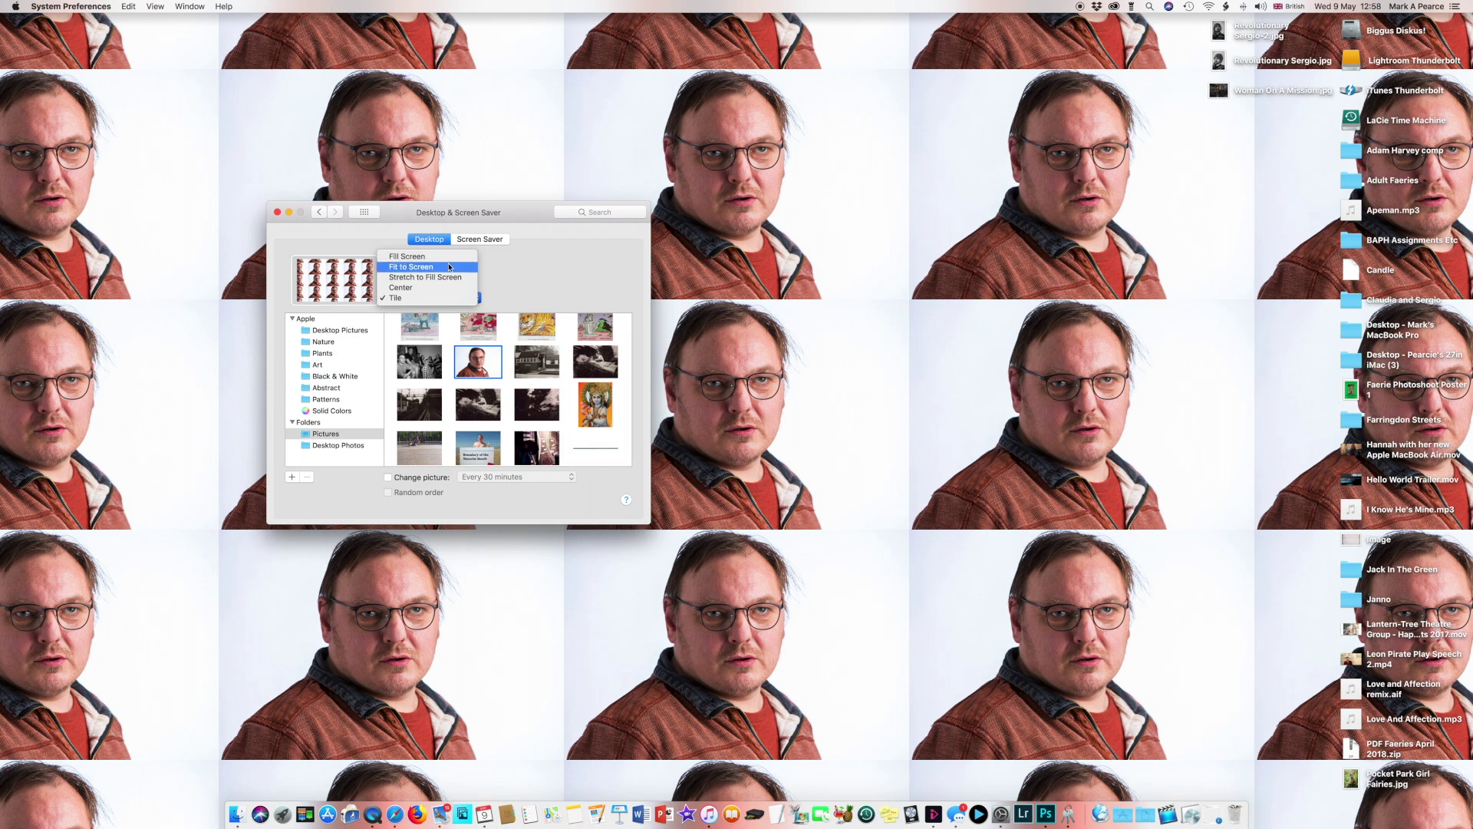
click(449, 267)
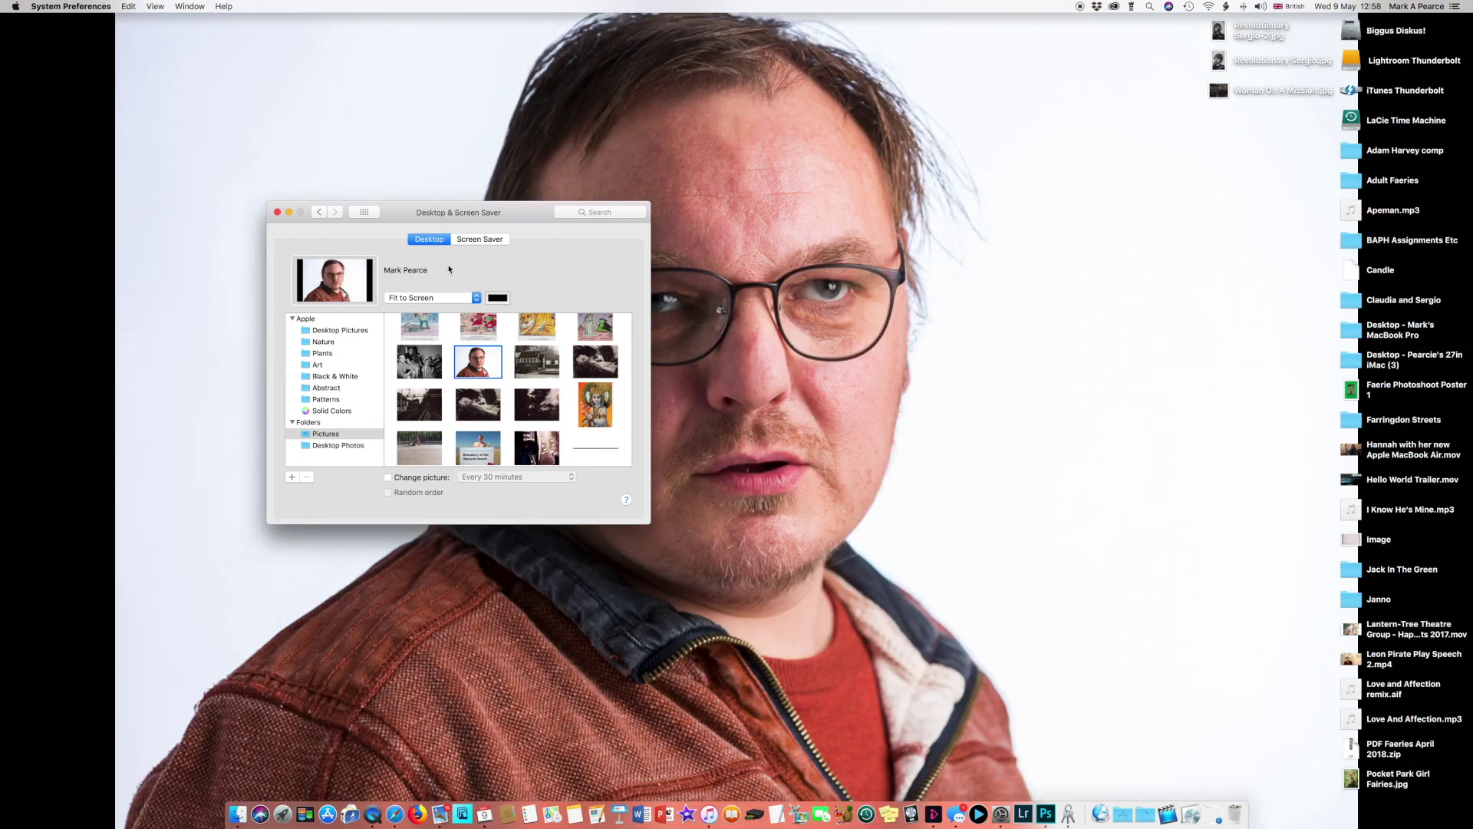
click(497, 298)
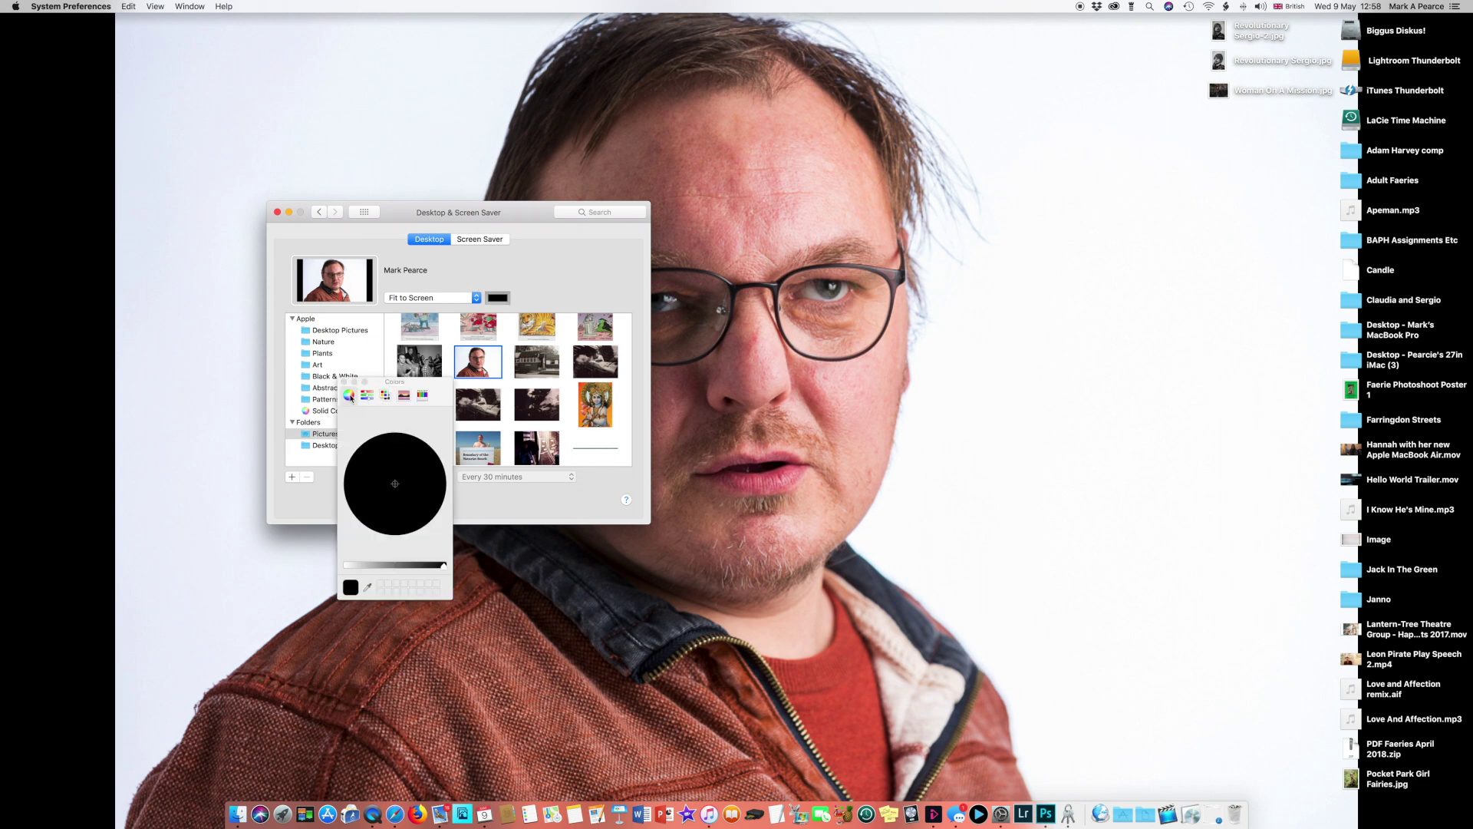
click(422, 395)
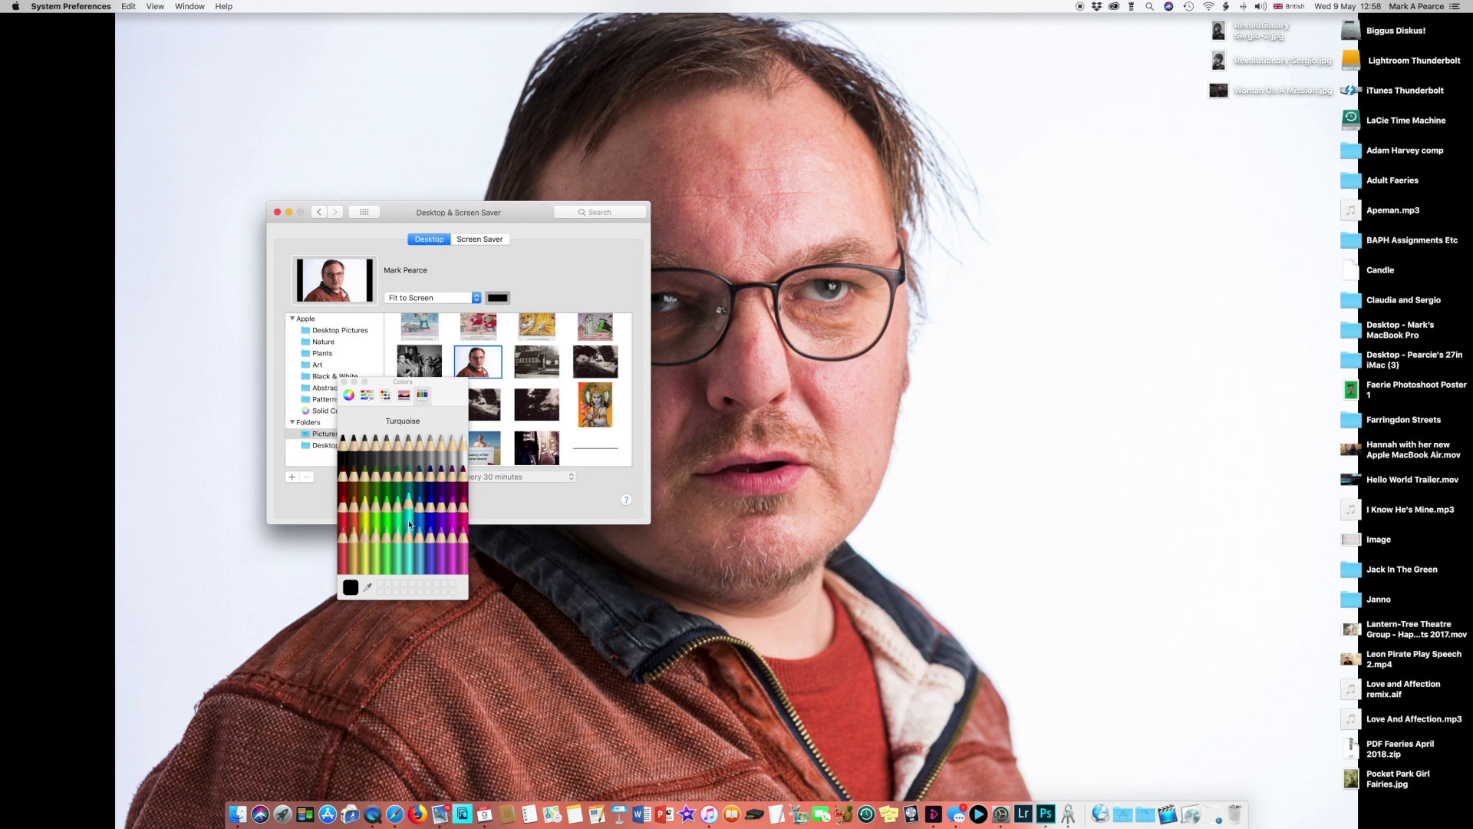
click(352, 522)
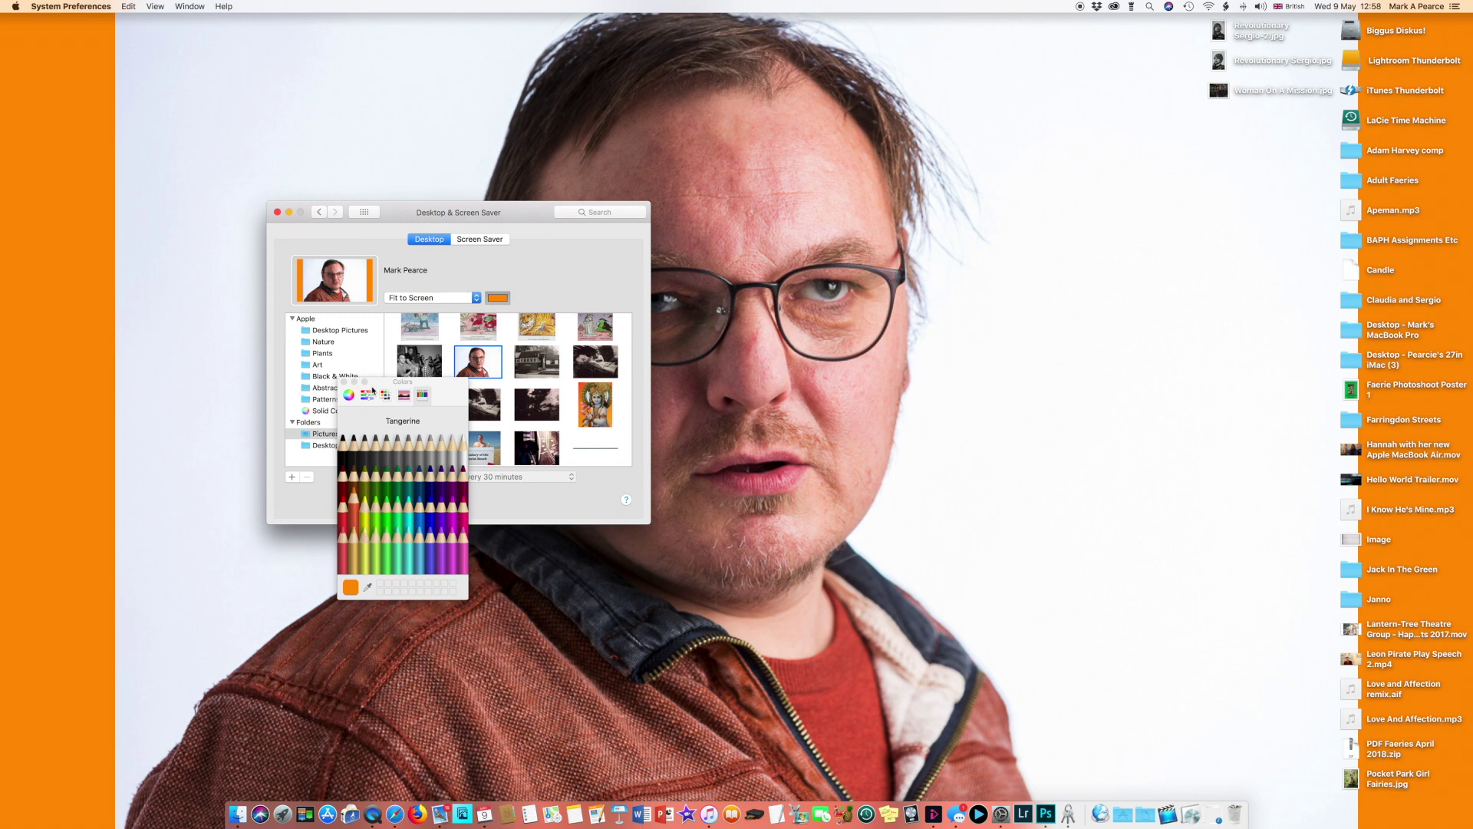
Sample the reddish-brown jacket colour from the portrait as the border colour, and close the colour picker and the background settings.
click(367, 587)
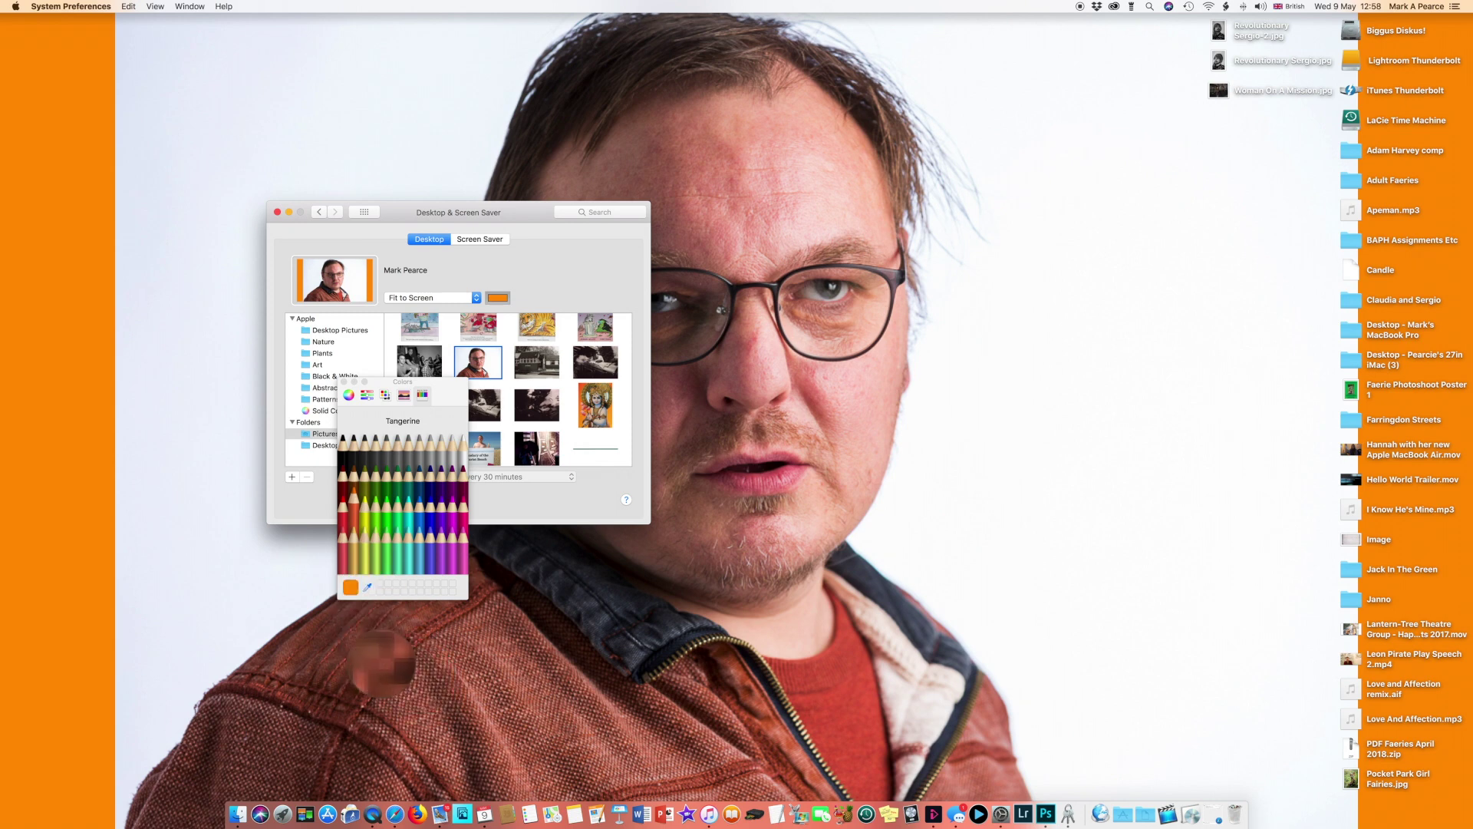
click(382, 663)
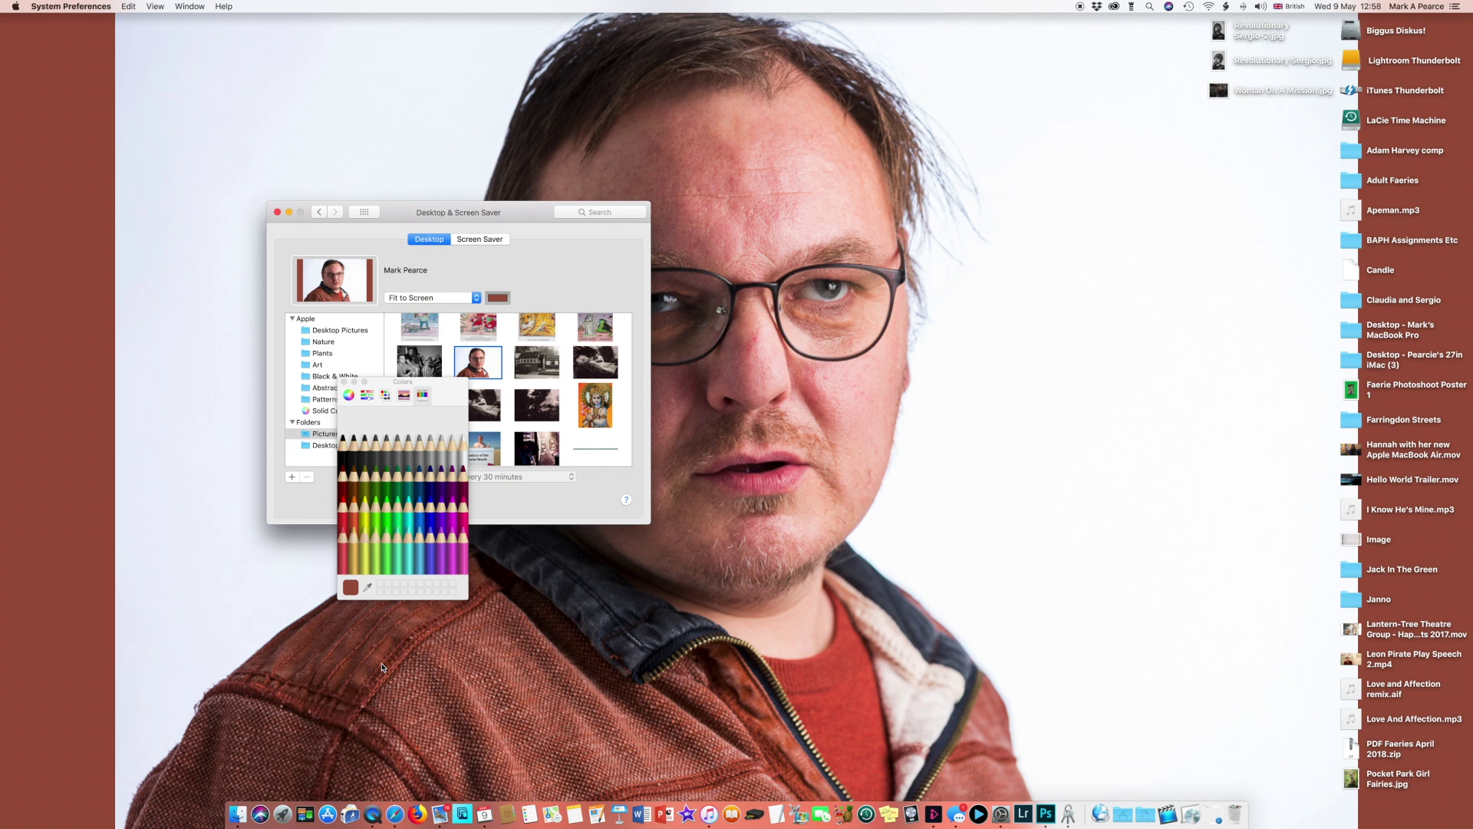
click(344, 381)
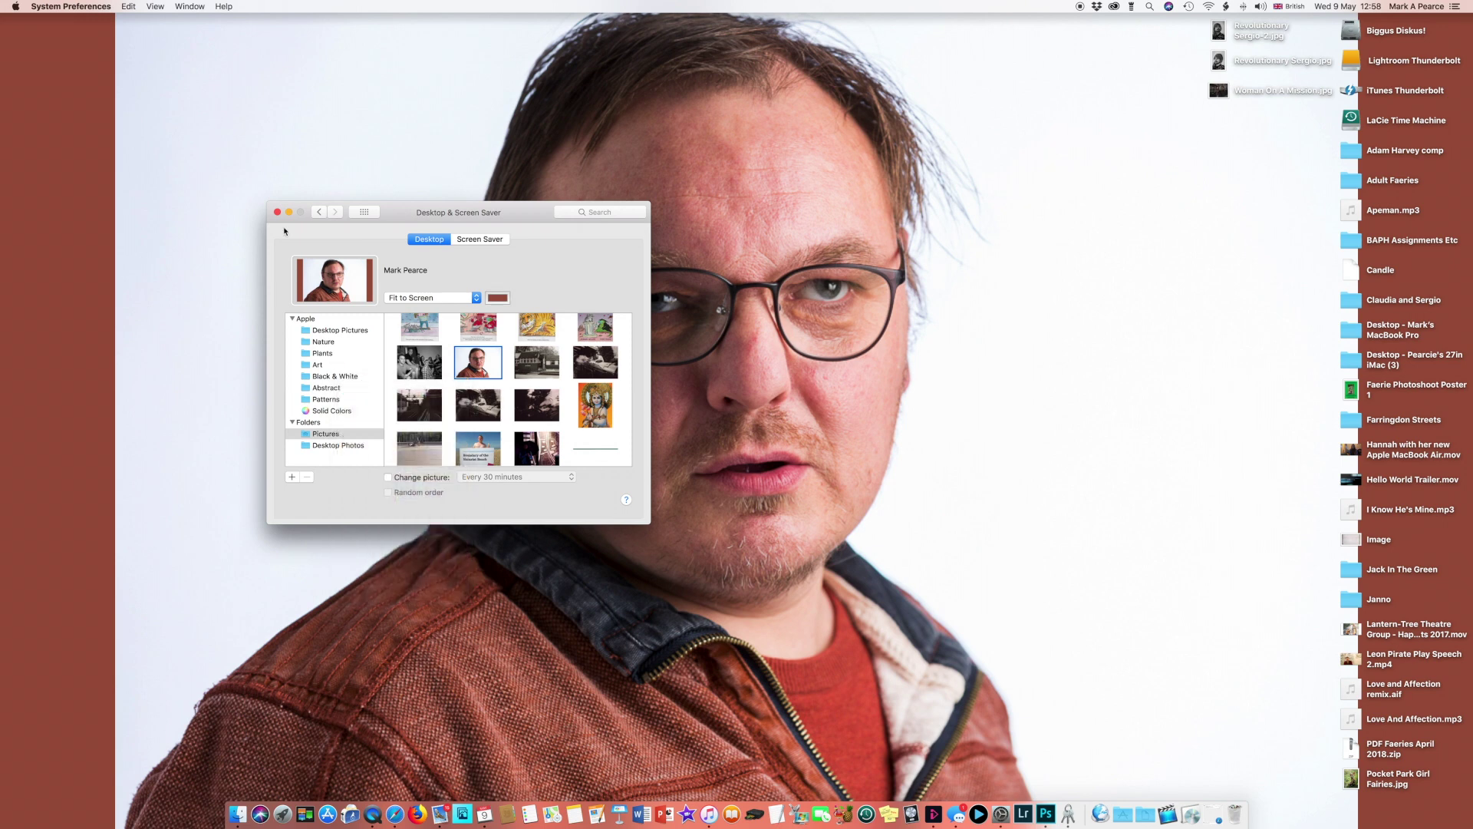
click(276, 211)
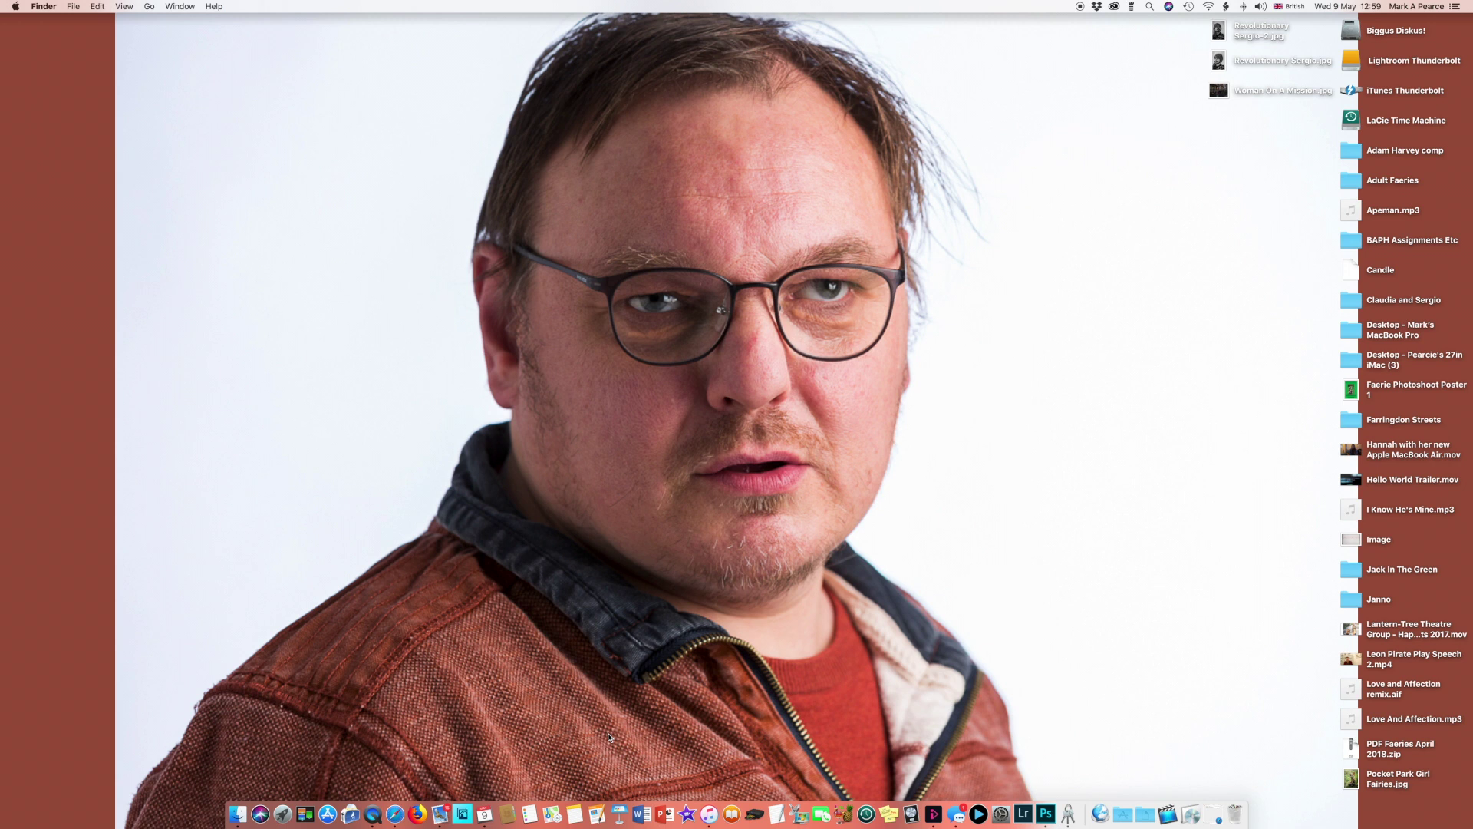
Open Launchpad, examine the apps on its pages, and close it again.
click(283, 809)
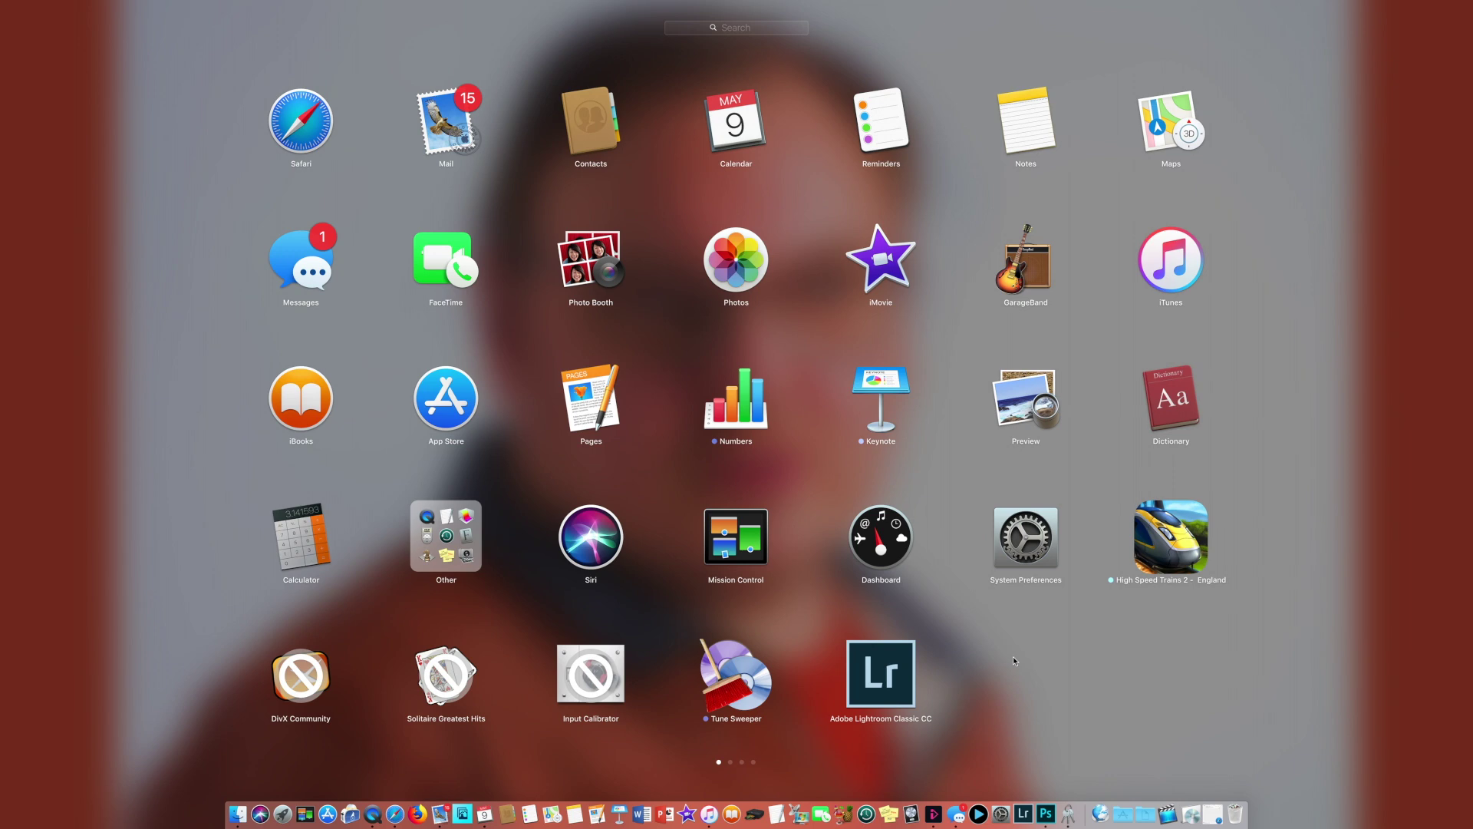
scroll(1013, 660, right, 3)
scroll(1087, 656, right, 3)
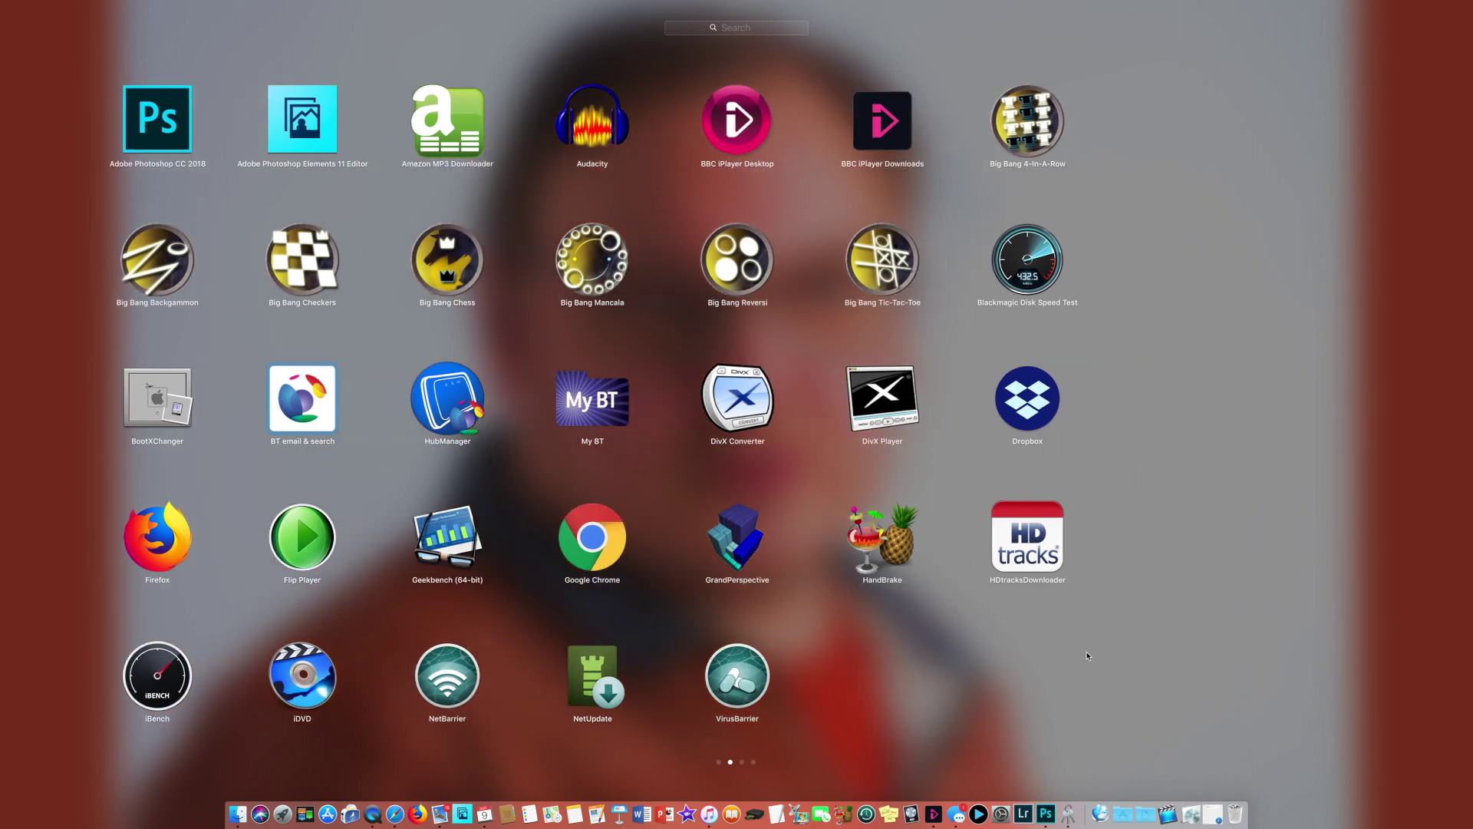
scroll(1086, 655, right, 3)
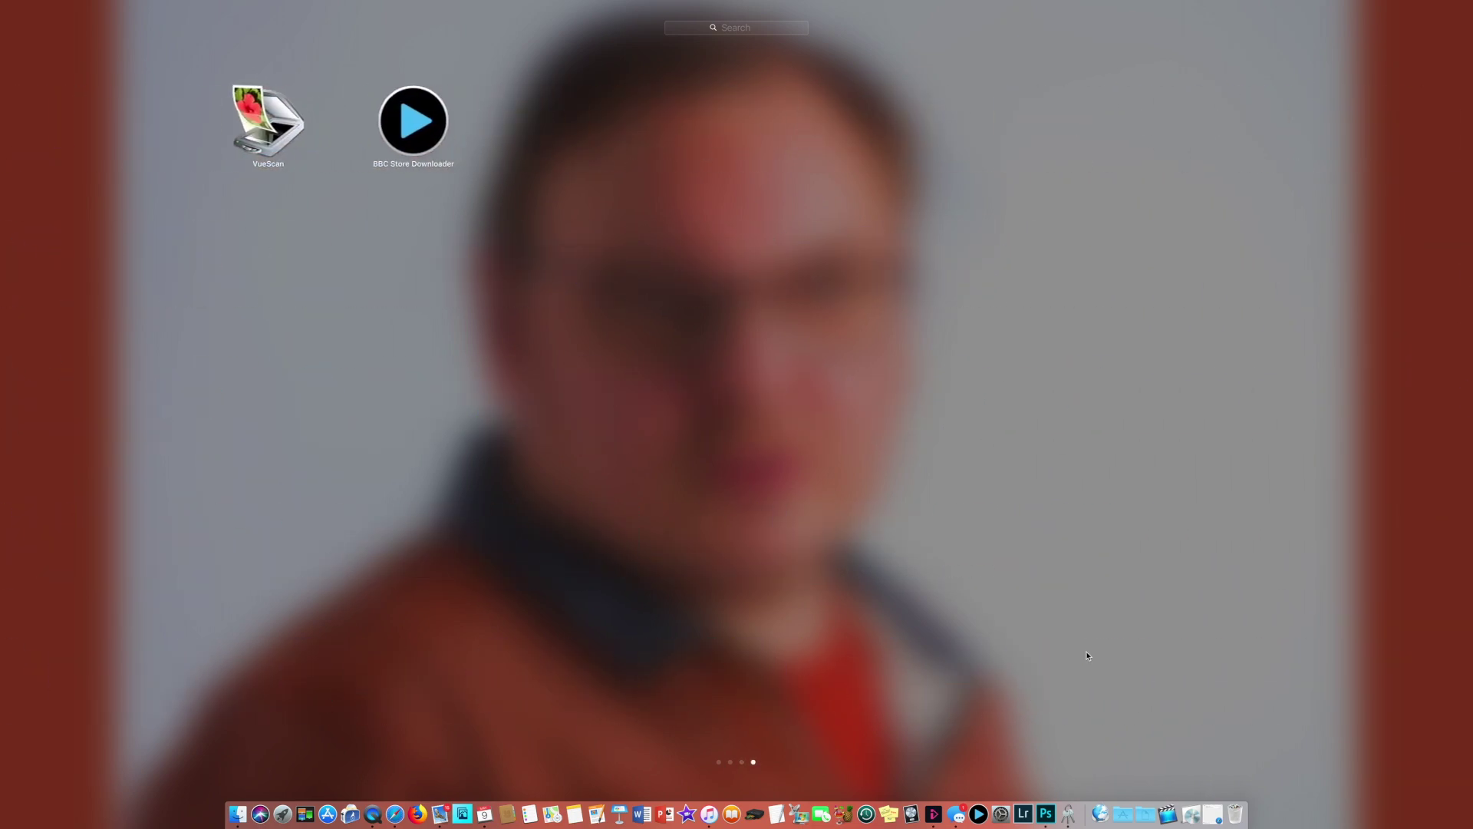
scroll(1465, 638, left, 3)
scroll(1471, 638, left, 3)
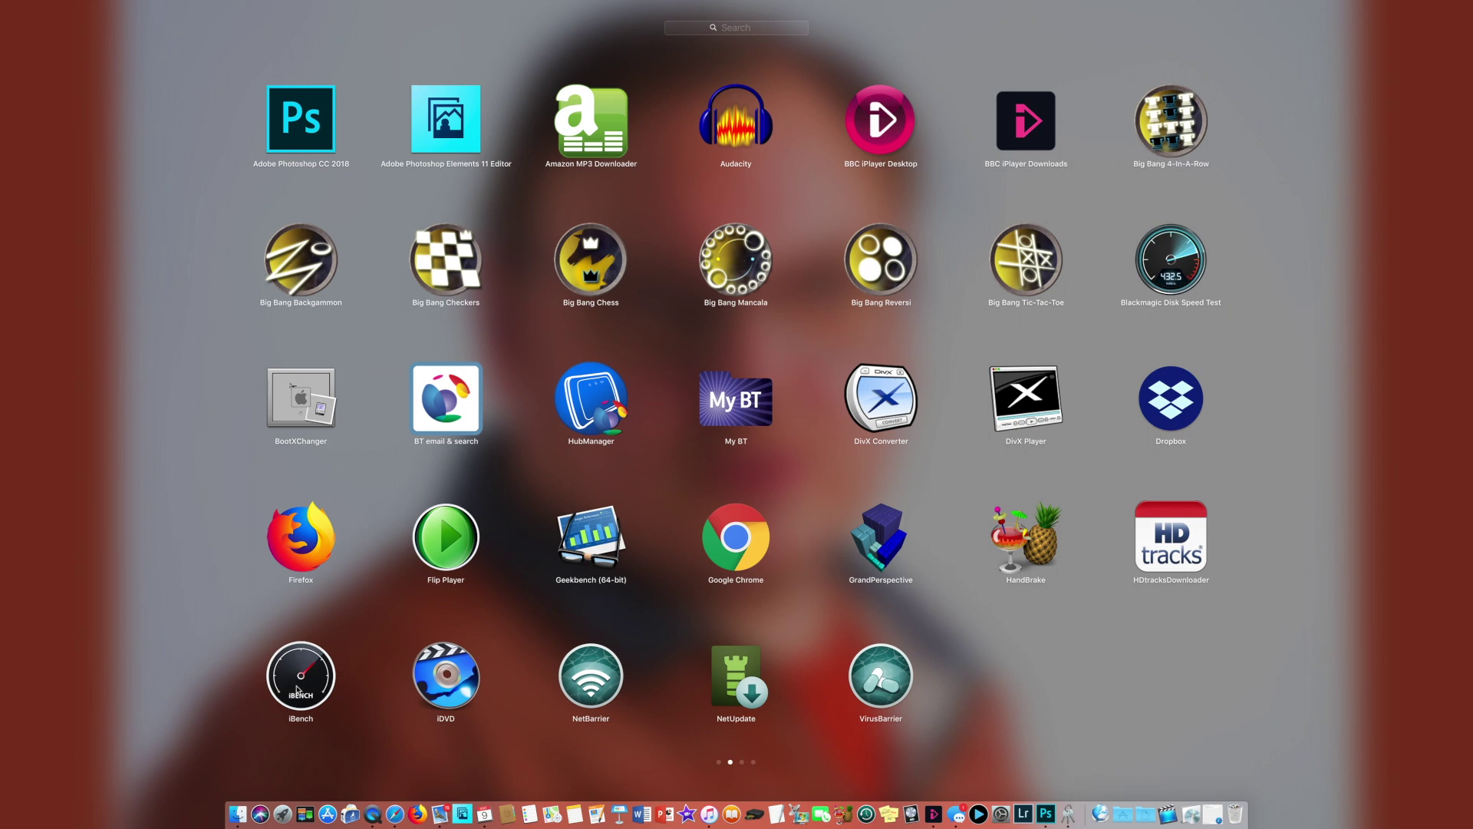
scroll(521, 679, right, 1)
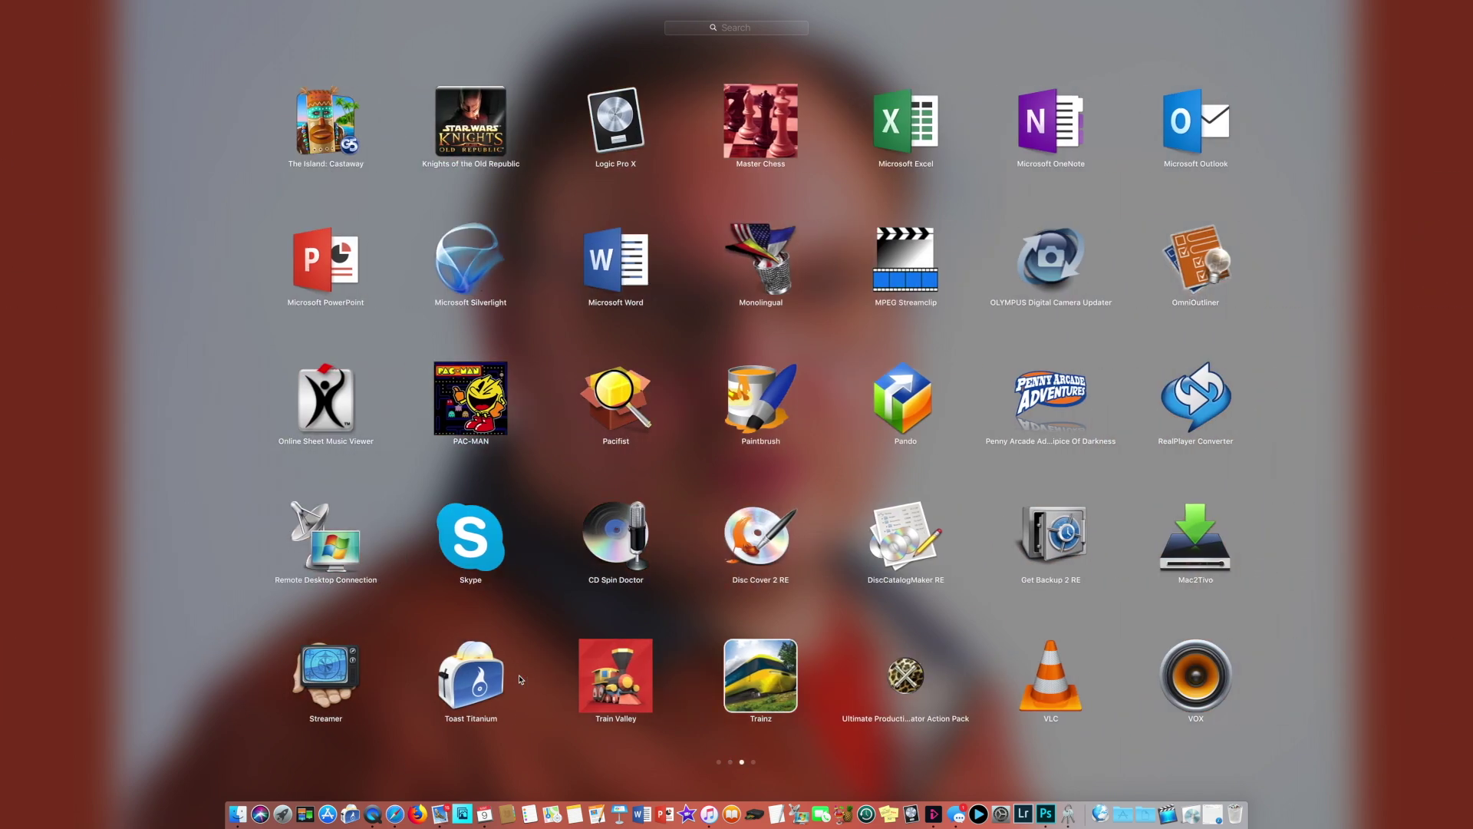
scroll(521, 679, right, 2)
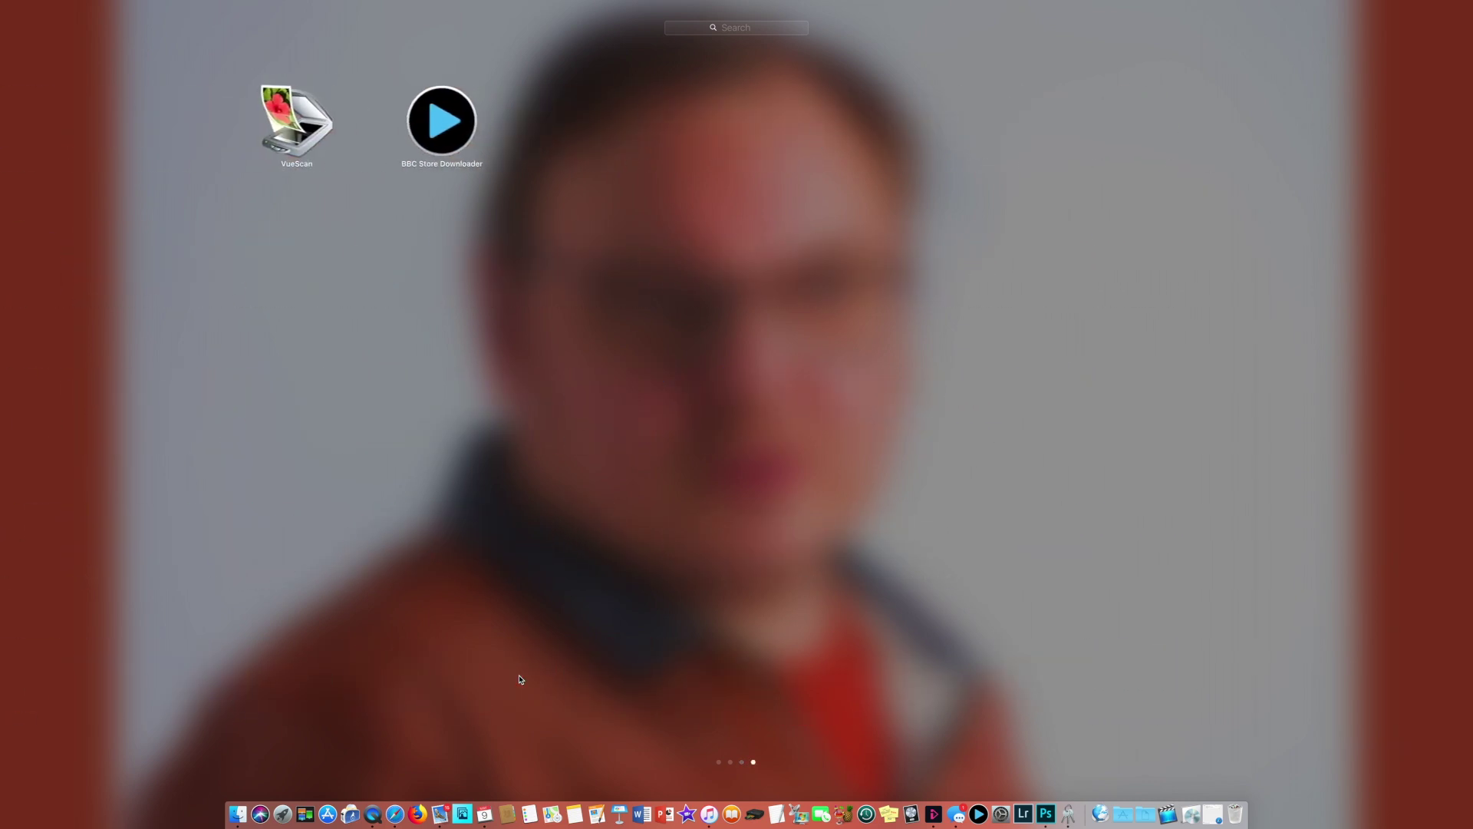
scroll(521, 679, left, 2)
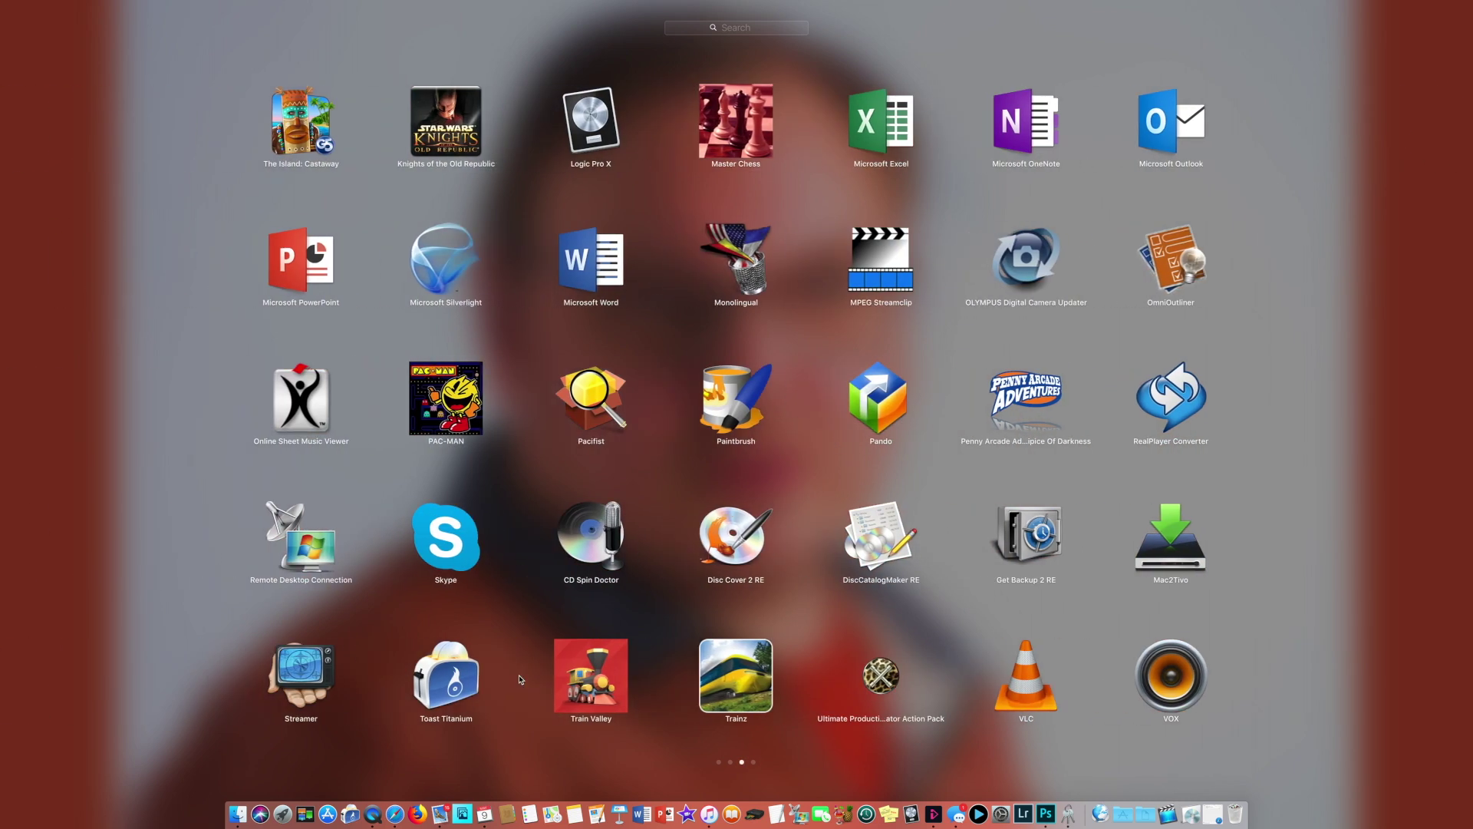
scroll(86, 659, left, 2)
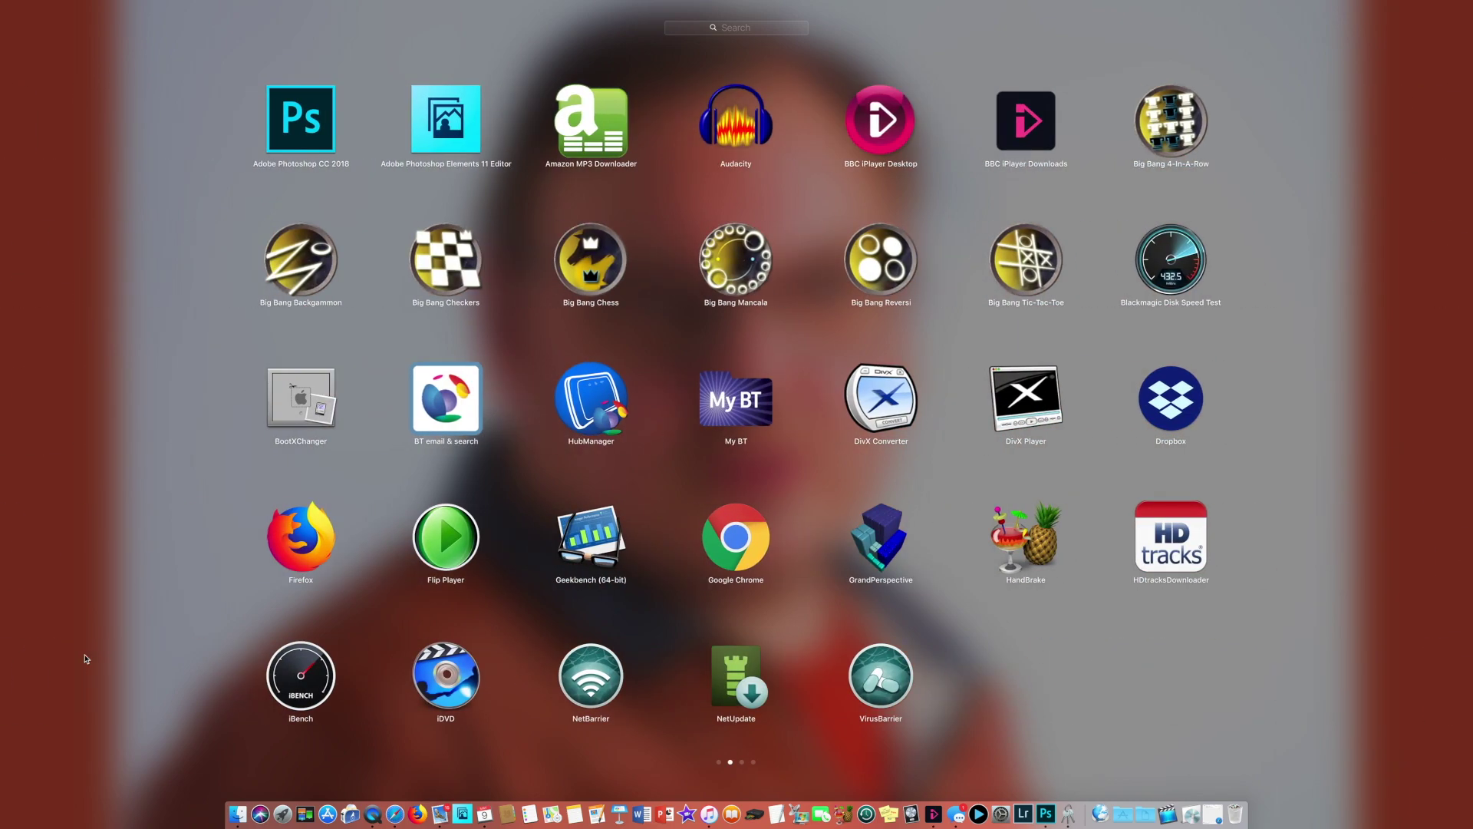
click(283, 813)
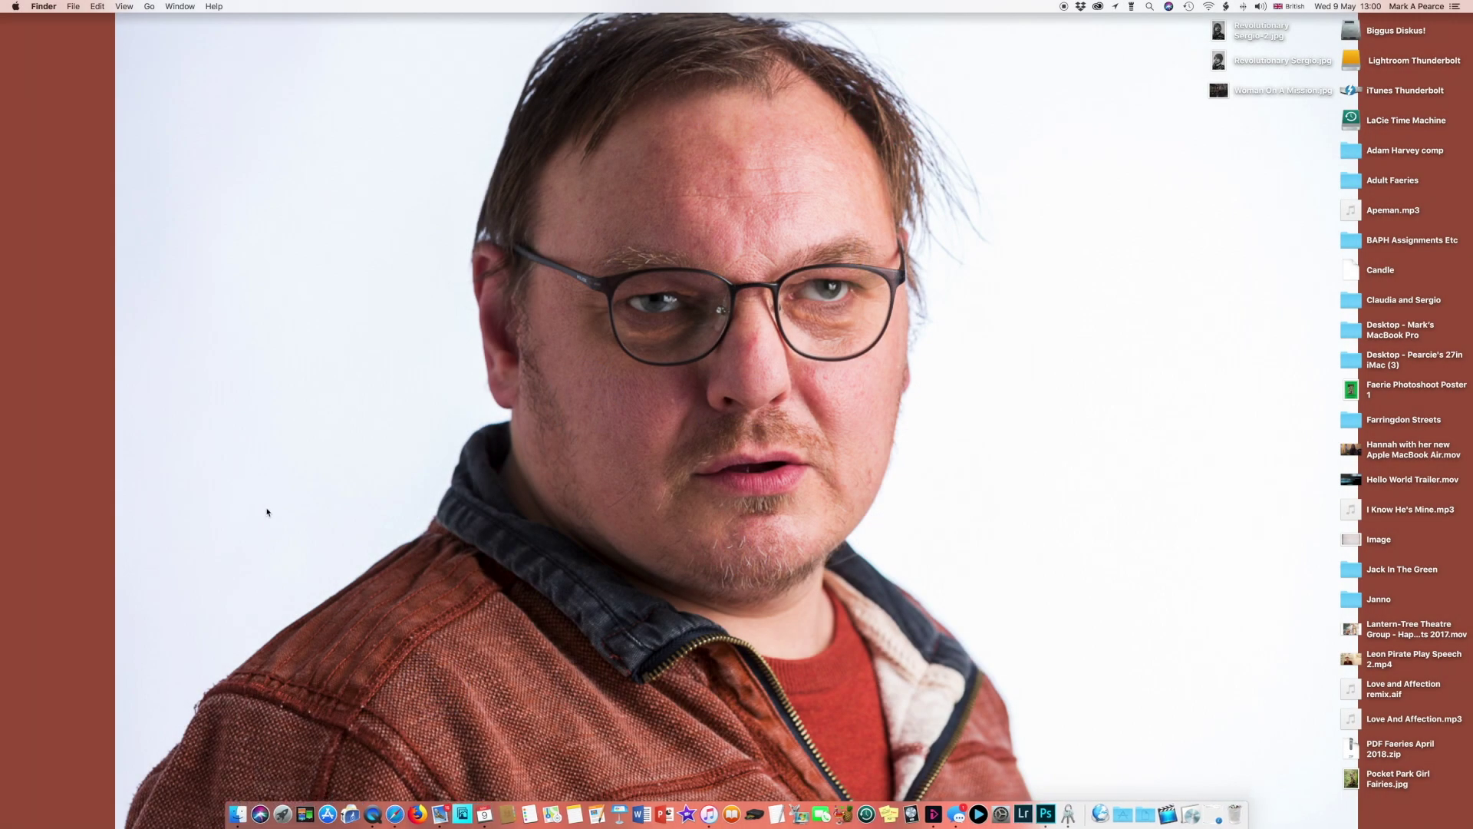
Show and dismiss the Mission Control overview, and reopen it to switch to Desktop 4.
click(305, 810)
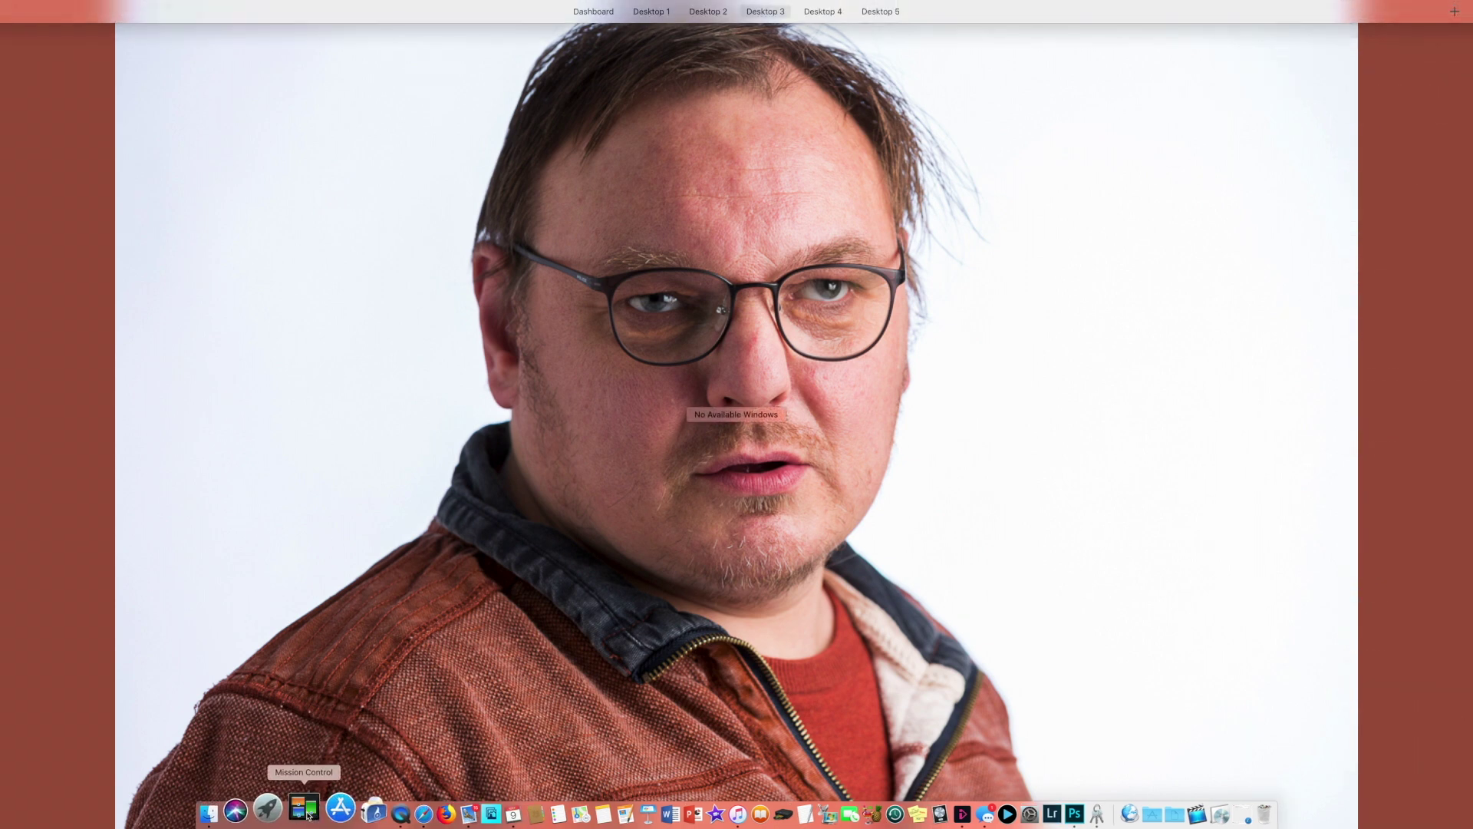
click(305, 809)
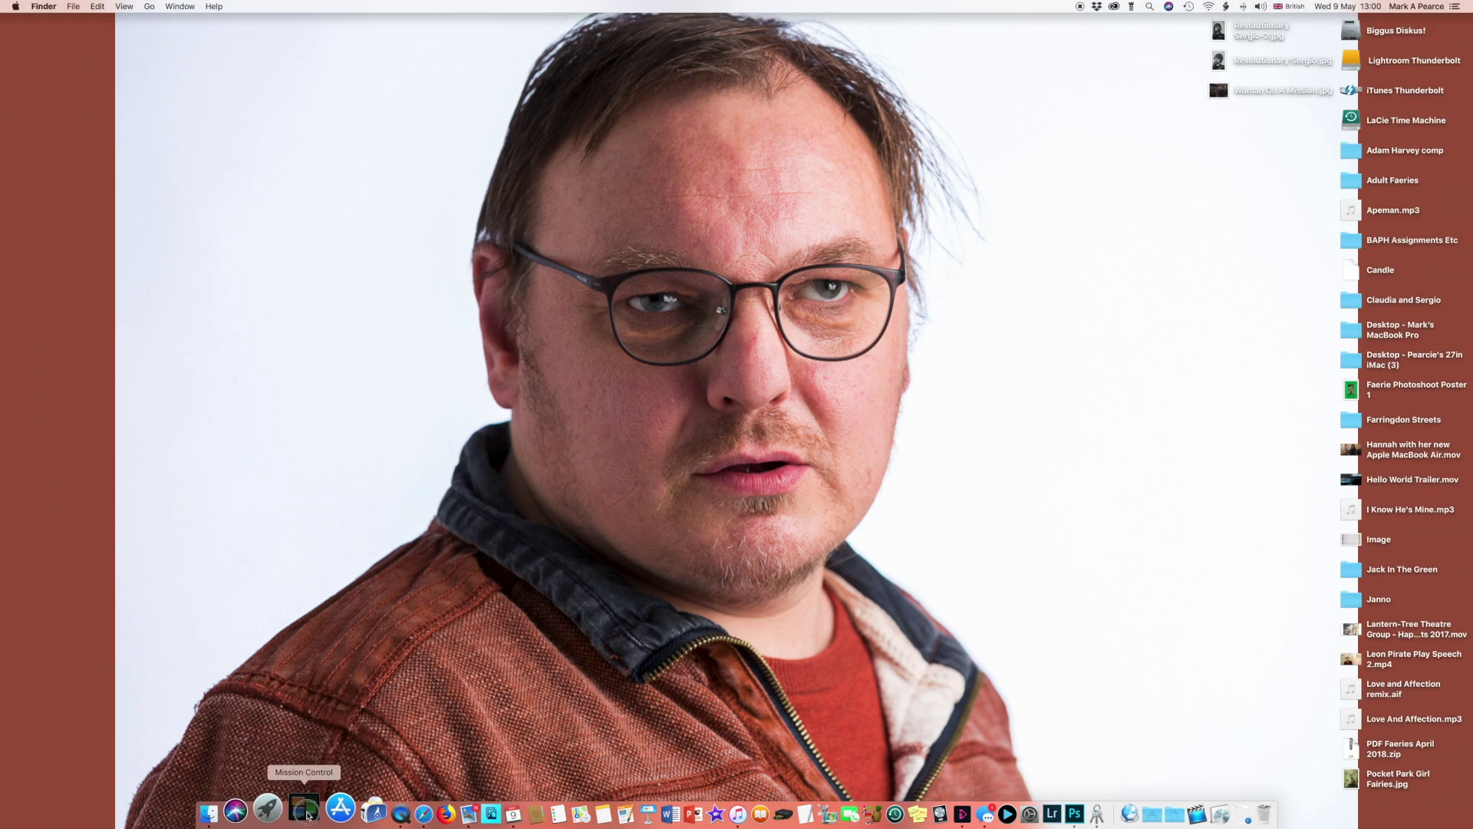
click(305, 810)
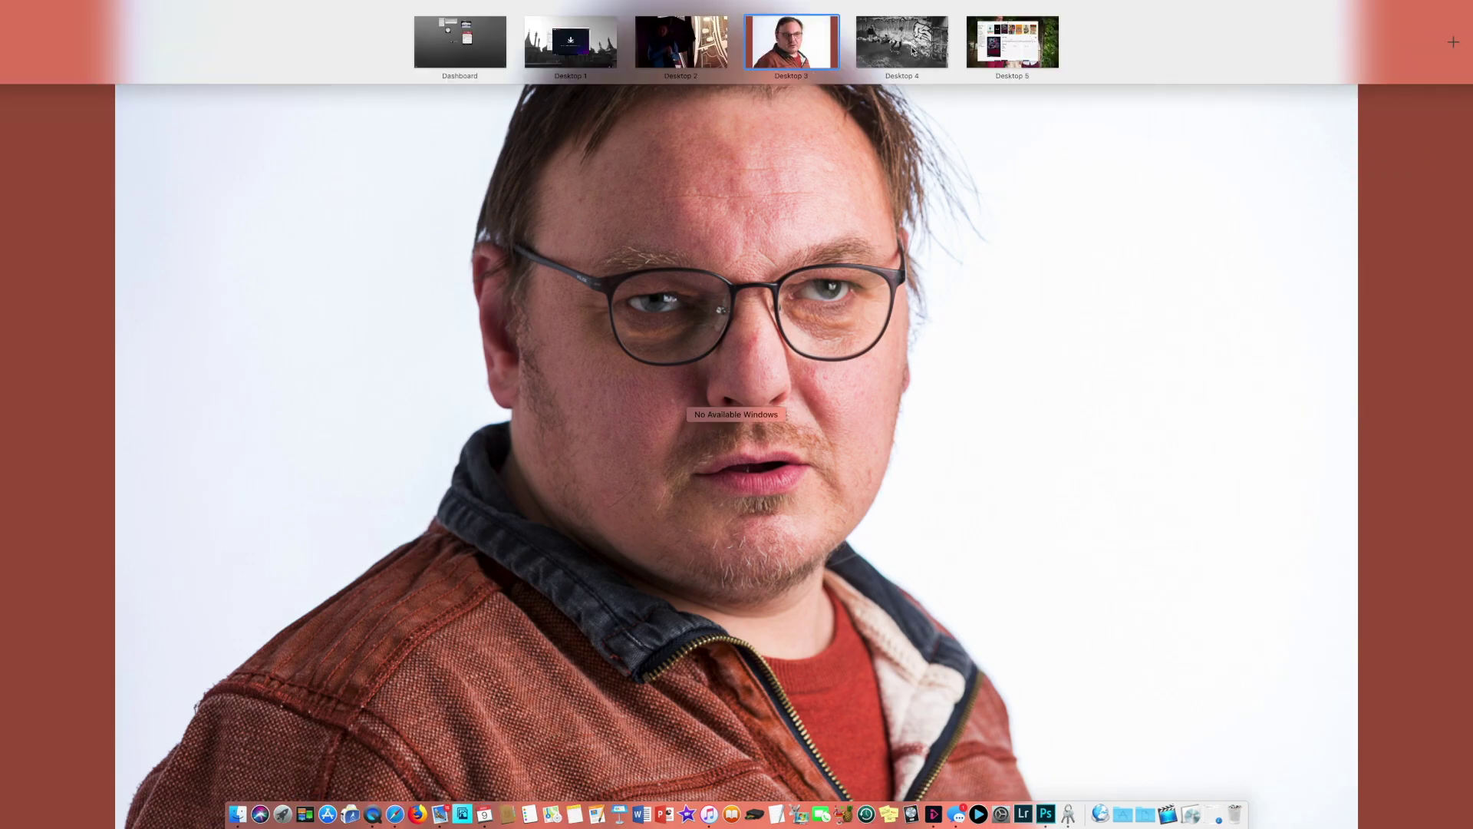
click(902, 43)
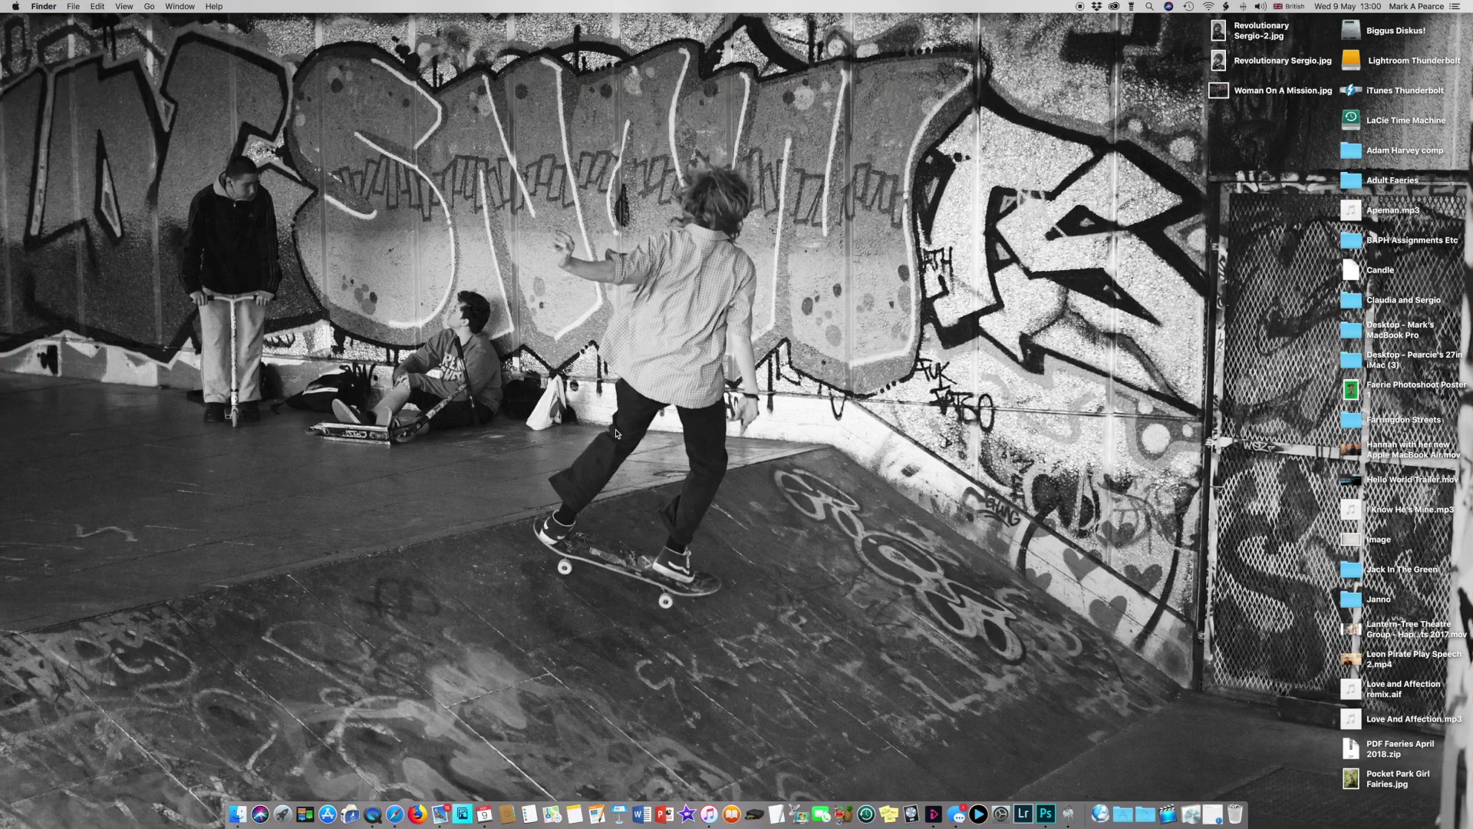
Look through the neighbouring desktop spaces as far as the Dashboard, and return to Desktop 1.
key(ctrl+Right)
key(ctrl+Left)
key(ctrl+Left)
key(ctrl+Left)
key(ctrl+Left)
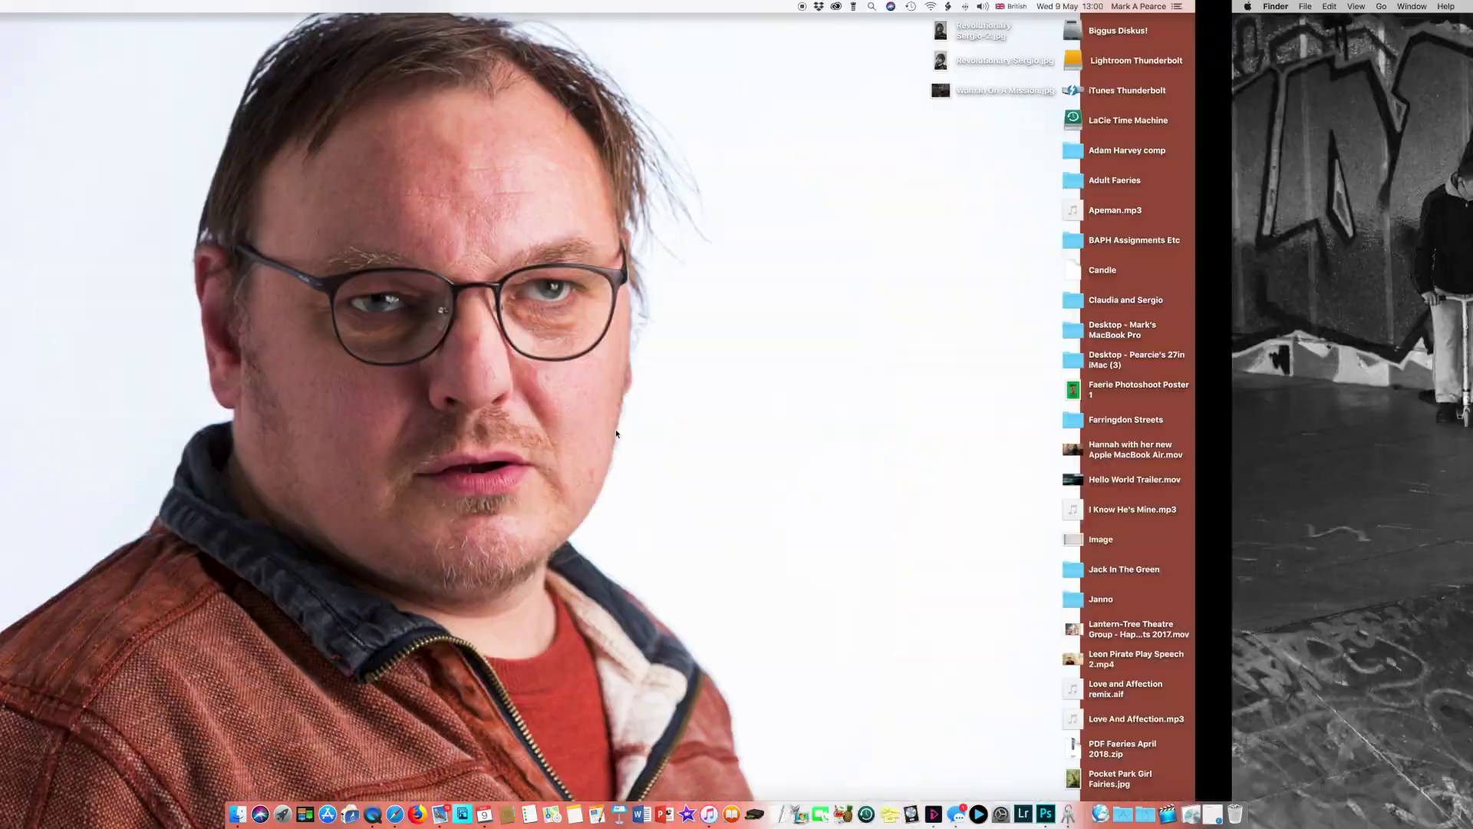
key(ctrl+Left)
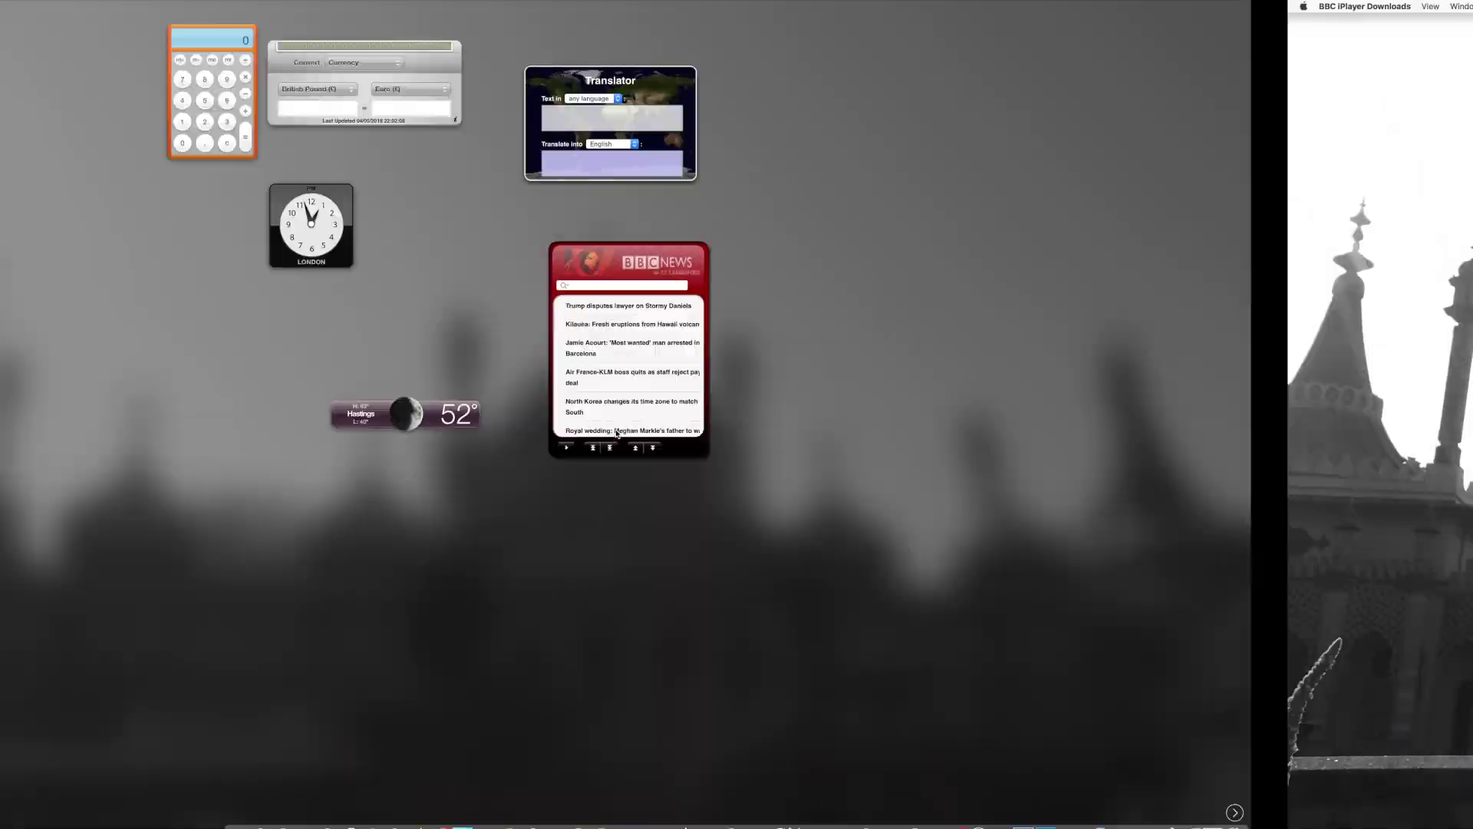
key(ctrl+Right)
key(ctrl+Right)
key(ctrl+Right)
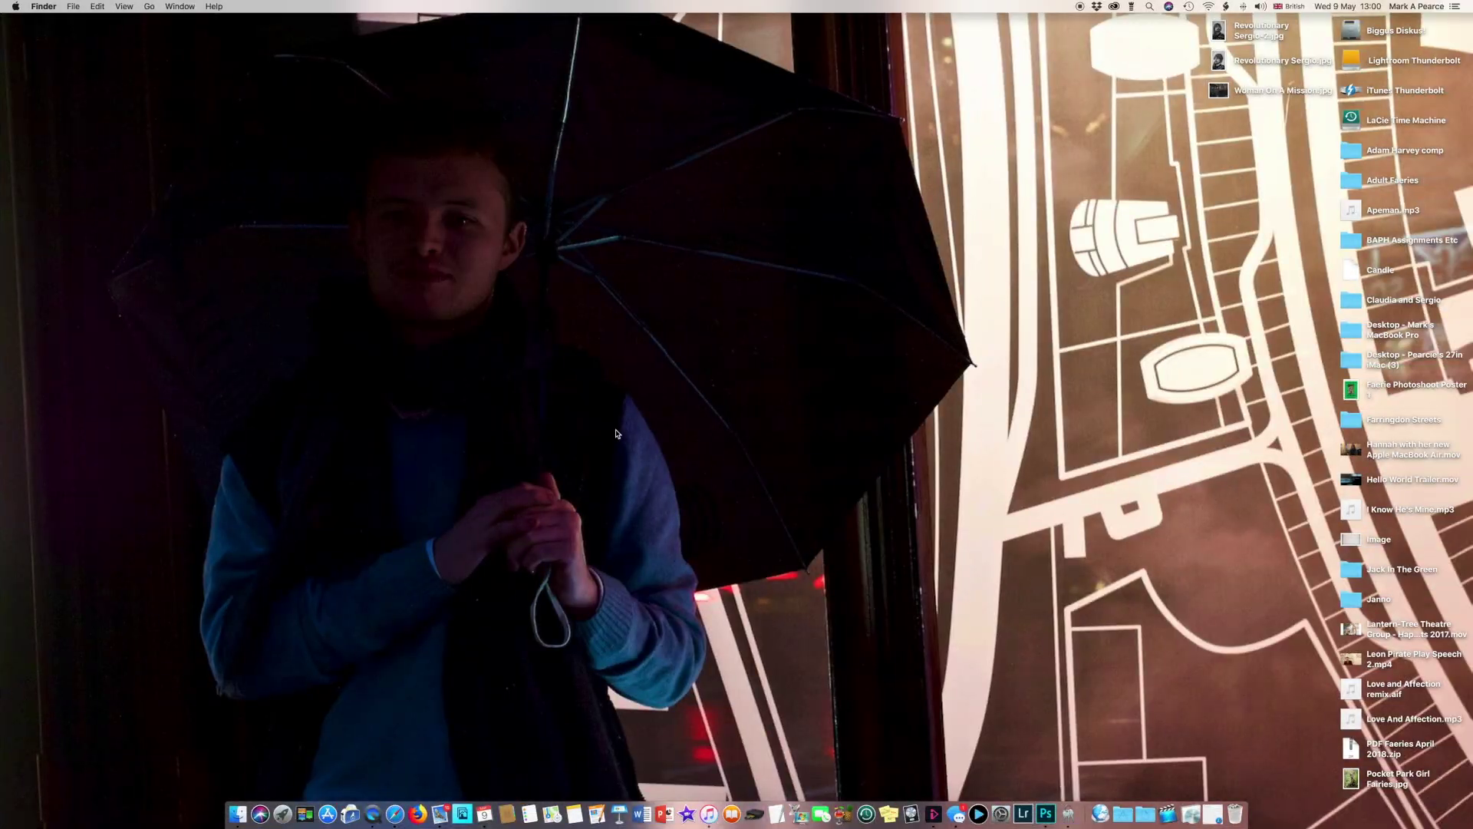
key(ctrl+Left)
key(ctrl+Left)
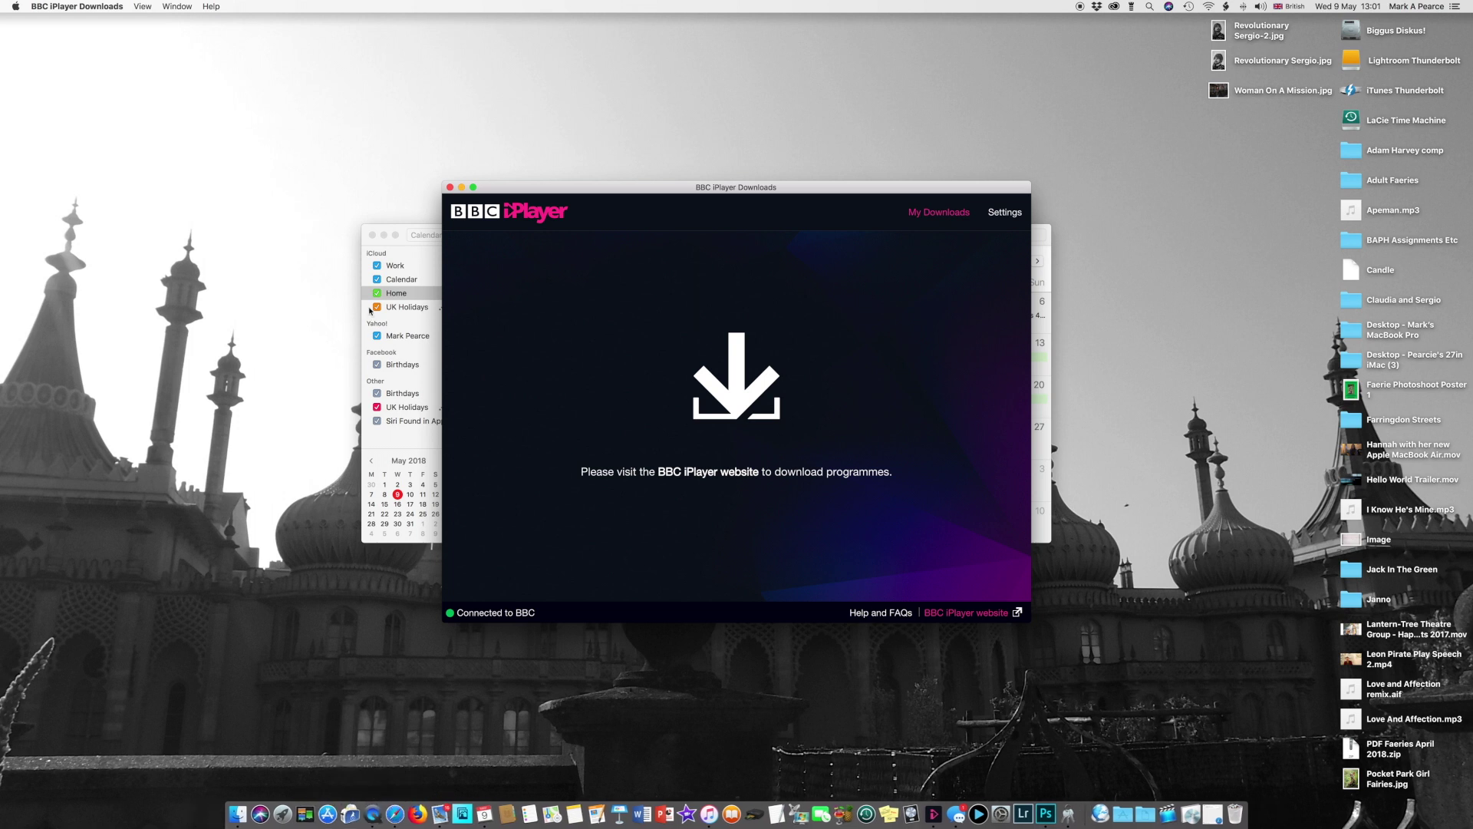
Close the BBC iPlayer Downloads window, and open three new tabs in Safari beside the YouTube upload page.
click(450, 188)
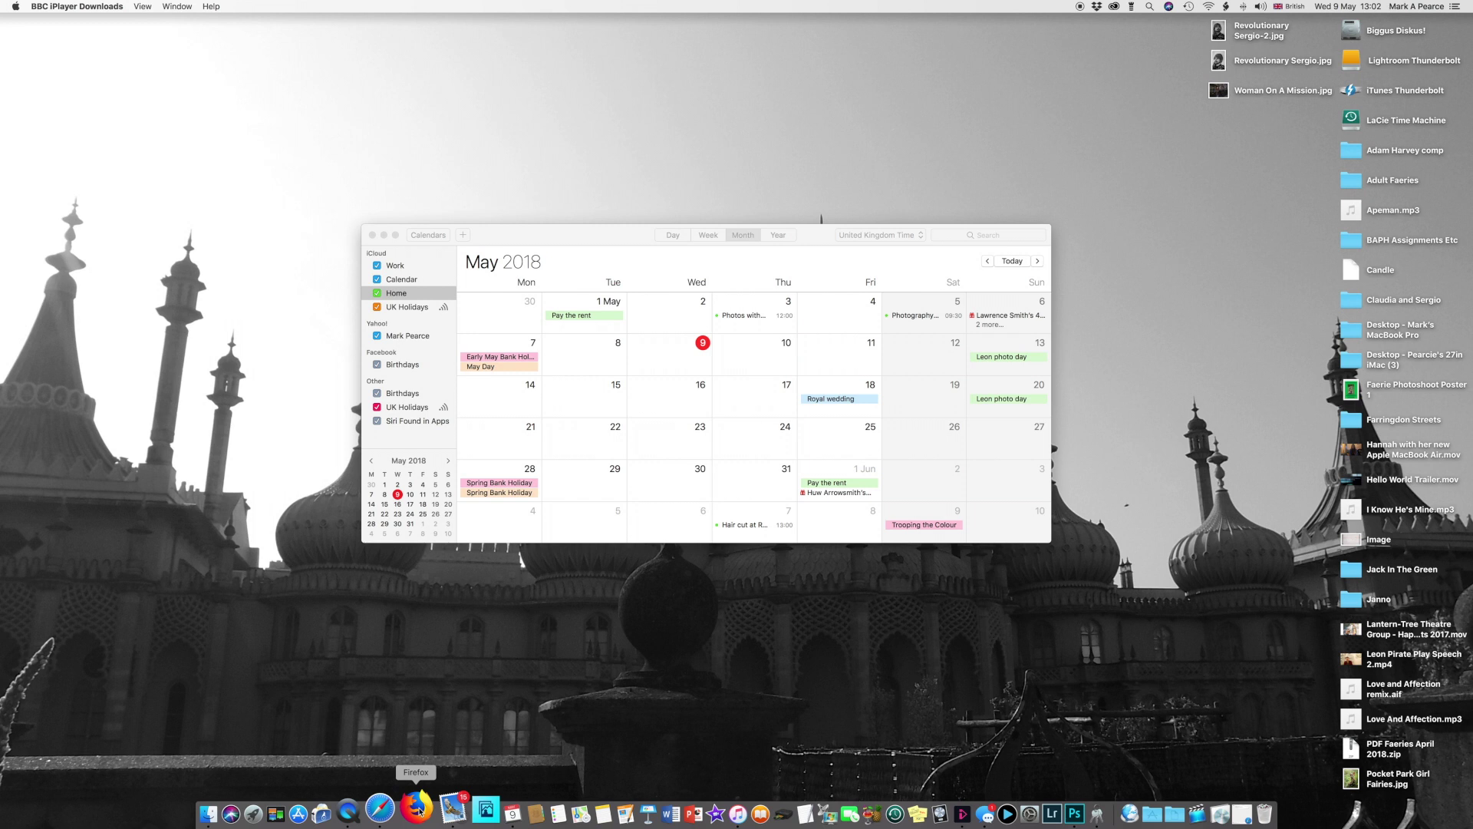
click(380, 808)
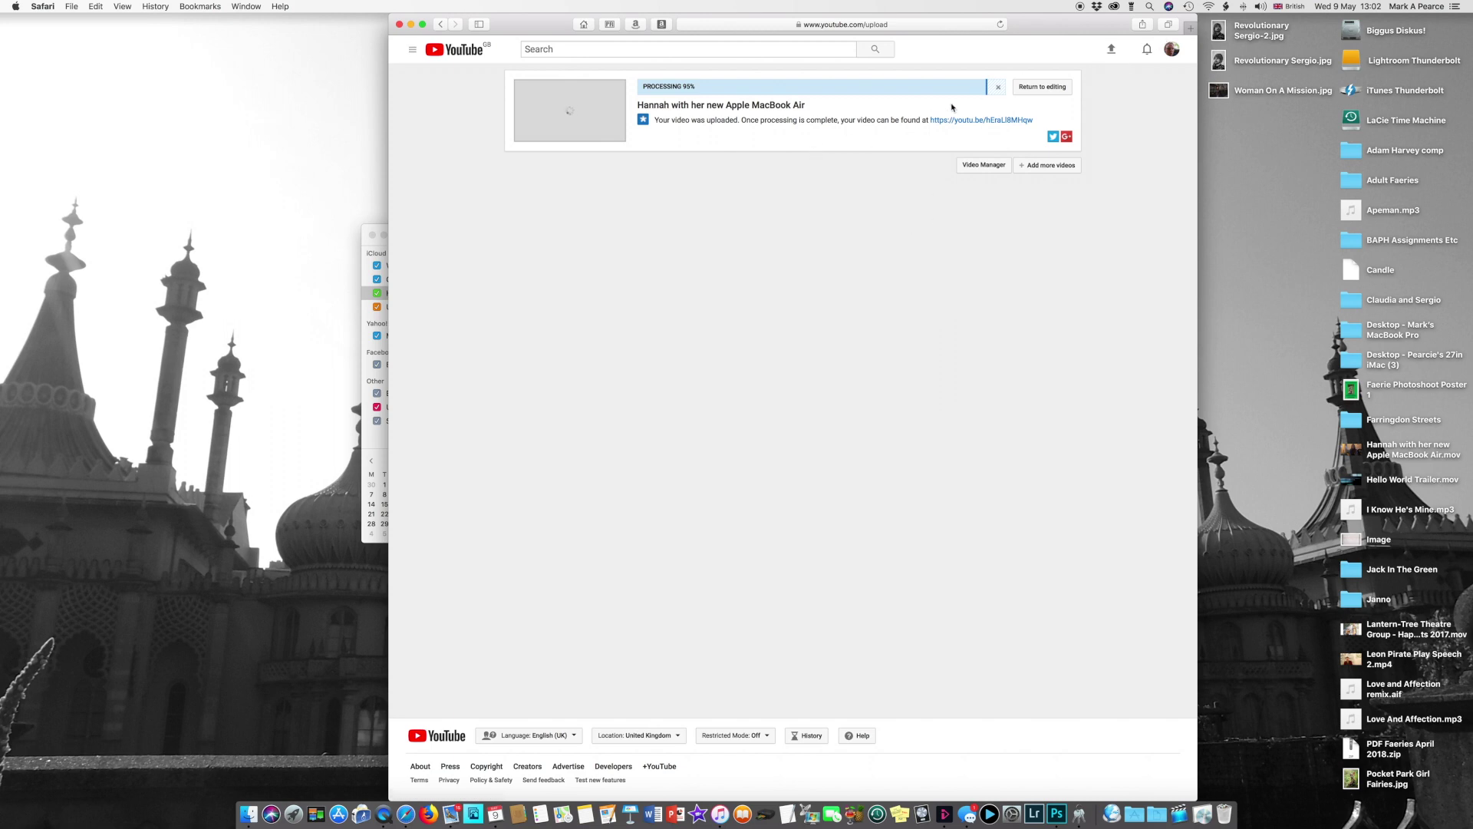
click(1189, 28)
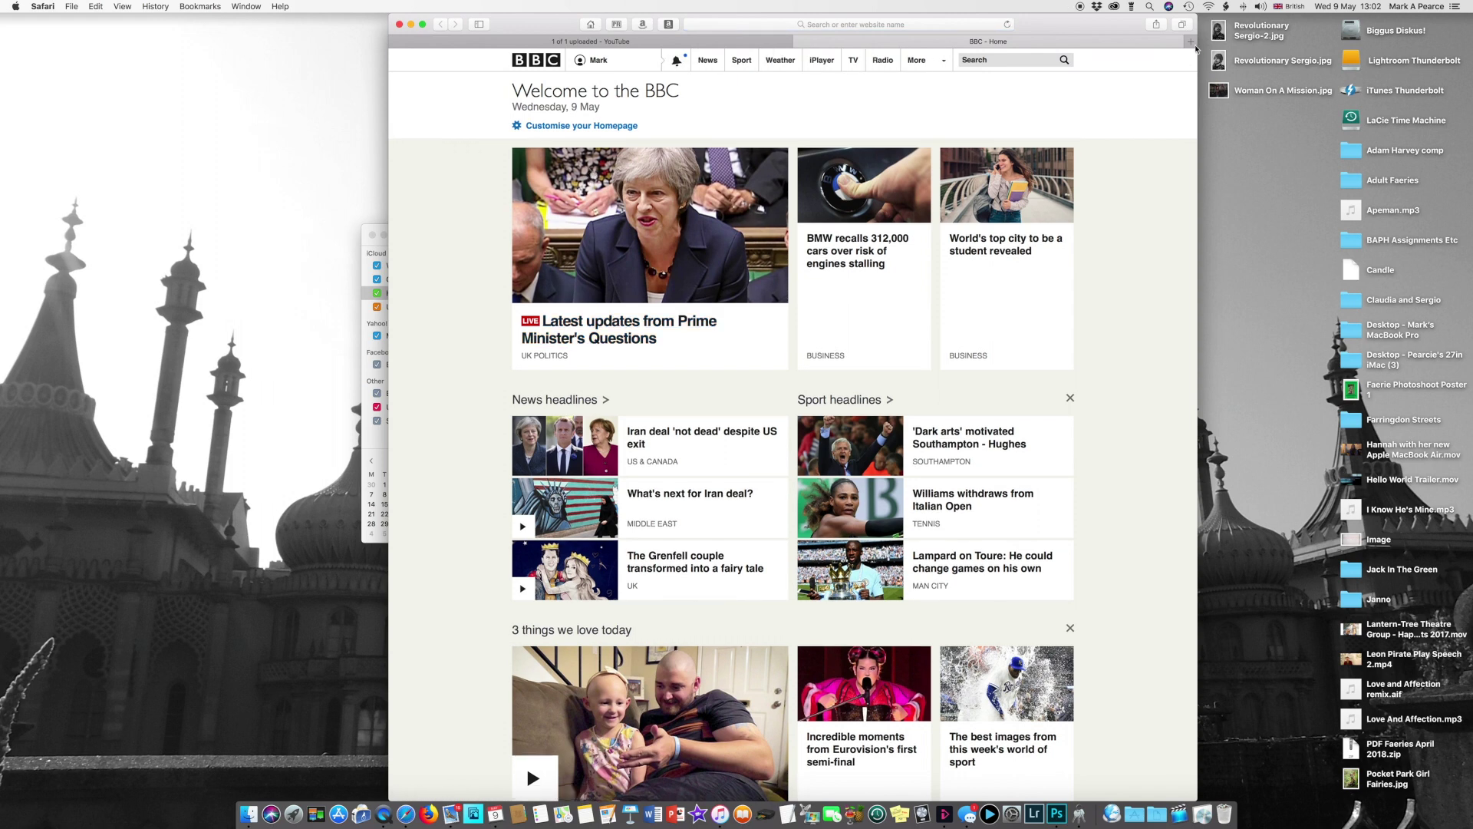
click(1192, 43)
click(1190, 43)
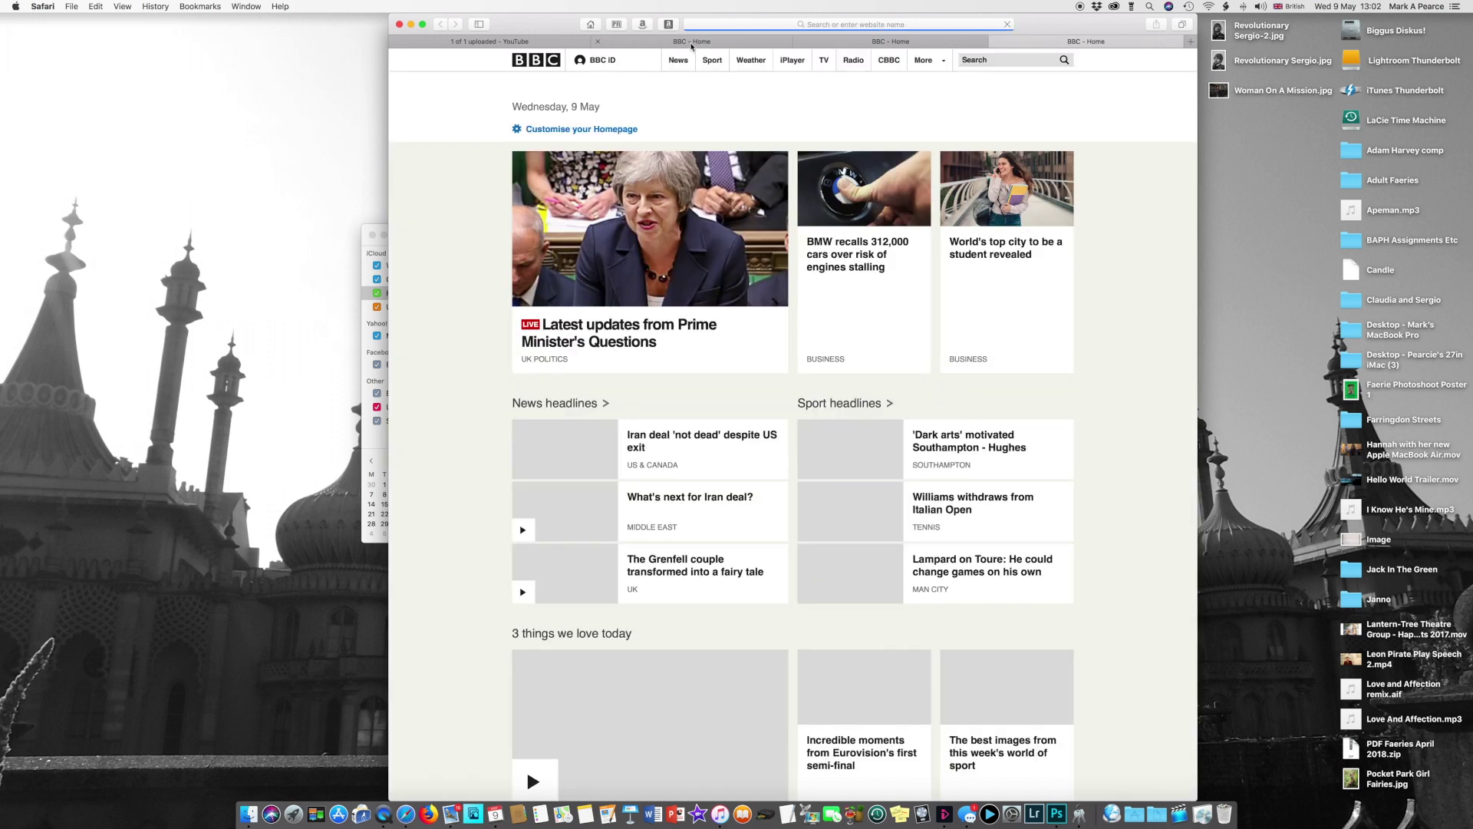
Switch to the YouTube upload tab and detach it from the tab row into its own Safari window.
click(549, 43)
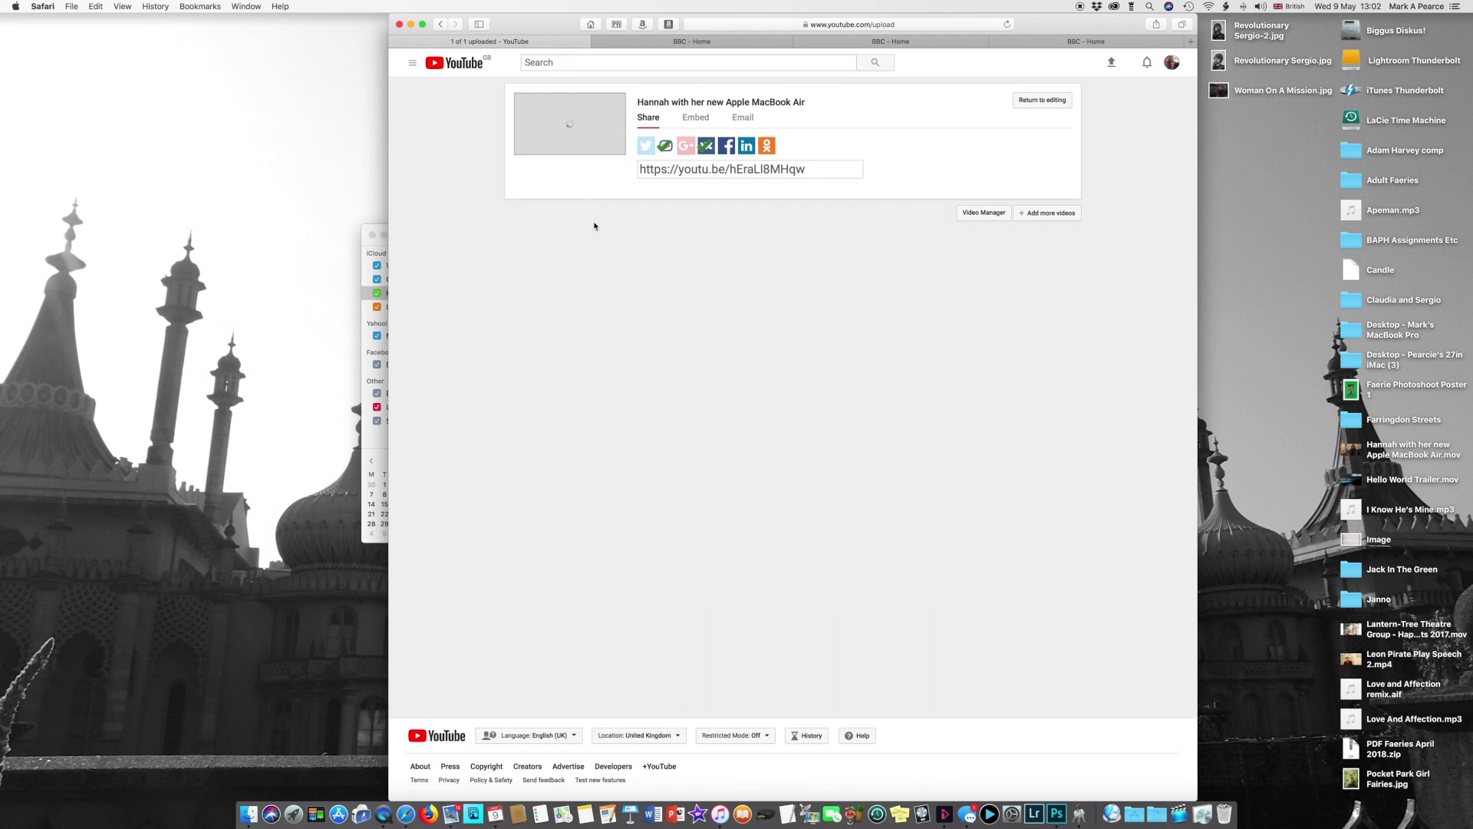
click(550, 43)
drag(550, 46, 549, 26)
In Desktop 5, close the iTunes window and move the YouTube window so that the BBC window behind it shows.
key(ctrl+Right)
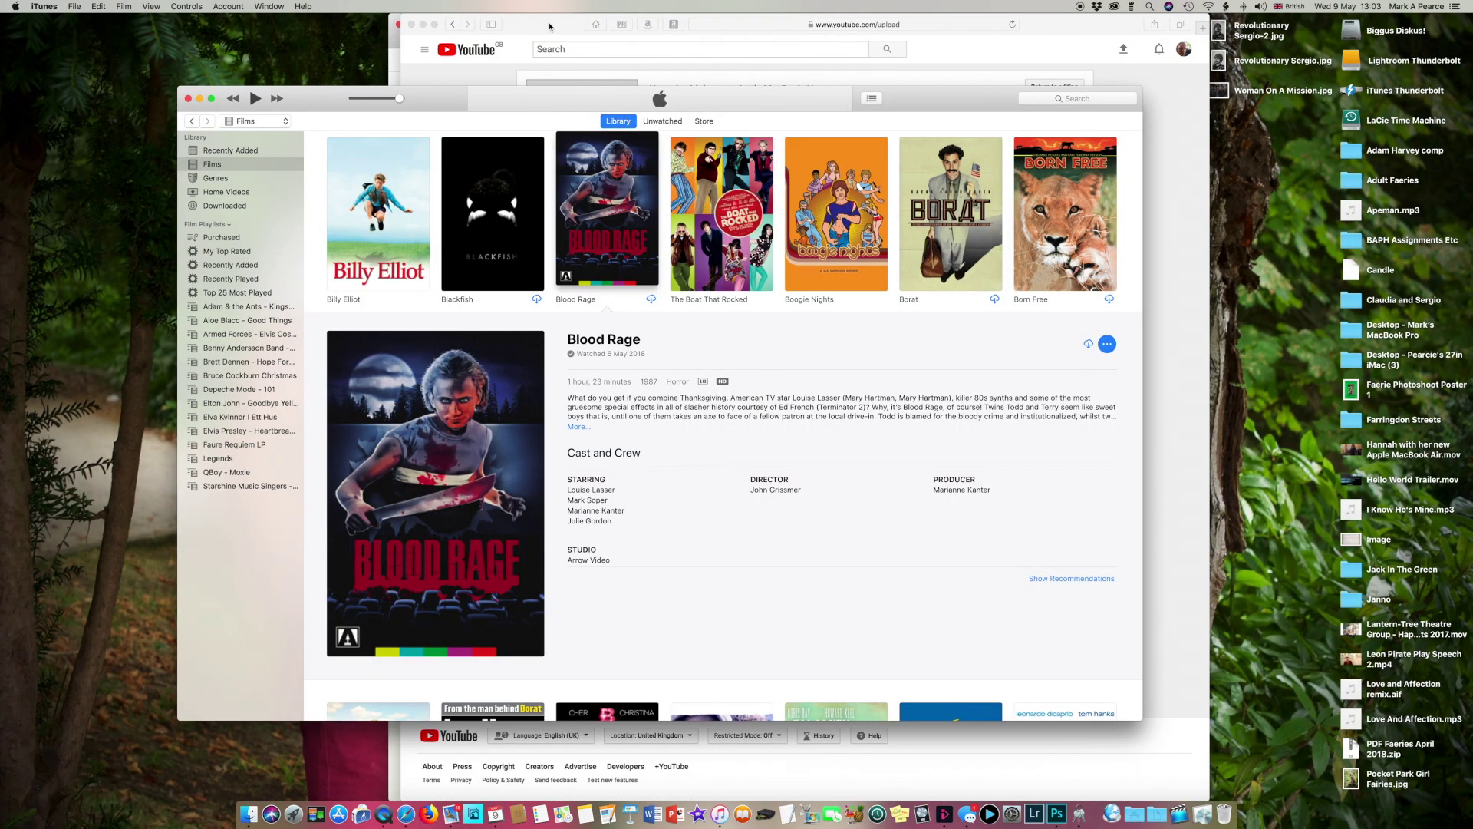
click(188, 98)
drag(552, 32, 602, 90)
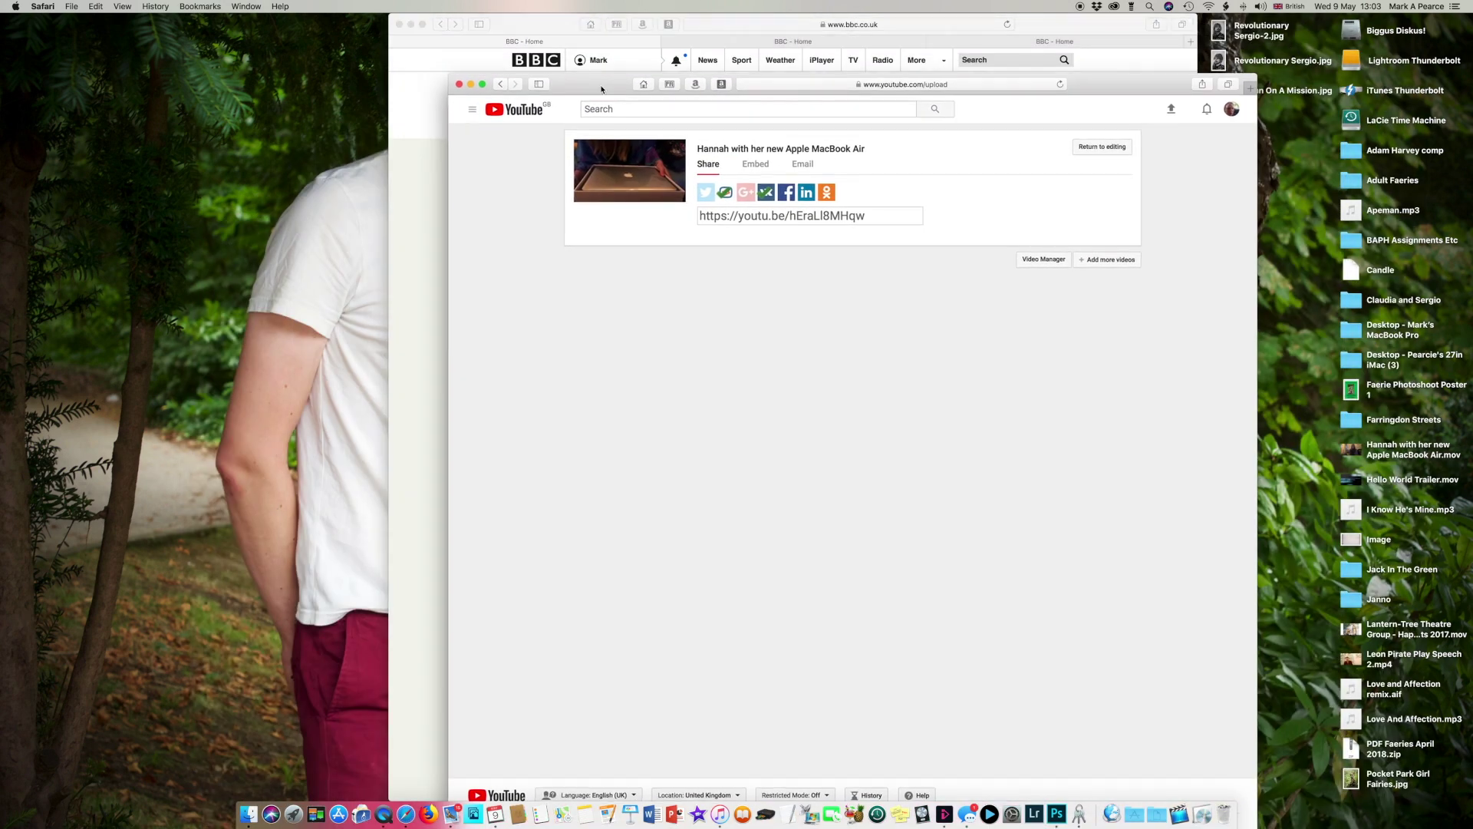
Minimise the YouTube window and move the BBC window sideways, away from the desktop icons.
click(472, 85)
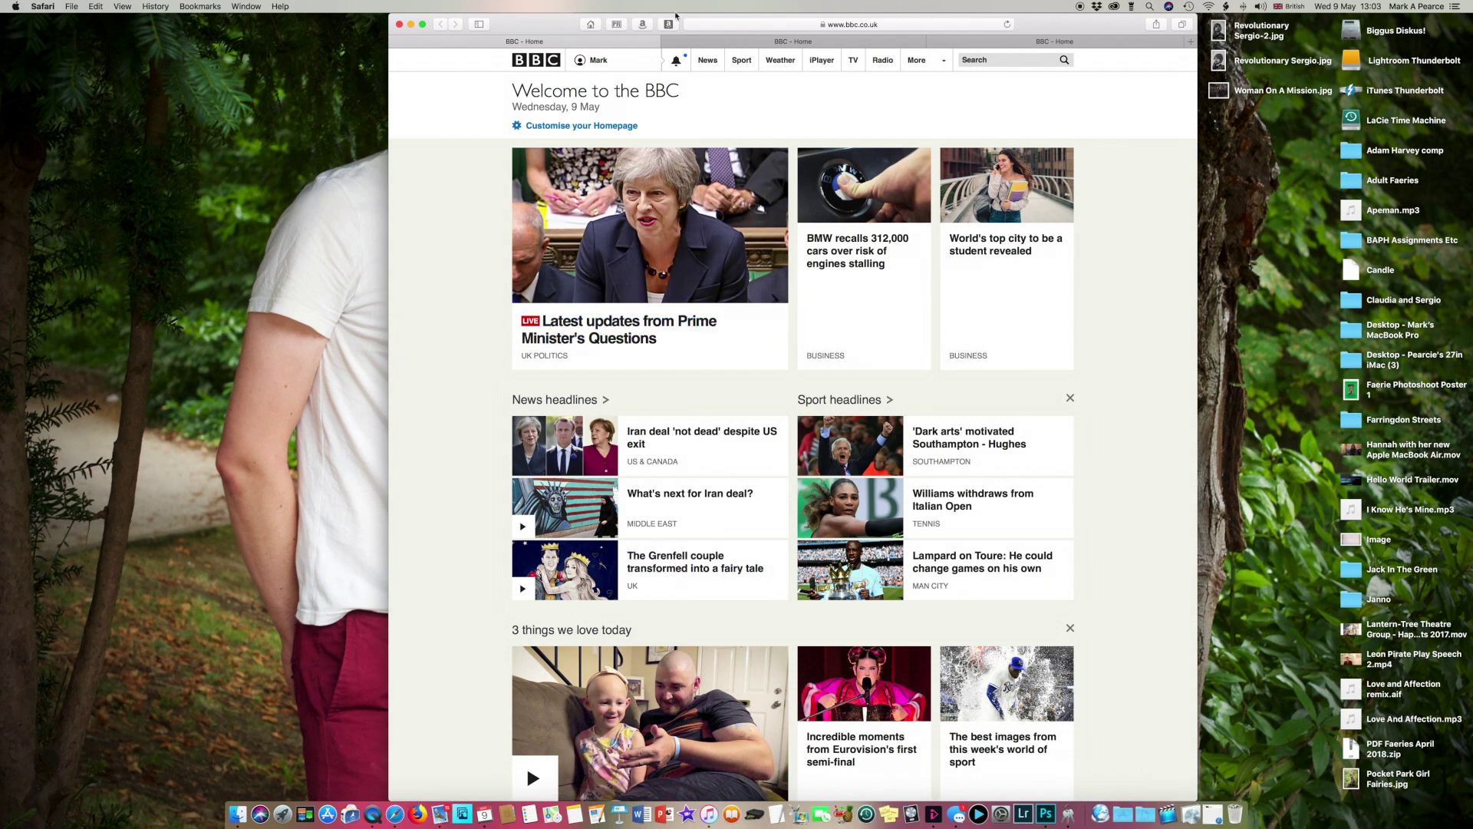
drag(546, 23, 445, 19)
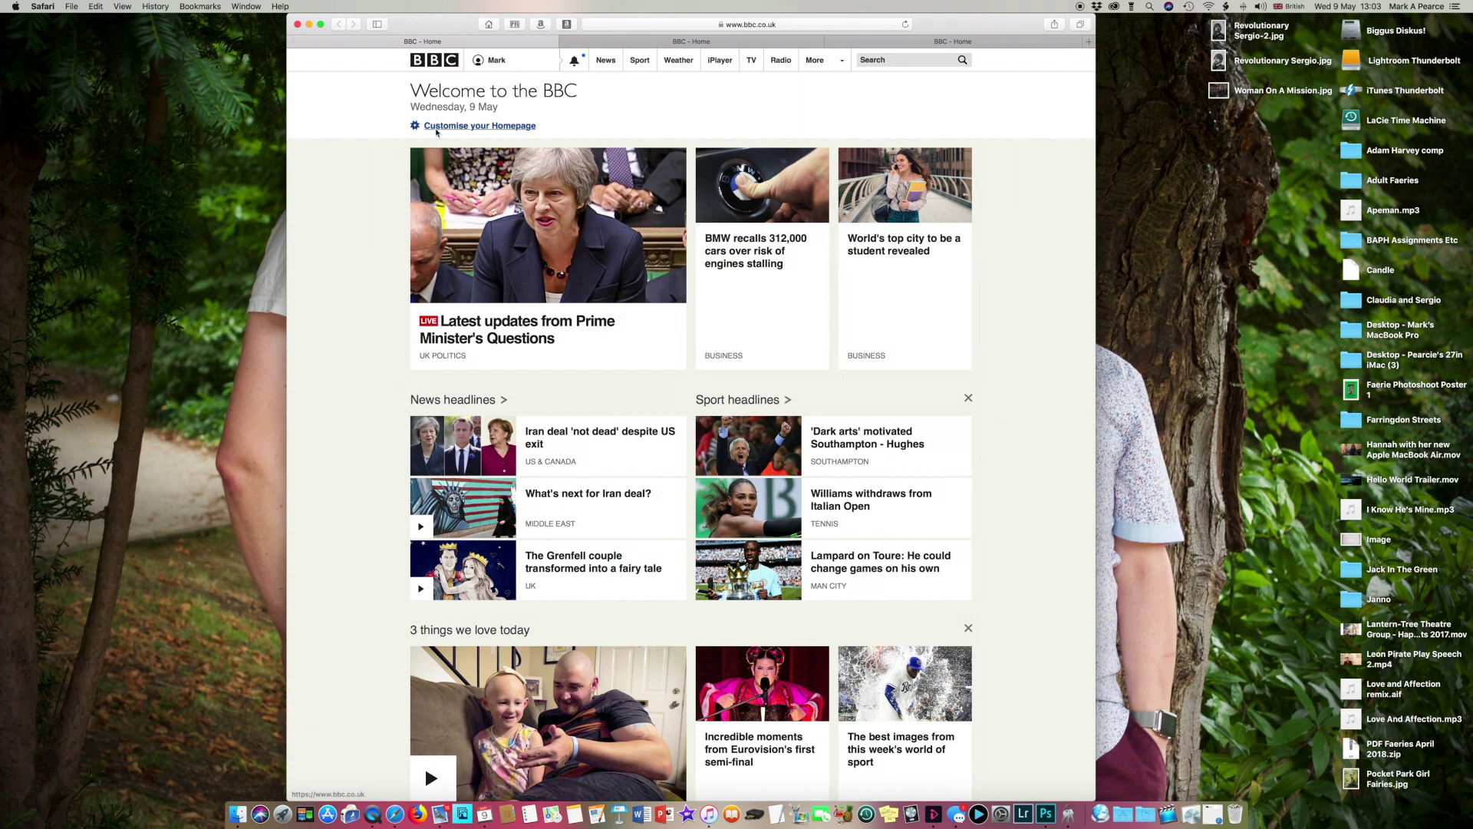
Open the live Prime Minister's Questions story in the first BBC tab and again in the last BBC tab.
click(557, 322)
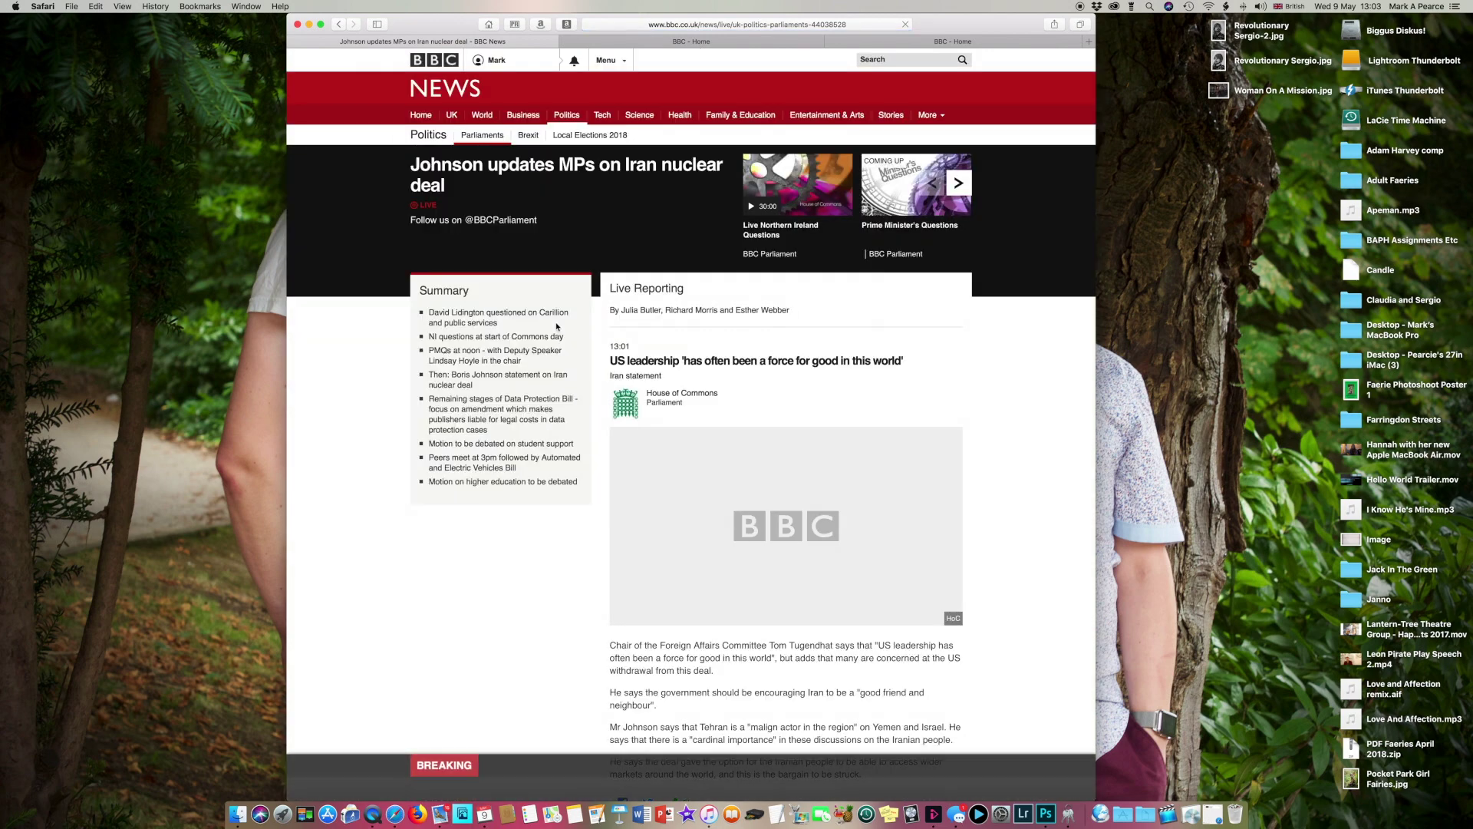
click(657, 43)
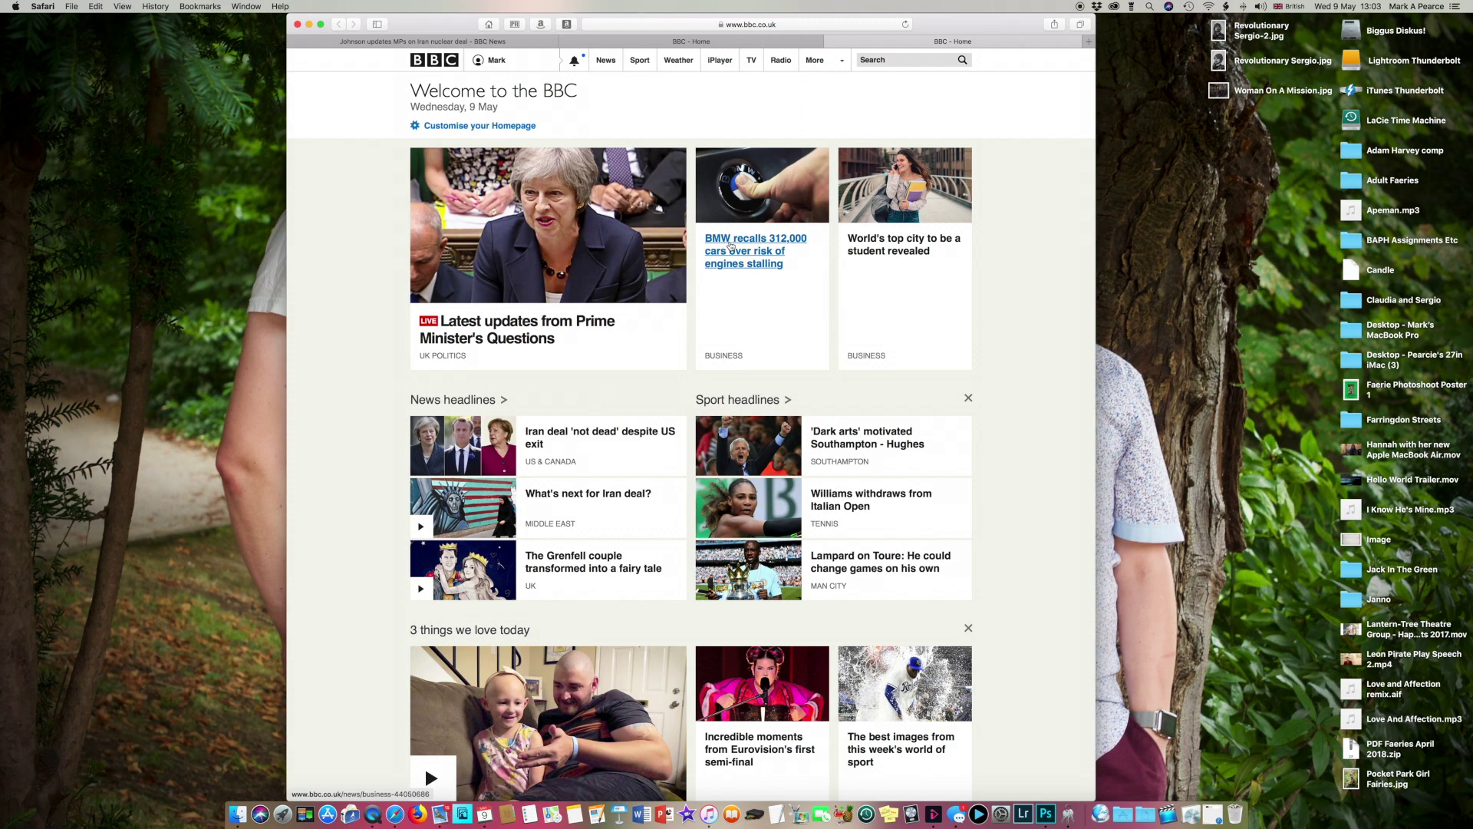
click(469, 330)
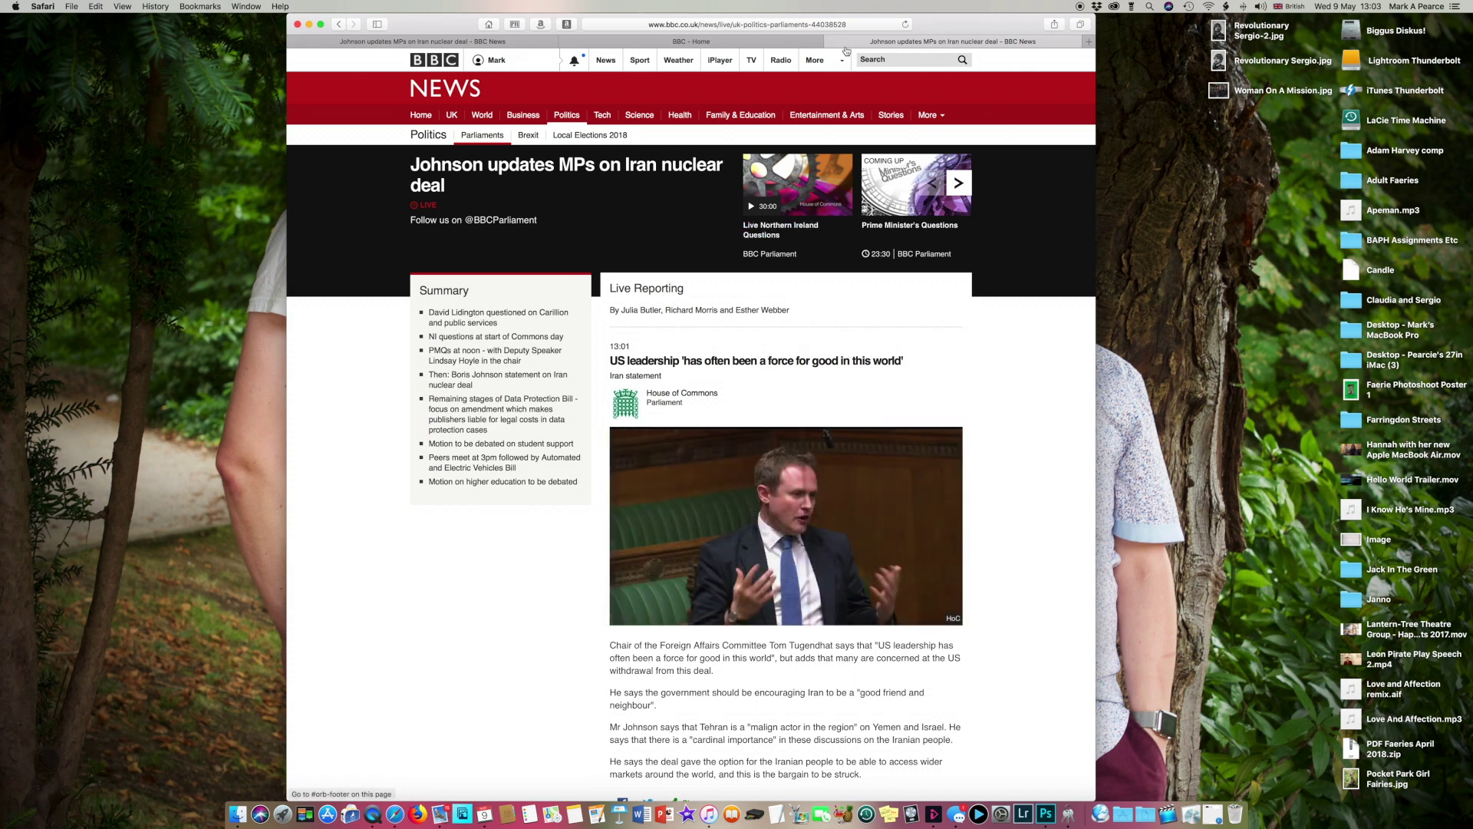
click(783, 20)
text(w)
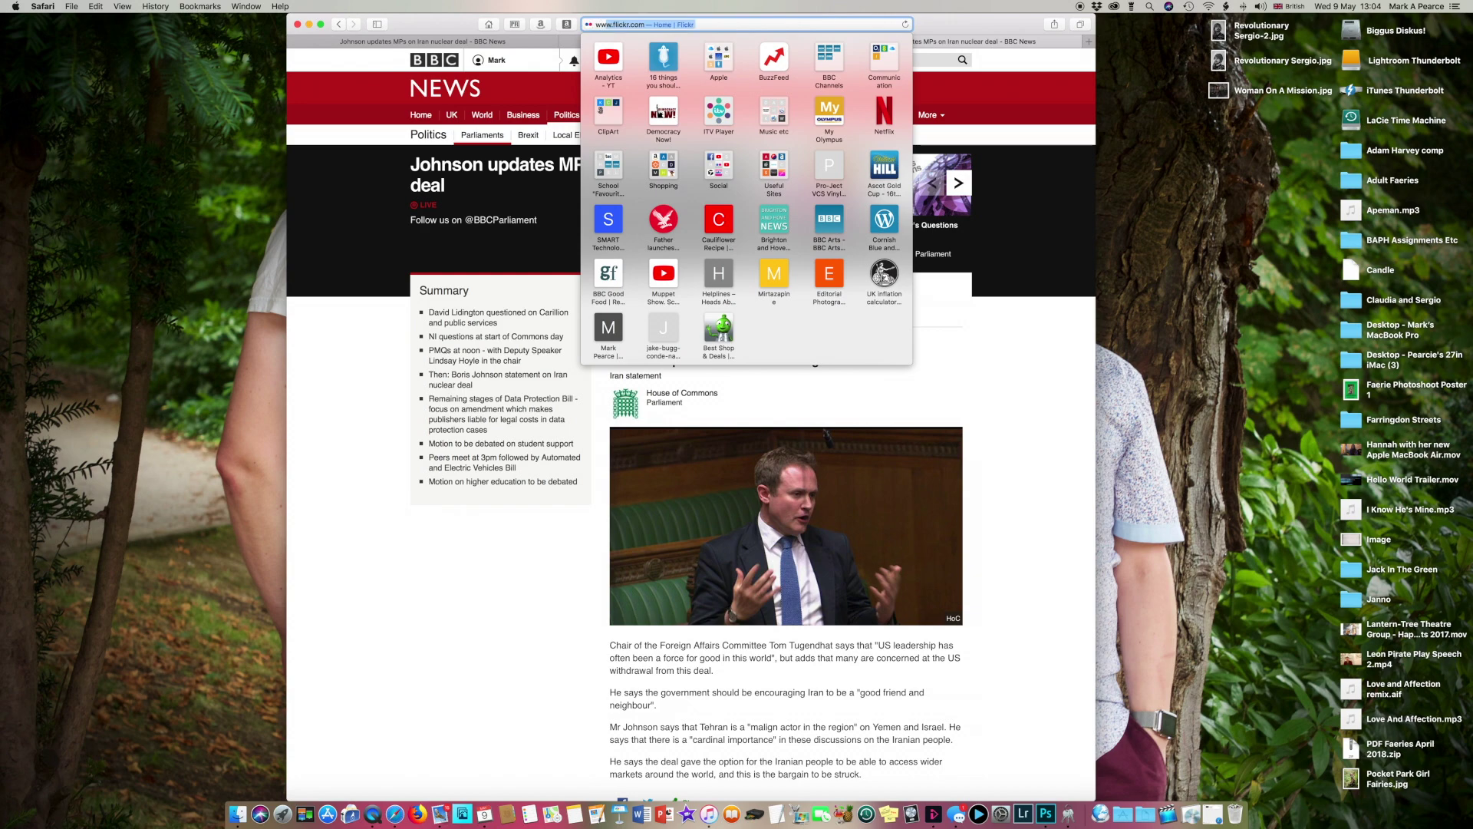
text(ww.rega)
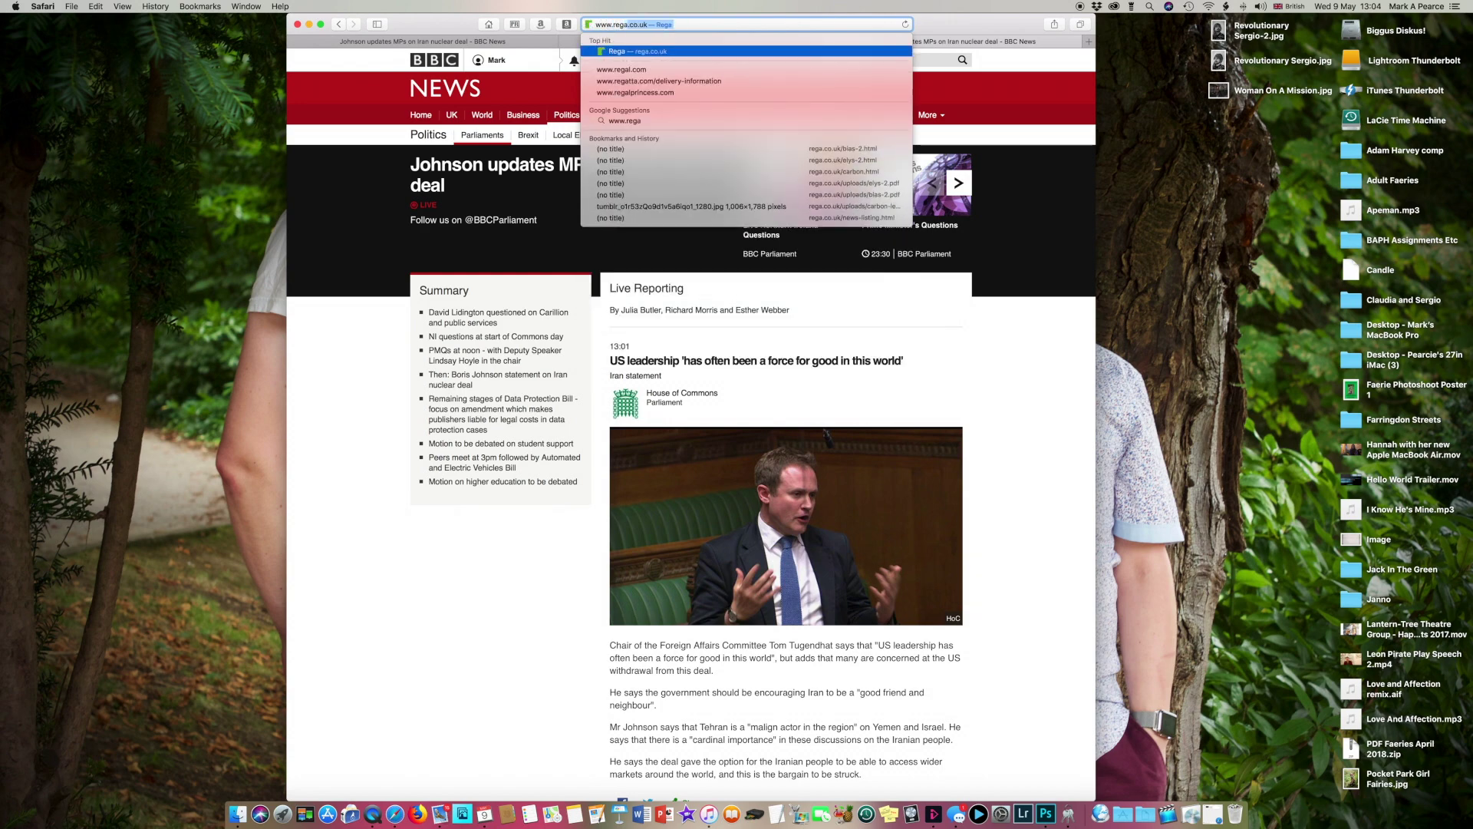
key(Return)
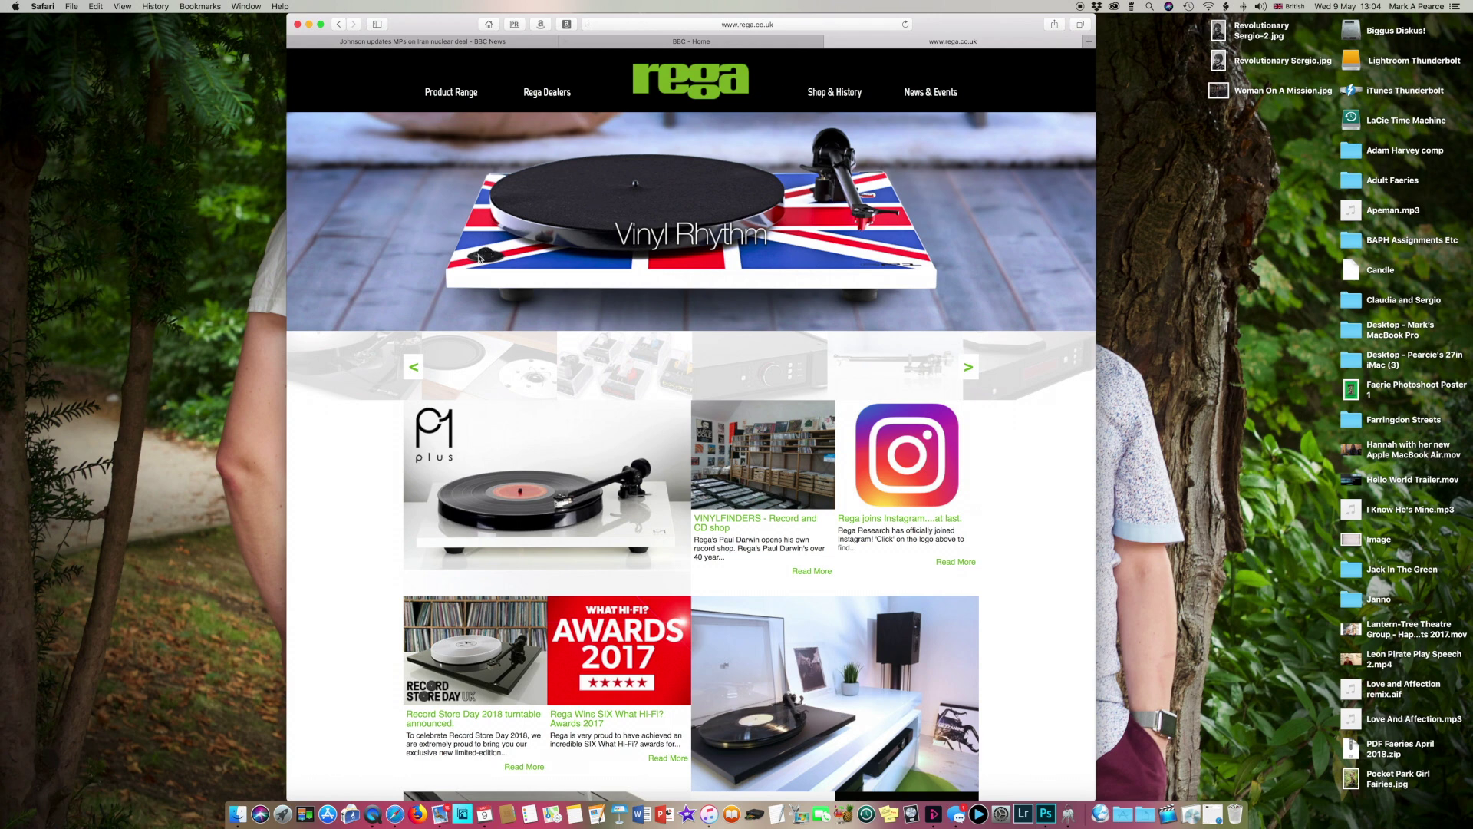
Go back to the BBC News page and forward to the Rega site, twice, within the same tab.
scroll(387, 271, down, 1)
scroll(387, 271, left, 5)
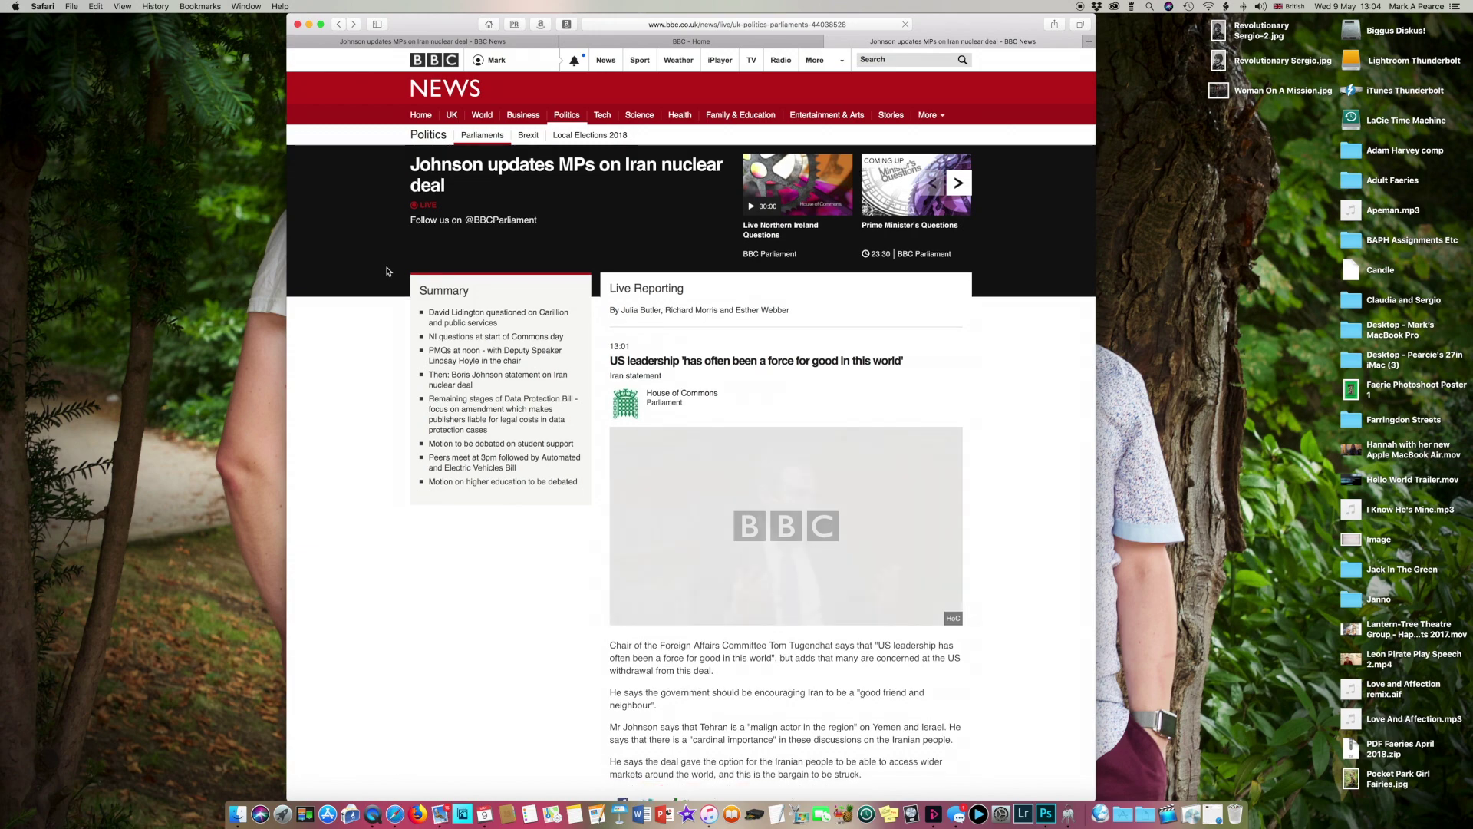
scroll(595, 227, right, 5)
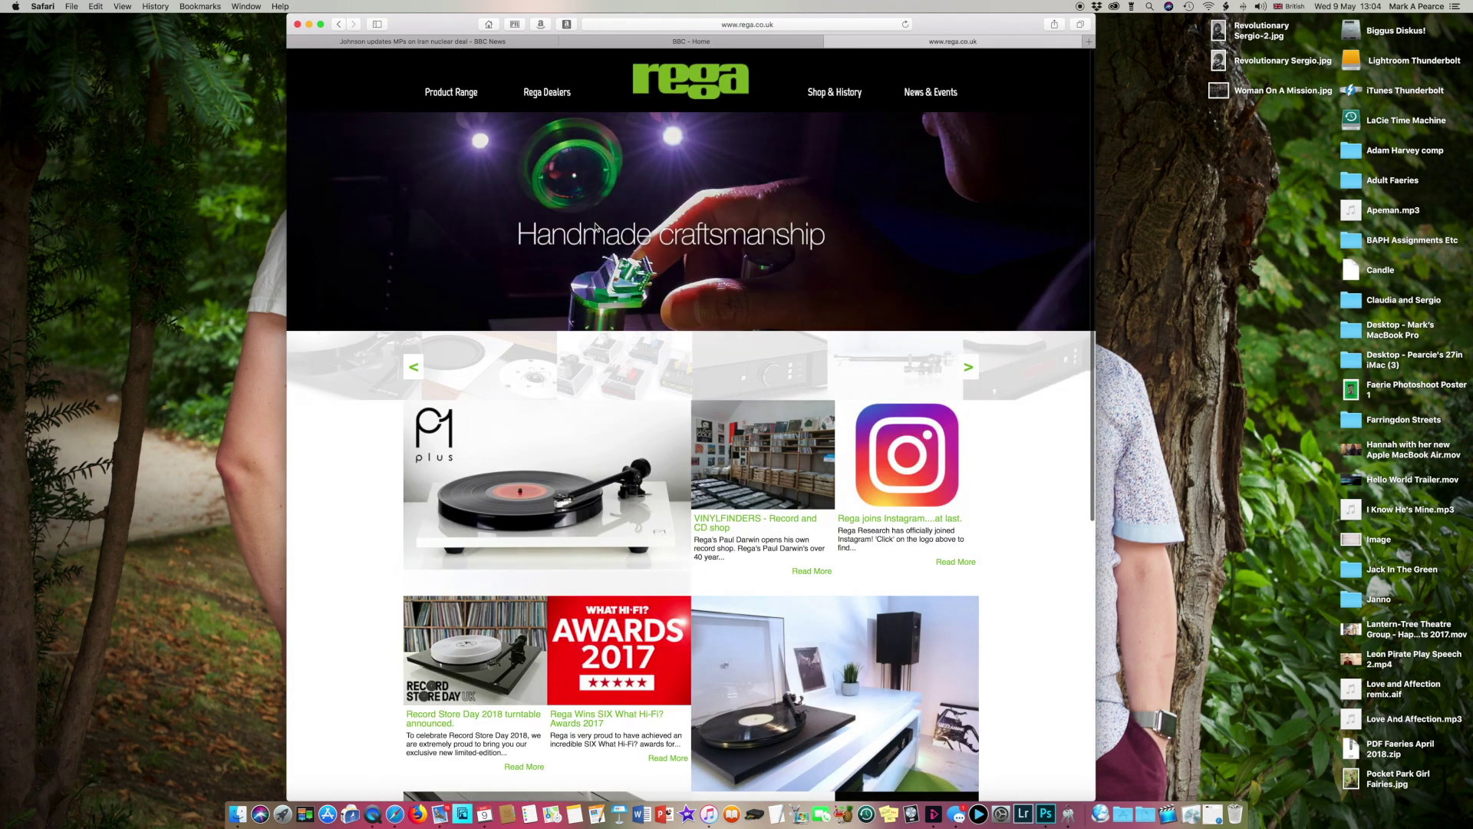
scroll(595, 227, left, 5)
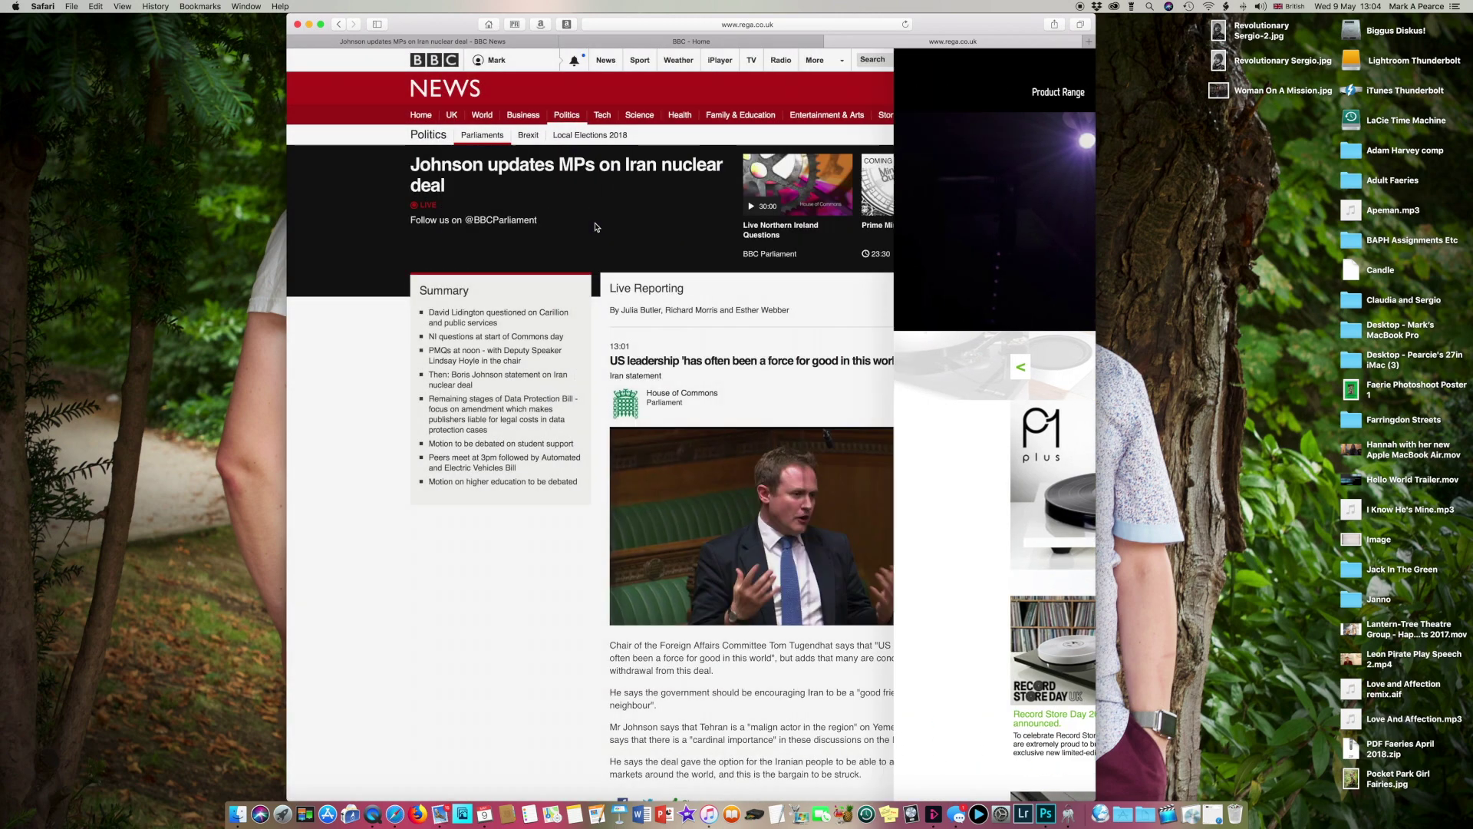
scroll(596, 227, right, 5)
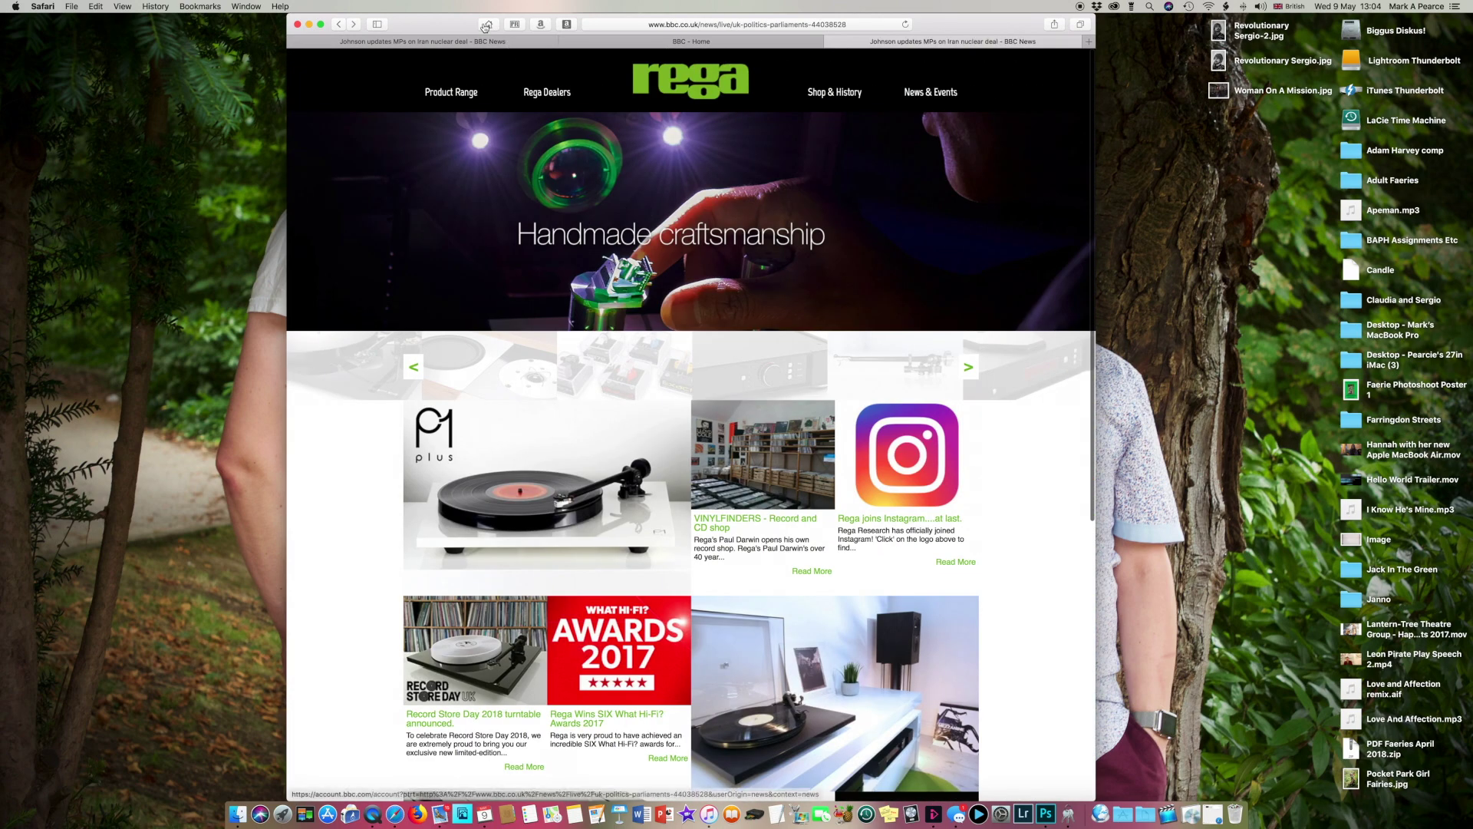
Expand the Safari window to full screen, reveal the menu bar and return the window to its normal size.
click(321, 26)
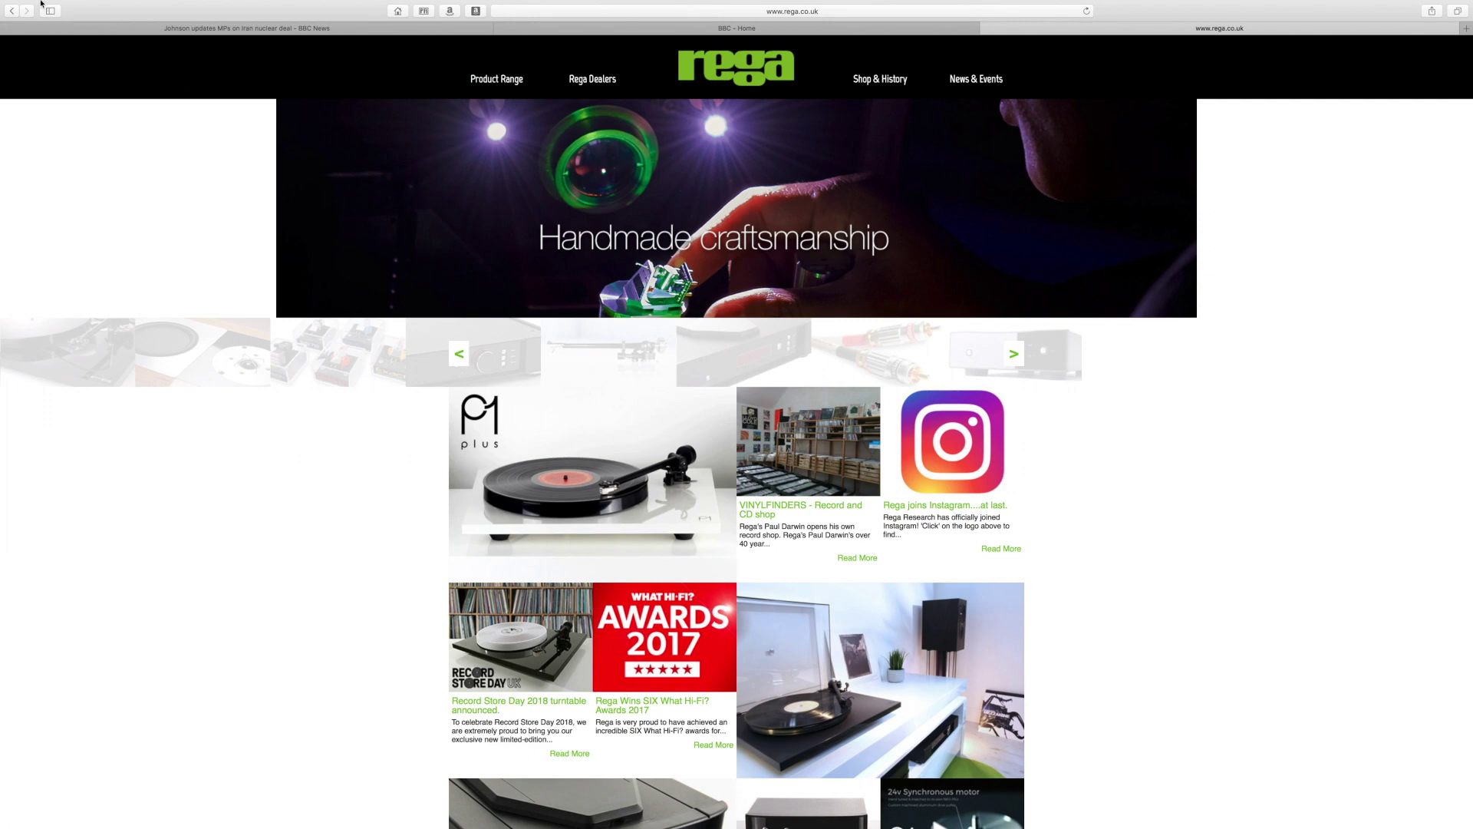
mouse_move(68, 4)
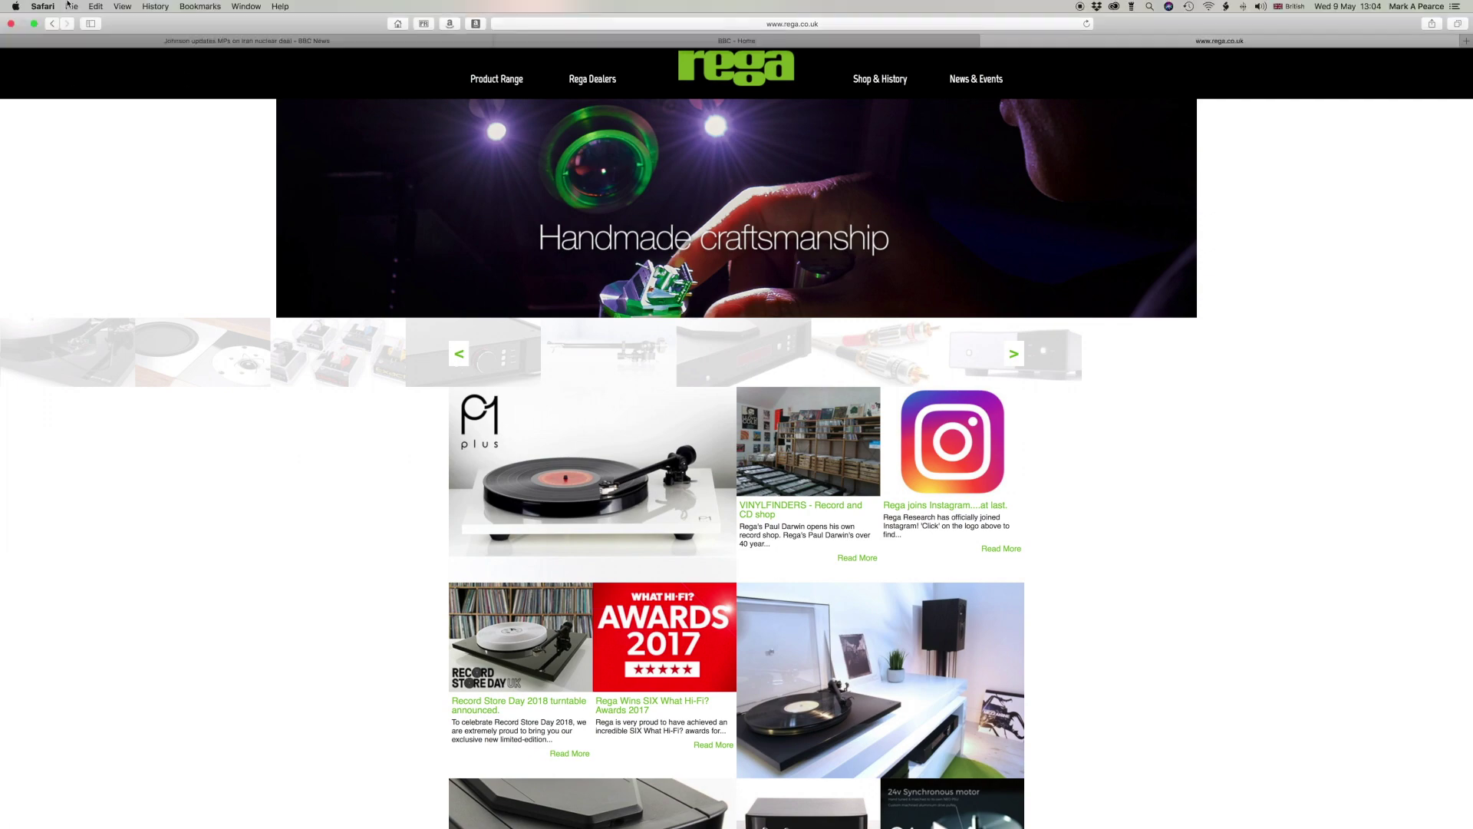
click(33, 24)
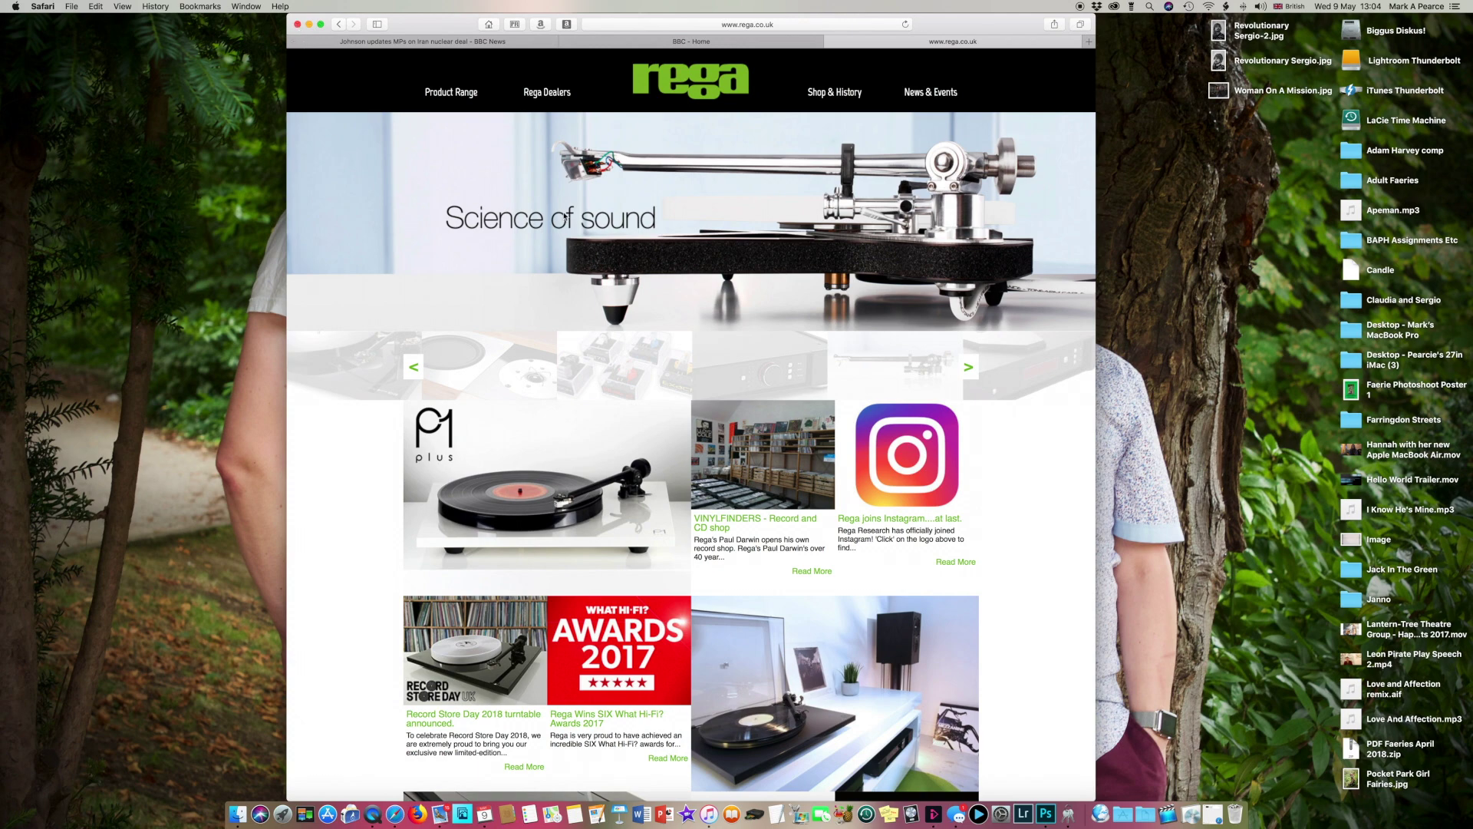
click(709, 24)
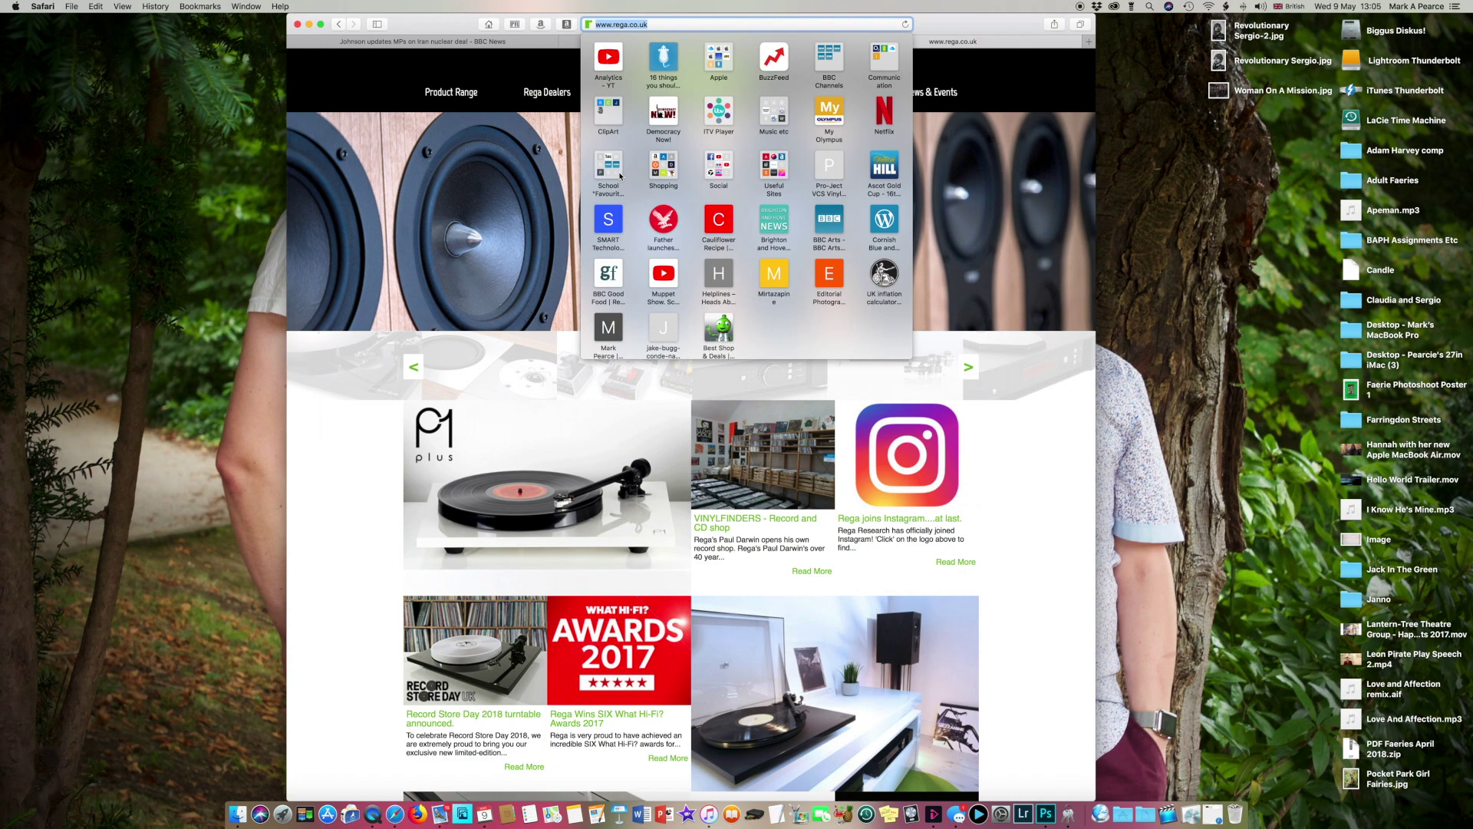
click(651, 24)
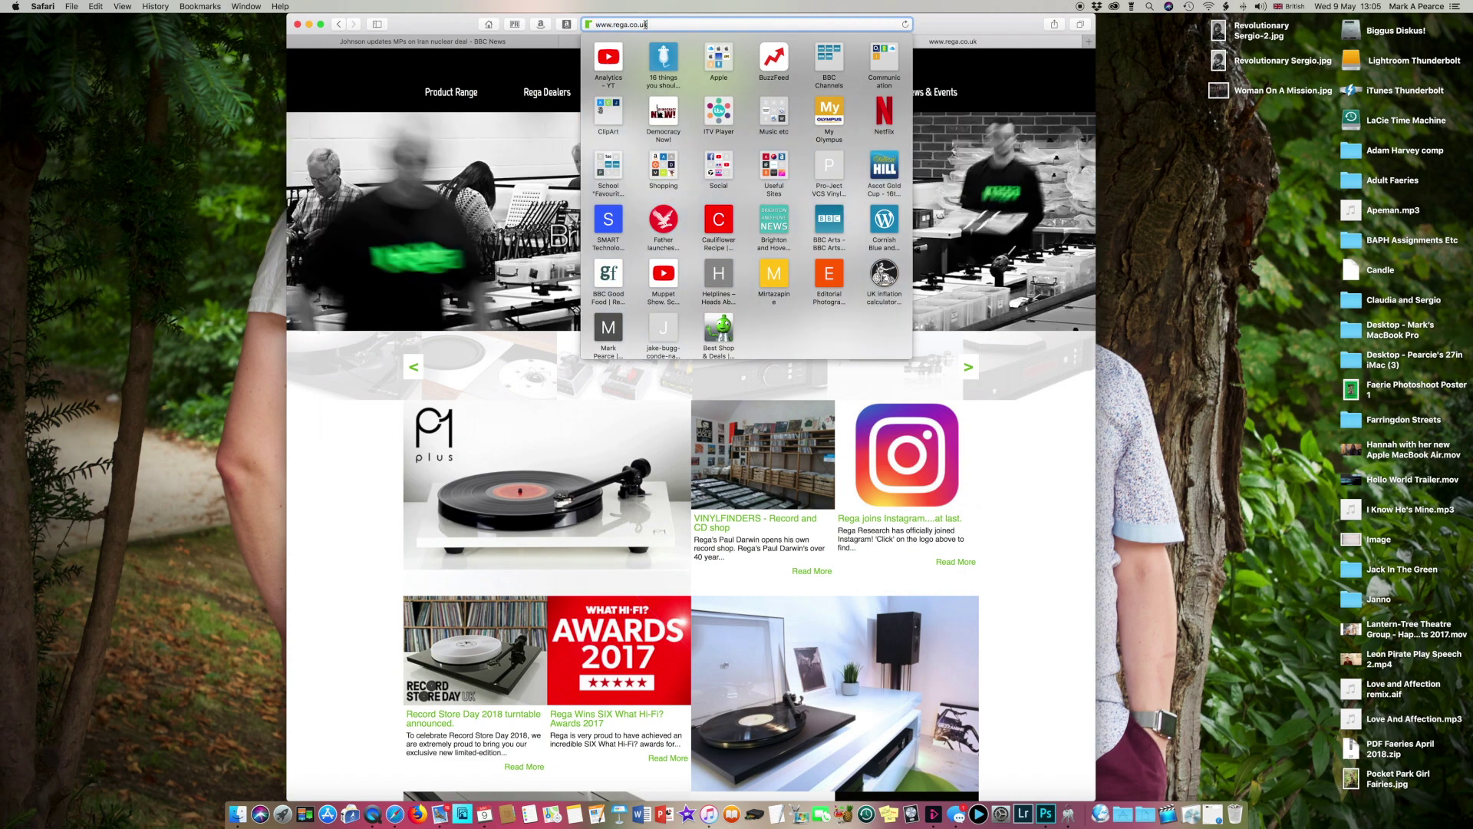
key(Return)
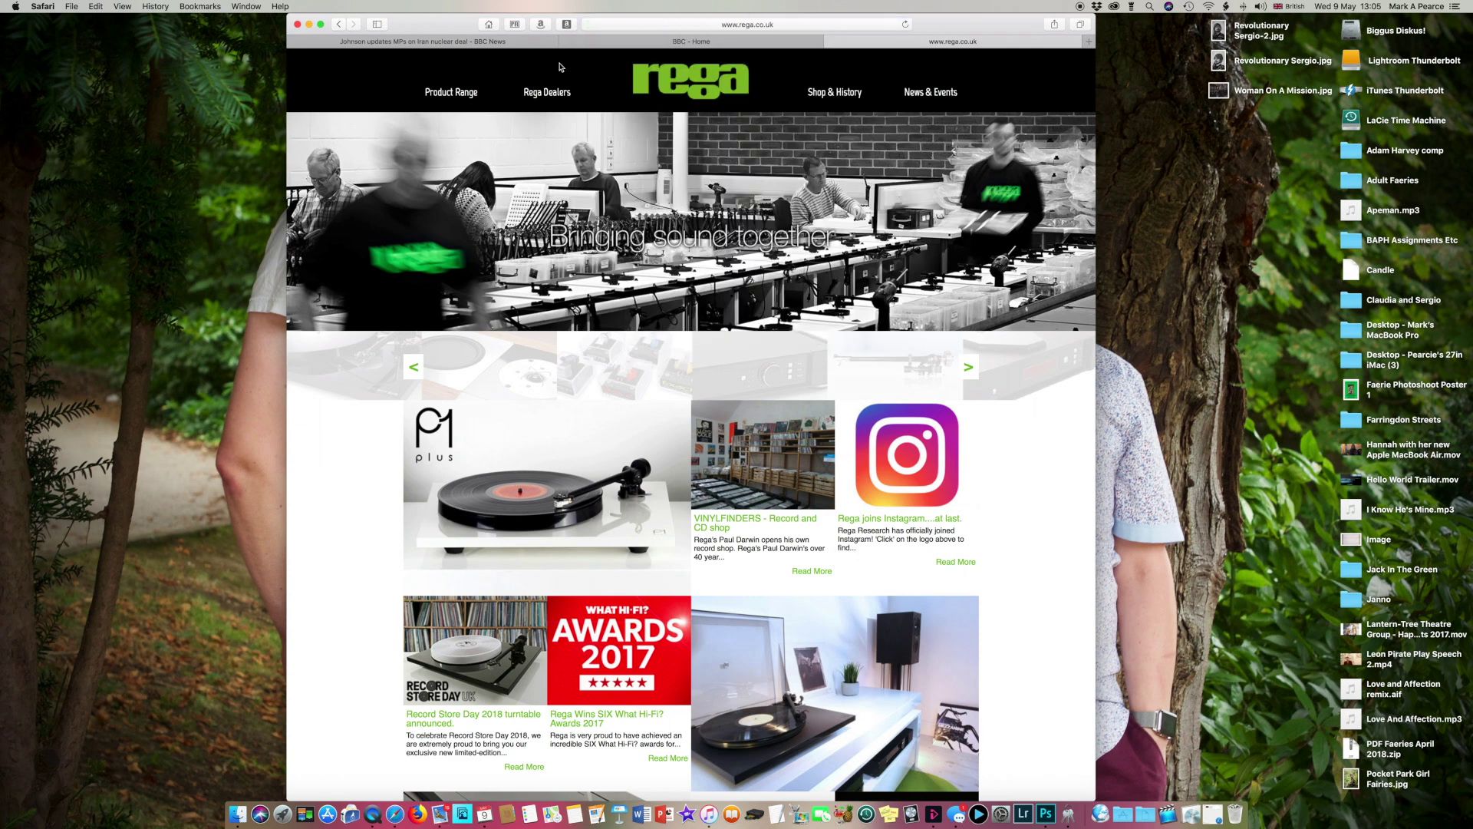
Search the web for "best photographers from 1830 - 1900" and open the Visual Arts Cork result on 19th-century photographers.
click(735, 25)
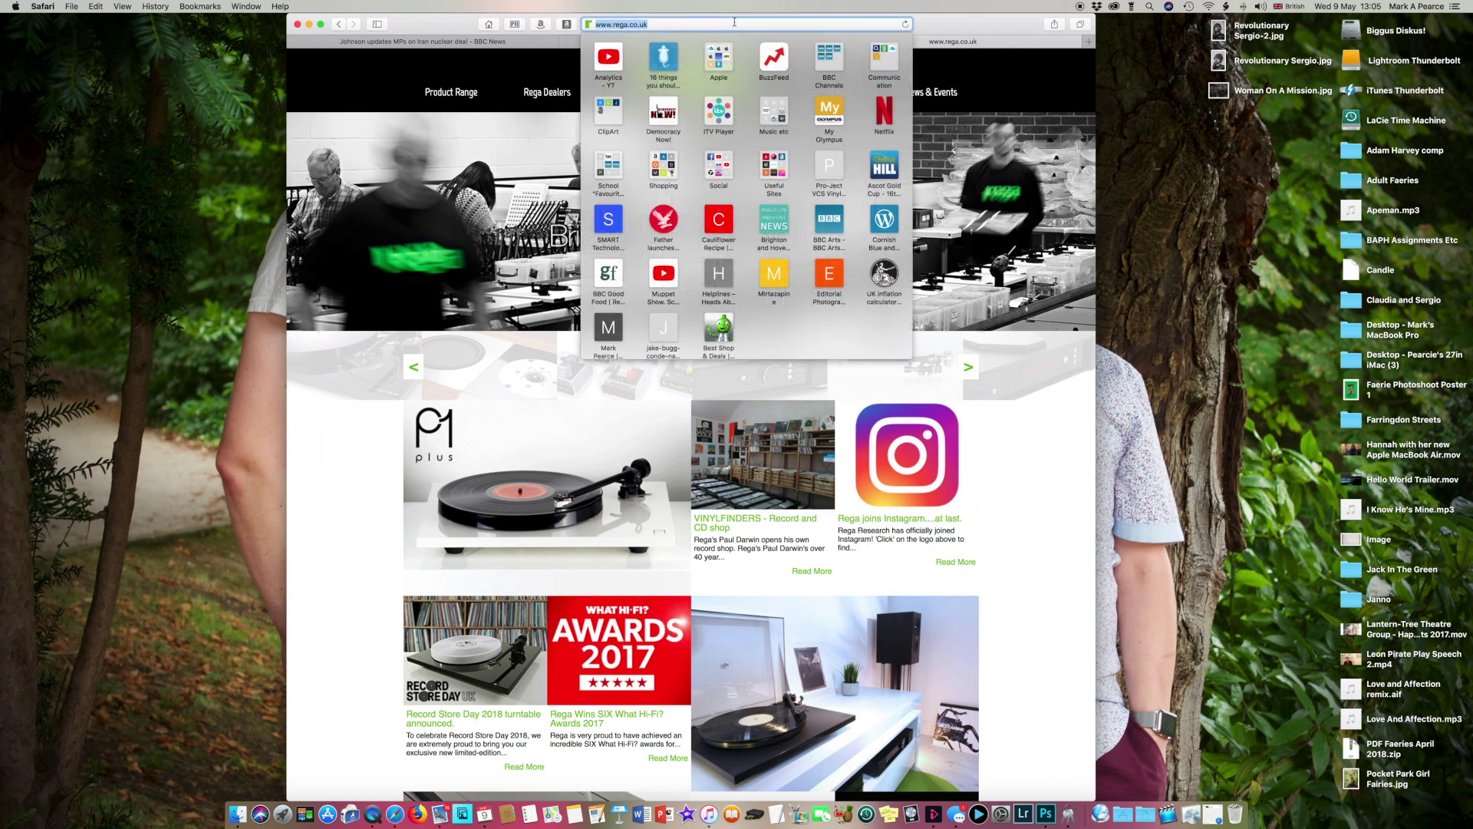
text(best)
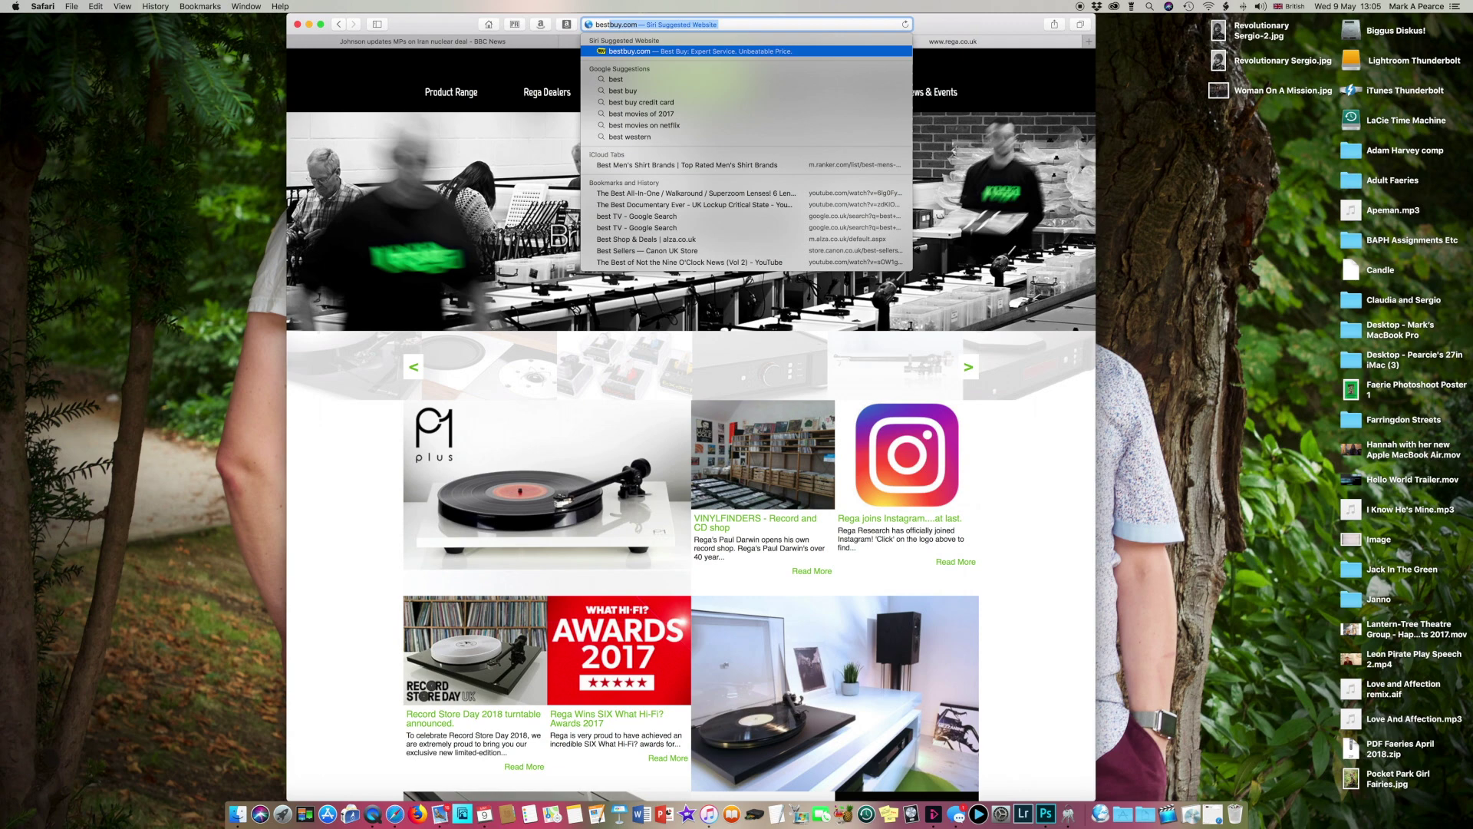
text( photo)
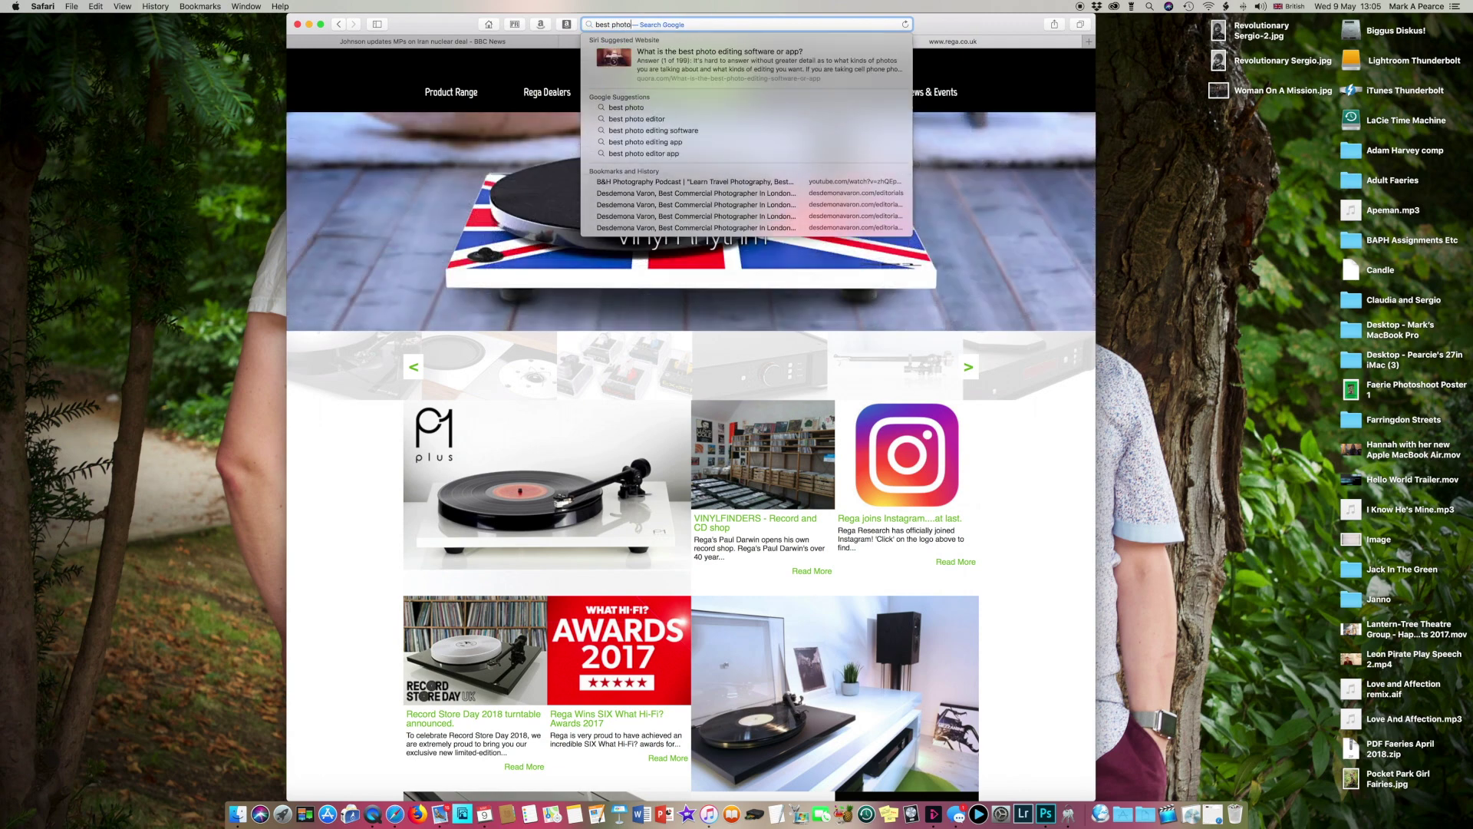
text(graphers )
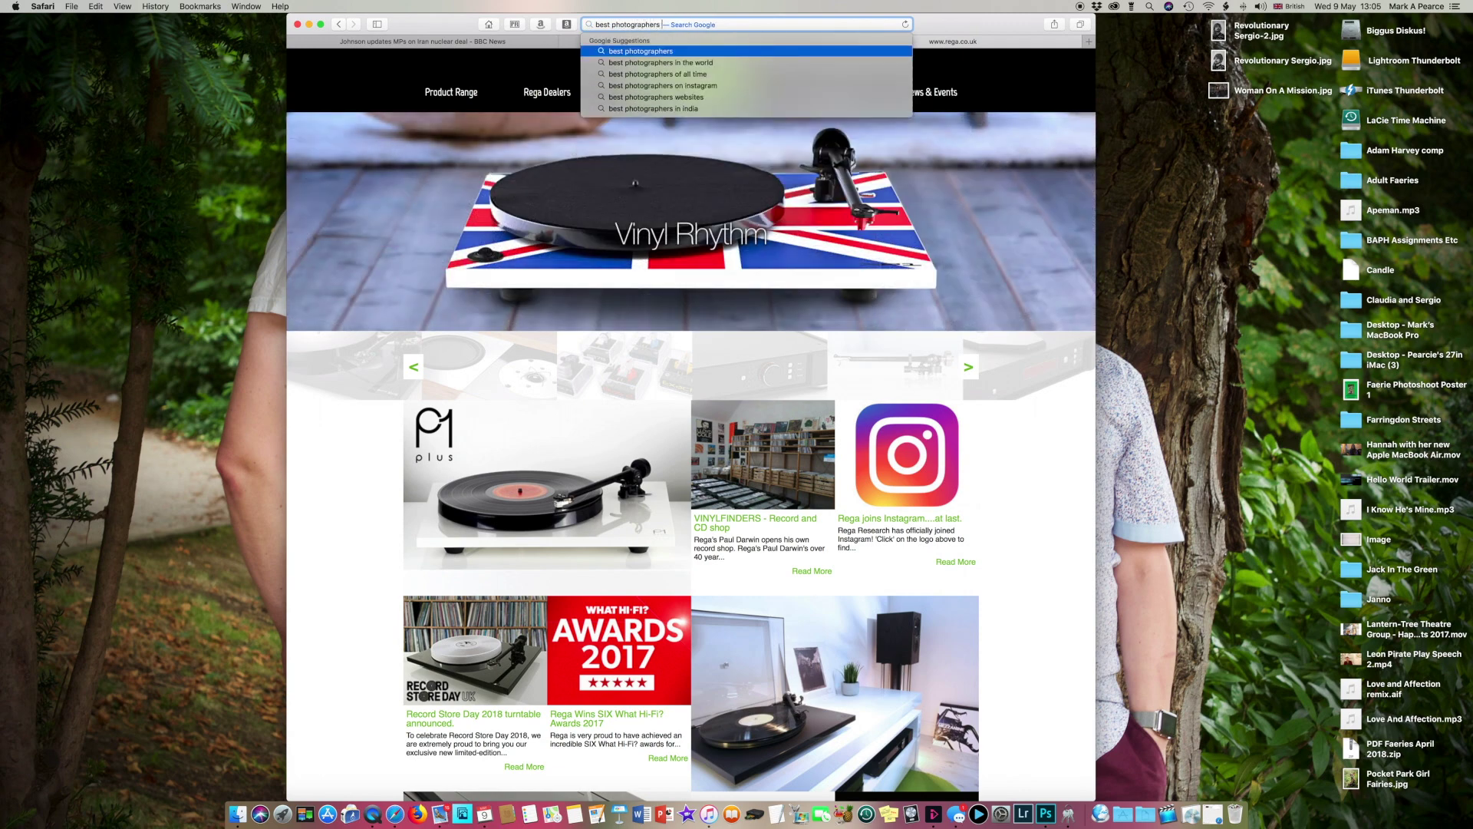
text(from 1)
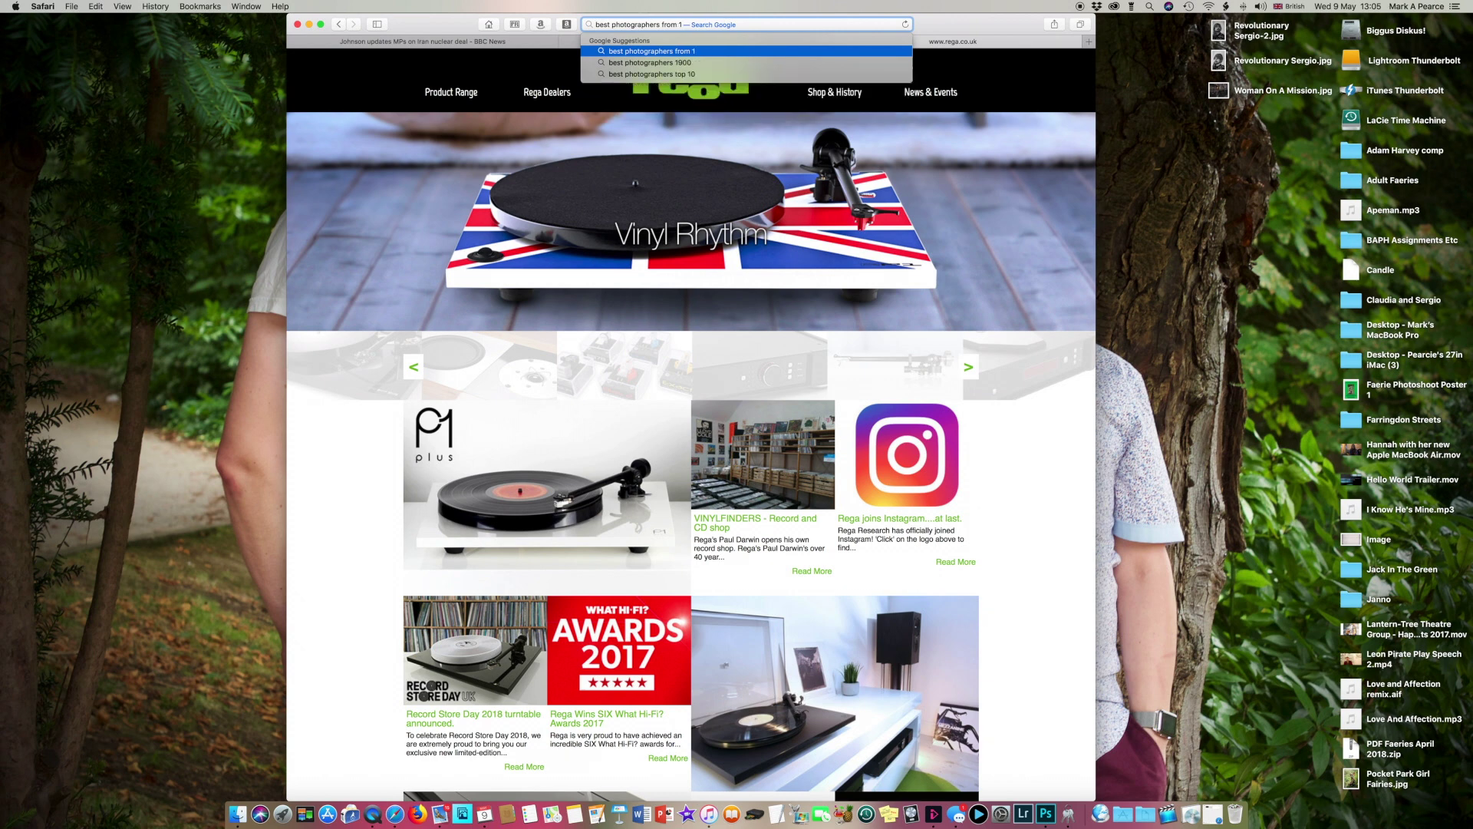
text(830)
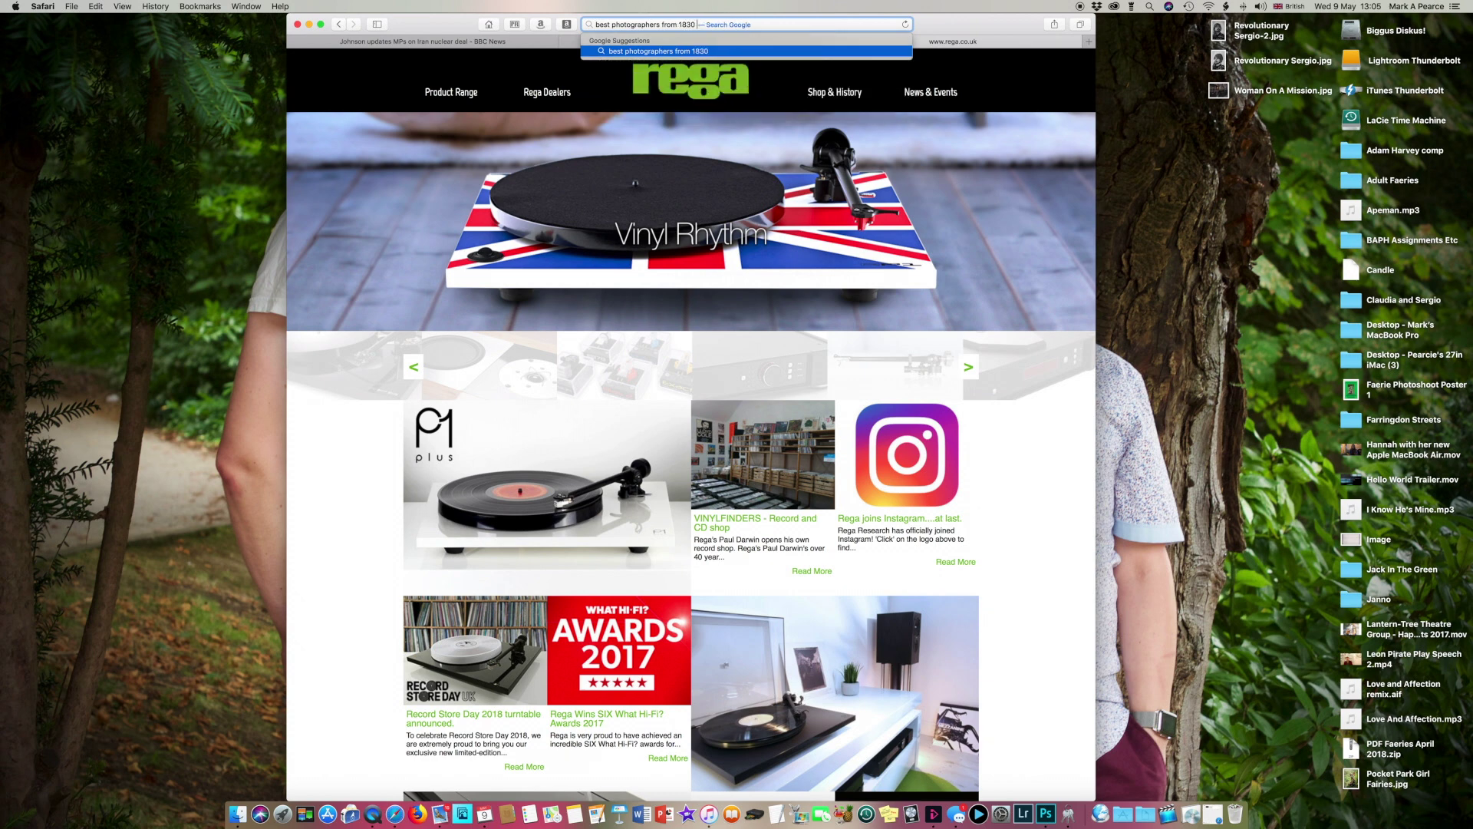
text( - 1900)
key(Return)
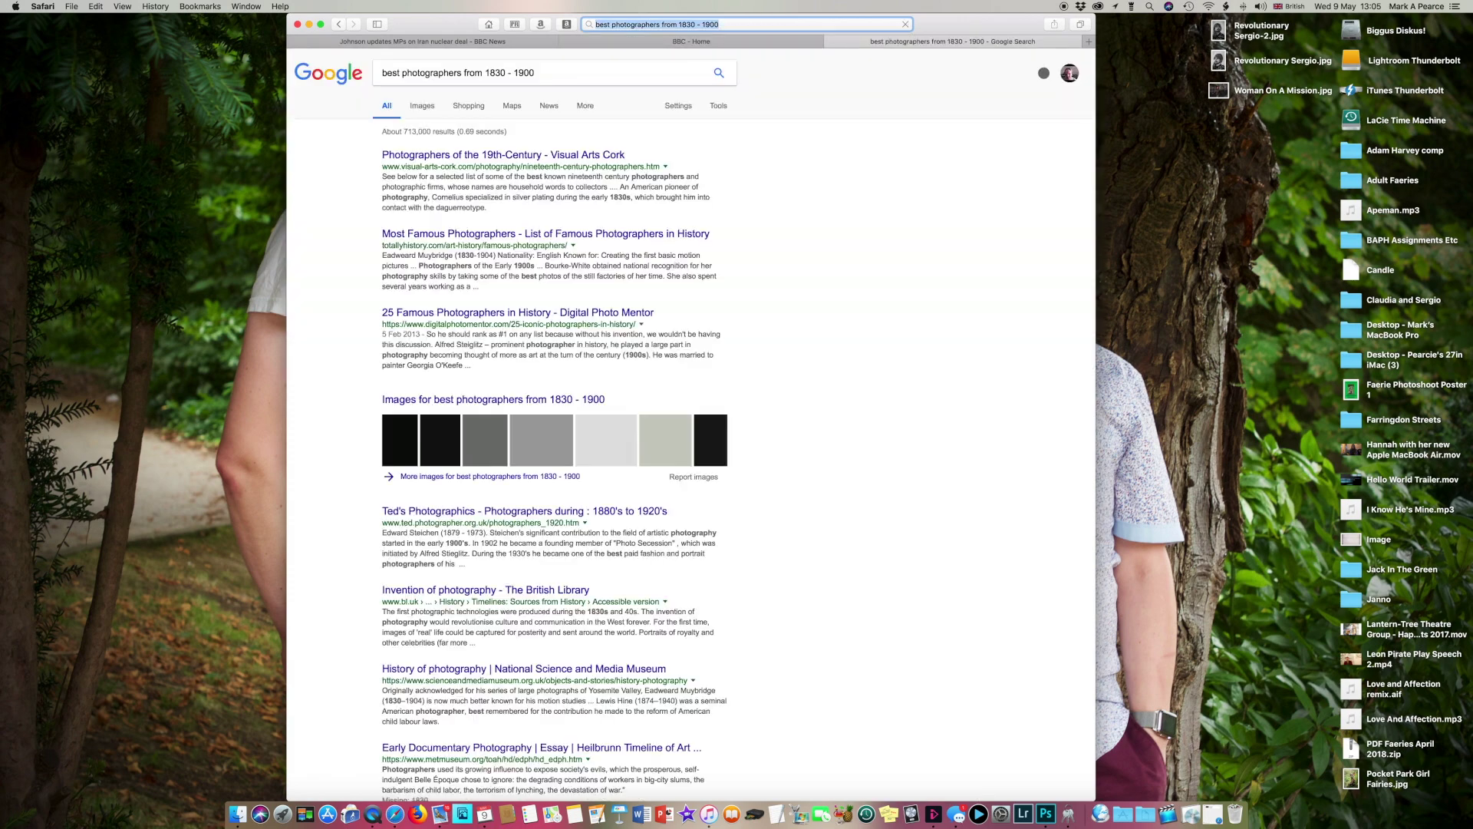
click(469, 157)
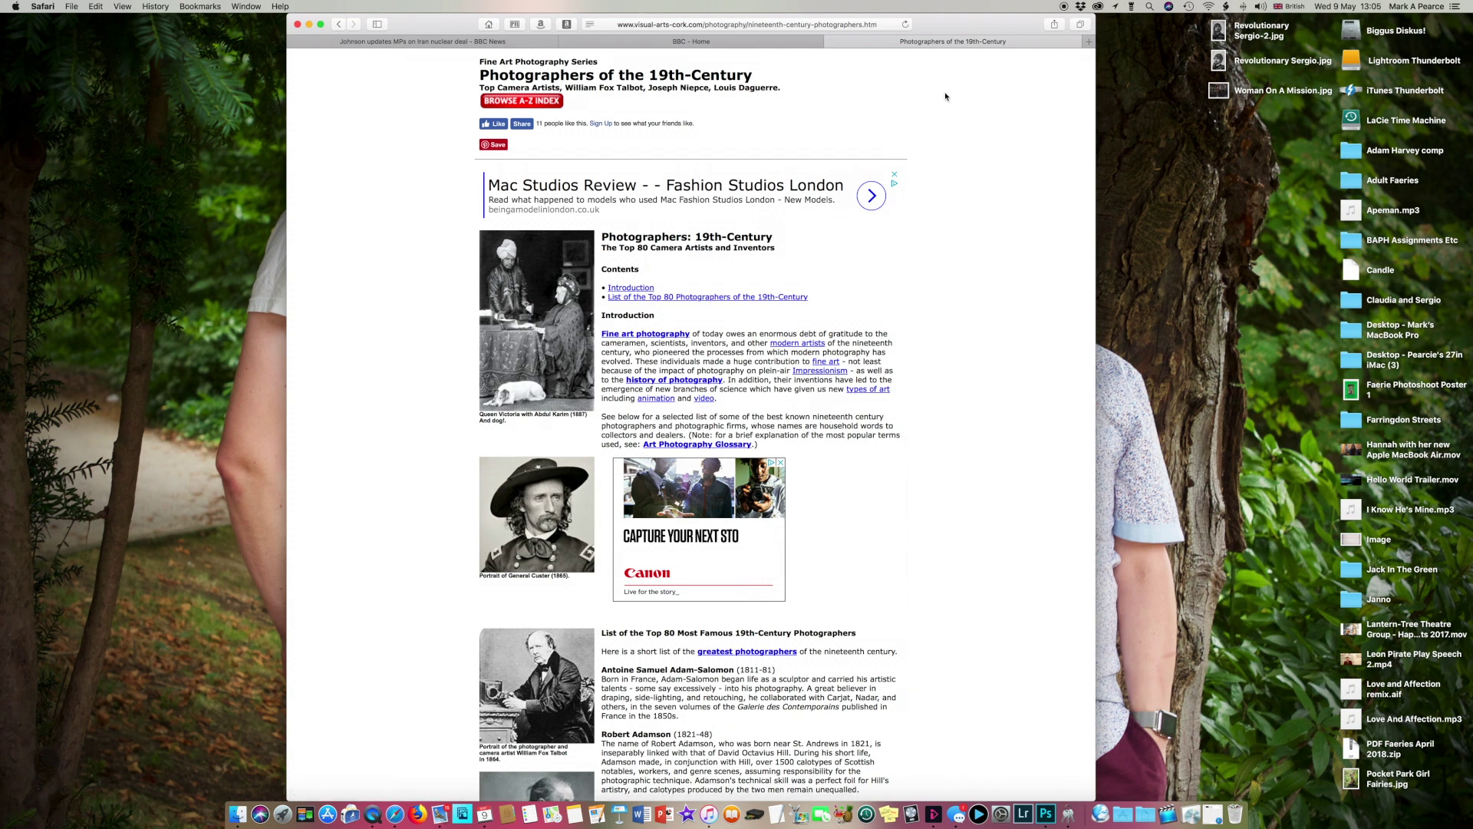
Bookmark the "Photographers of the 19th-Century" page in the Useful Sites folder under Favorites.
click(1054, 25)
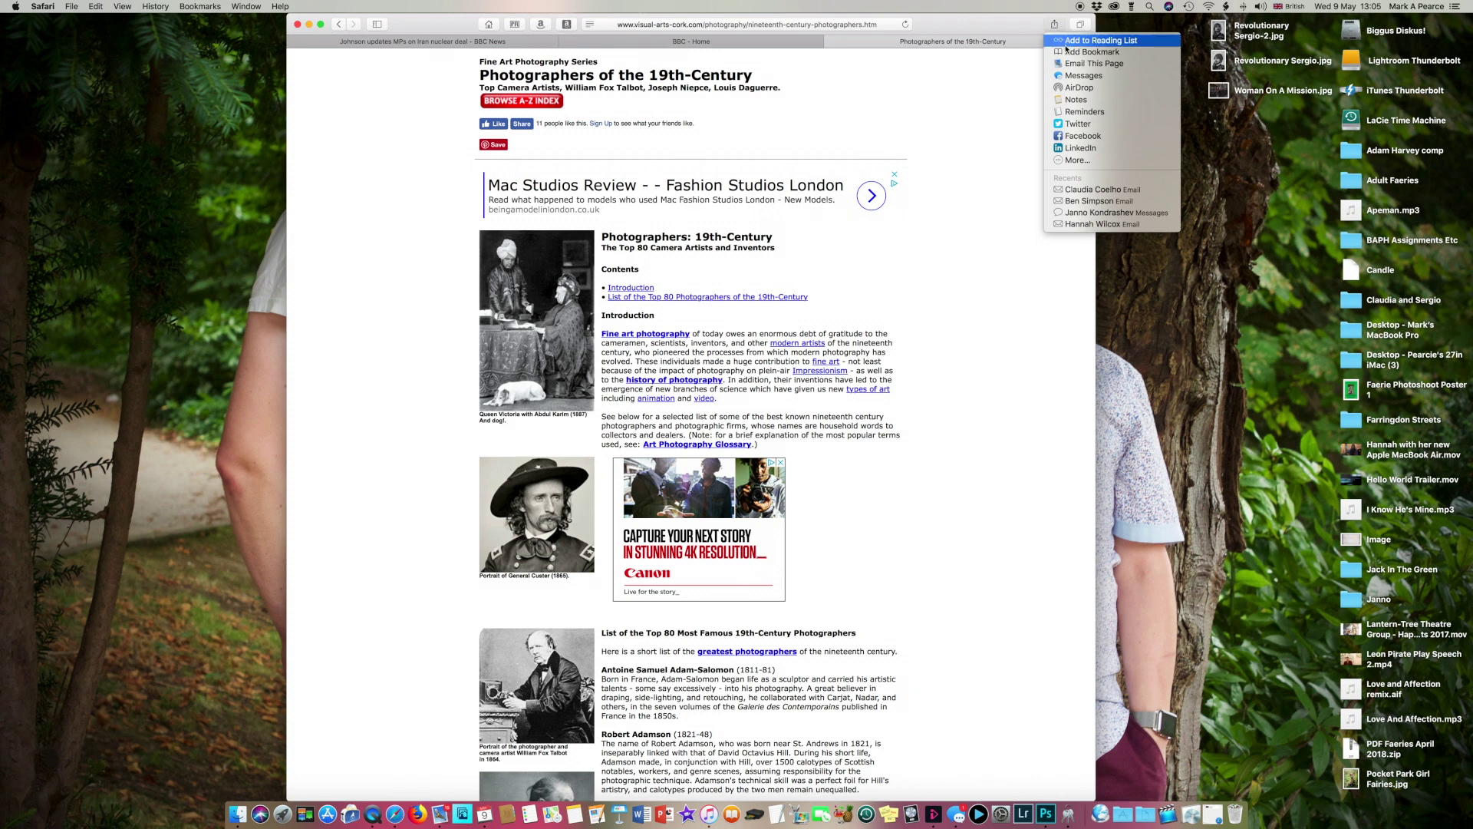
click(1067, 51)
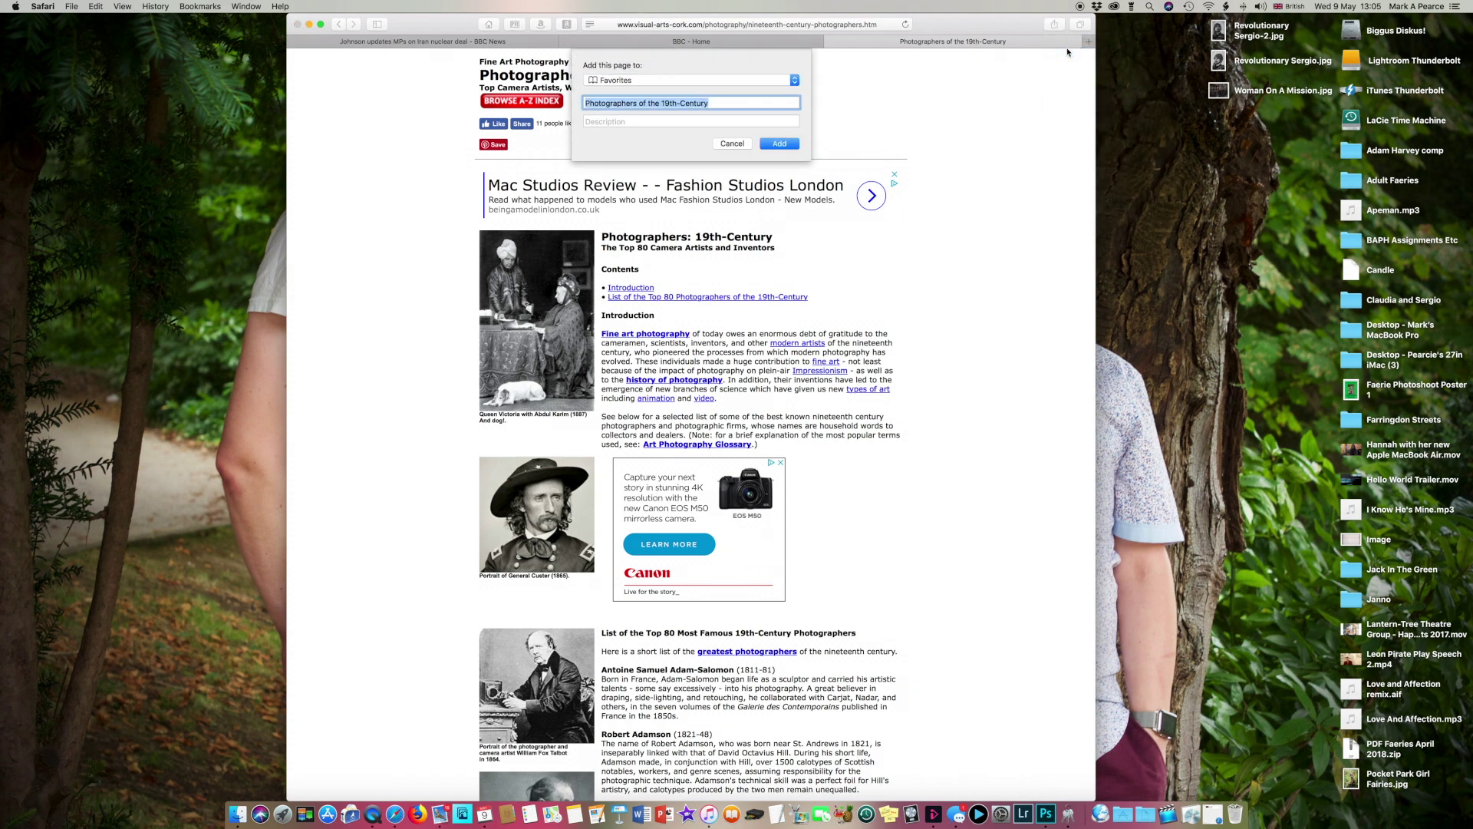
click(794, 82)
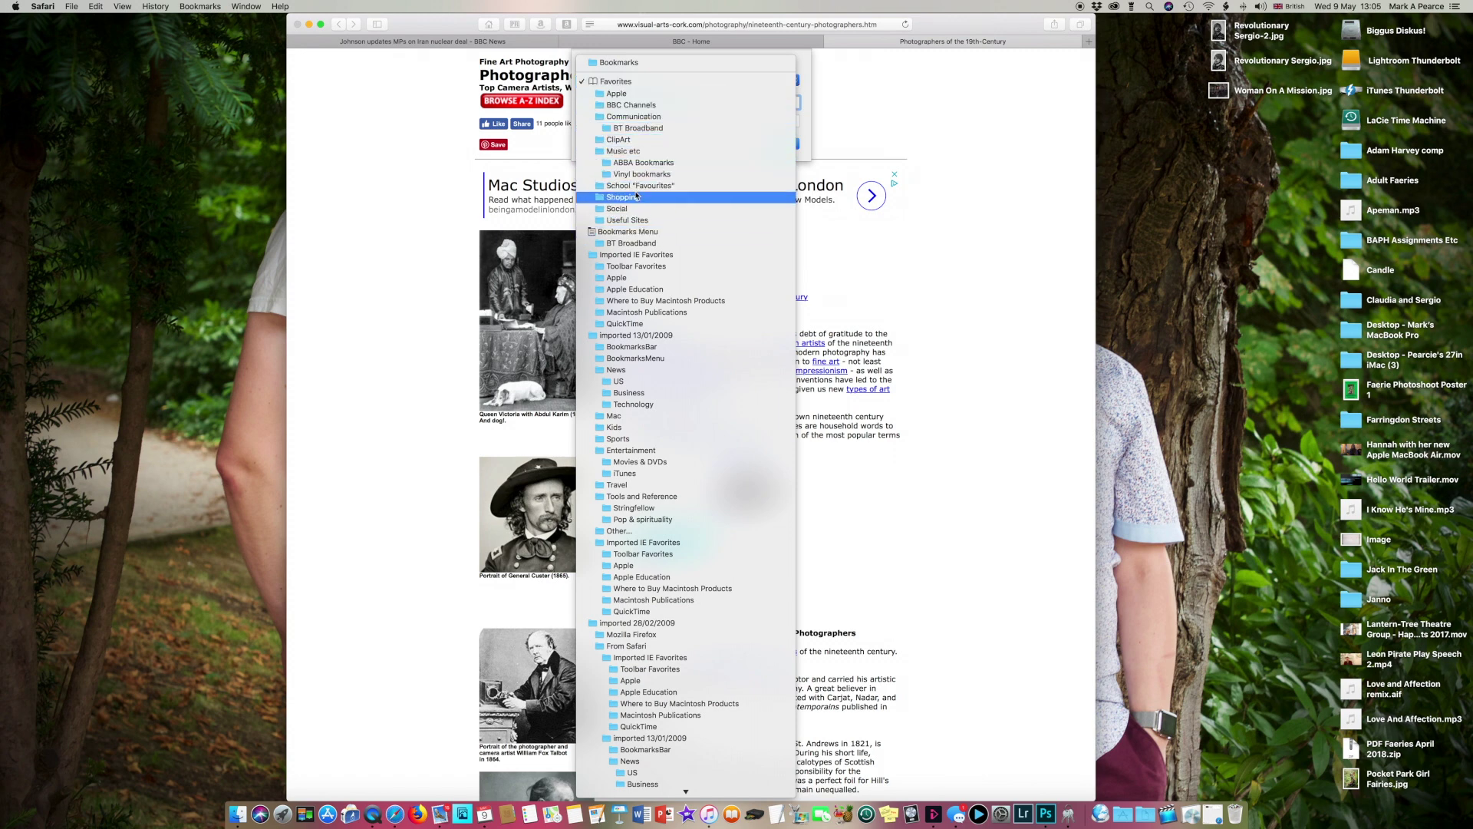
click(634, 221)
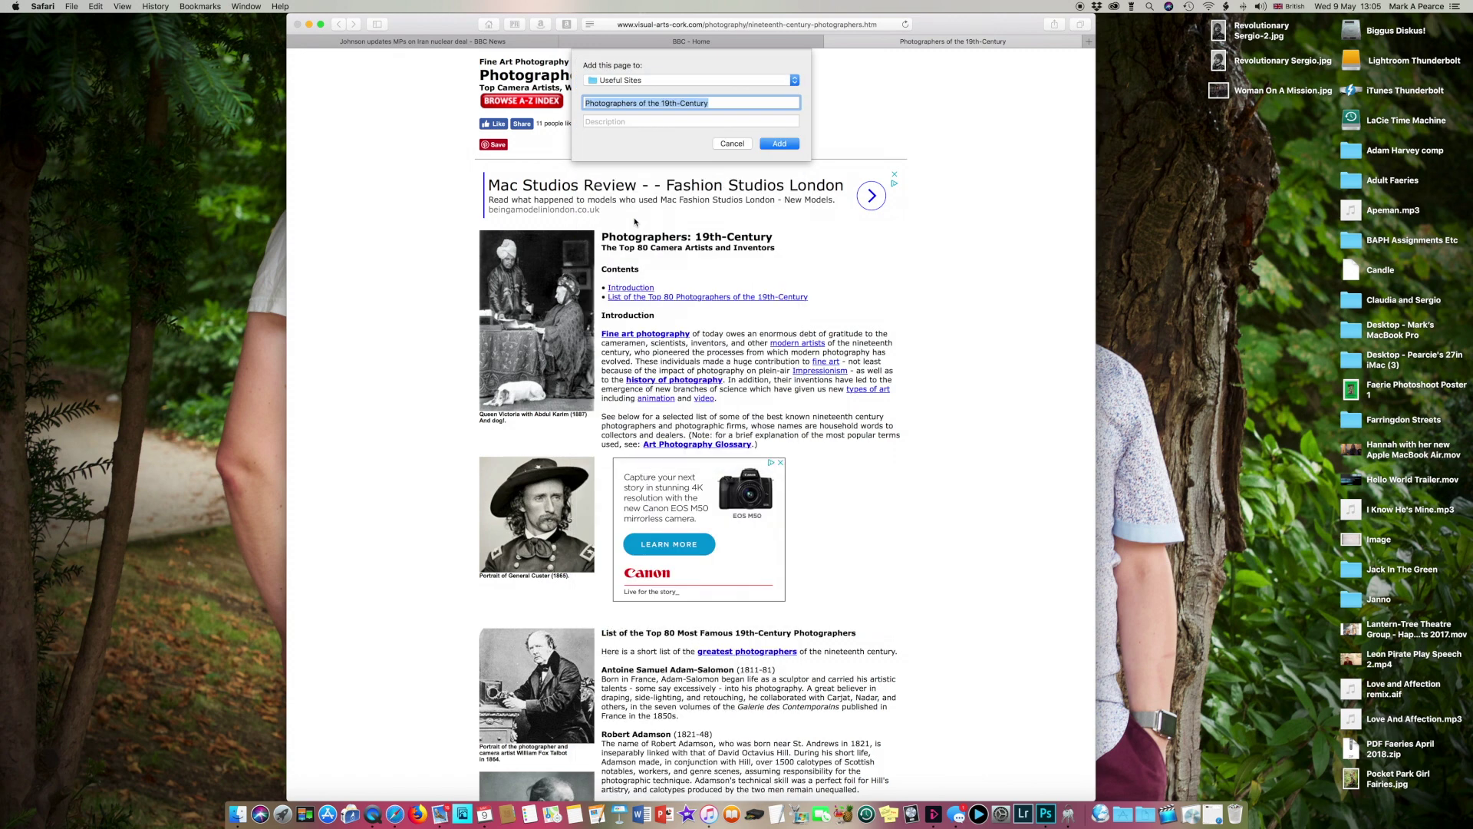
click(786, 148)
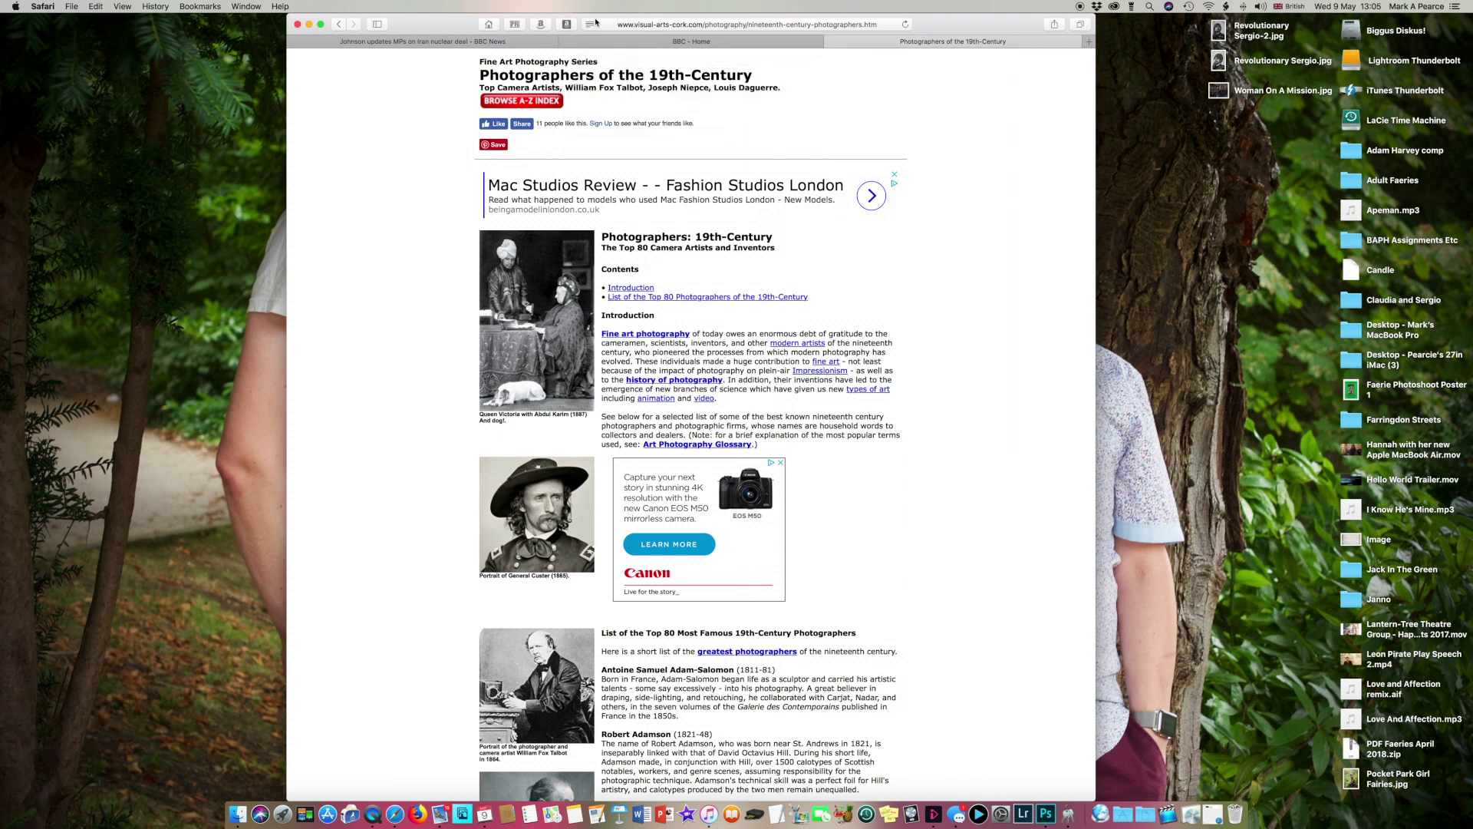
Return to the Google results for "best photographers from 1830 - 1900" in the same tab.
click(631, 26)
text(best photographers from 1830 - 1900)
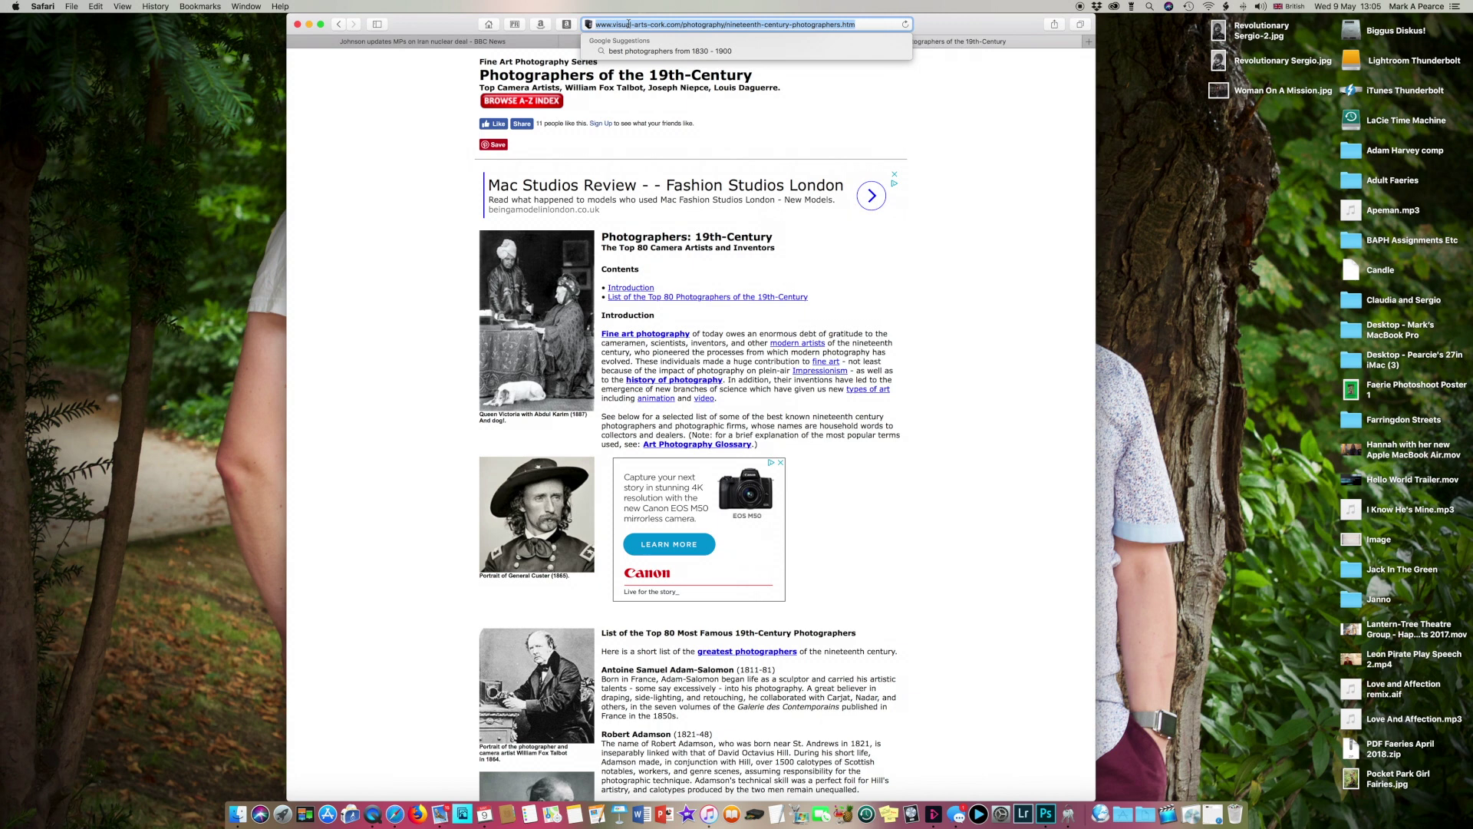
click(405, 157)
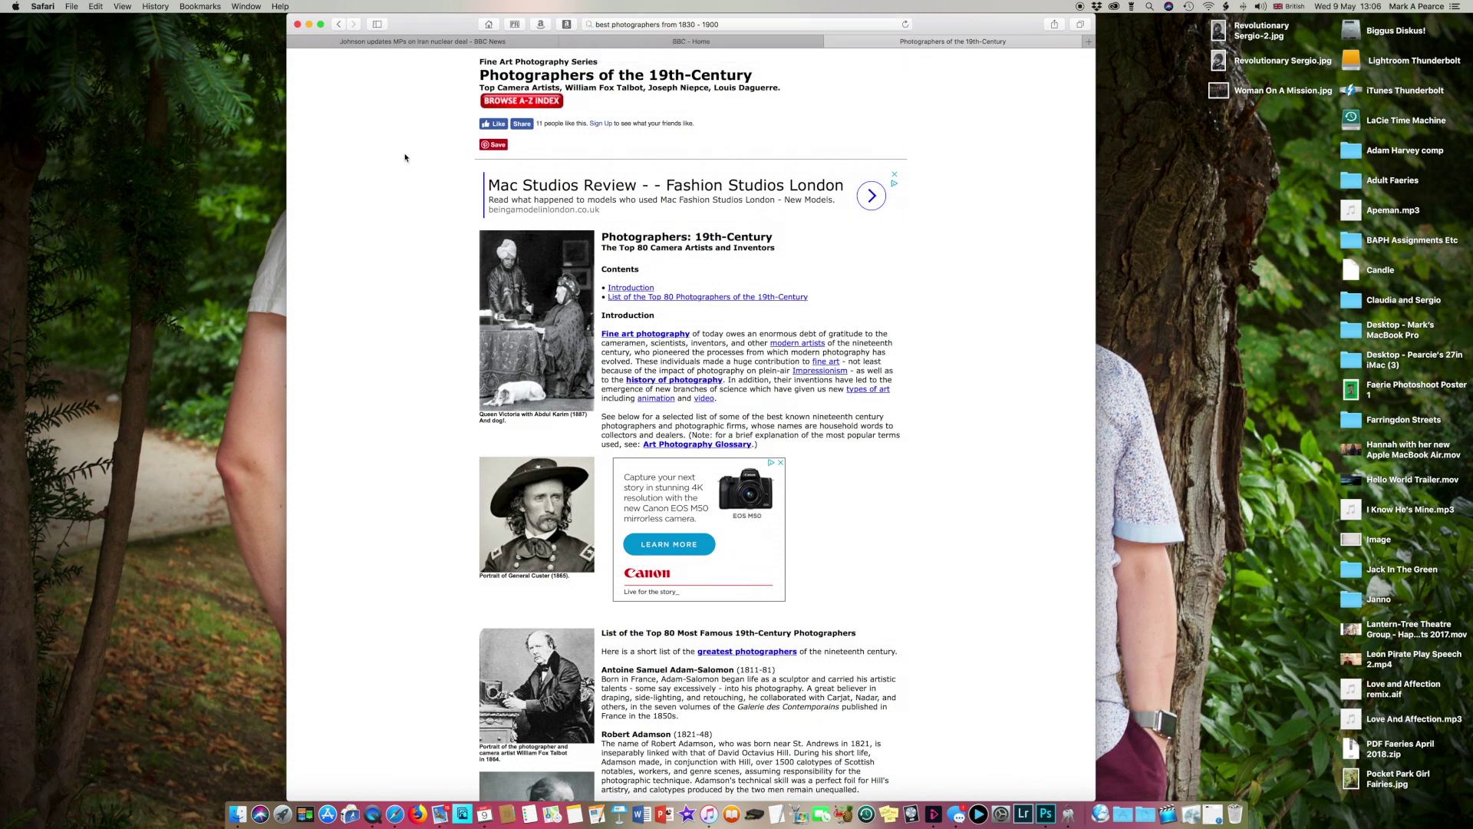
click(779, 26)
click(765, 118)
click(345, 27)
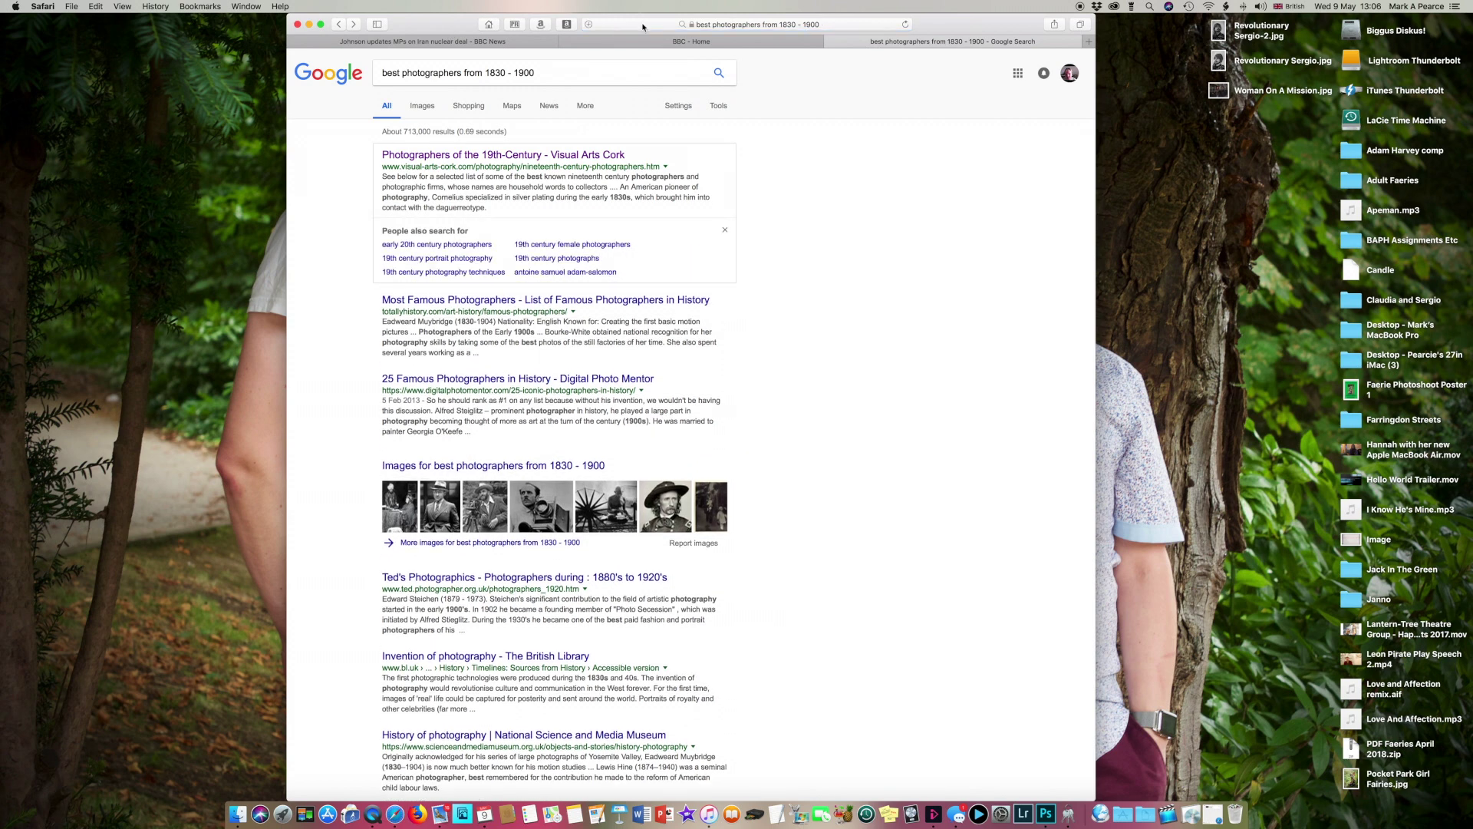
Reopen the 19th-century photographers page from its bookmark in the Useful Sites favourites folder.
click(643, 27)
click(771, 167)
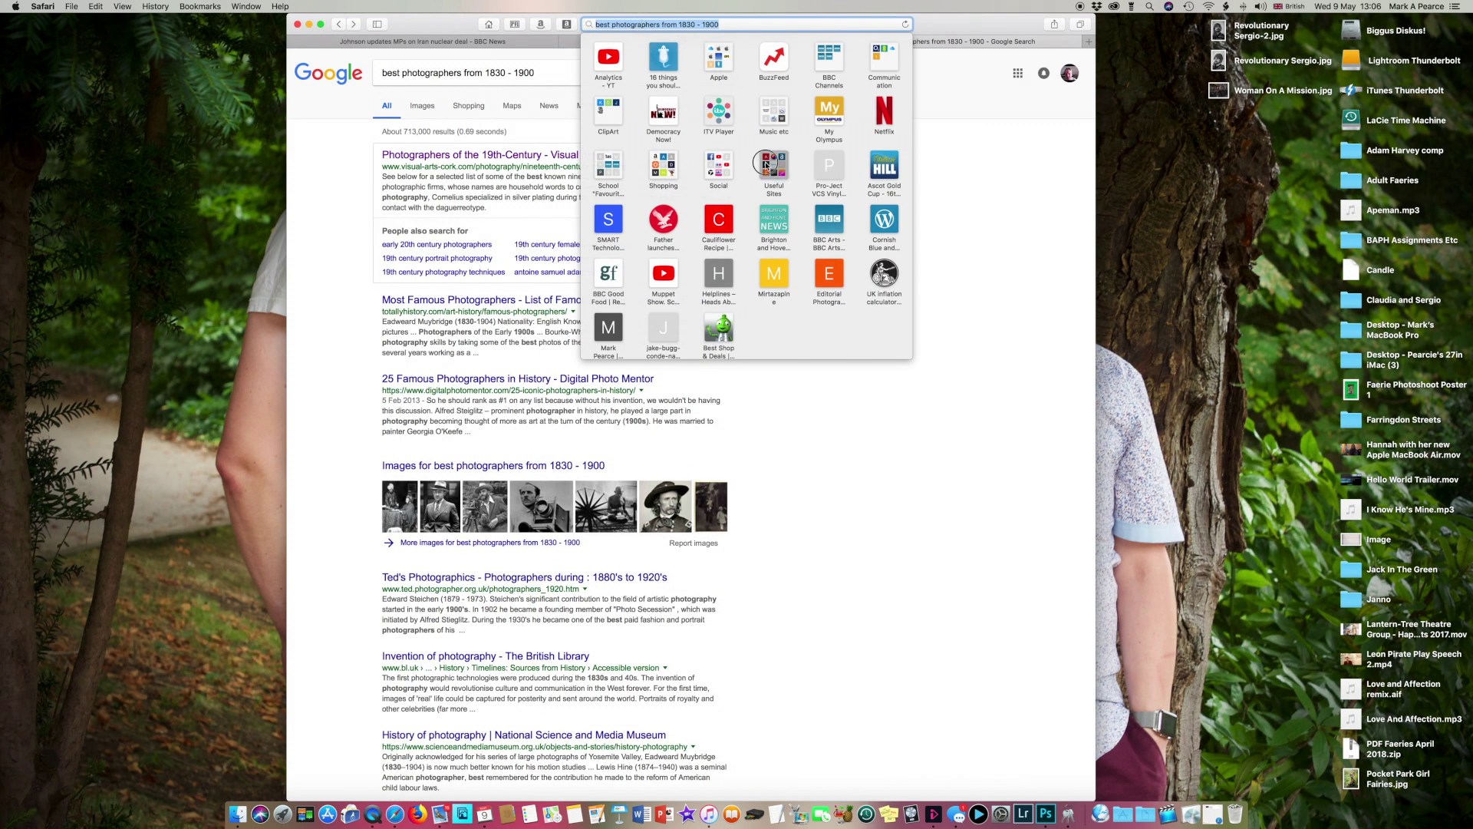
scroll(821, 345, down, 2)
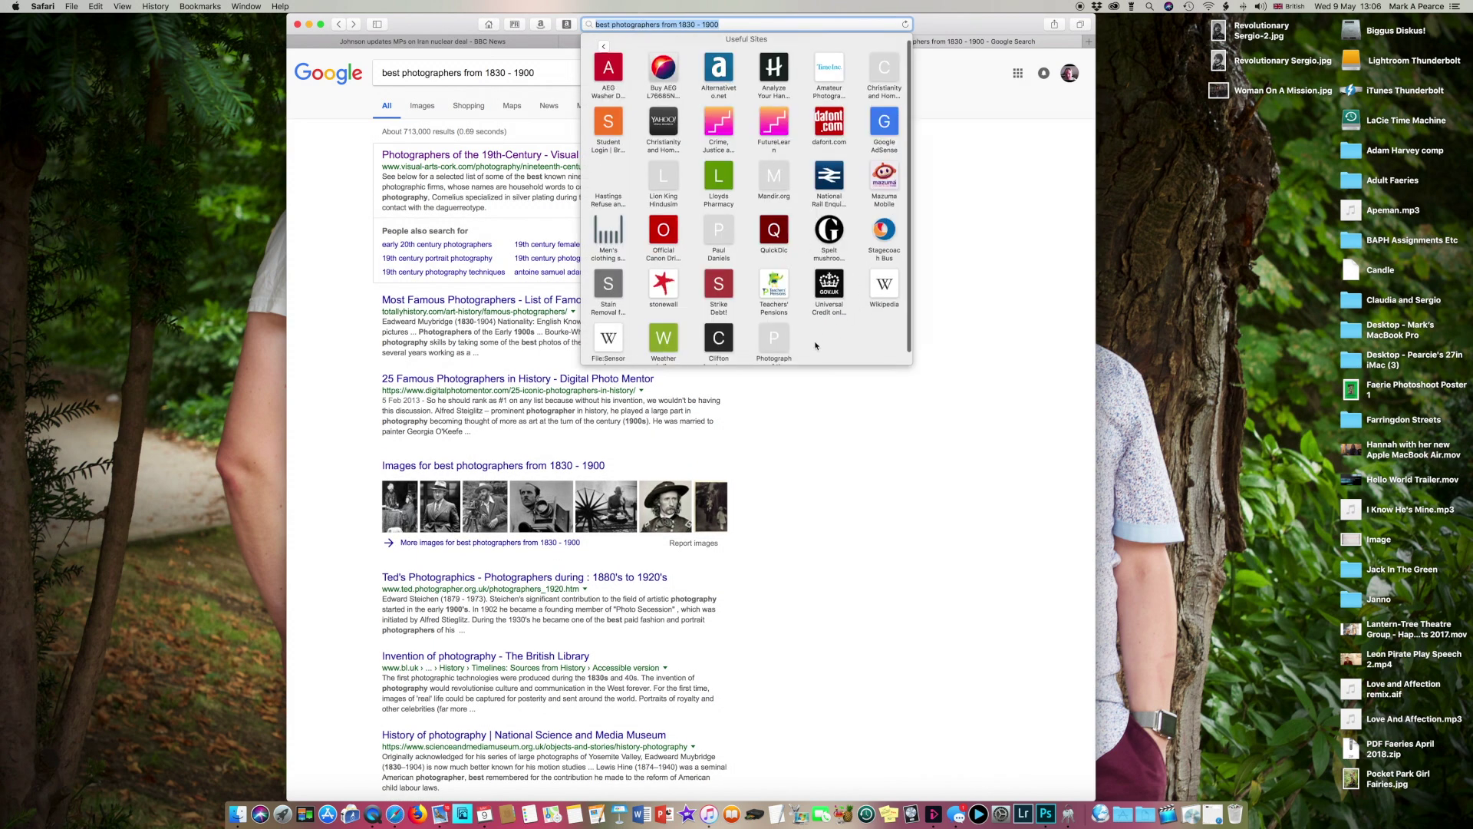
click(778, 327)
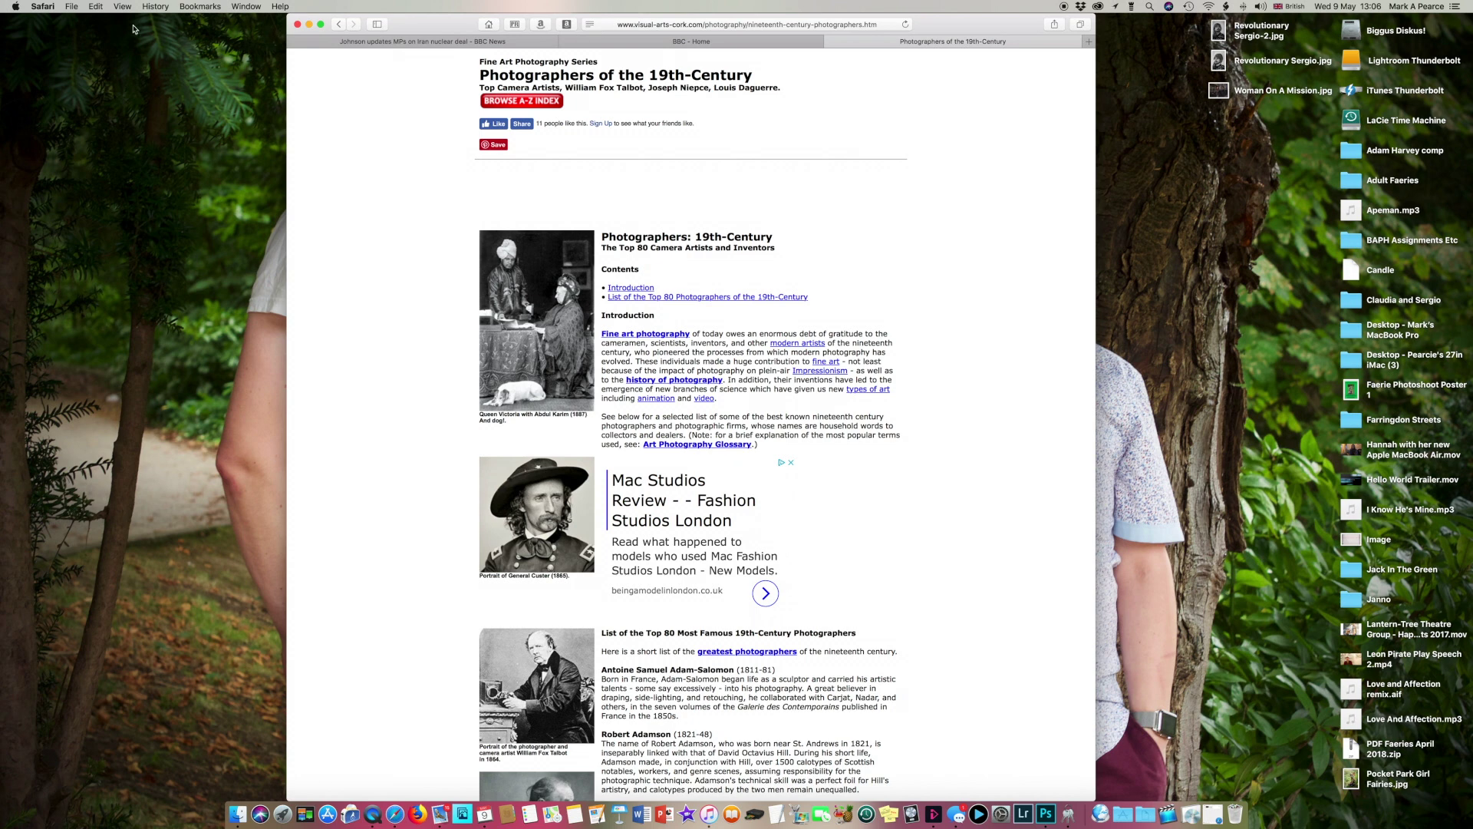
Look over the bookmark editing options and close the 19th-century photographers tab.
click(200, 7)
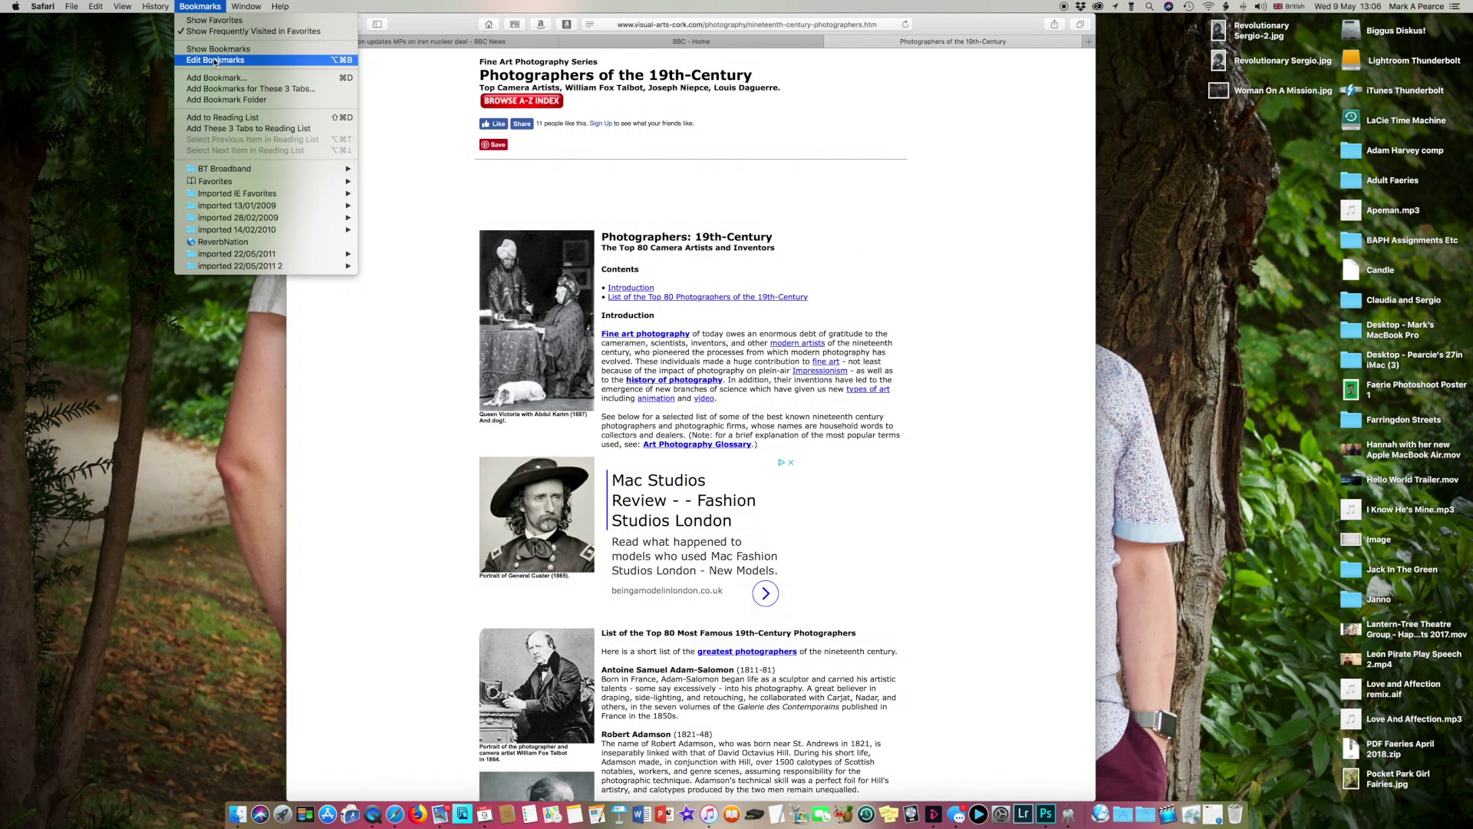
click(404, 175)
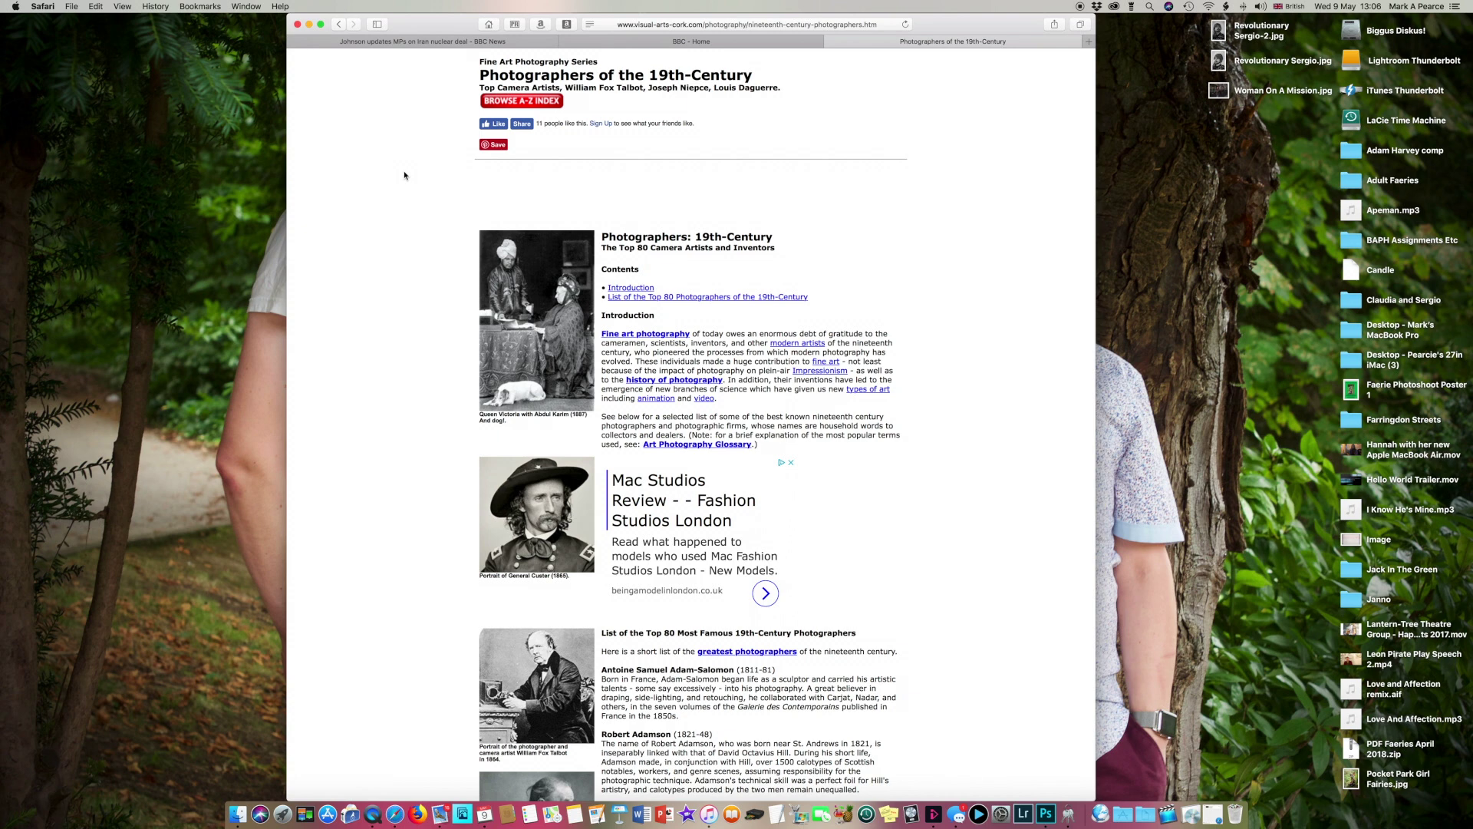
key(super+w)
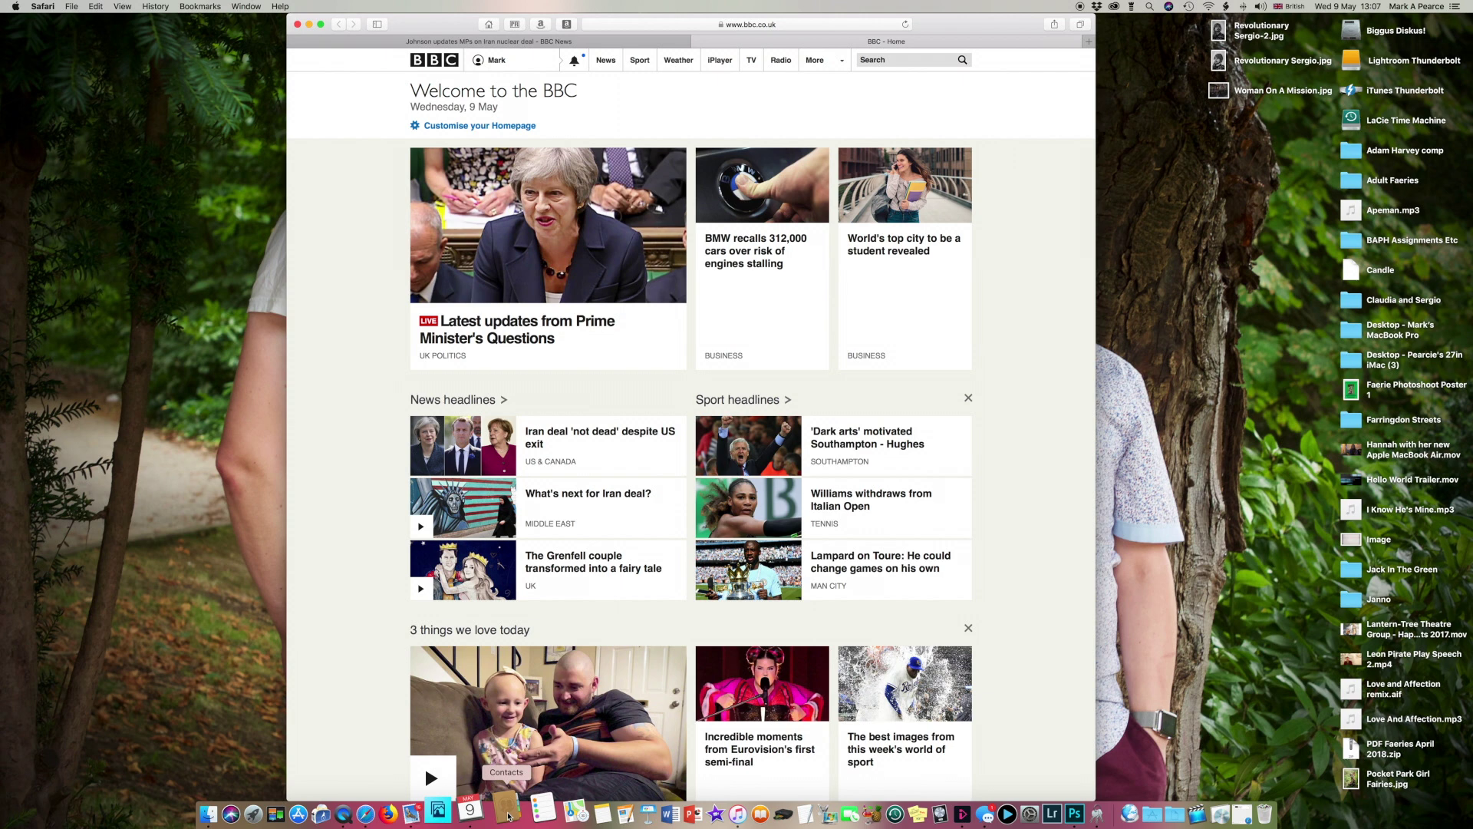
Open the Contacts app, open System Preferences and close the Contacts window.
click(507, 813)
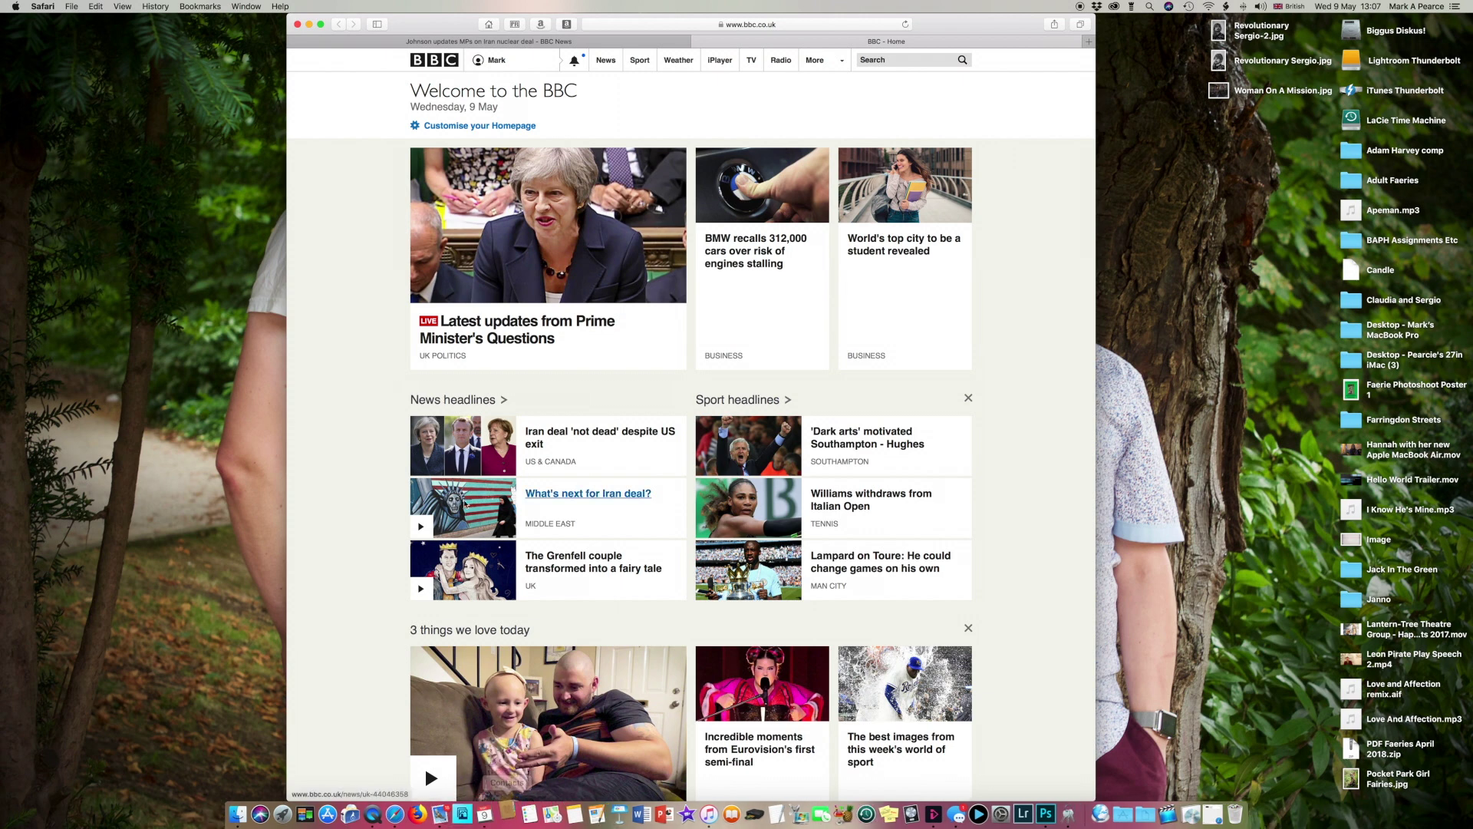
click(15, 6)
click(34, 36)
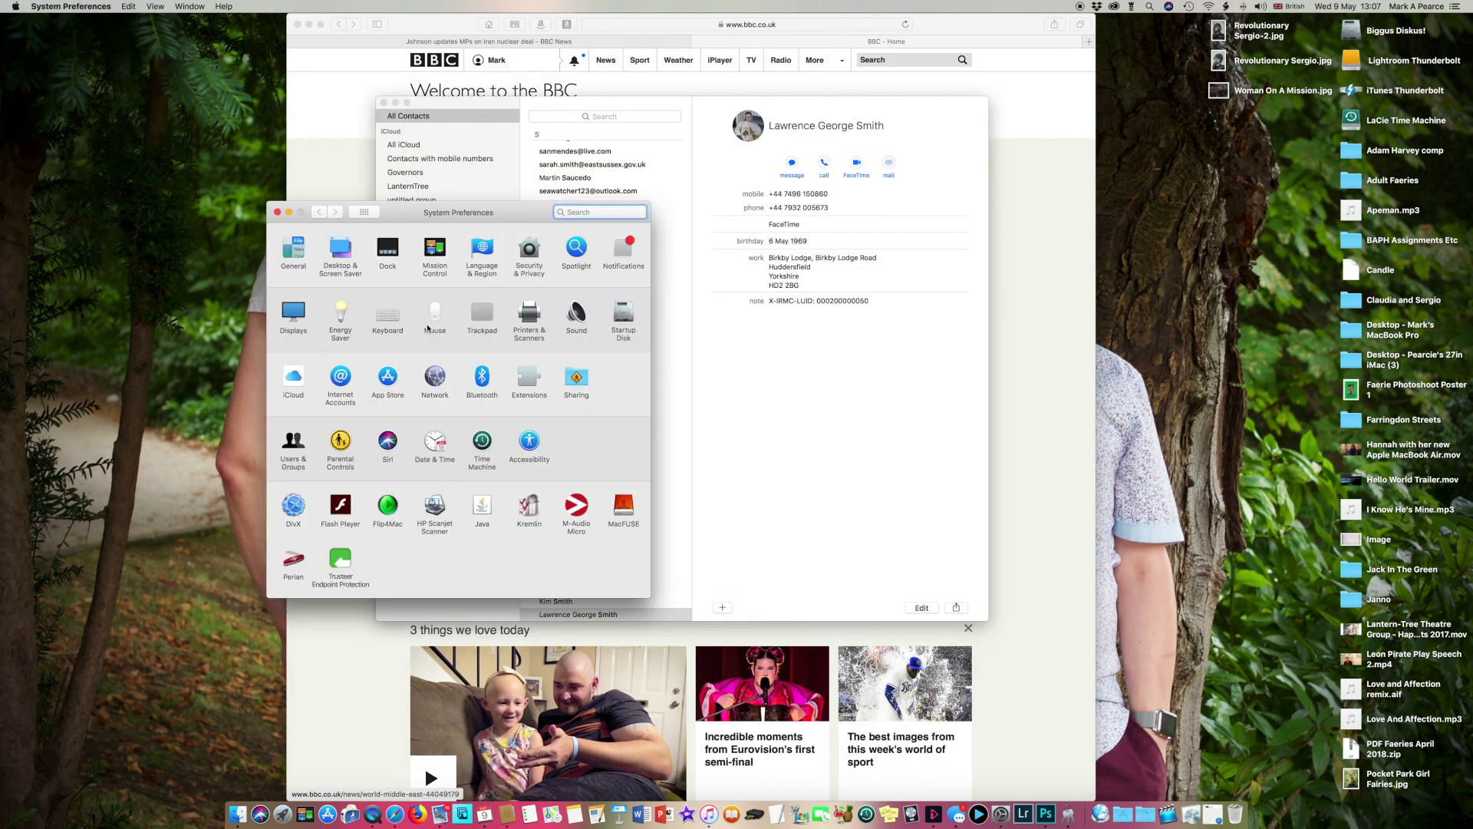
click(385, 102)
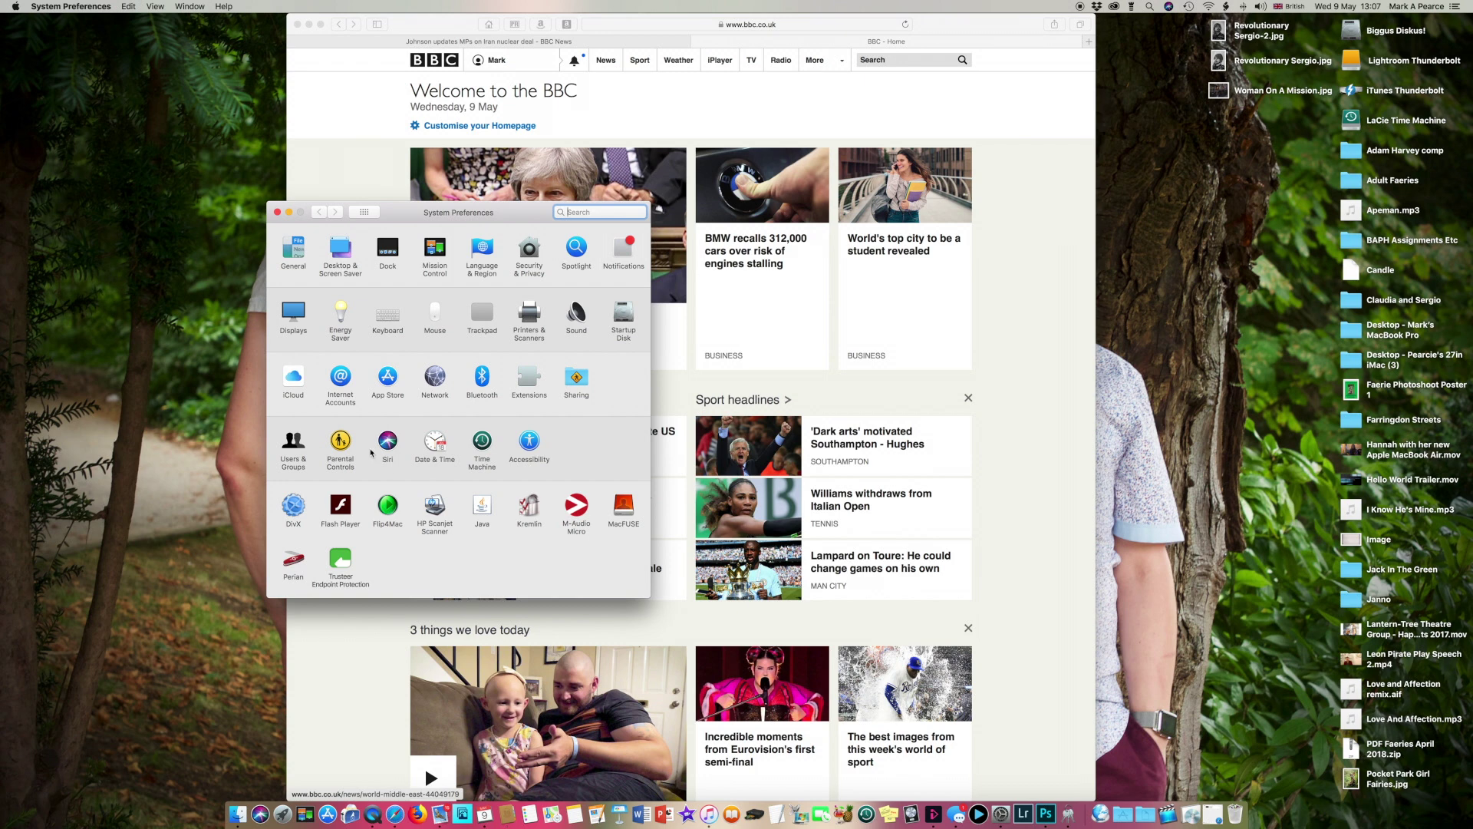
Open the iCloud settings, dismiss the Back to My Mac password request and review the list of synced services.
click(305, 380)
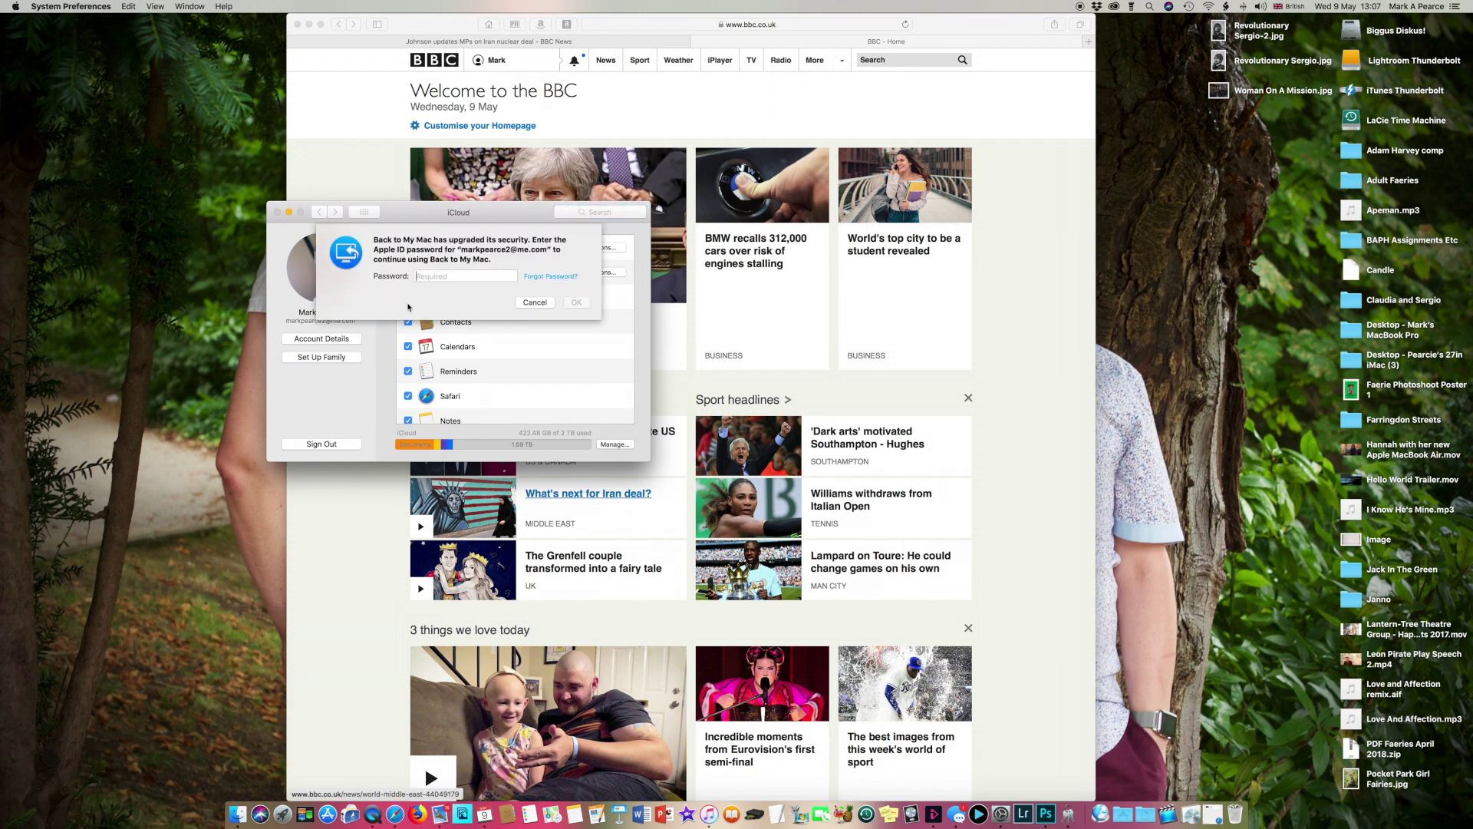
key(Escape)
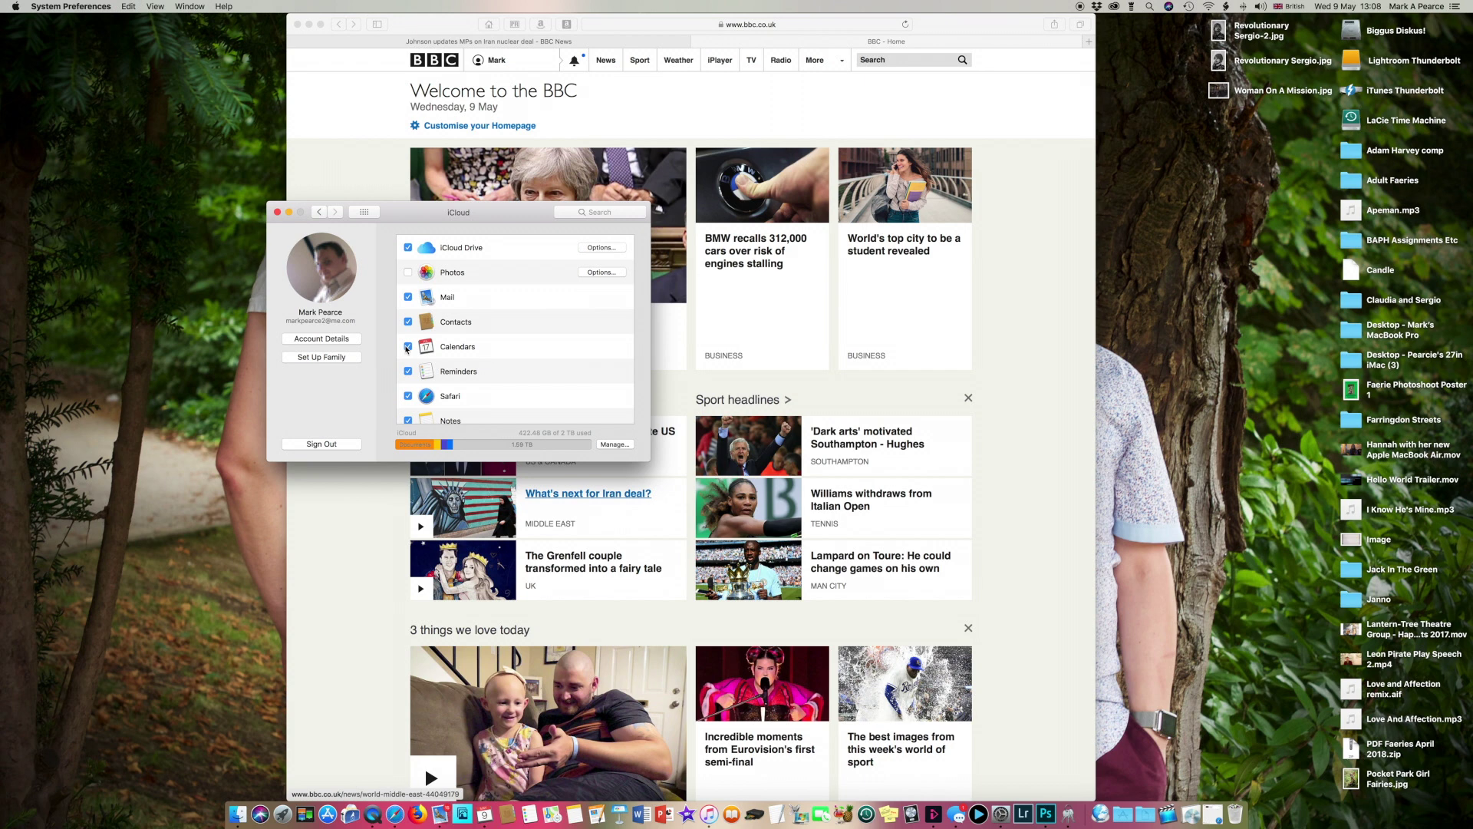
scroll(414, 322, down, 3)
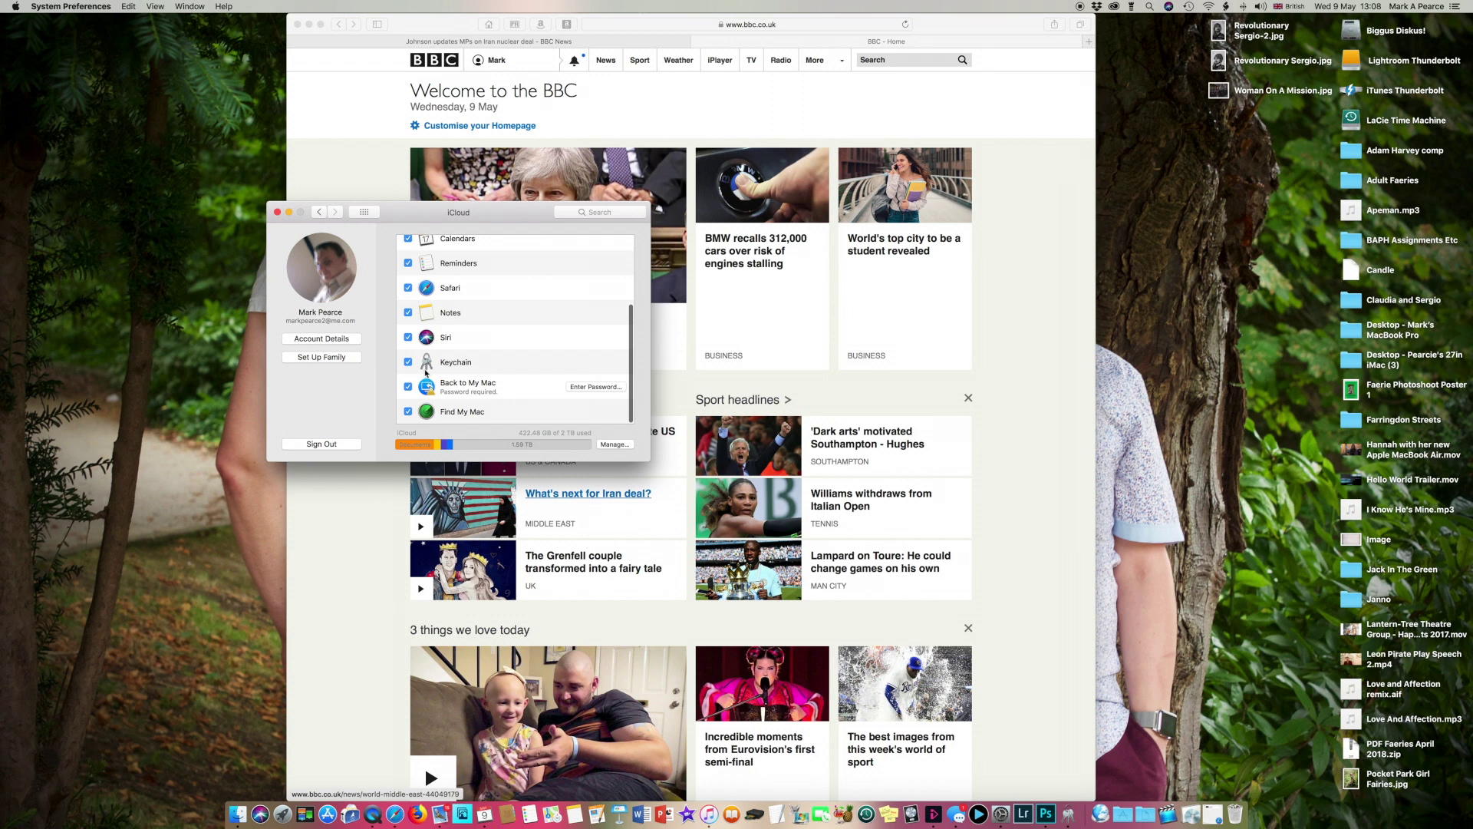
click(337, 672)
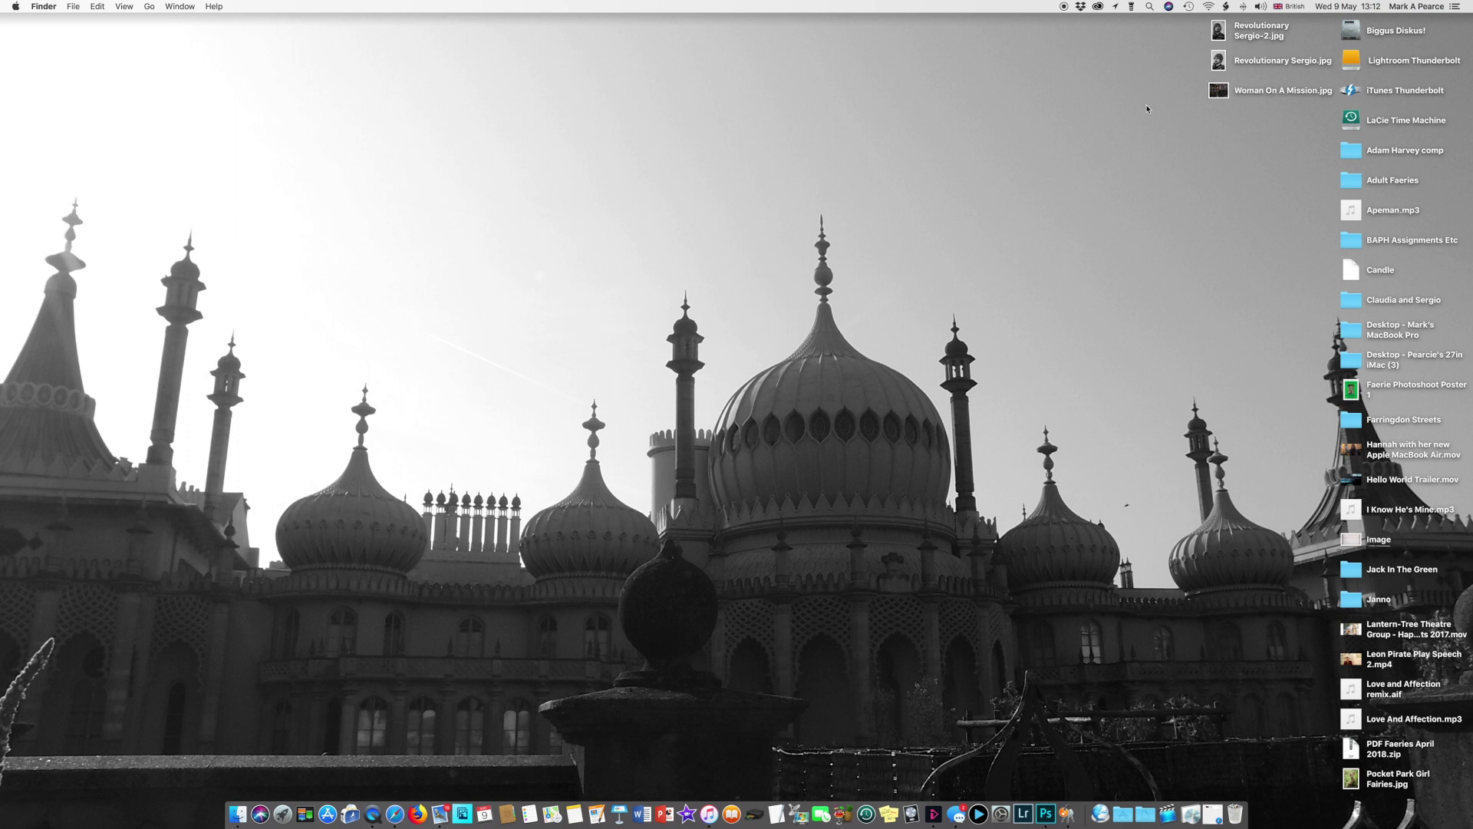
Gather Revolutionary Sergio-2.jpg, Revolutionary Sergio.jpg, Woman On A Mission.jpg, Image and Pocket Park Girl Fairies.jpg into a new desktop folder named "Rubbish on my desktop".
click(1250, 29)
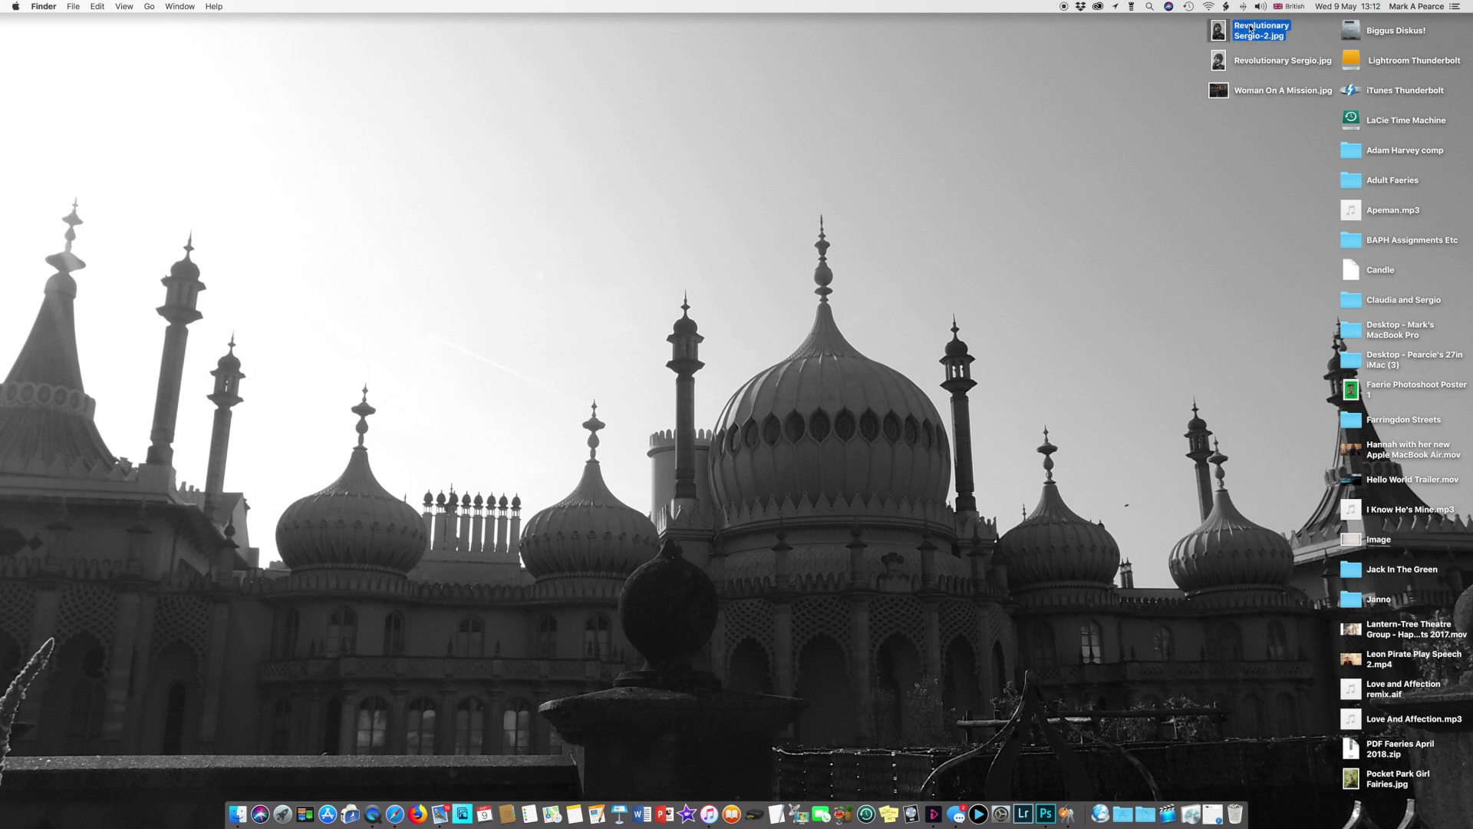
shift+click(1249, 61)
shift+click(1250, 92)
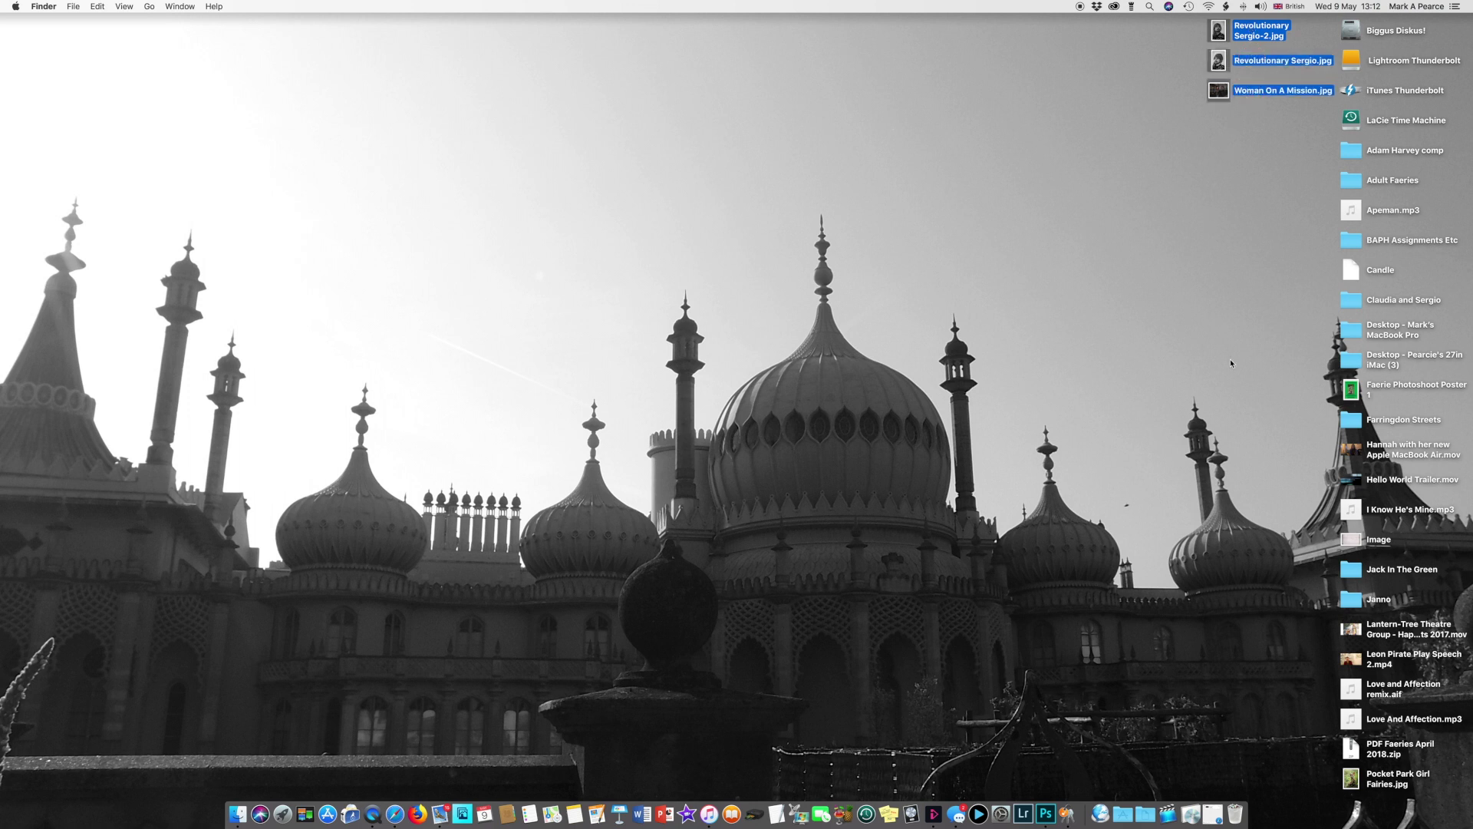
shift+click(1344, 541)
shift+click(1344, 775)
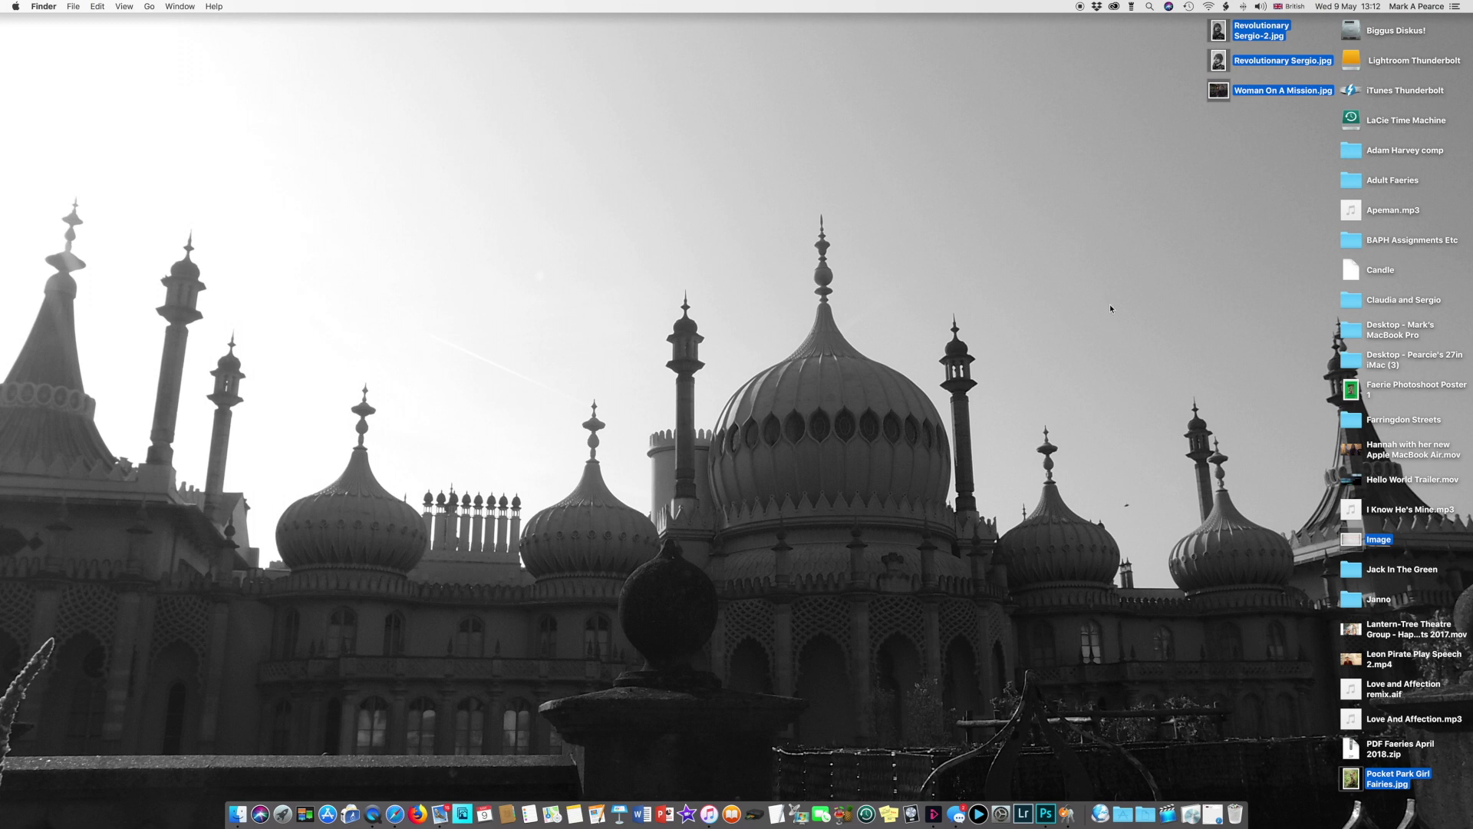
right_click(1245, 32)
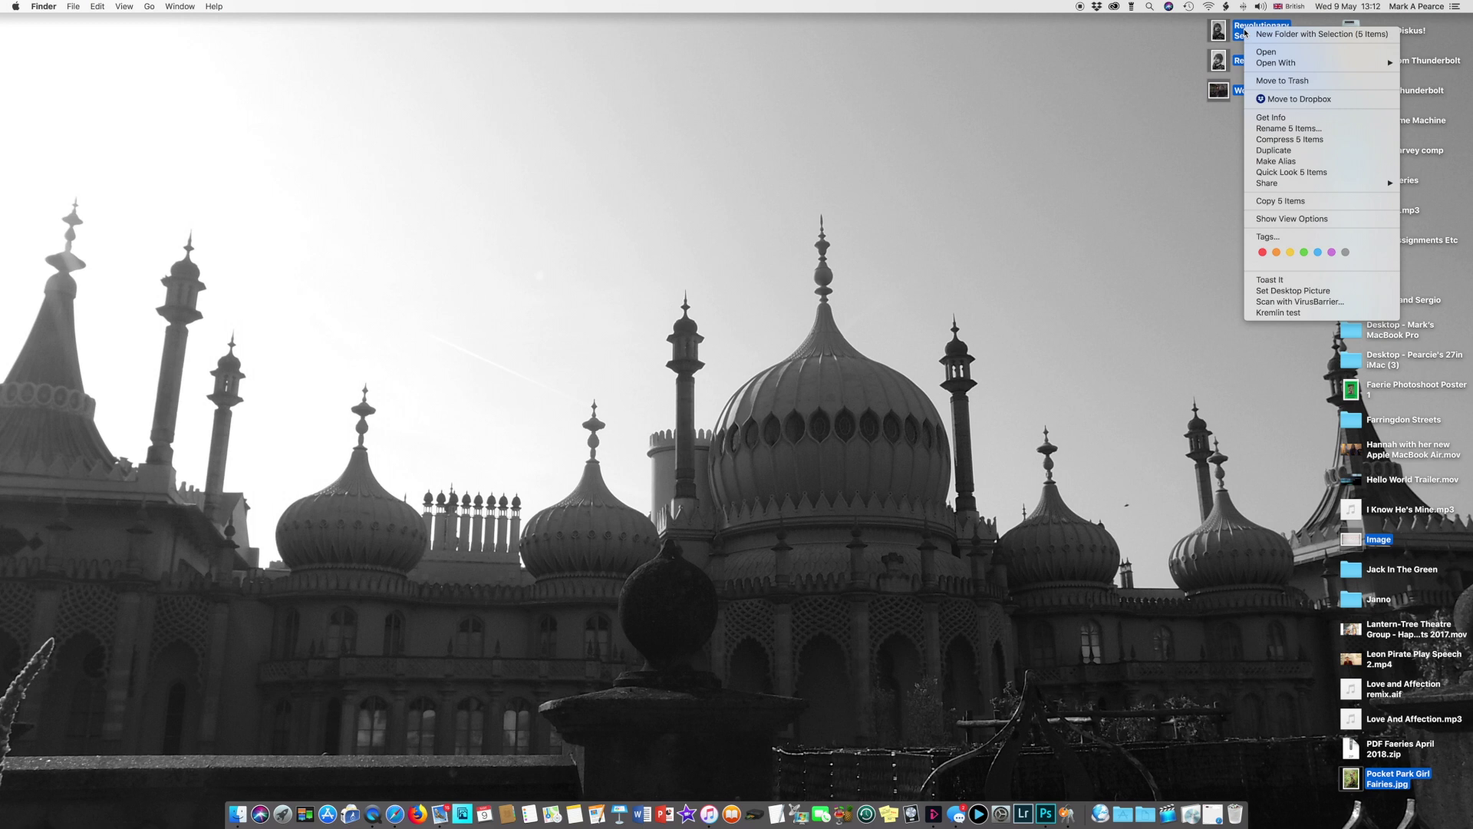
click(1264, 36)
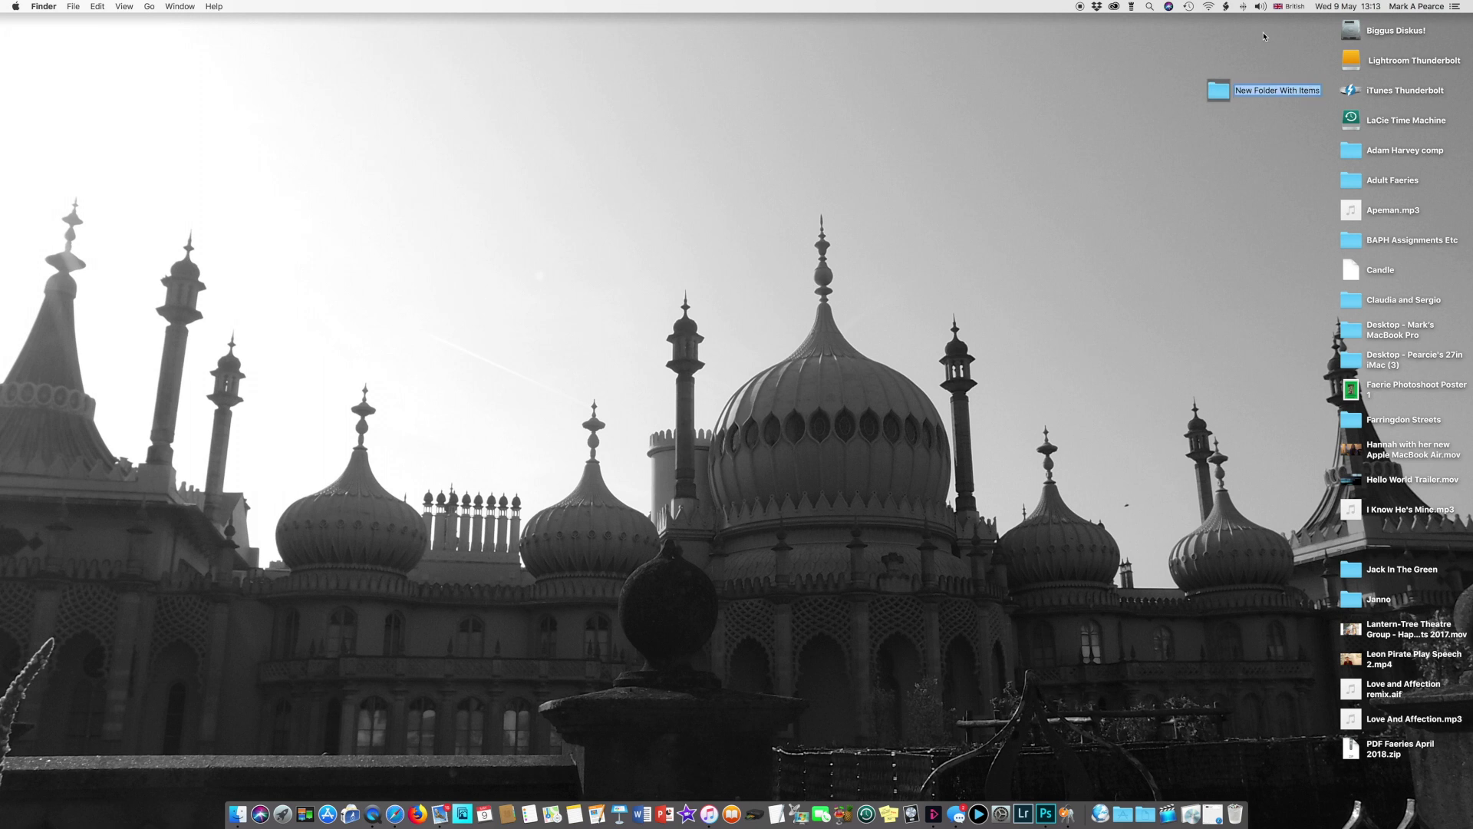
text(Rubbish on my desktop)
key(Return)
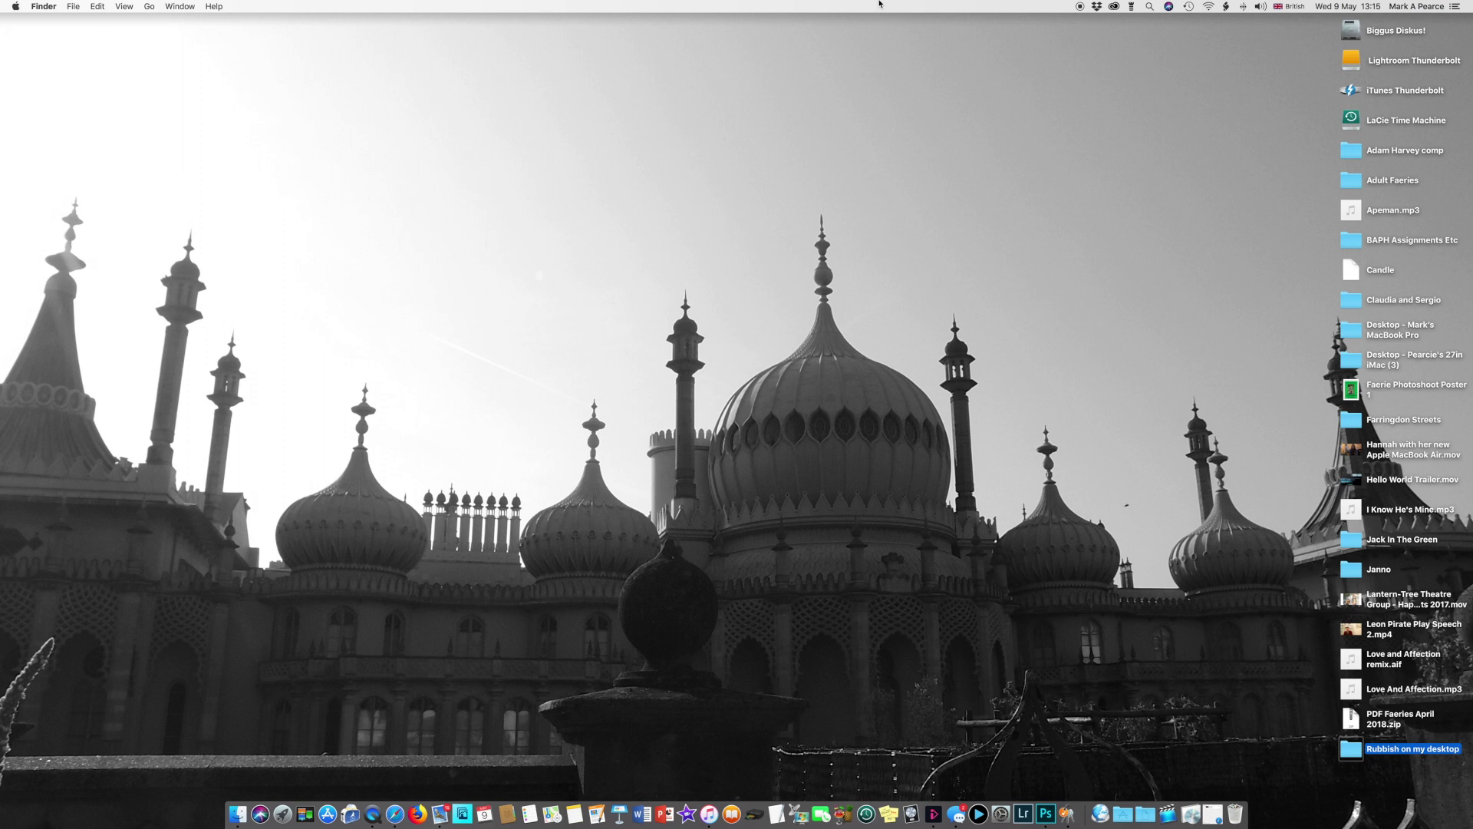
Switch to Pages with the Vote Sergio document and look through its available export formats.
click(658, 814)
click(597, 811)
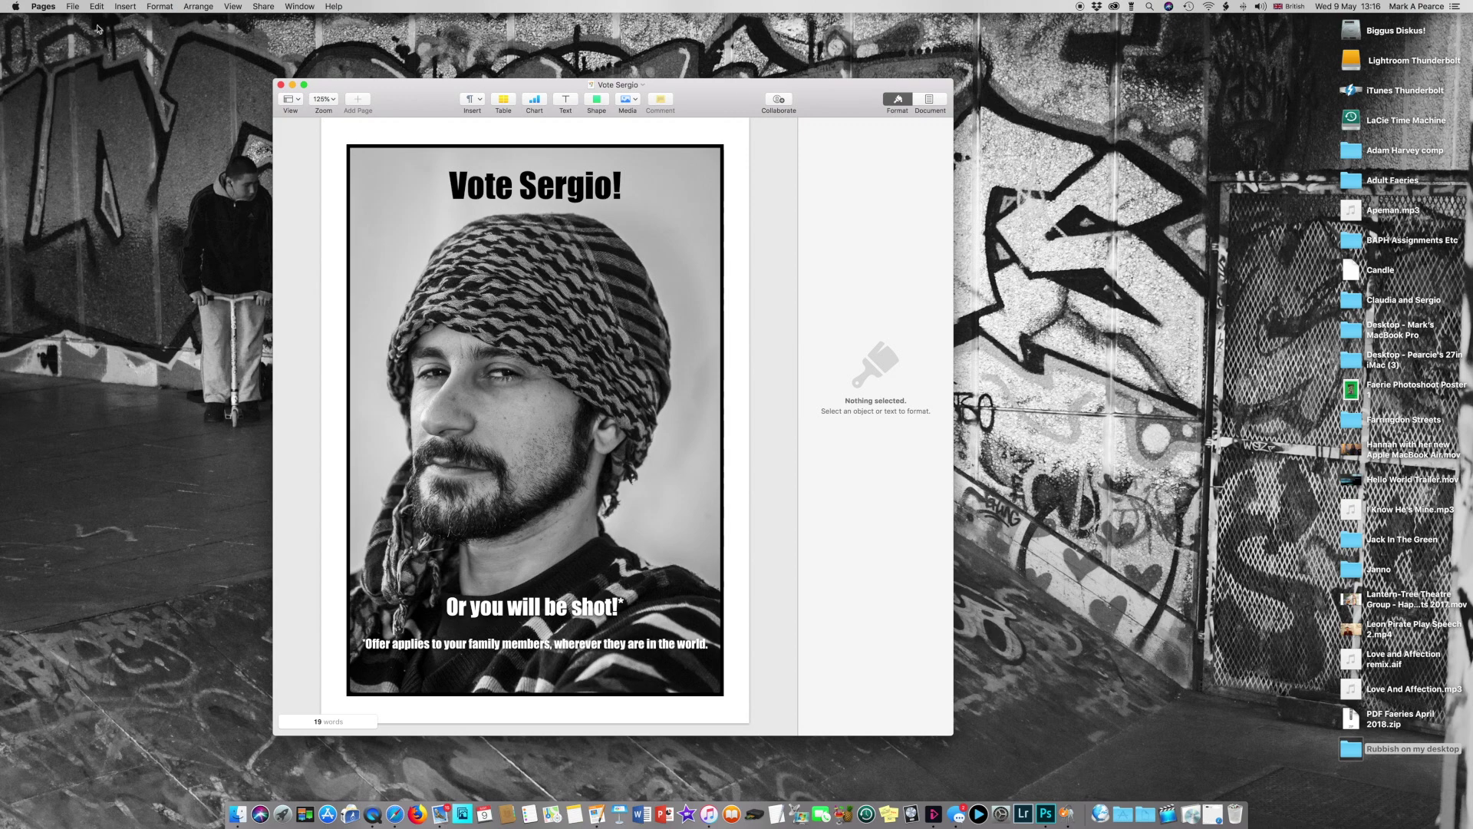
click(73, 8)
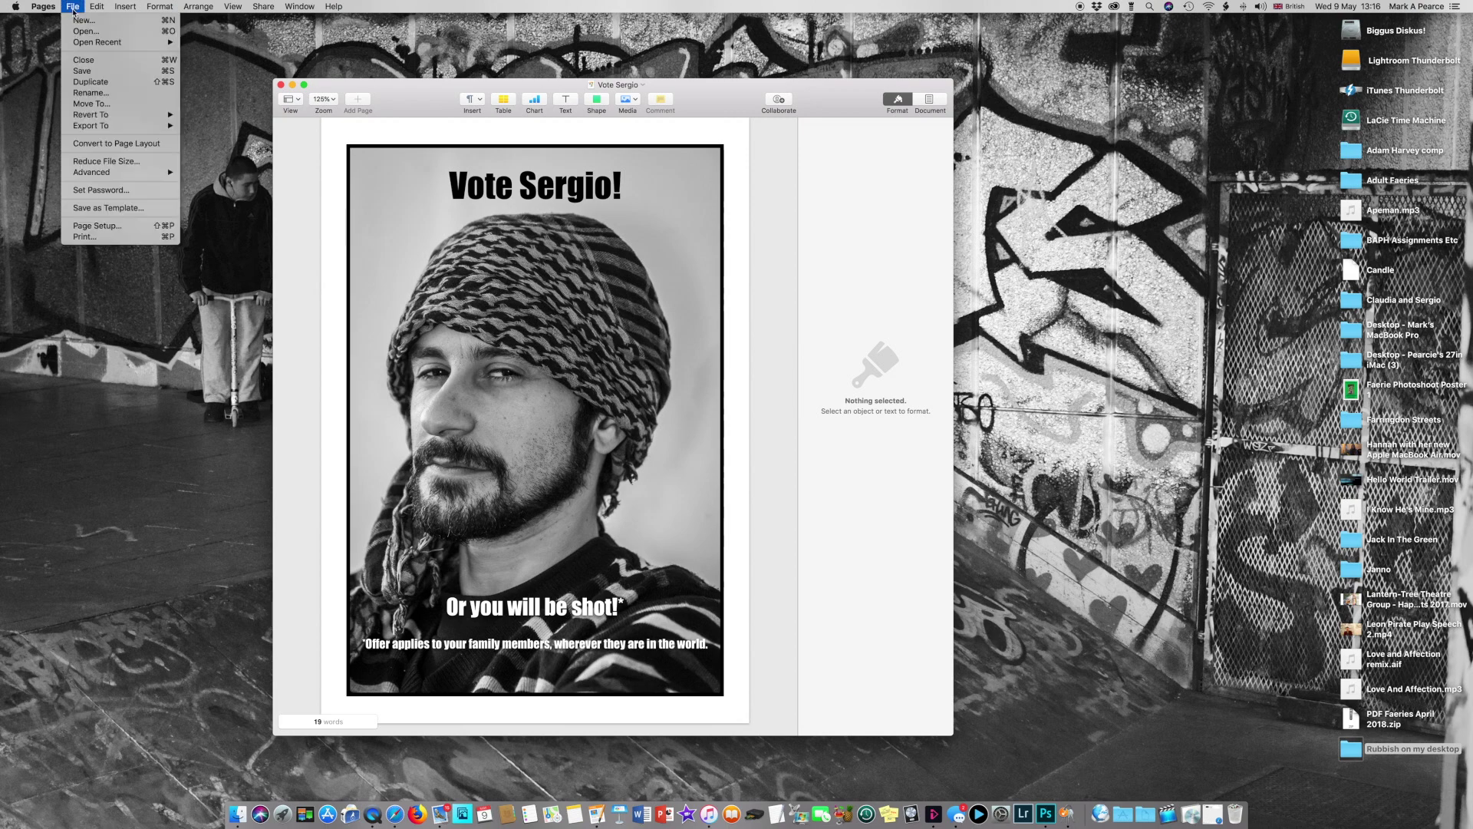
mouse_move(90, 131)
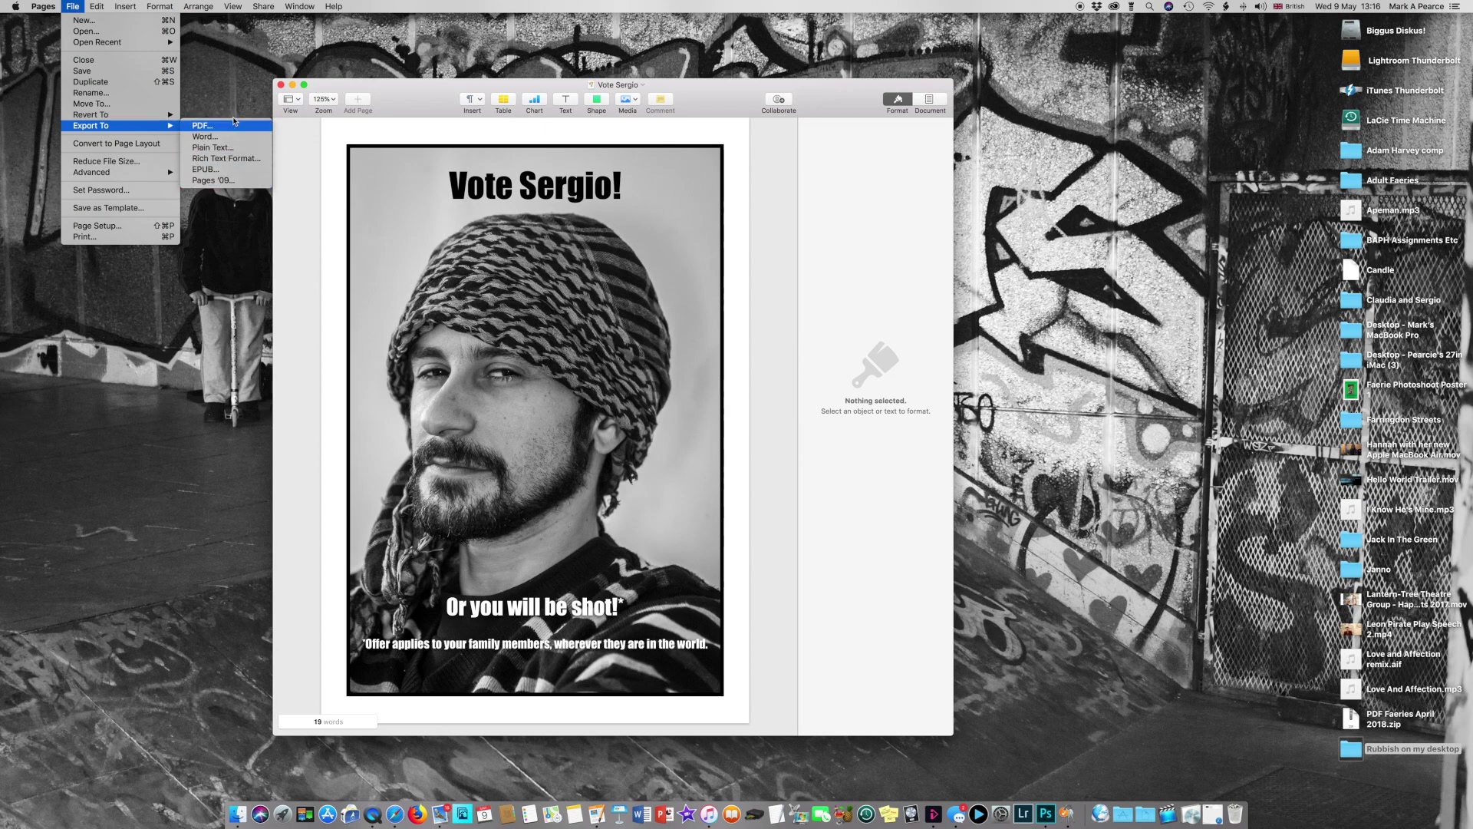
mouse_move(151, 129)
click(964, 719)
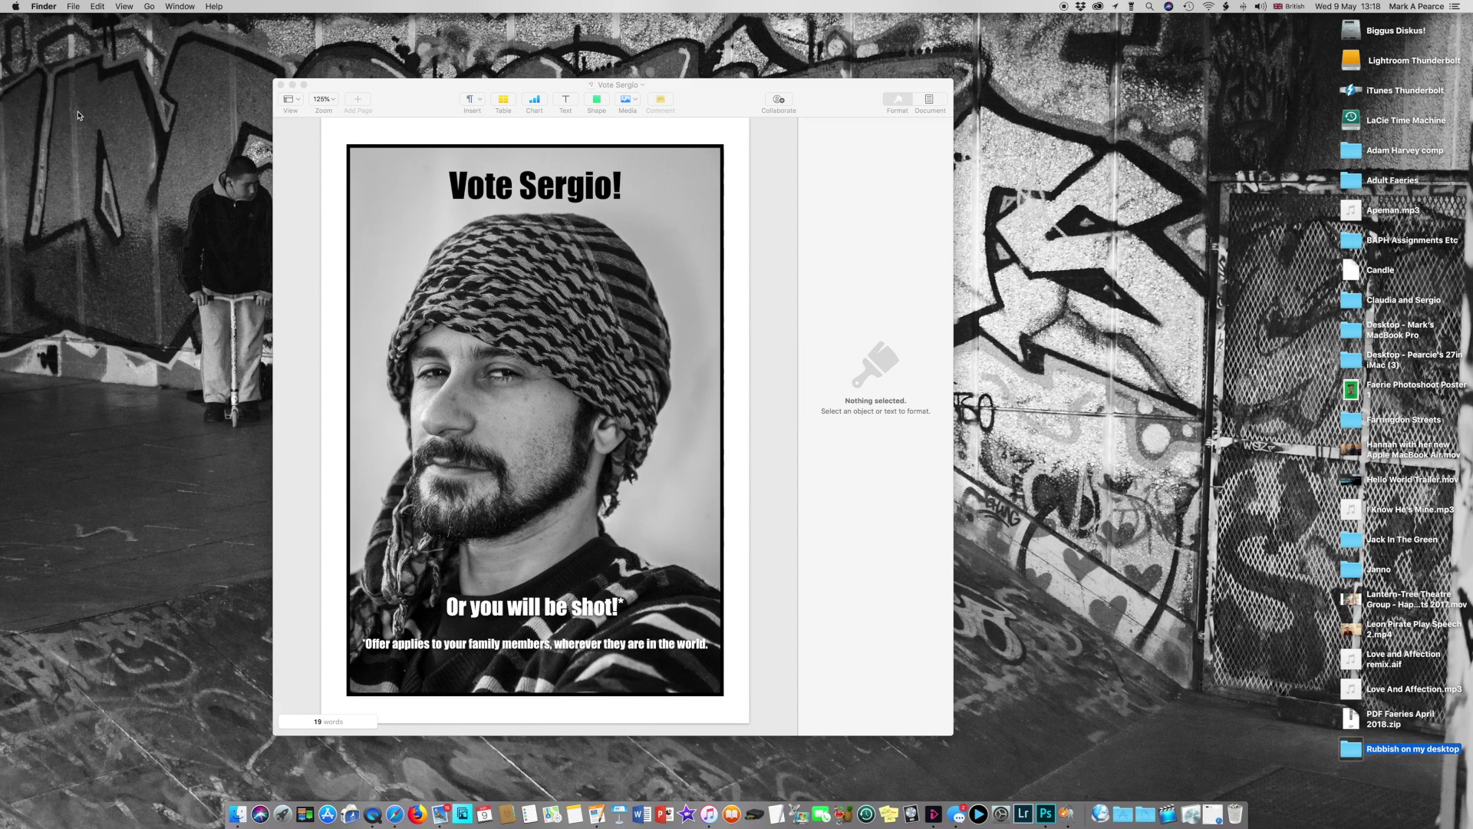
Set up a PDF export of the Vote Sergio document with Best image quality and proceed to the save options.
click(284, 183)
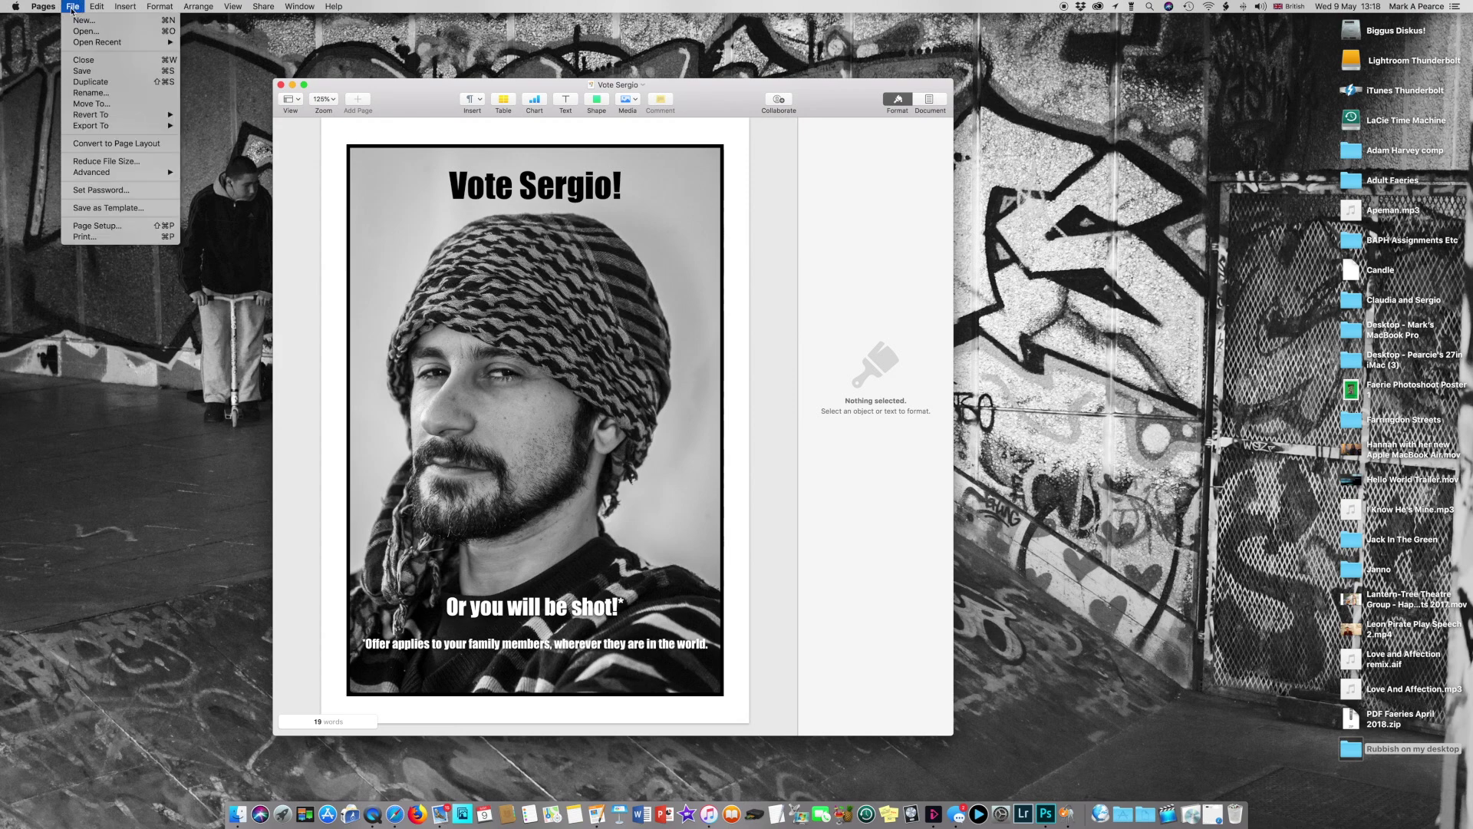
click(202, 128)
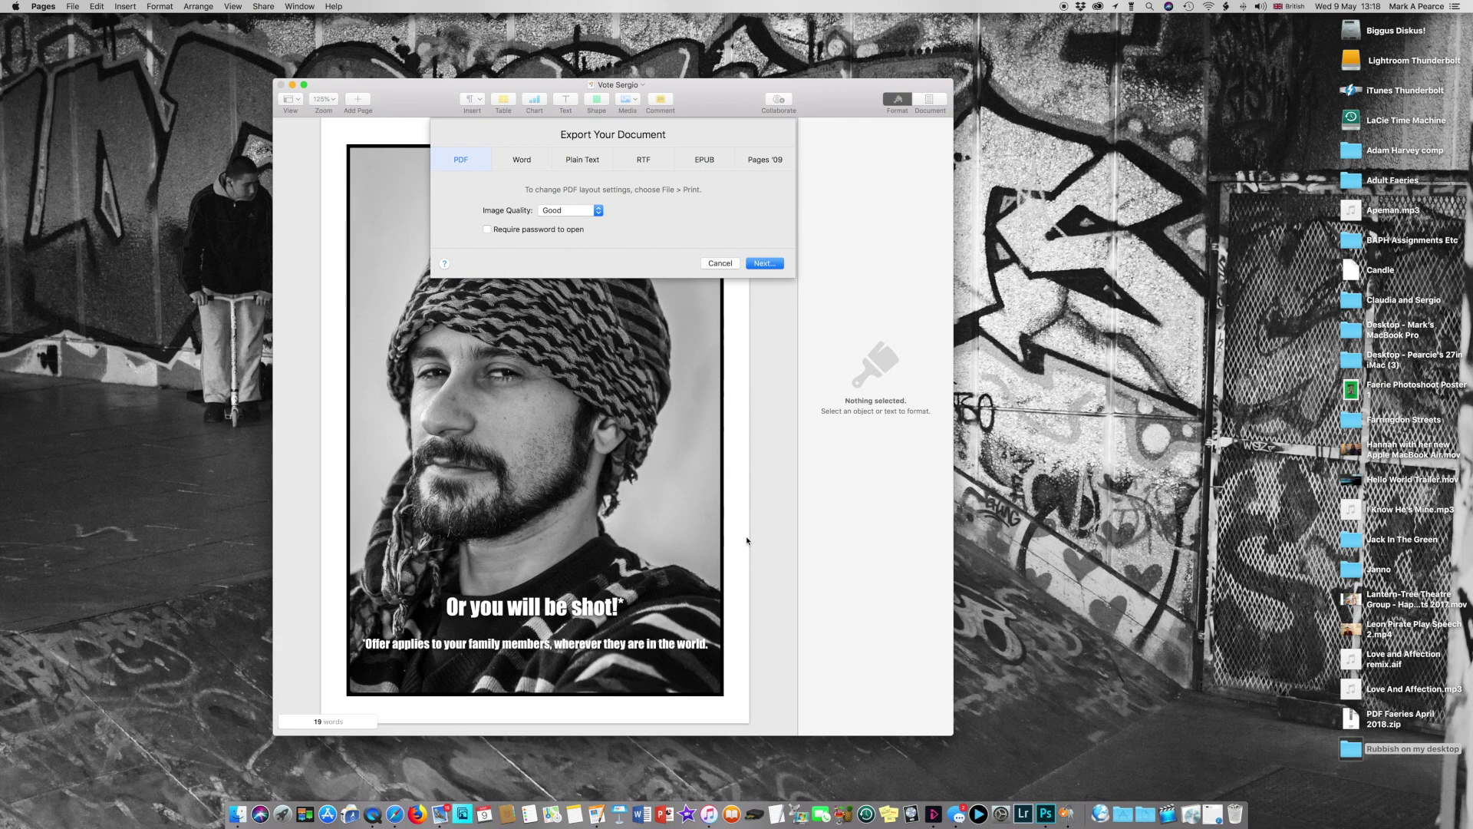
click(597, 211)
click(567, 237)
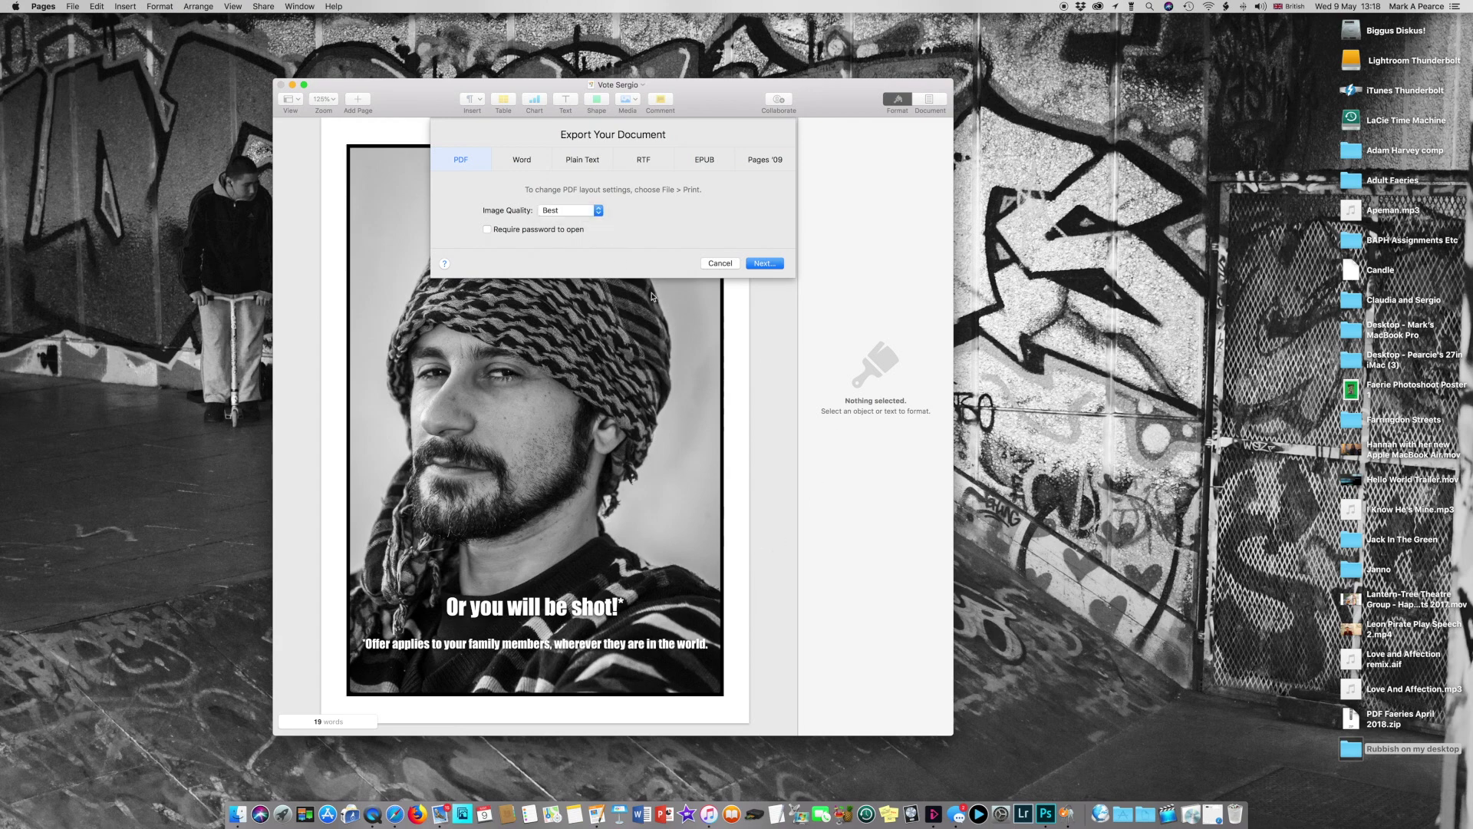
click(758, 266)
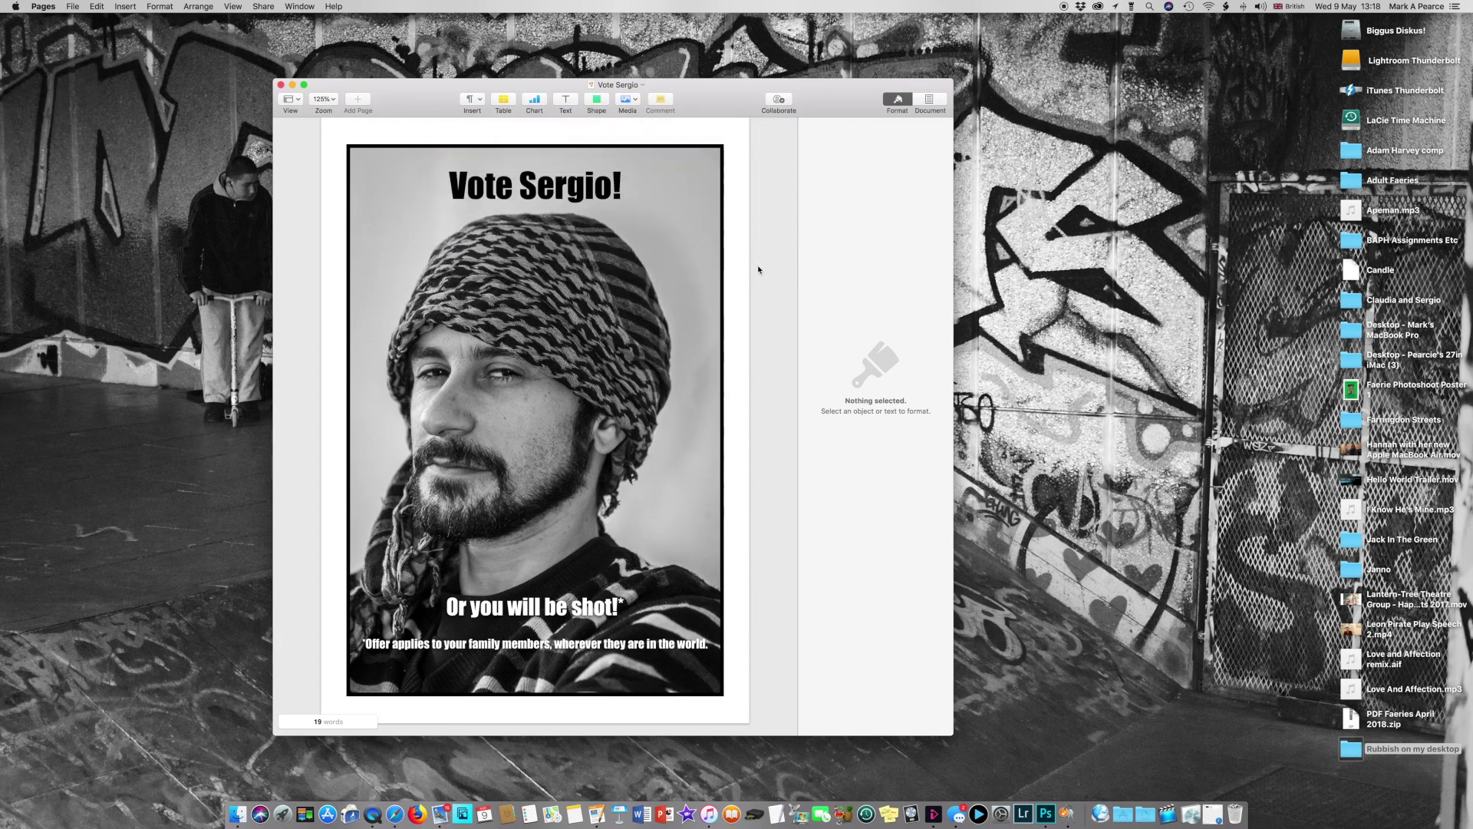
Export the PDF as "Vote Sergio" into the "Rubbish on my desktop" folder on the Desktop.
scroll(638, 296, down, 5)
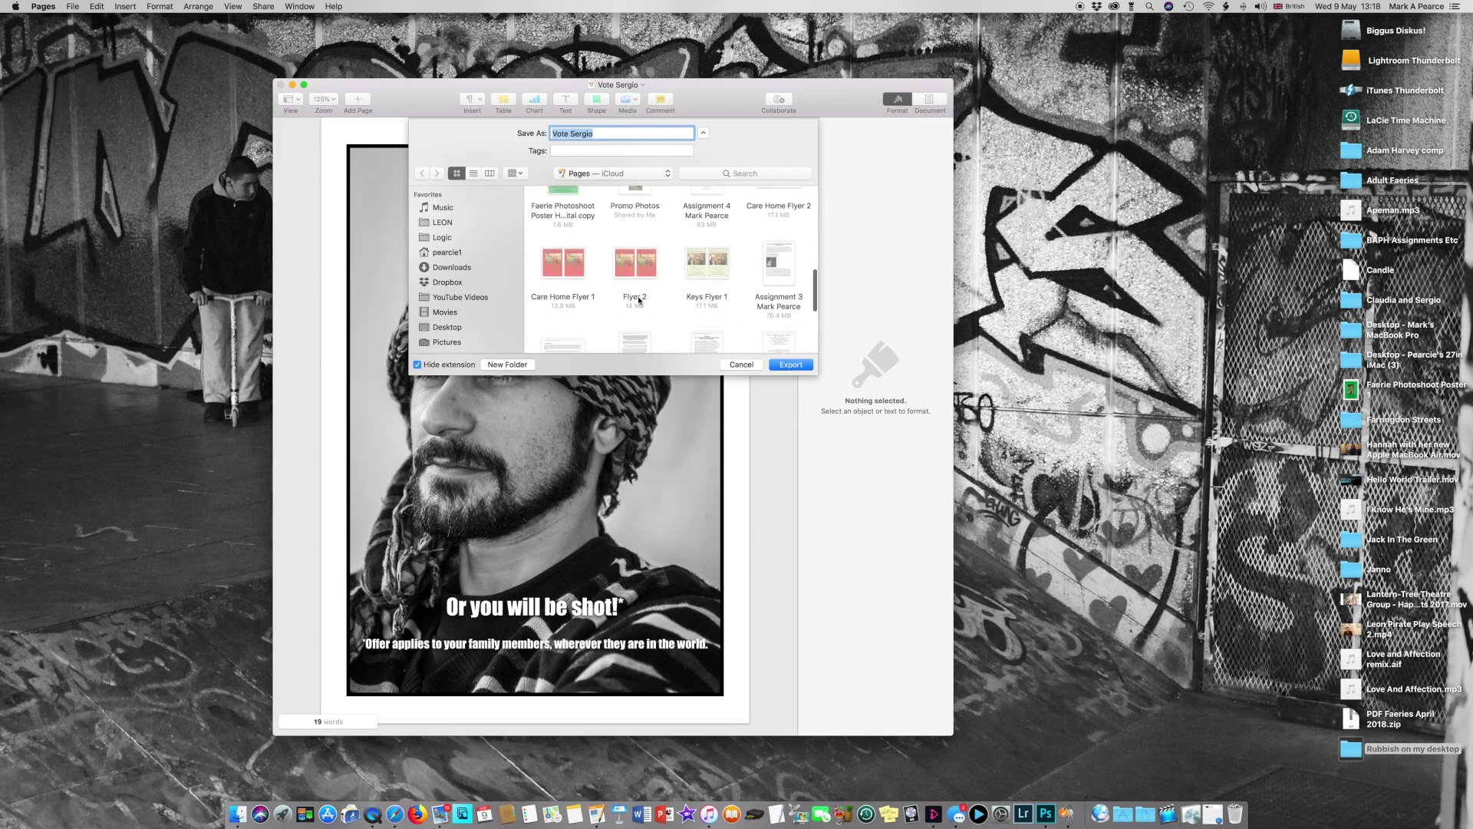
scroll(638, 300, up, 10)
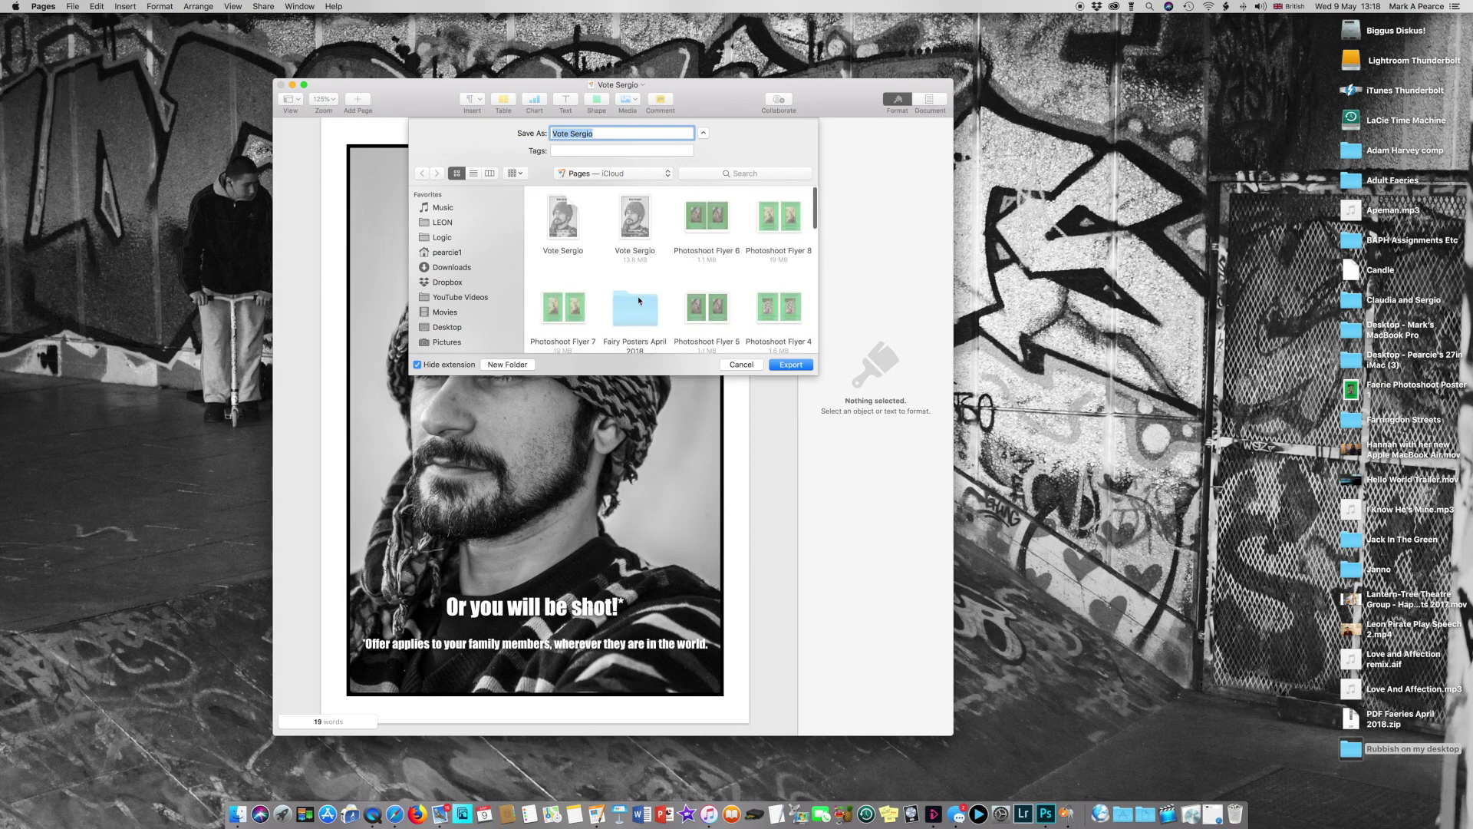
click(451, 326)
click(571, 225)
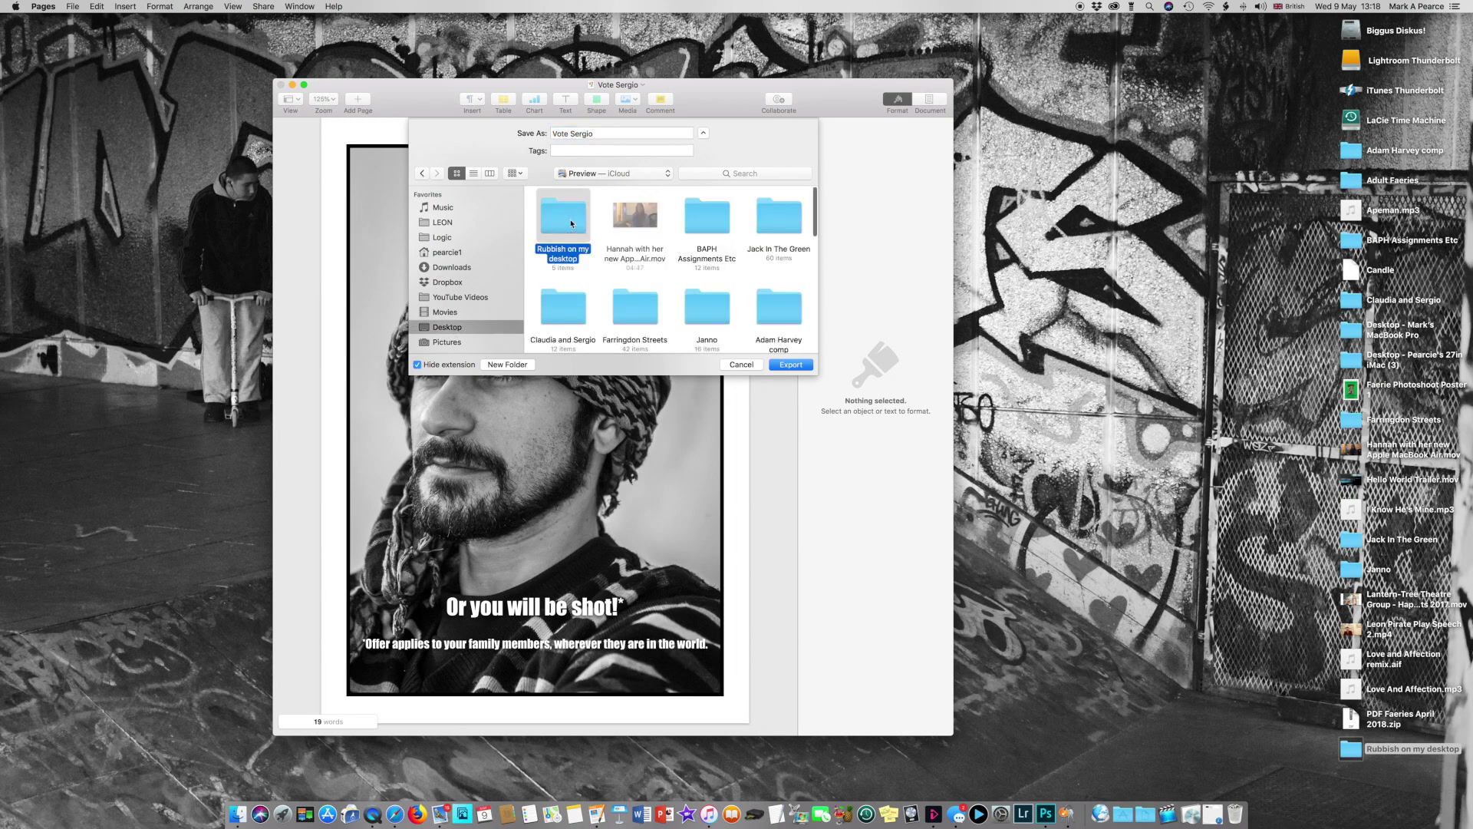
click(607, 132)
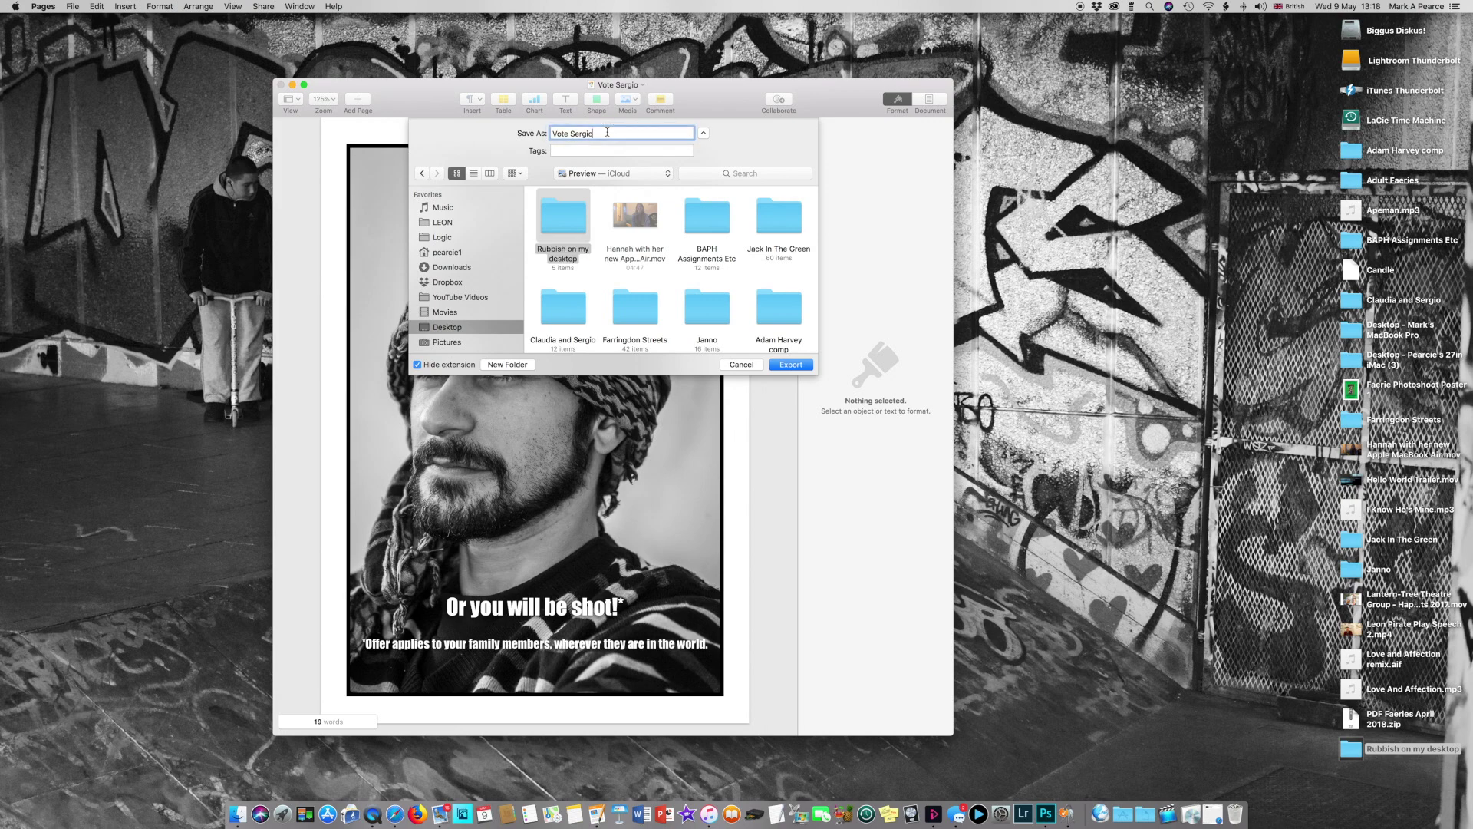
click(789, 361)
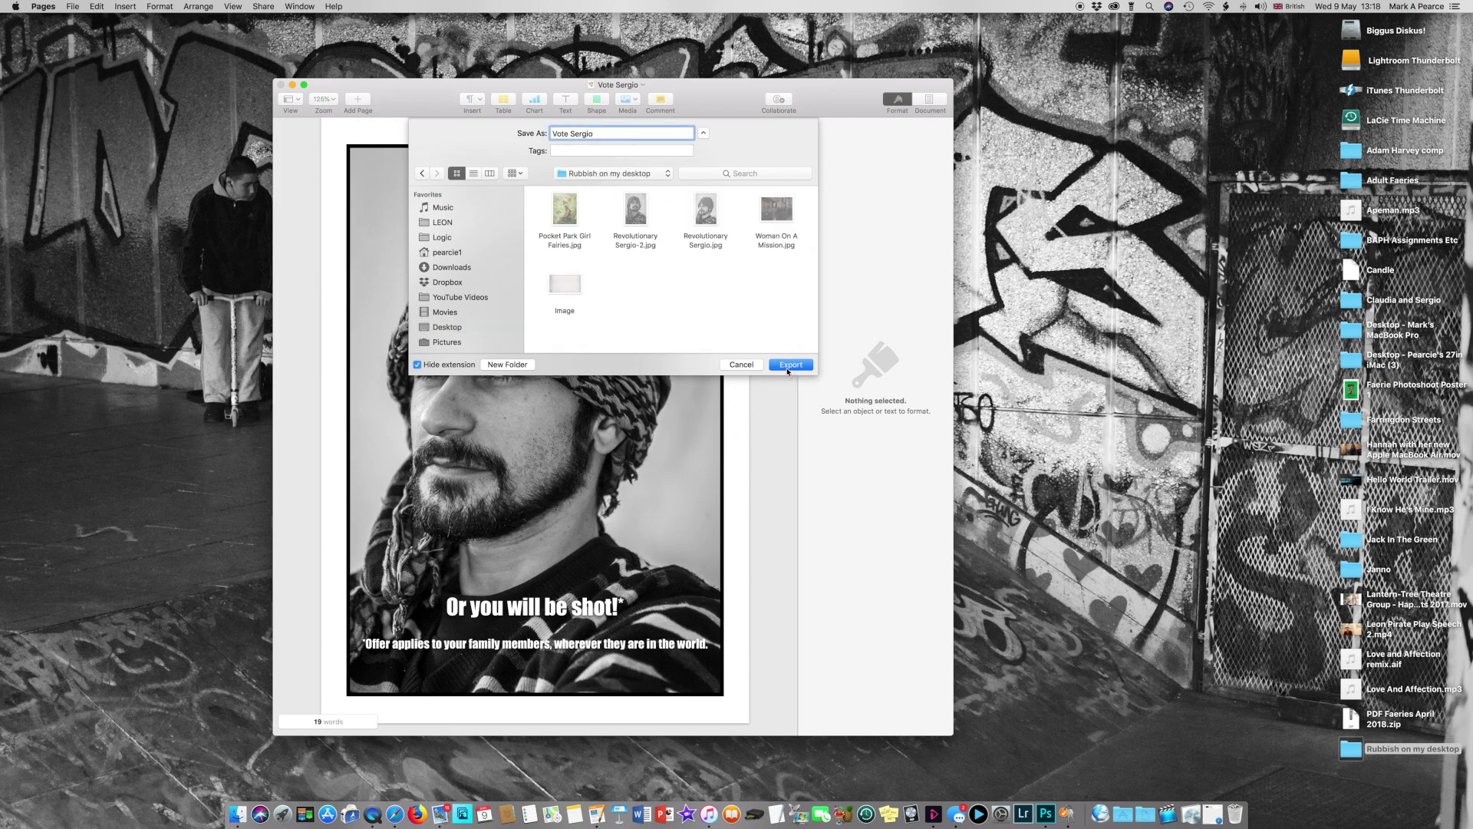
click(787, 369)
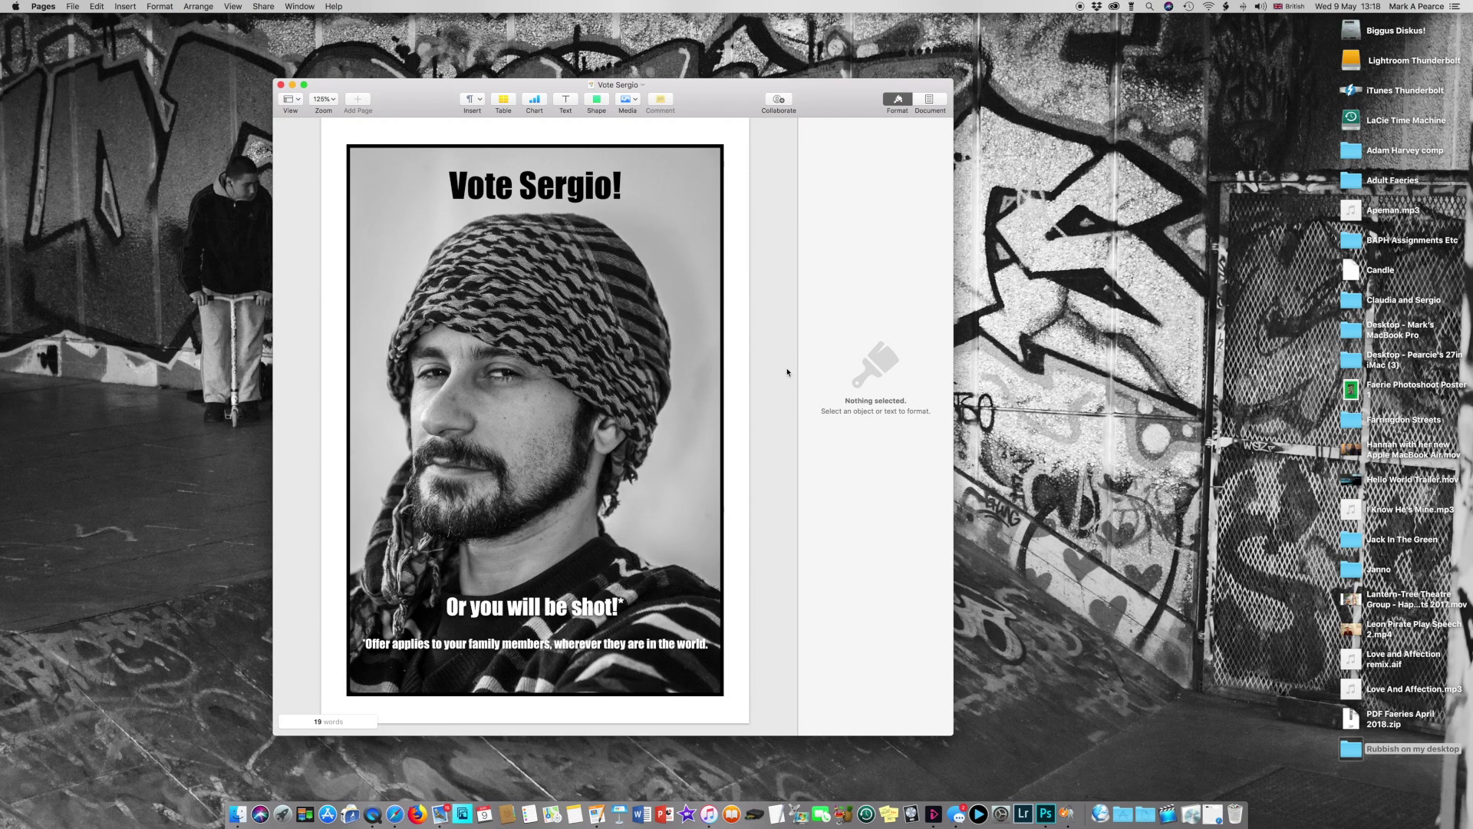
Open the "Rubbish on my desktop" folder and inspect the exported Vote Sergio file alongside the Revolutionary Sergio images.
double_click(1344, 755)
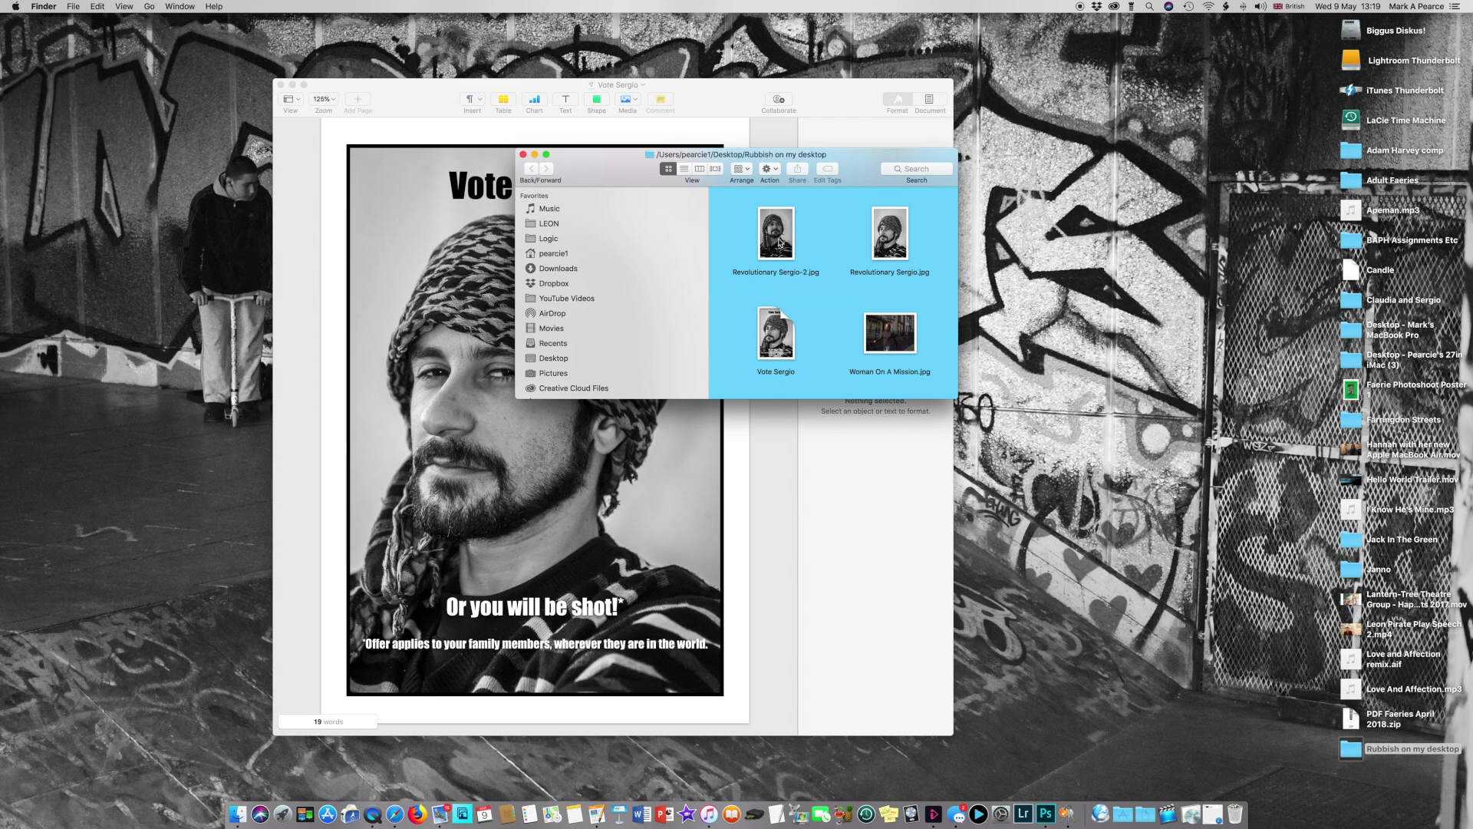
click(782, 244)
click(886, 247)
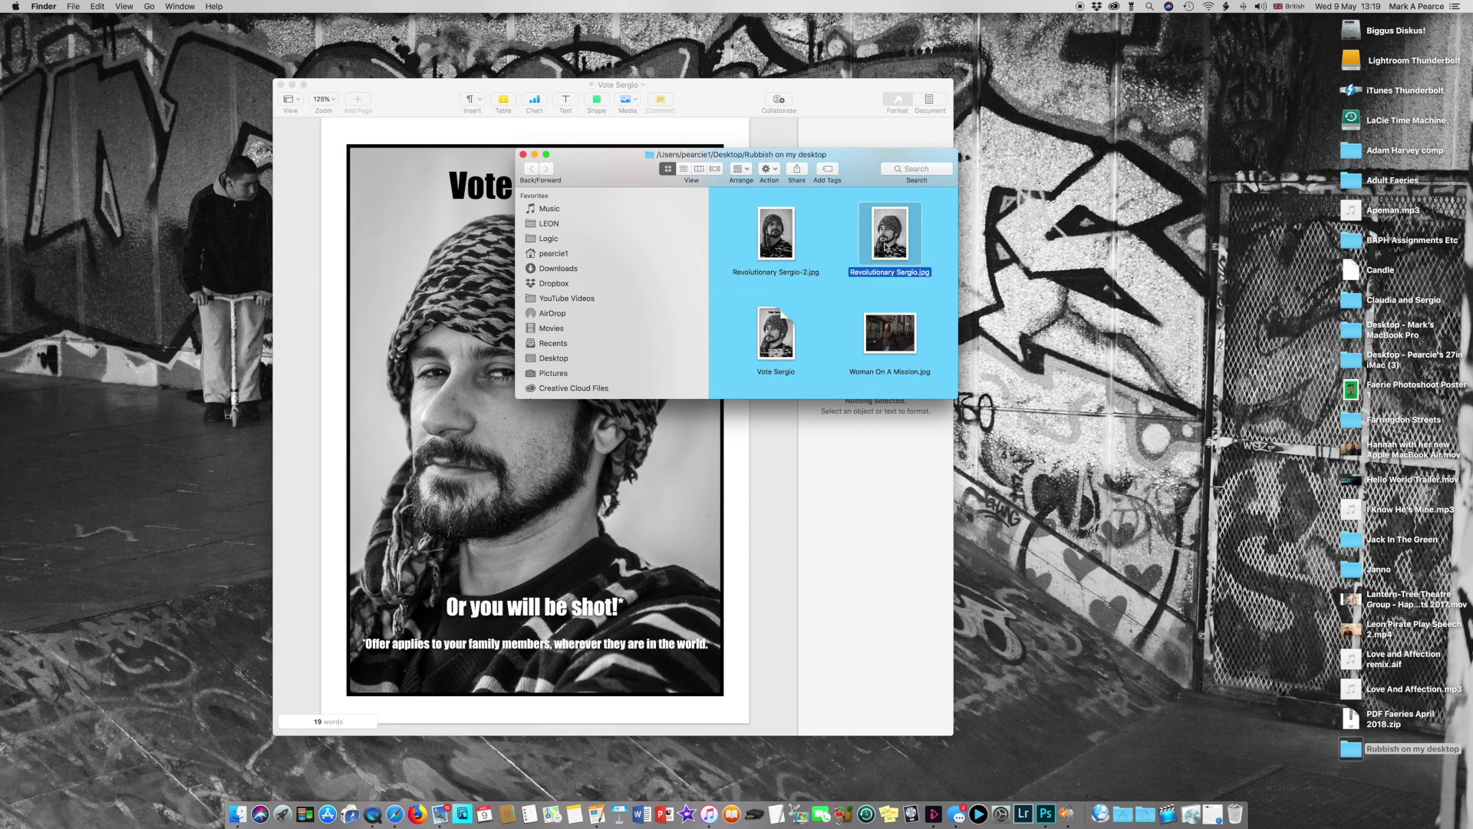
click(774, 241)
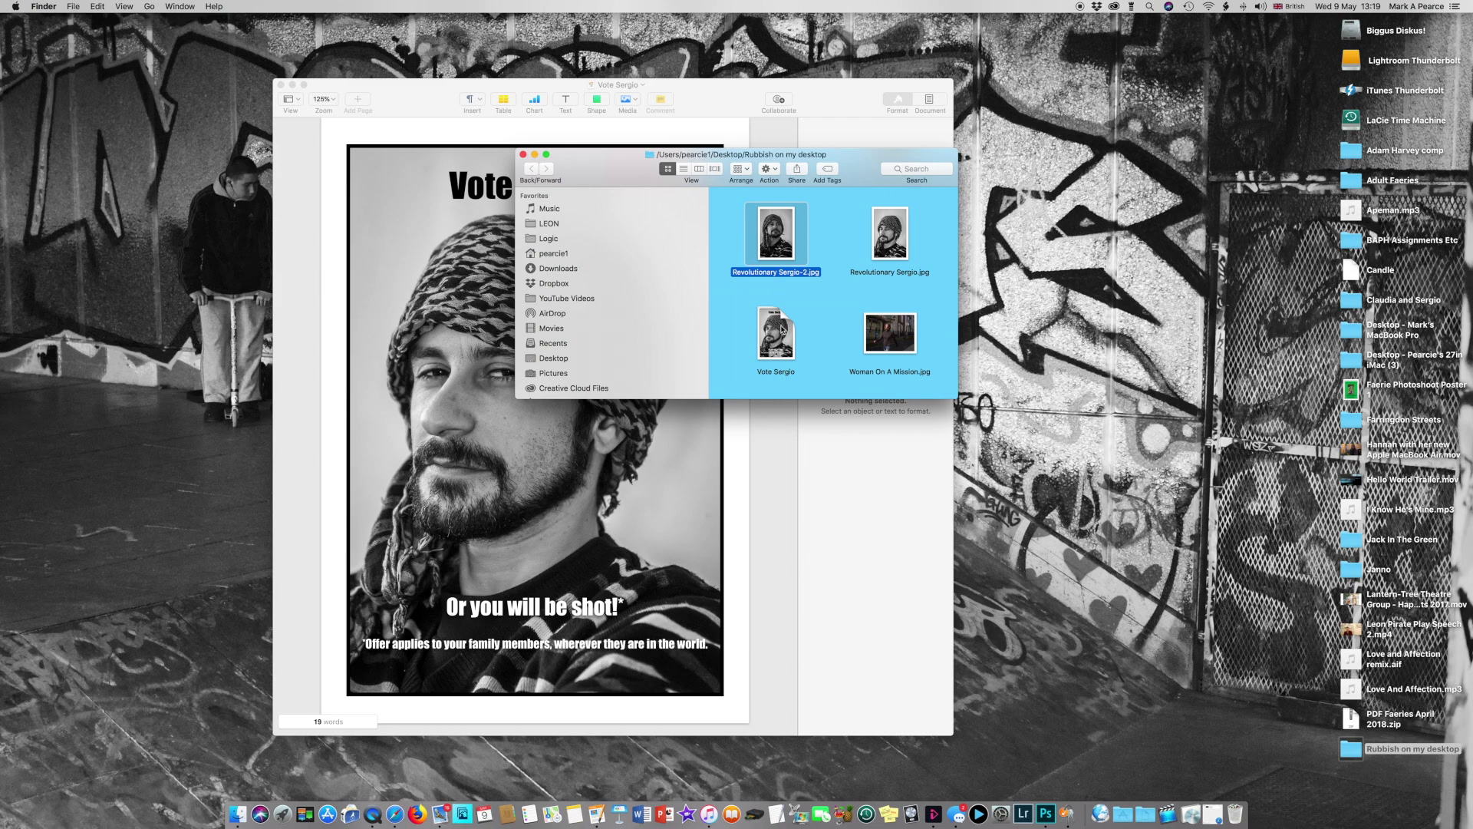
click(782, 329)
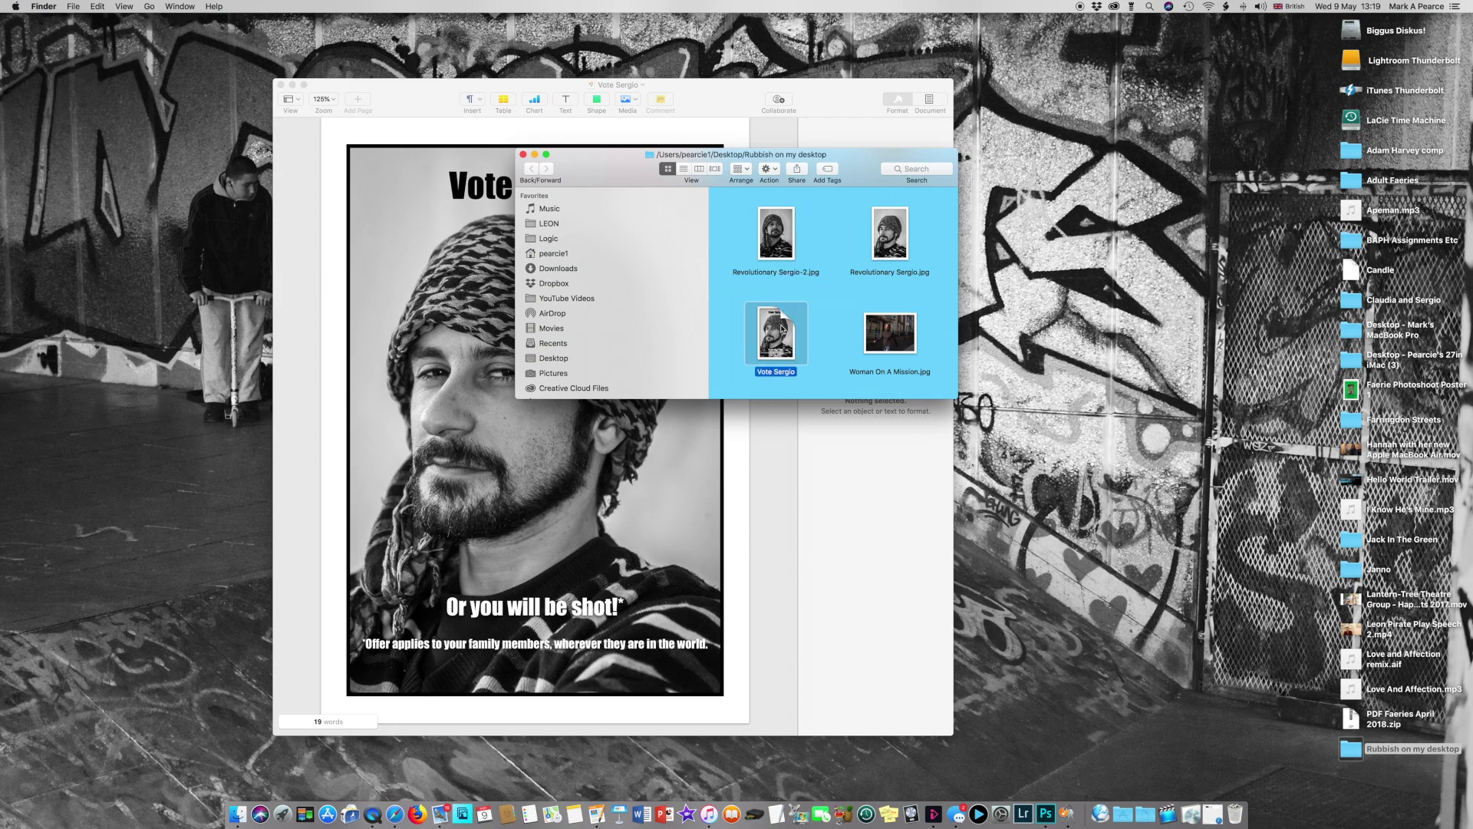
click(899, 246)
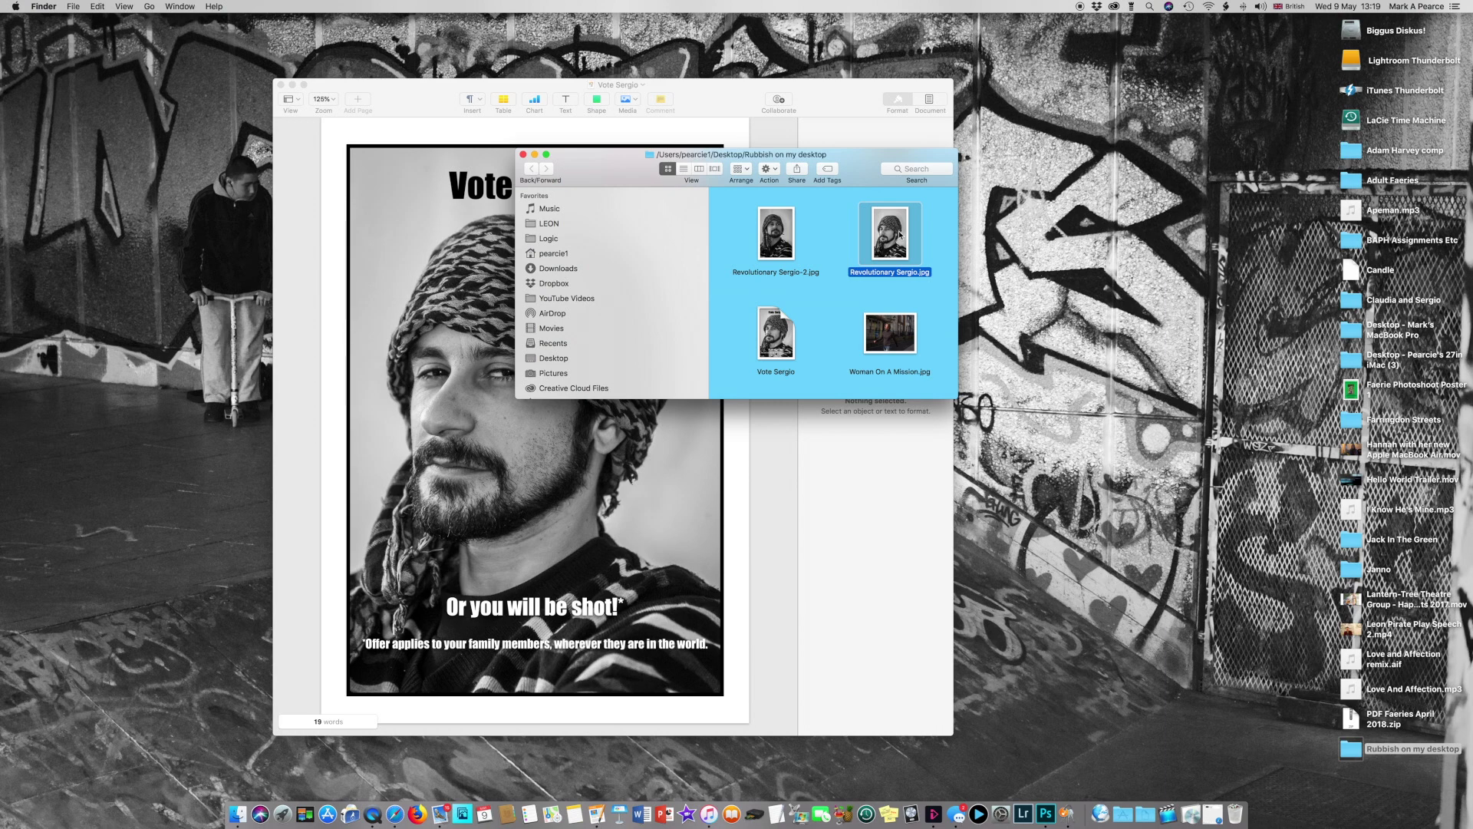
Preview Revolutionary Sergio.jpg and the exported Vote Sergio file with Quick Look, and close the folder window.
key(space)
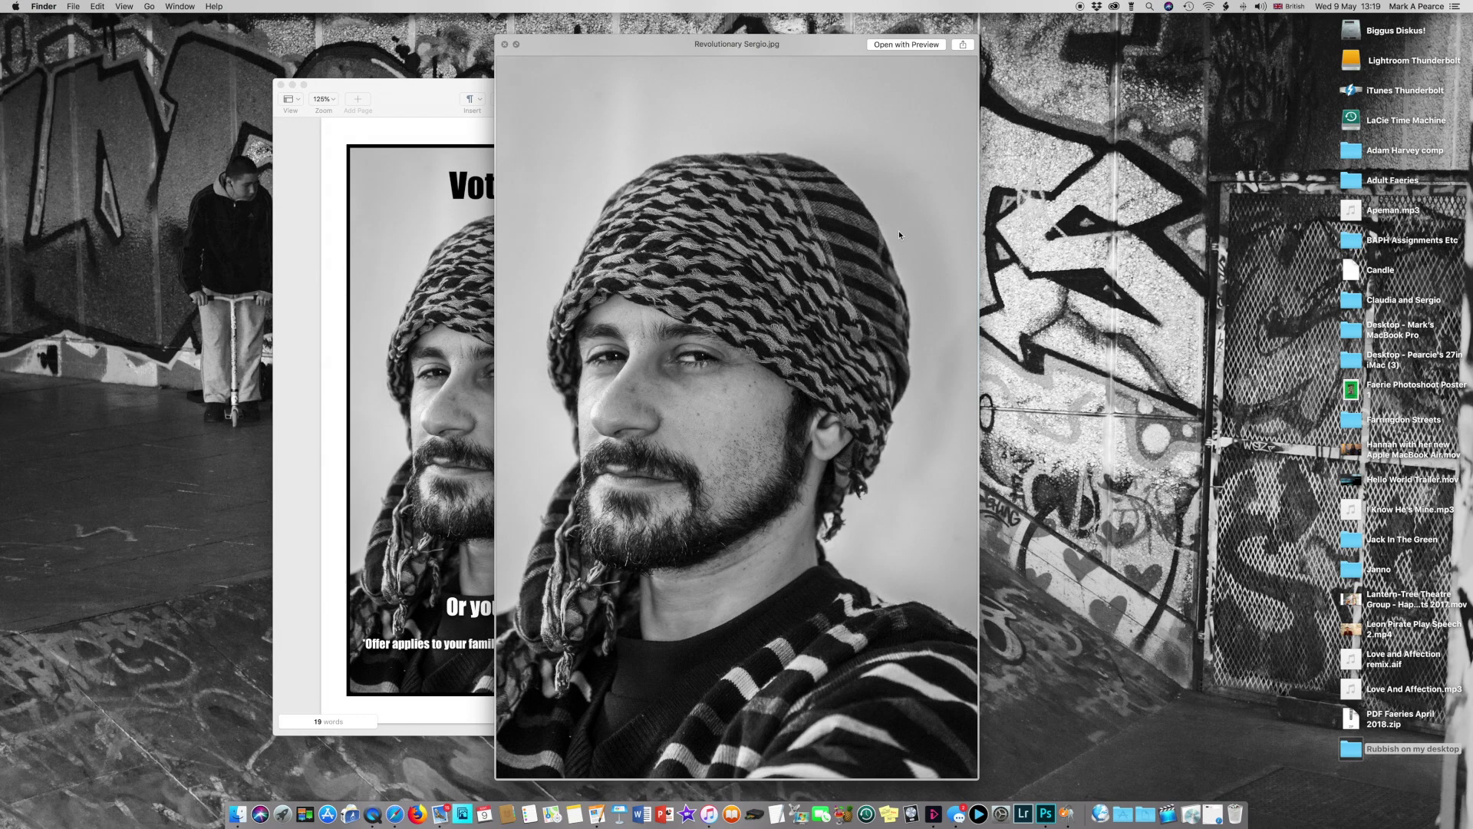
key(space)
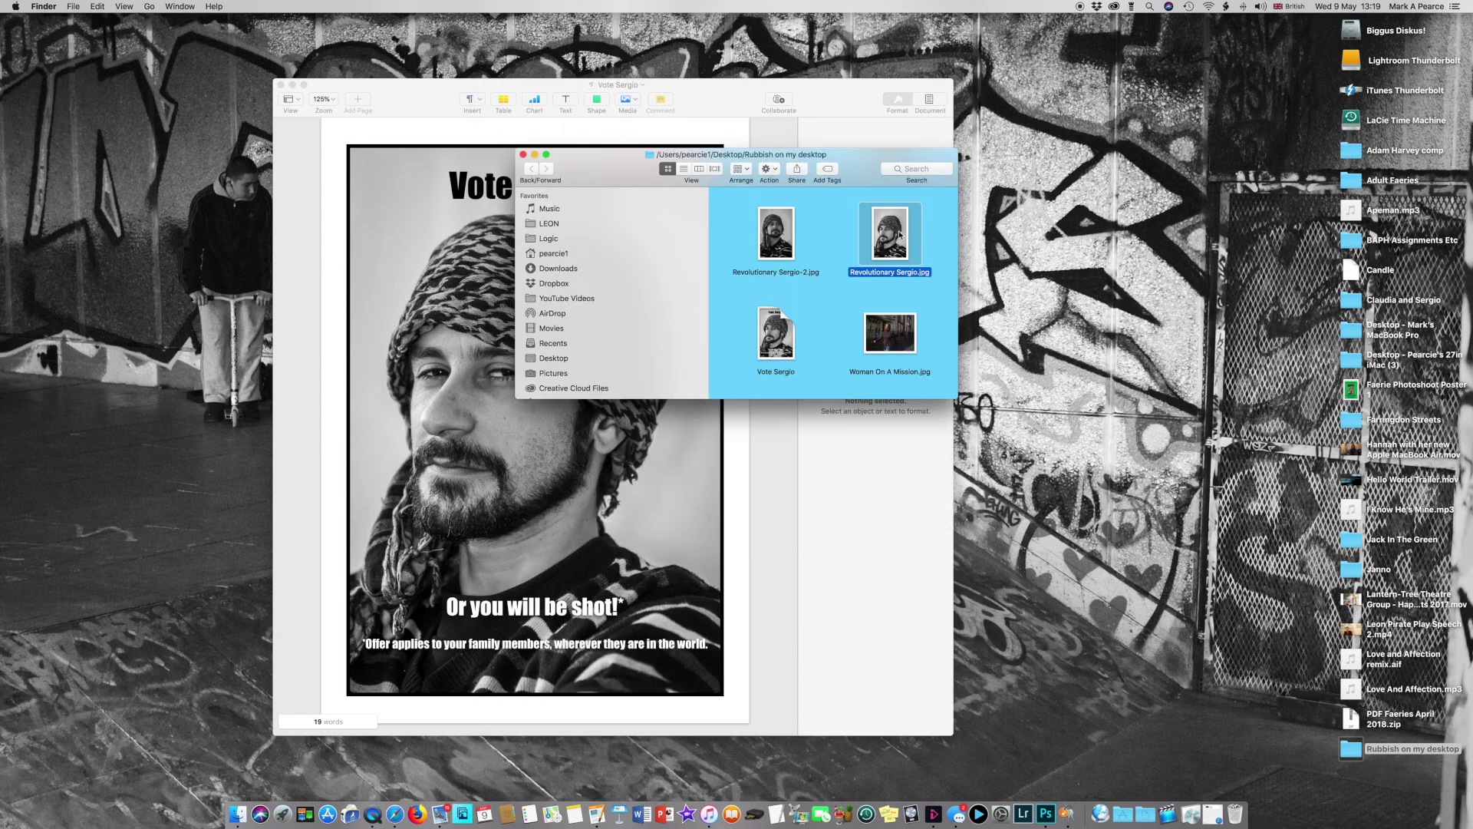
click(784, 336)
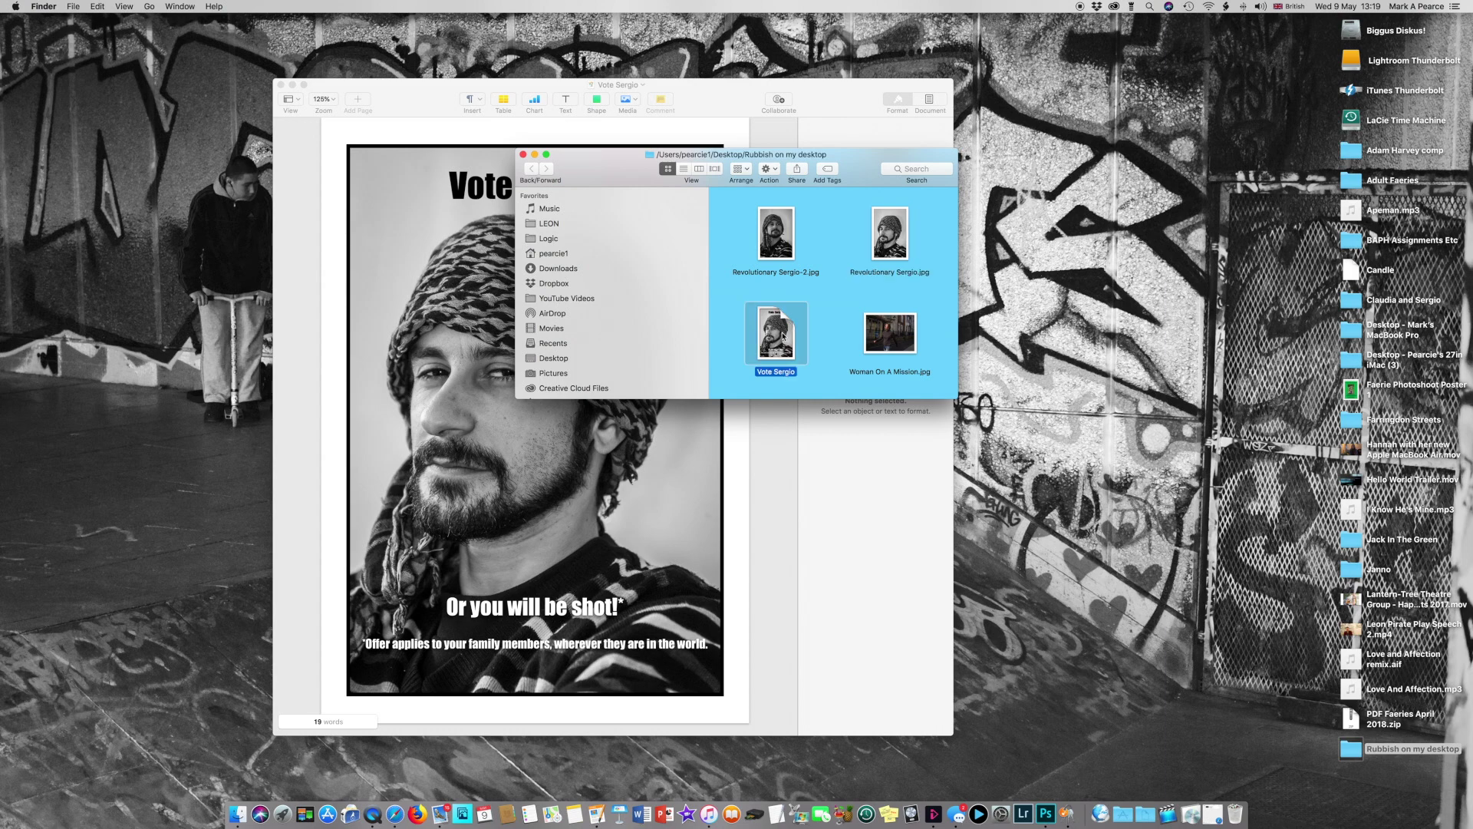
key(space)
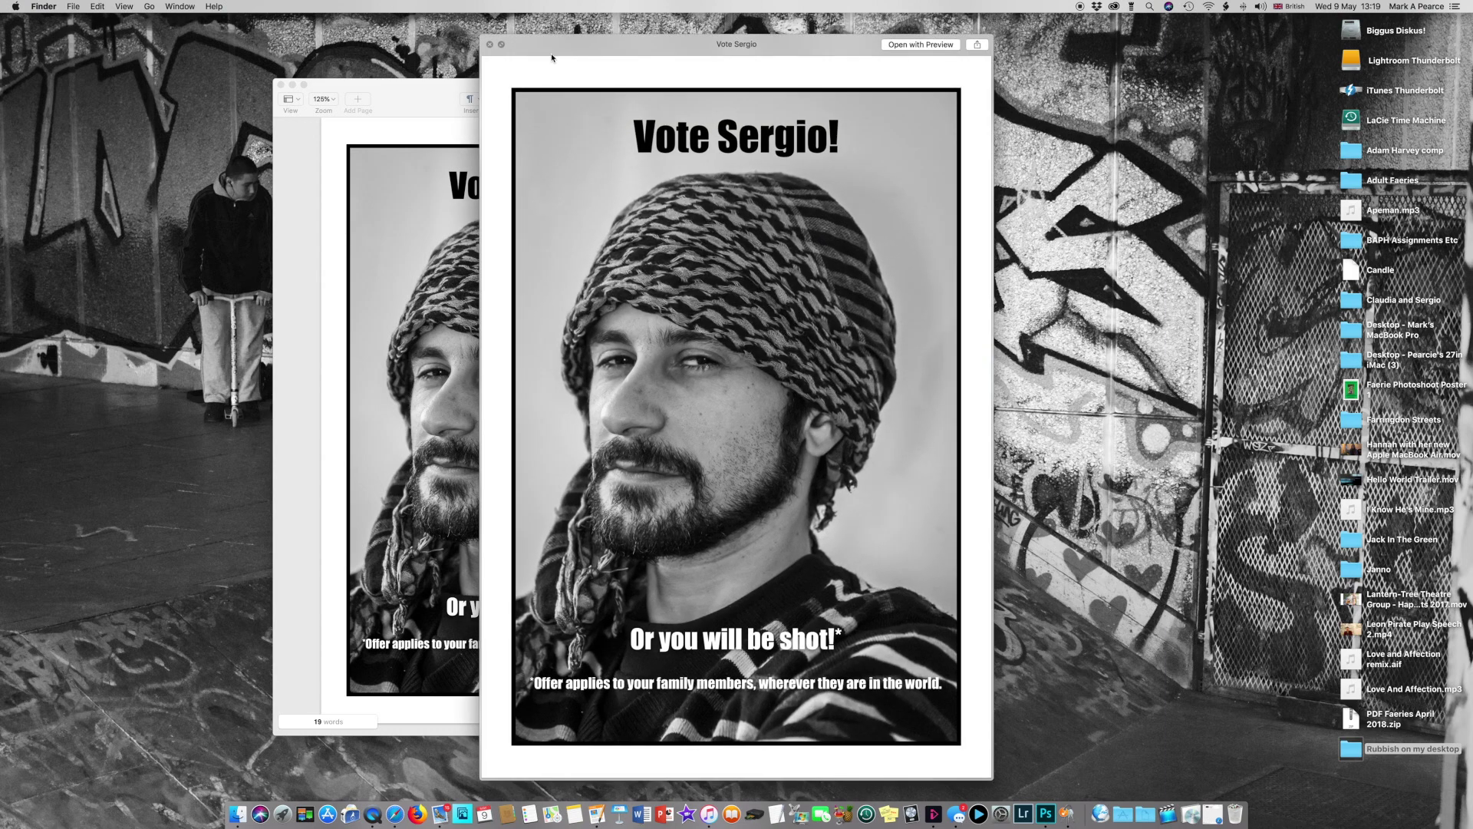
click(489, 44)
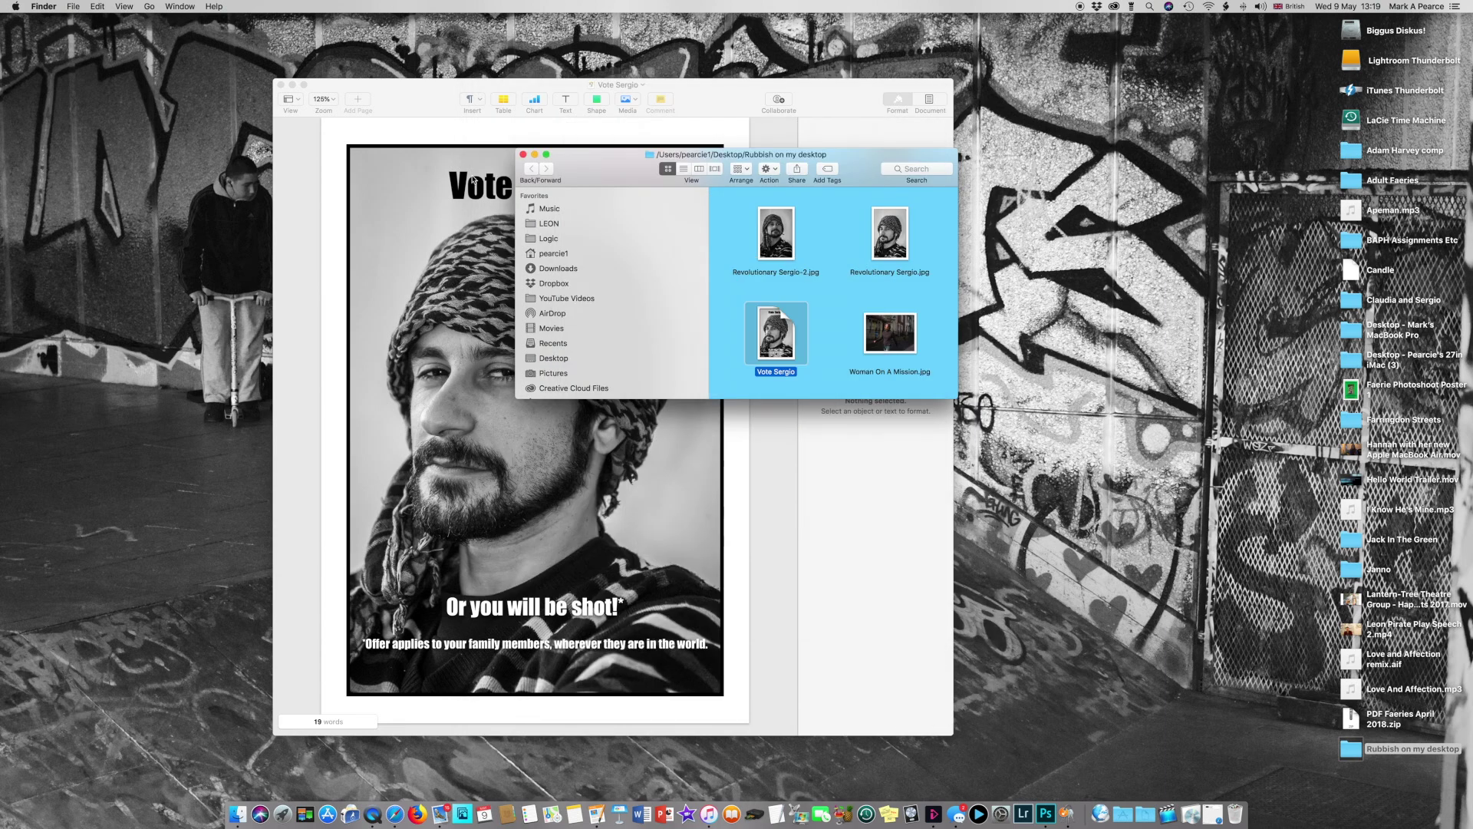
click(523, 154)
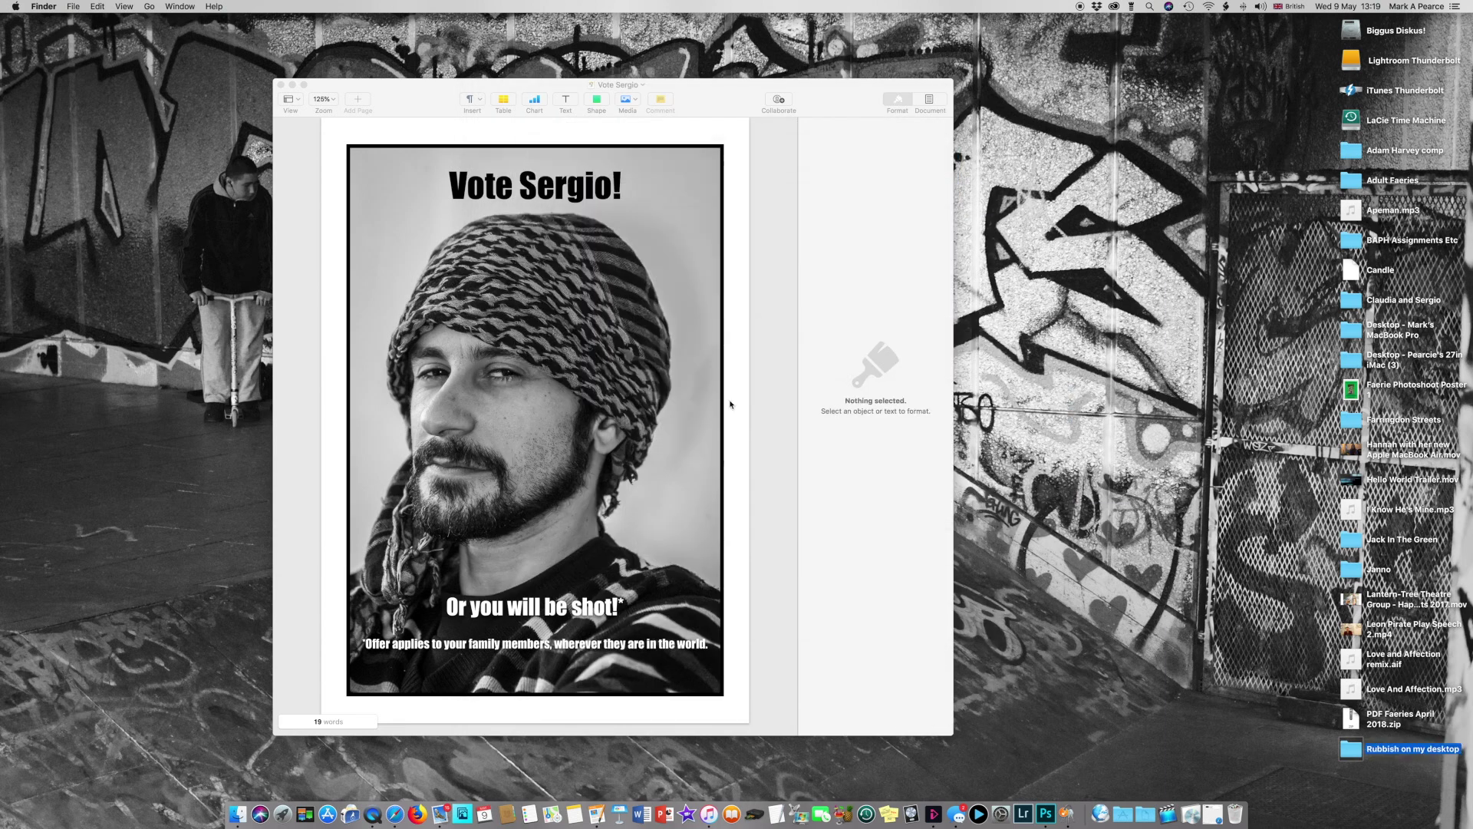
Reopen the "Rubbish on my desktop" folder and open the exported Vote Sergio file in Preview.
double_click(1435, 756)
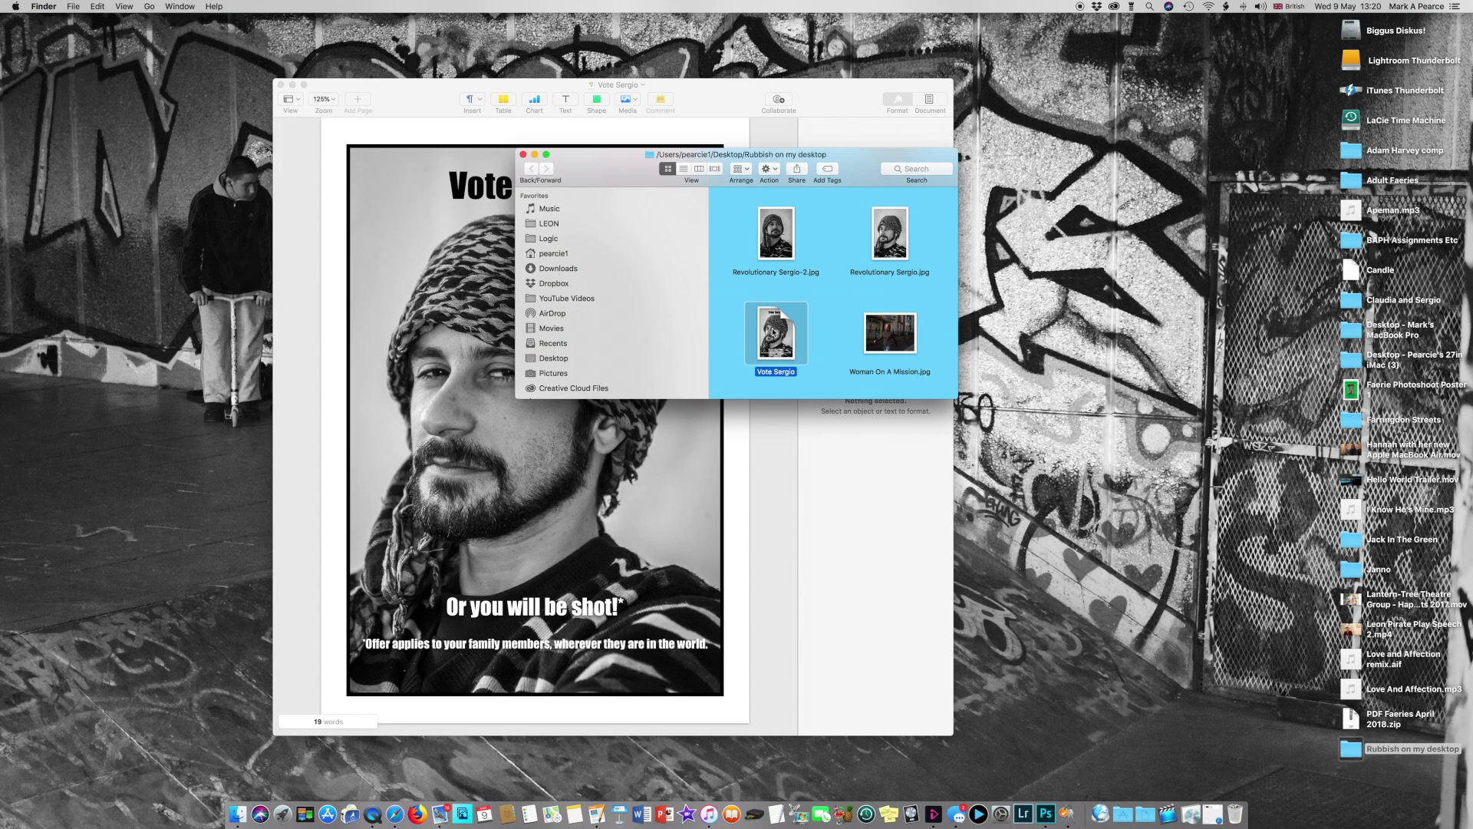
click(427, 121)
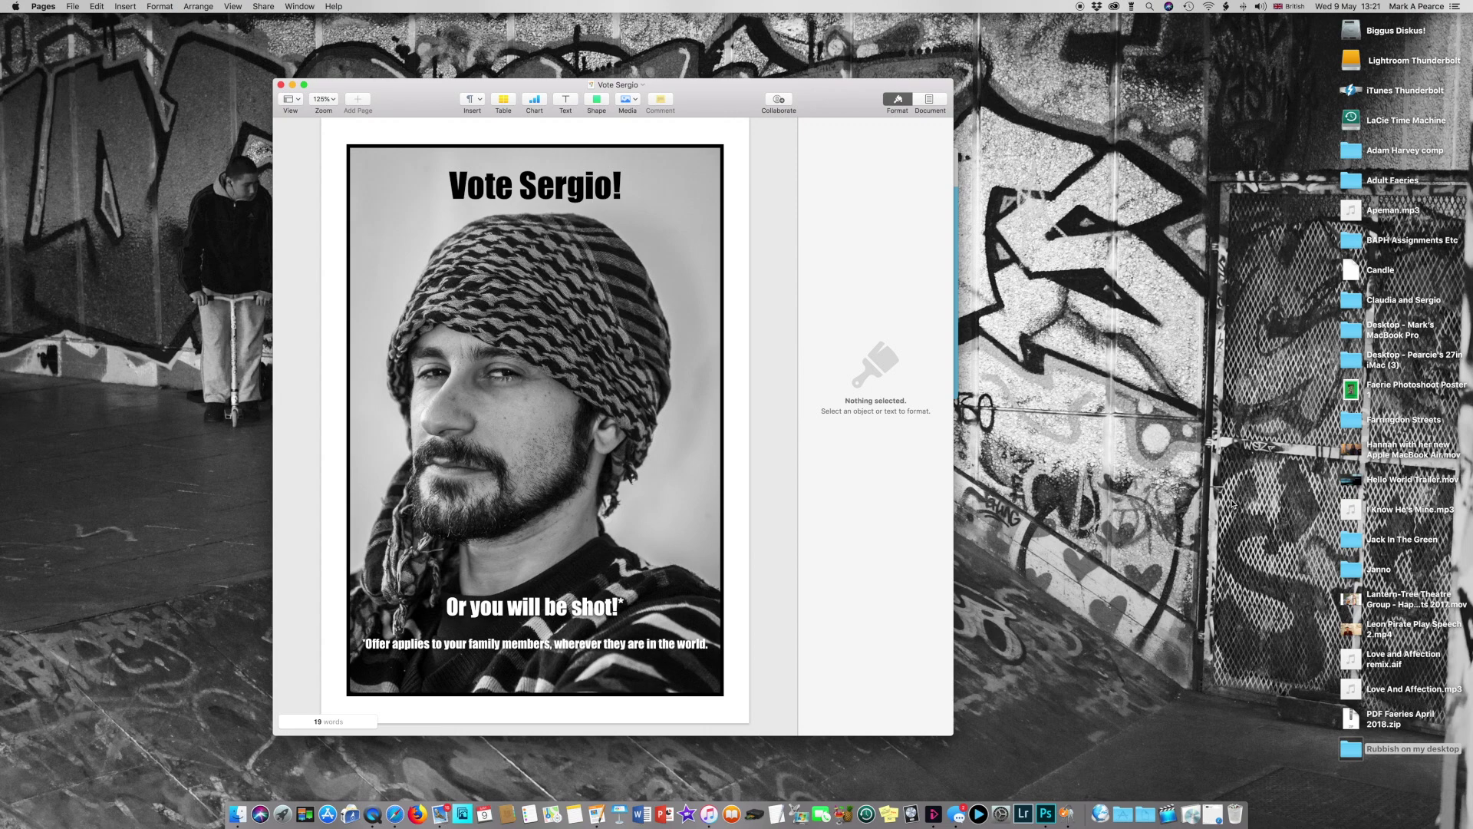
double_click(1351, 752)
double_click(771, 339)
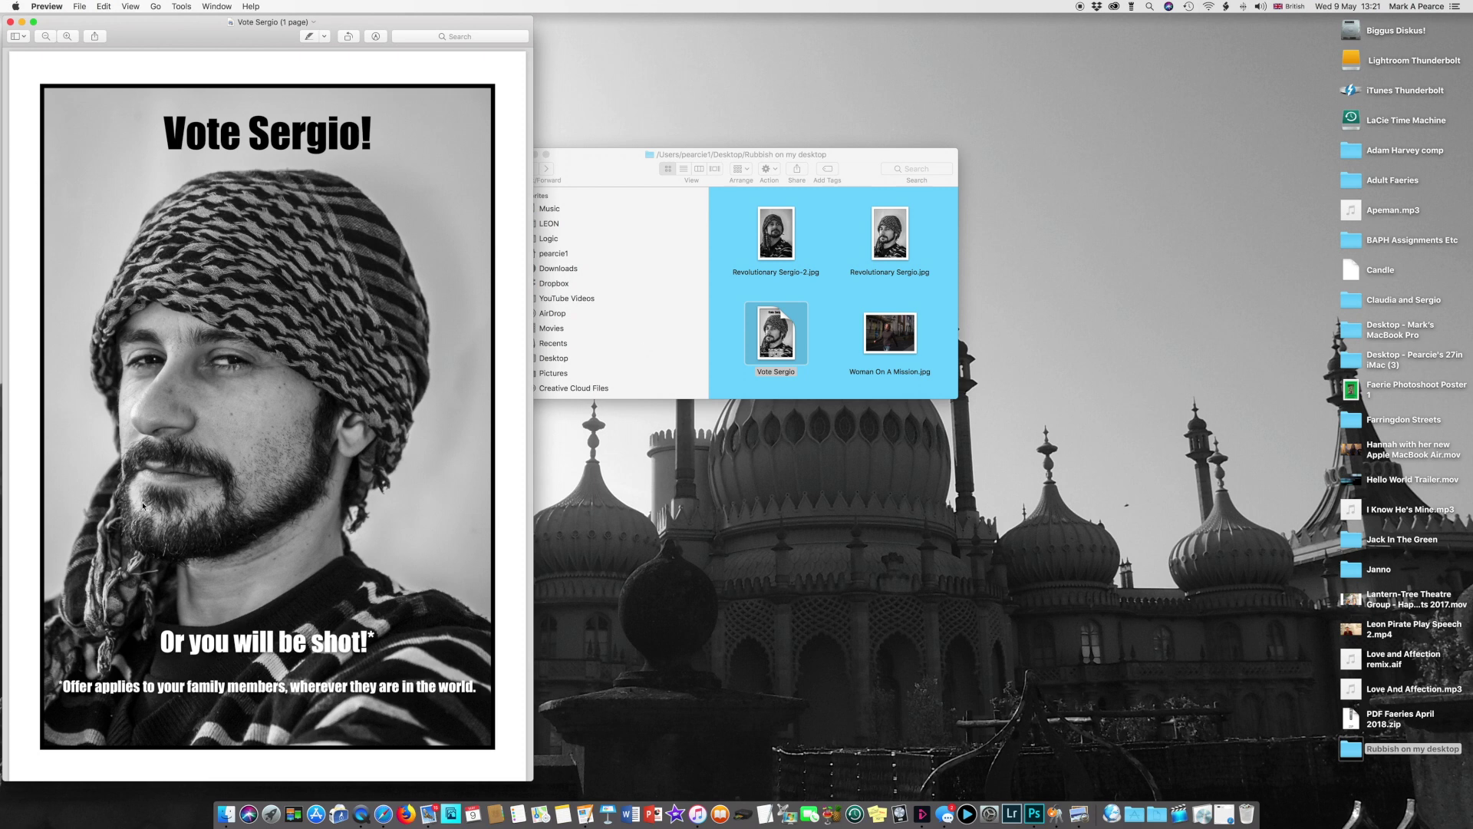
Try out a JPEG export of Vote Sergio at best quality, cancel it and close the file.
click(80, 7)
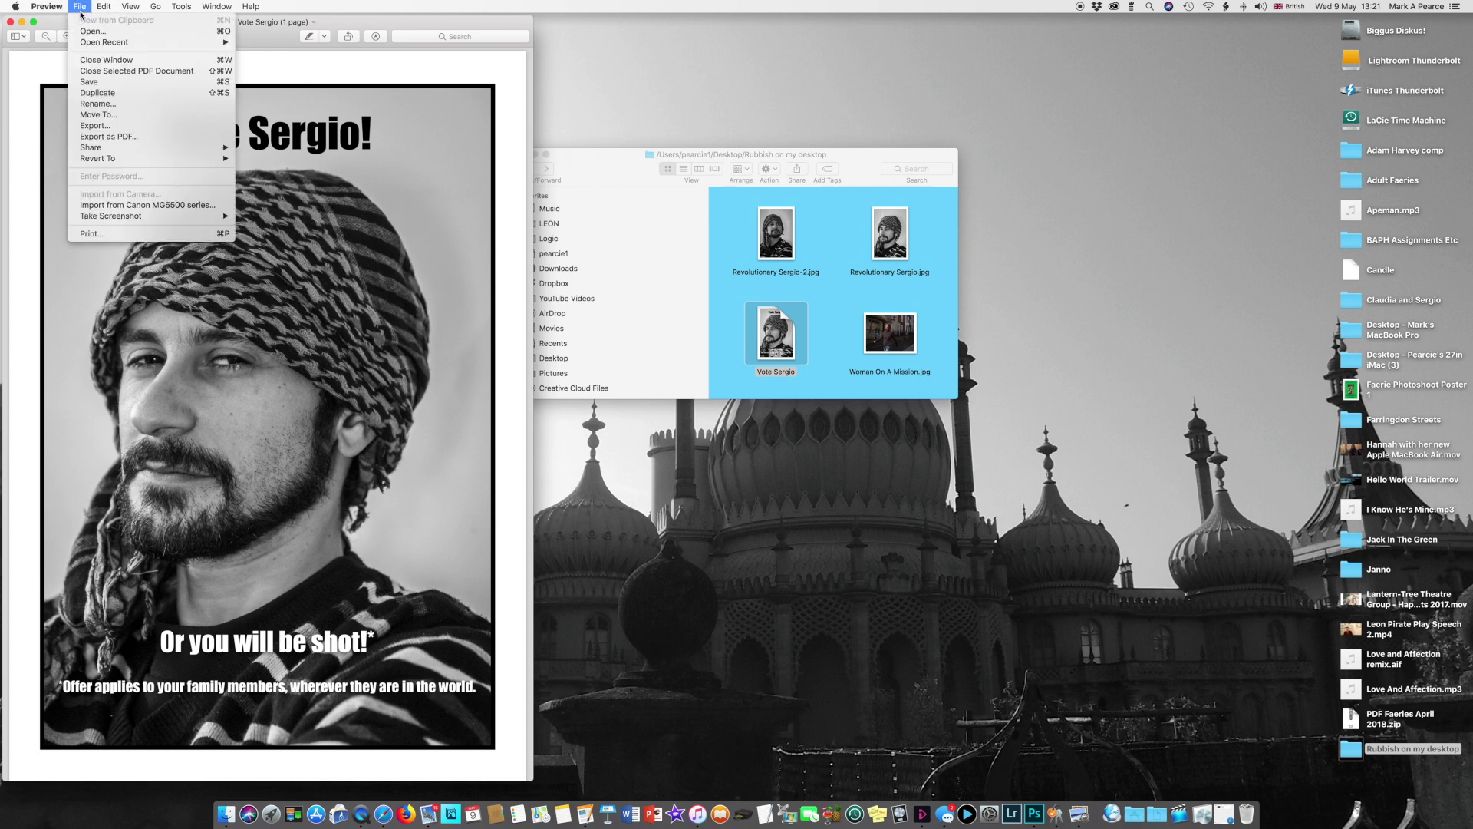
click(94, 128)
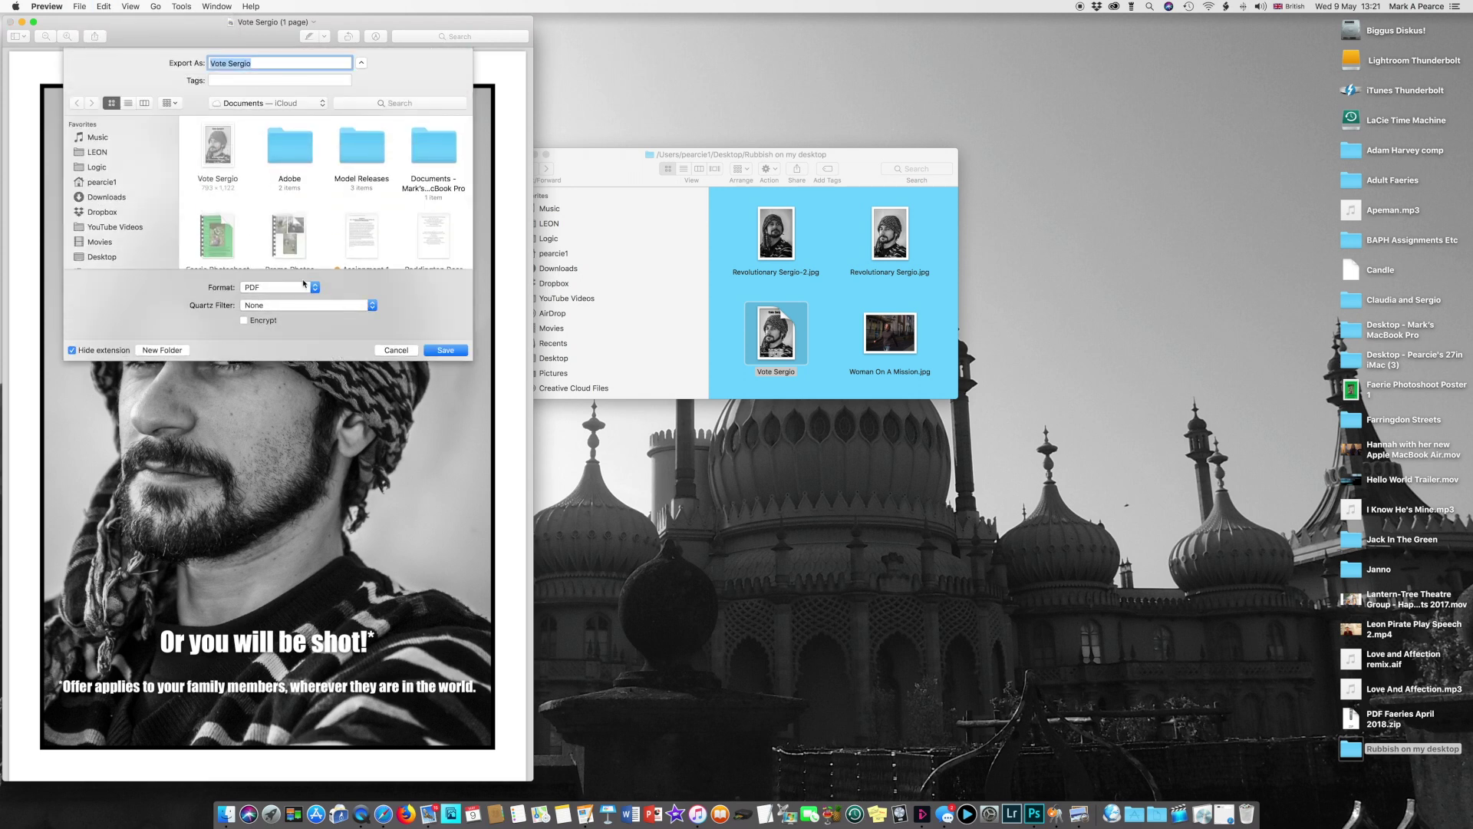
click(314, 288)
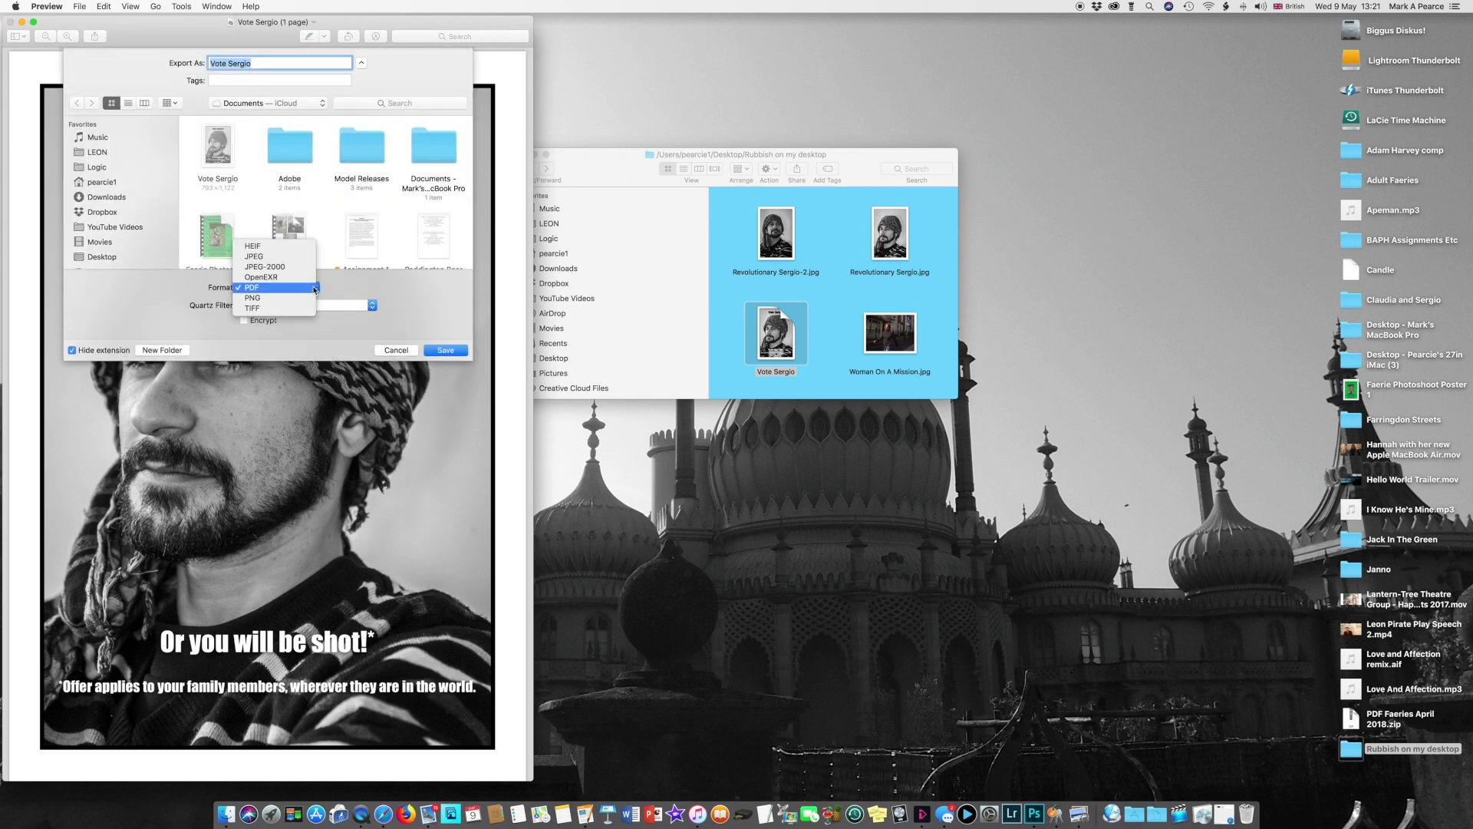
click(294, 258)
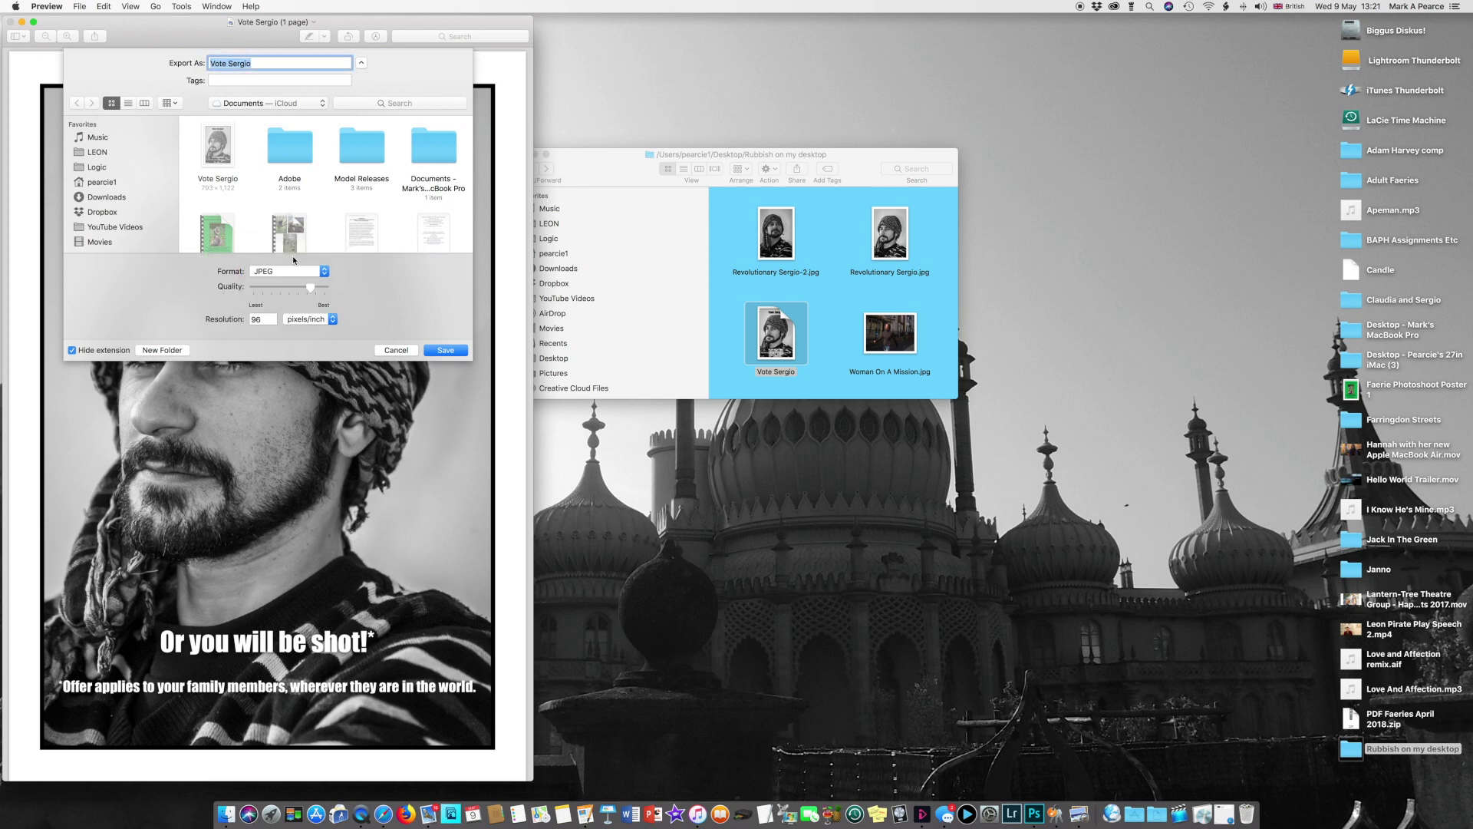
drag(307, 295, 333, 293)
click(388, 351)
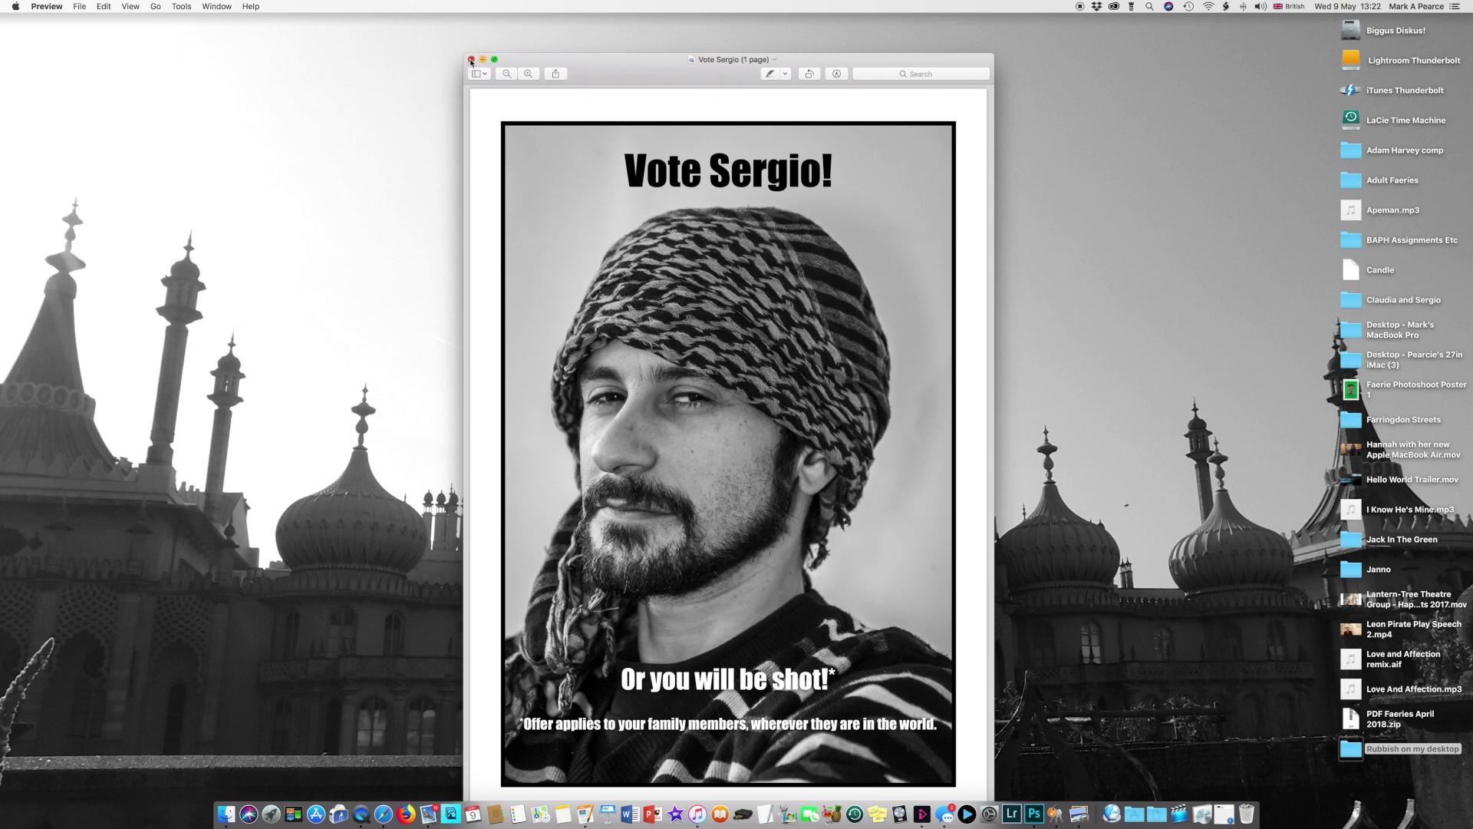
click(471, 58)
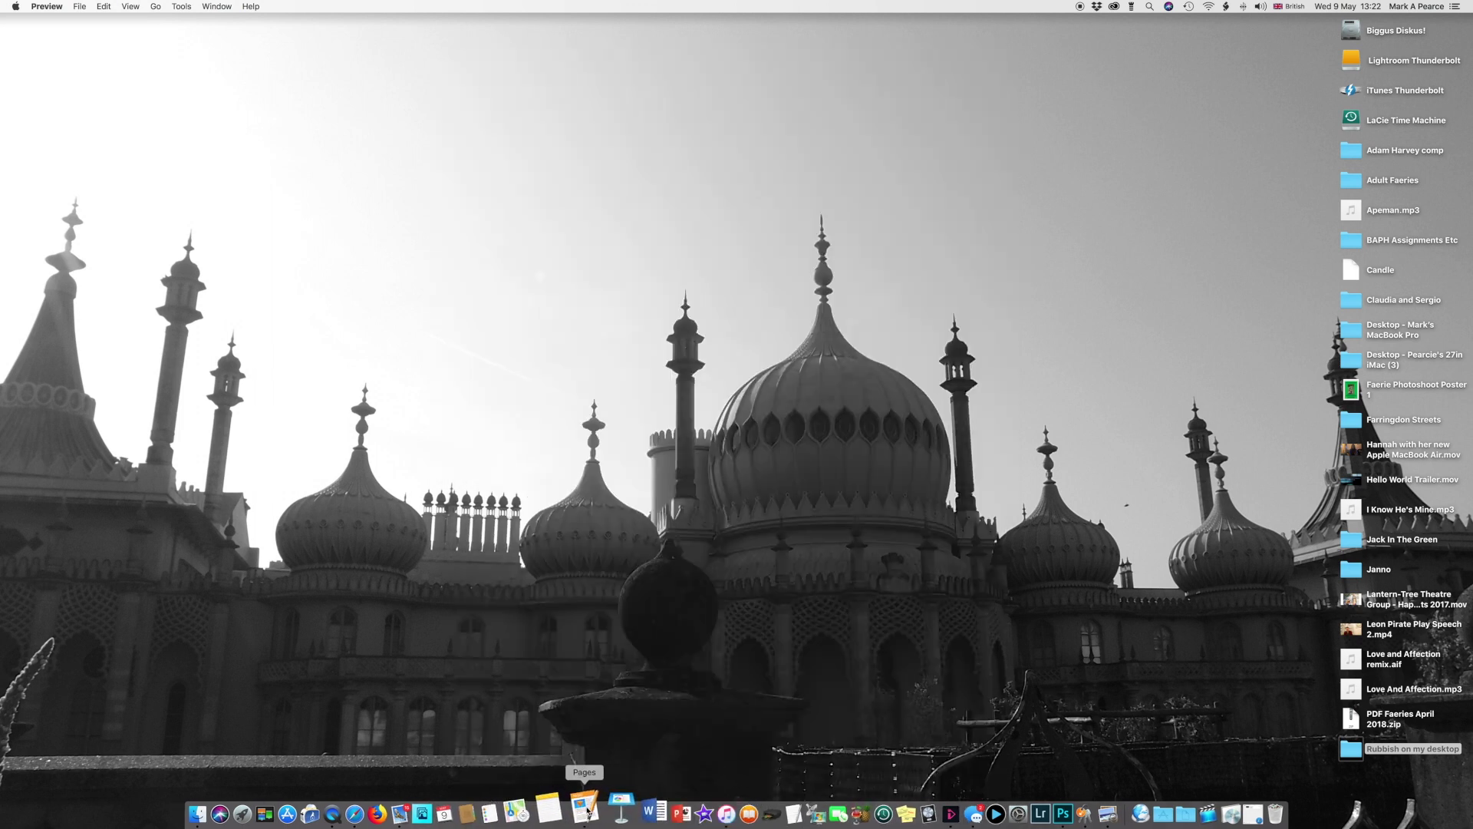
Switch to Pages and create a new document from the Blank template.
click(592, 810)
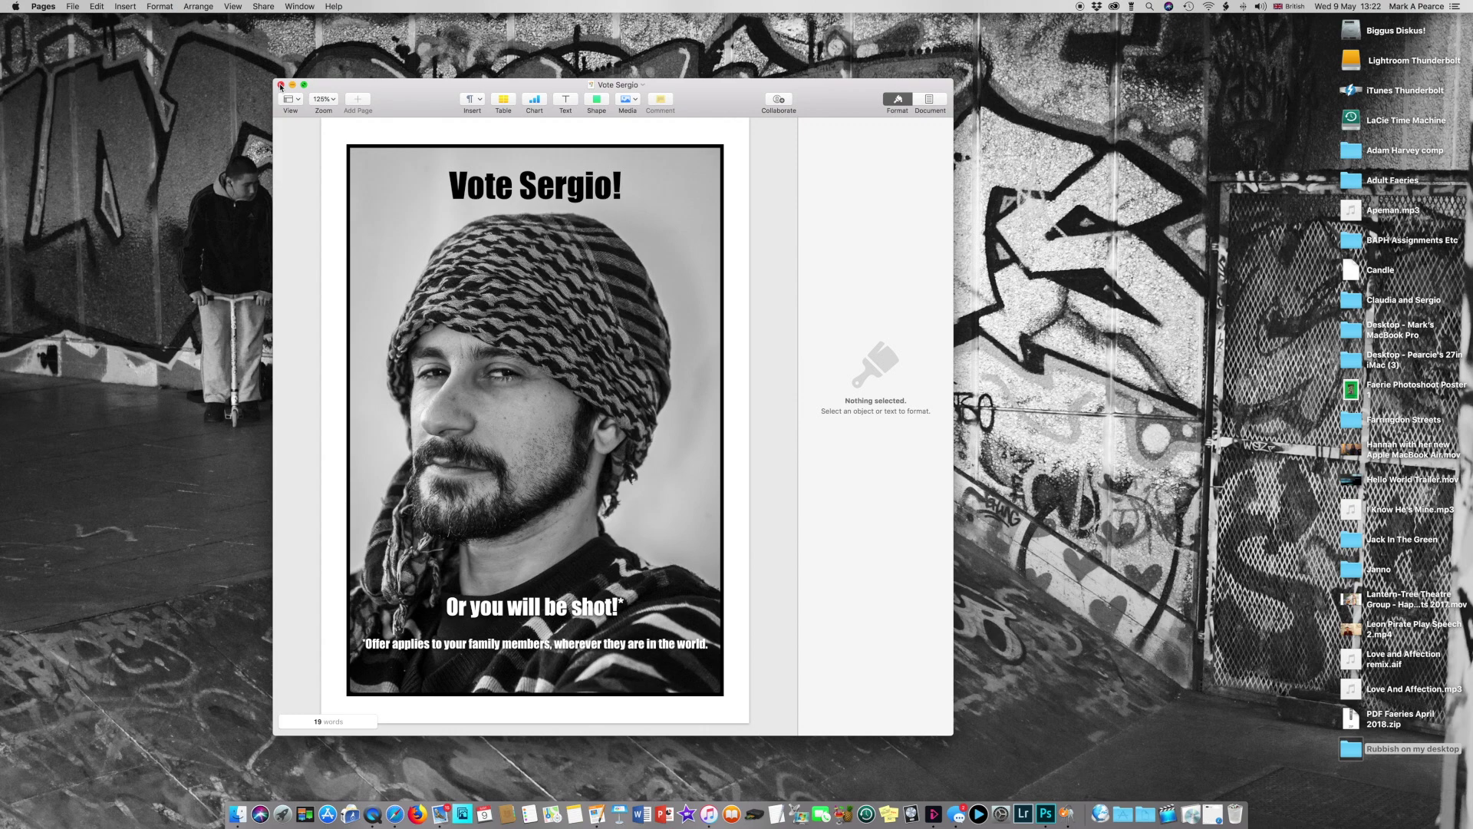
click(76, 6)
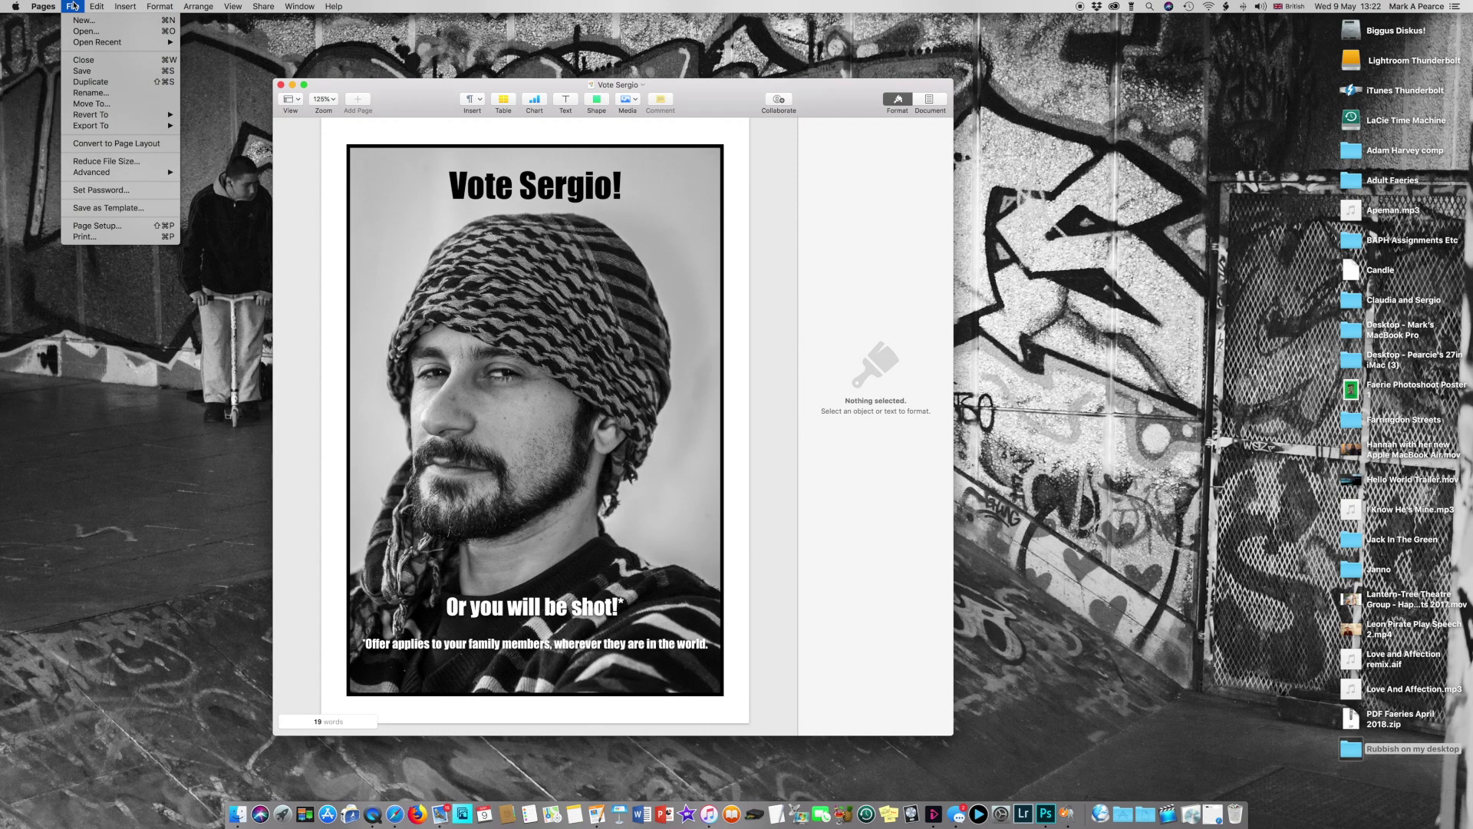
click(80, 21)
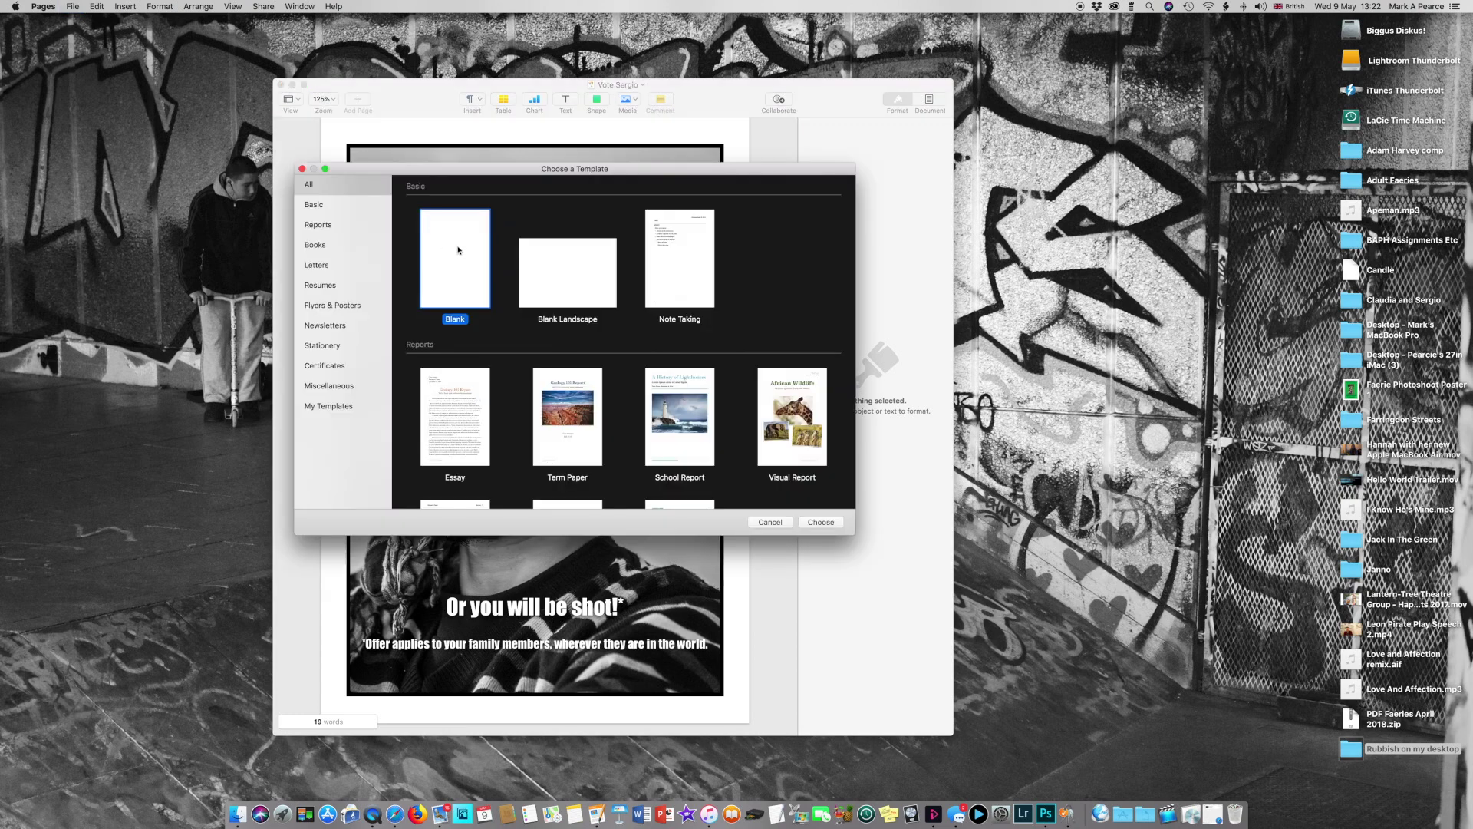
click(546, 298)
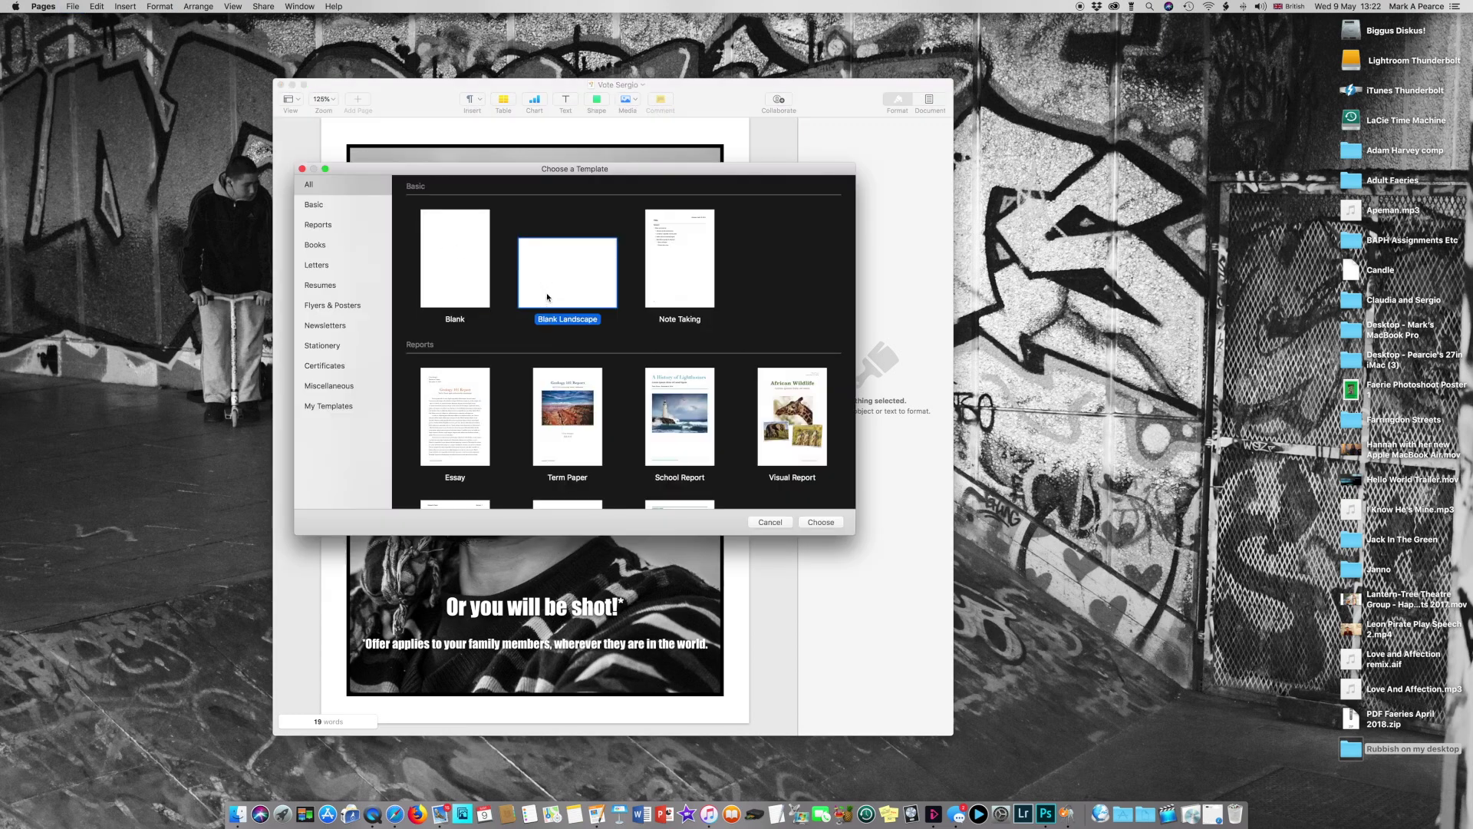
click(442, 293)
click(810, 526)
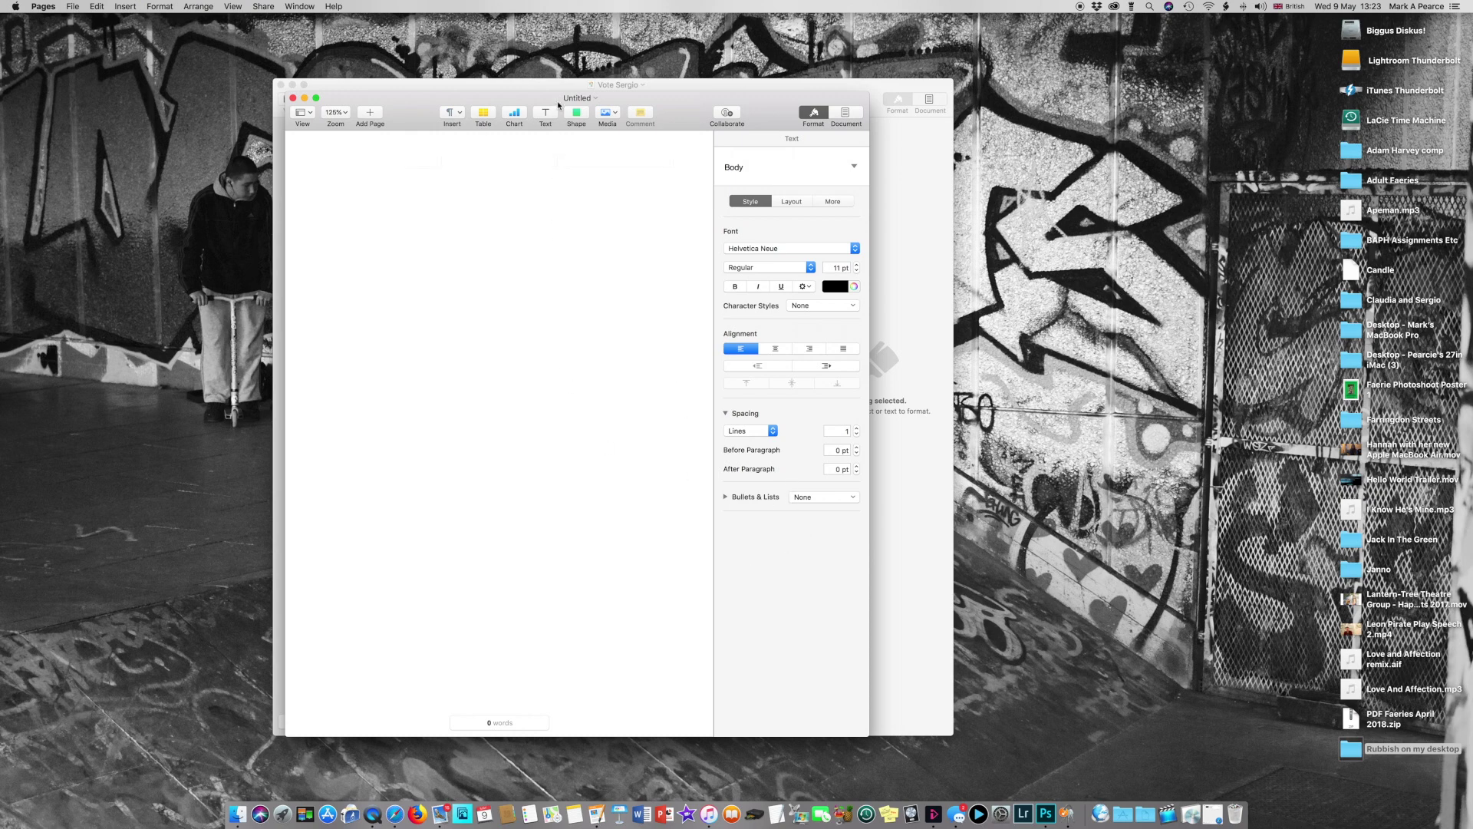
Name the new document "Crap Poster" and store it in the "Rubbish on my desktop" folder.
click(595, 98)
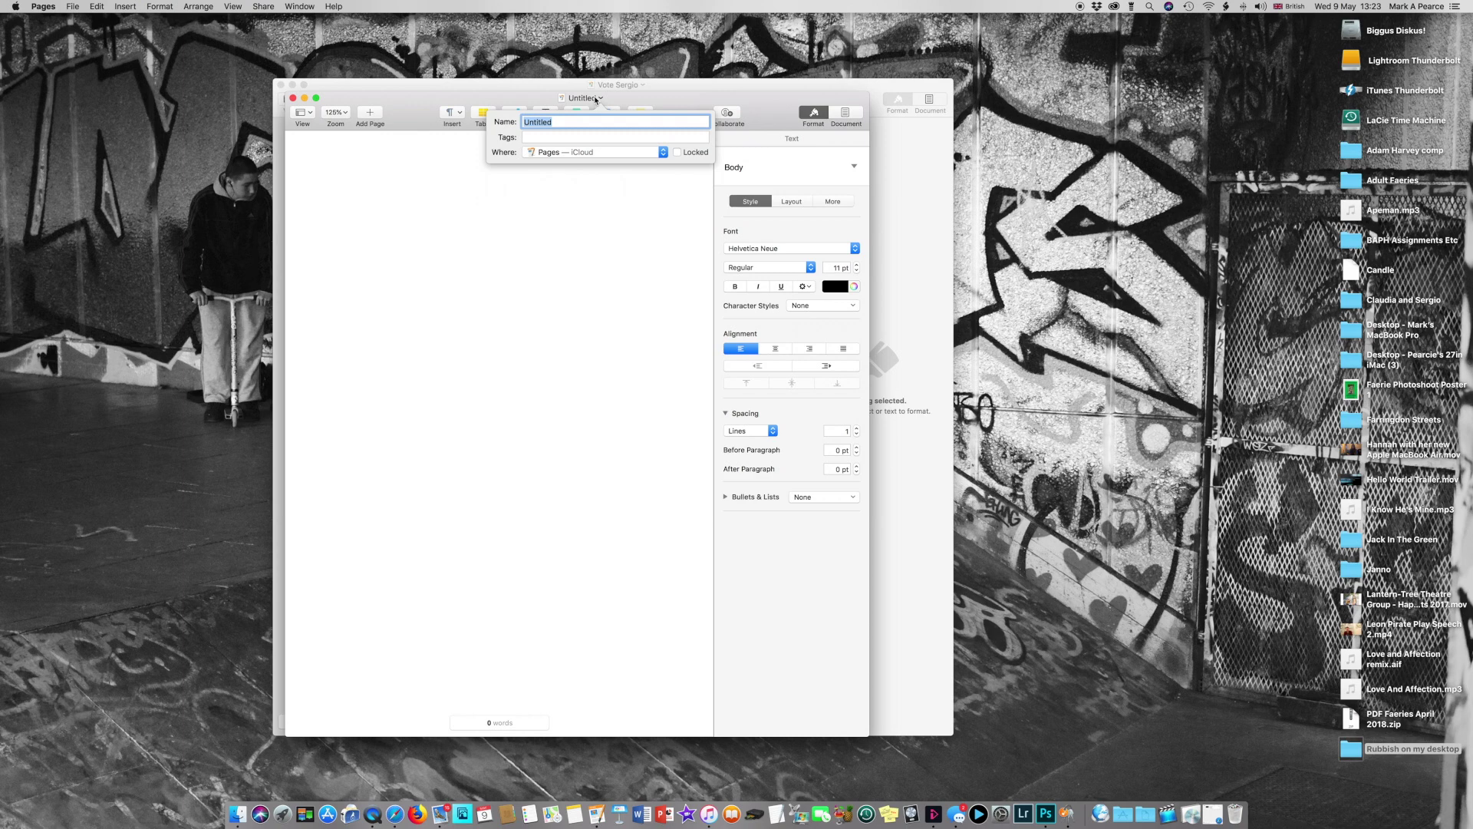
click(557, 211)
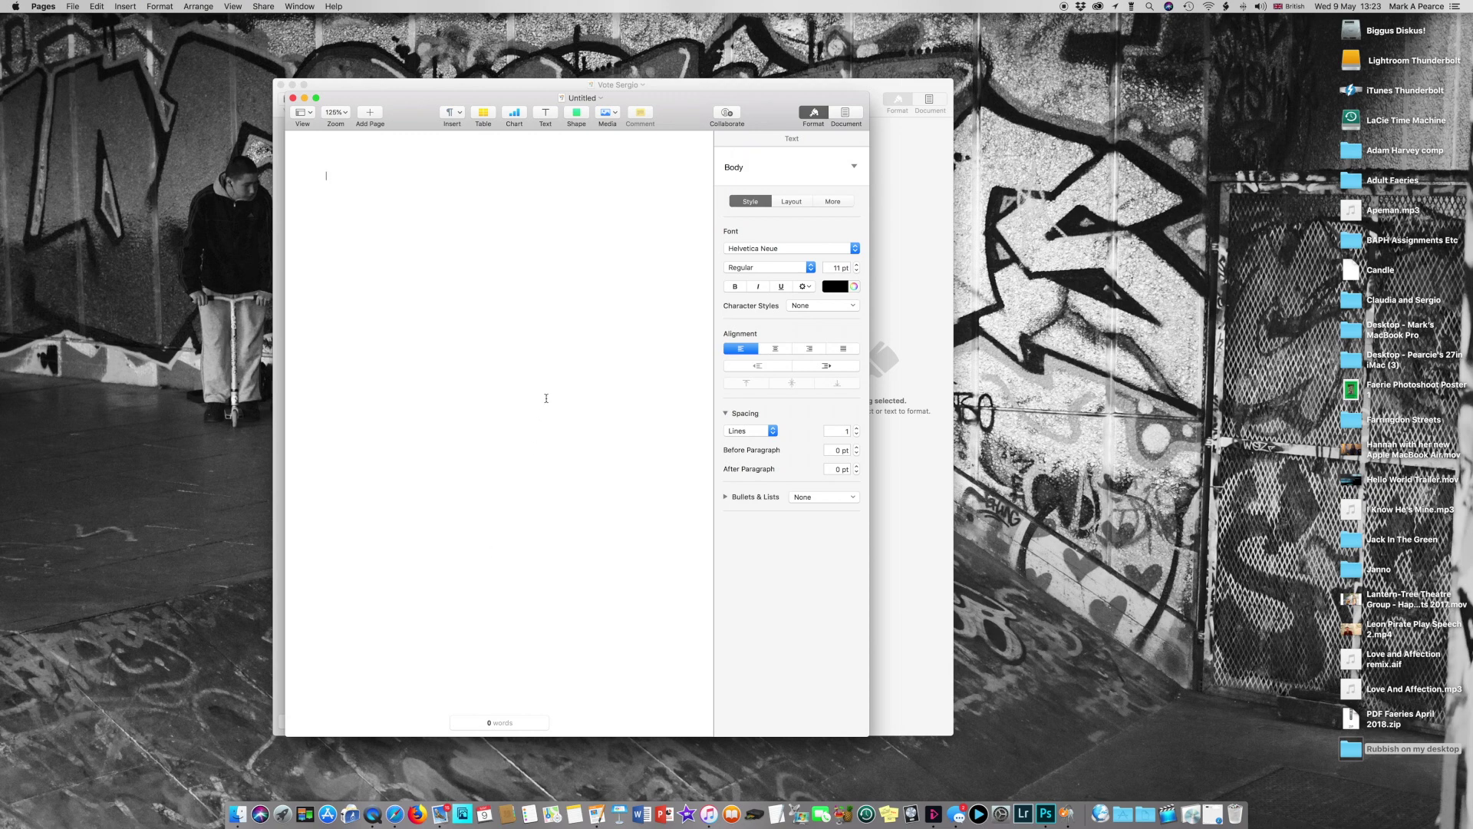
click(602, 99)
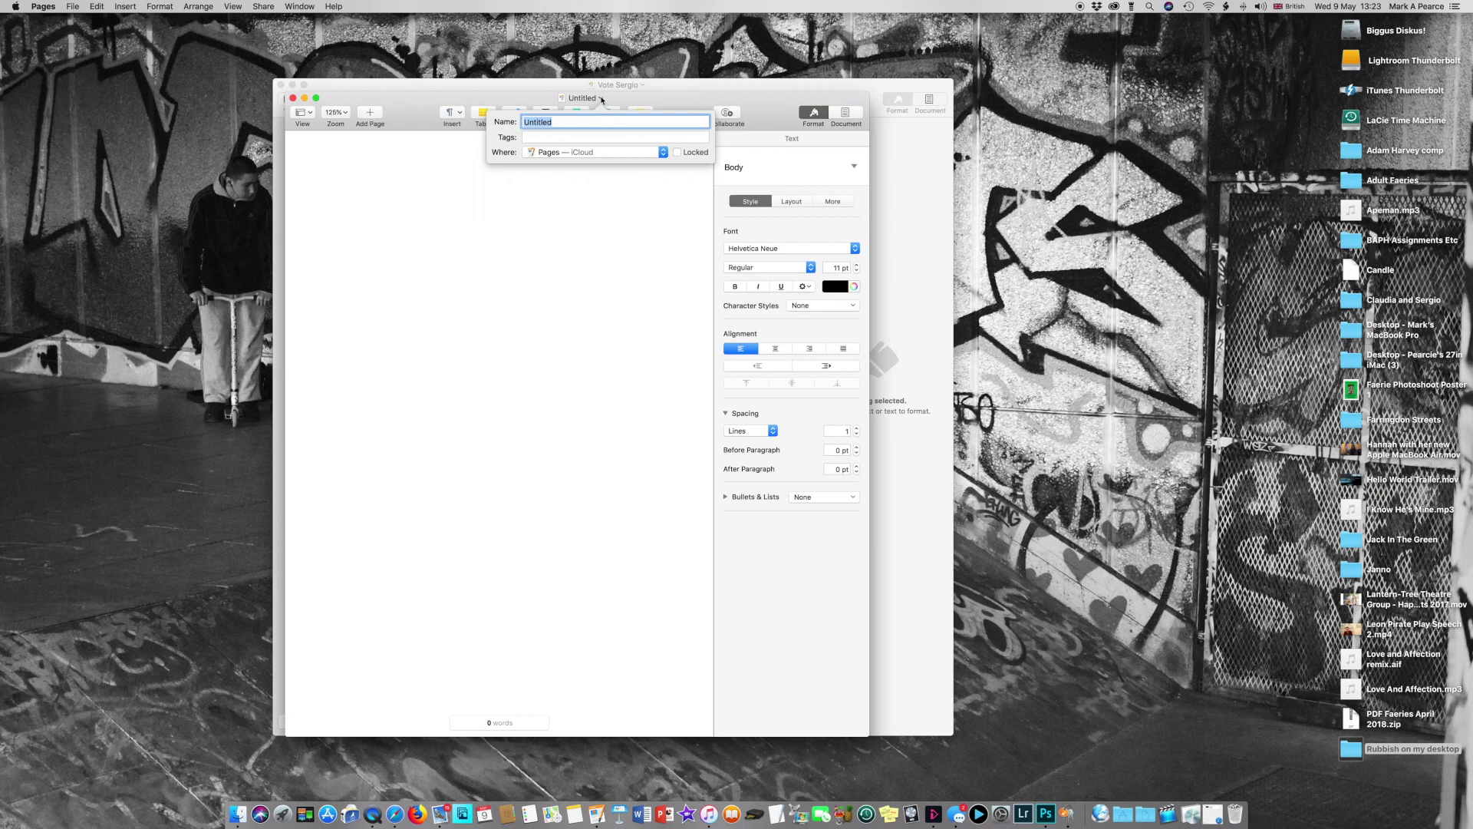
text(Crap Poster)
click(662, 152)
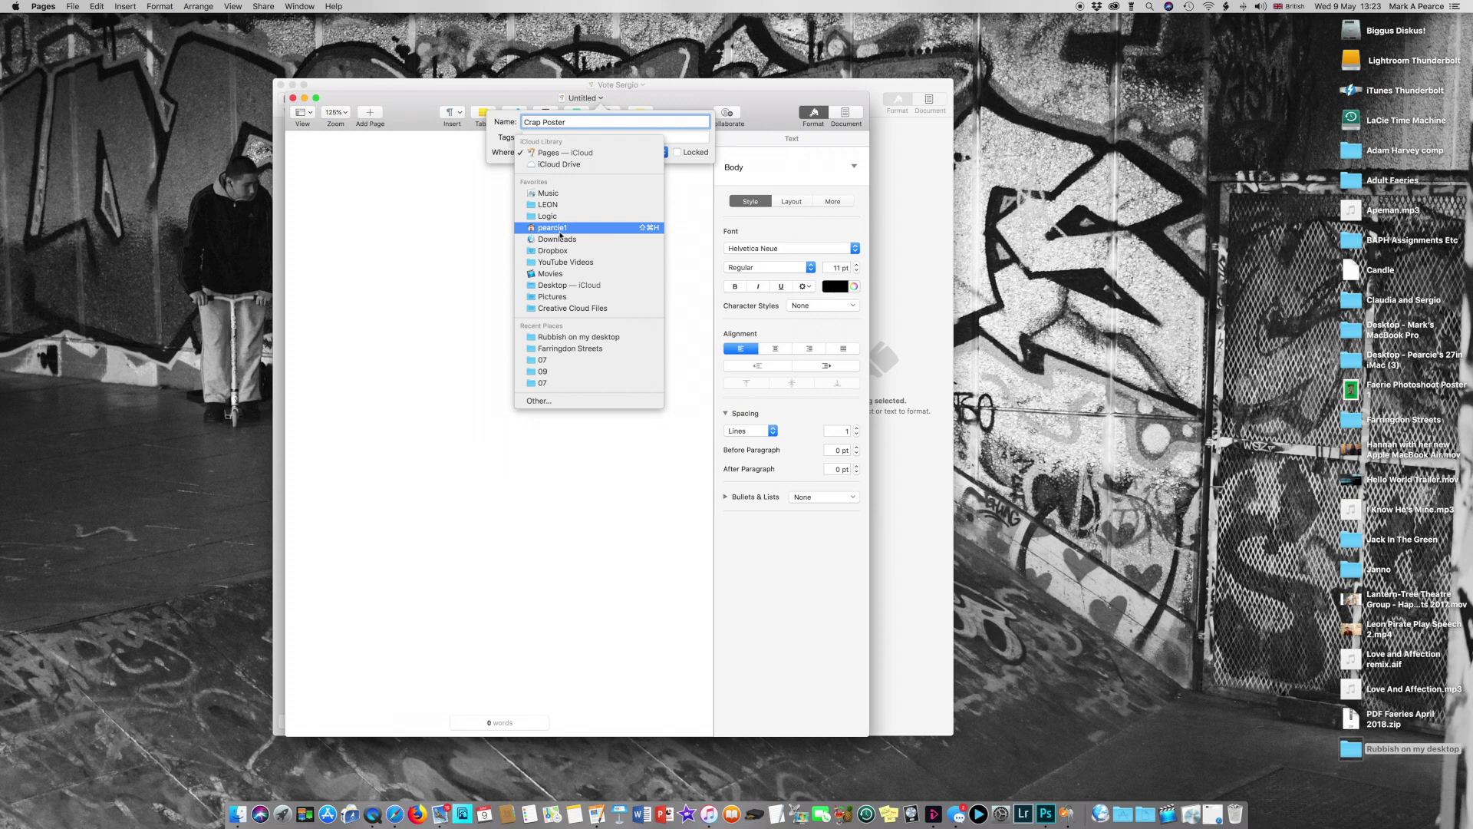
click(554, 342)
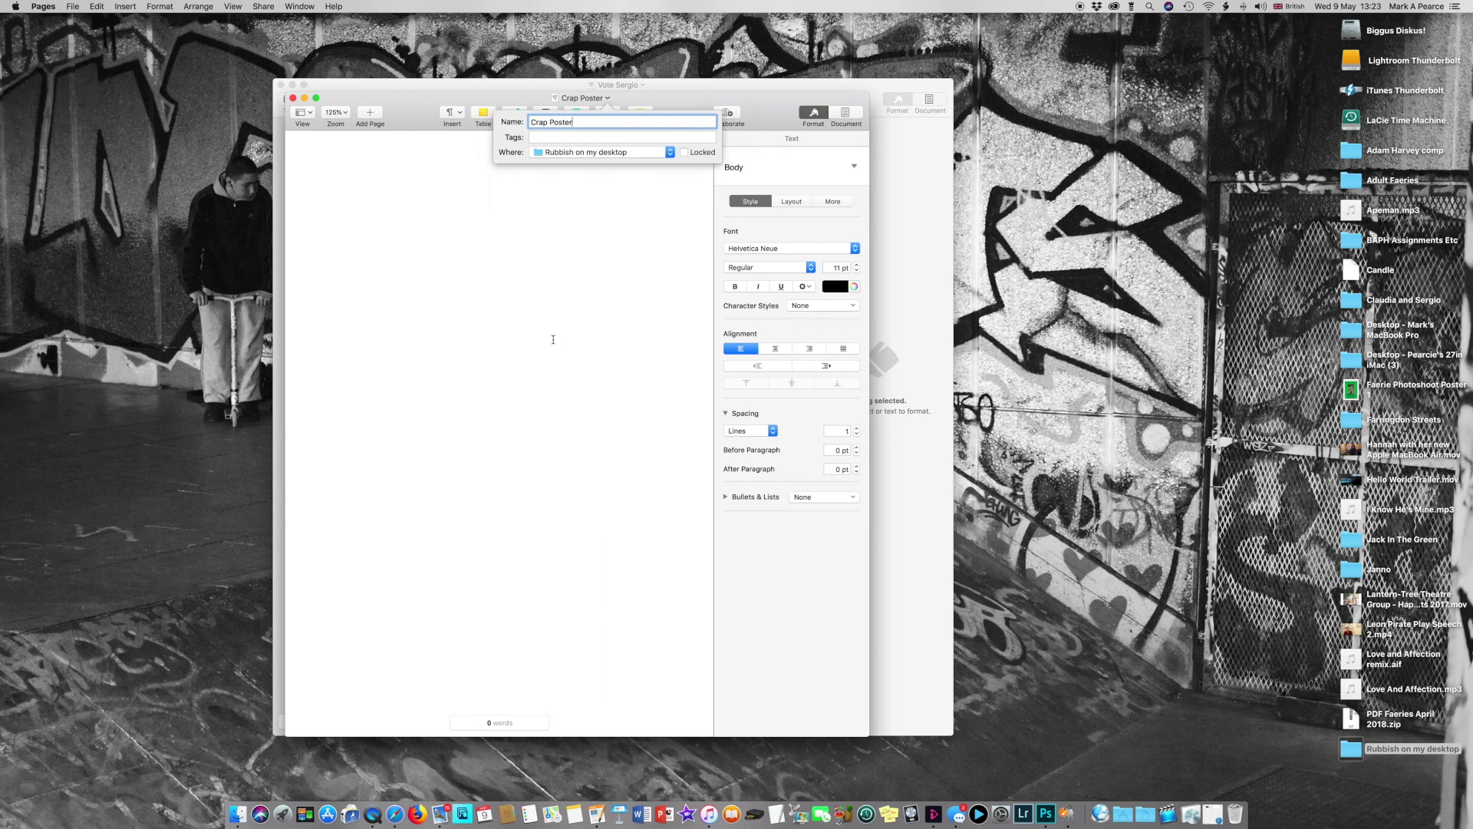
Look through the other storage locations for the Crap Poster document, including the folder browser, and cancel the move.
click(670, 153)
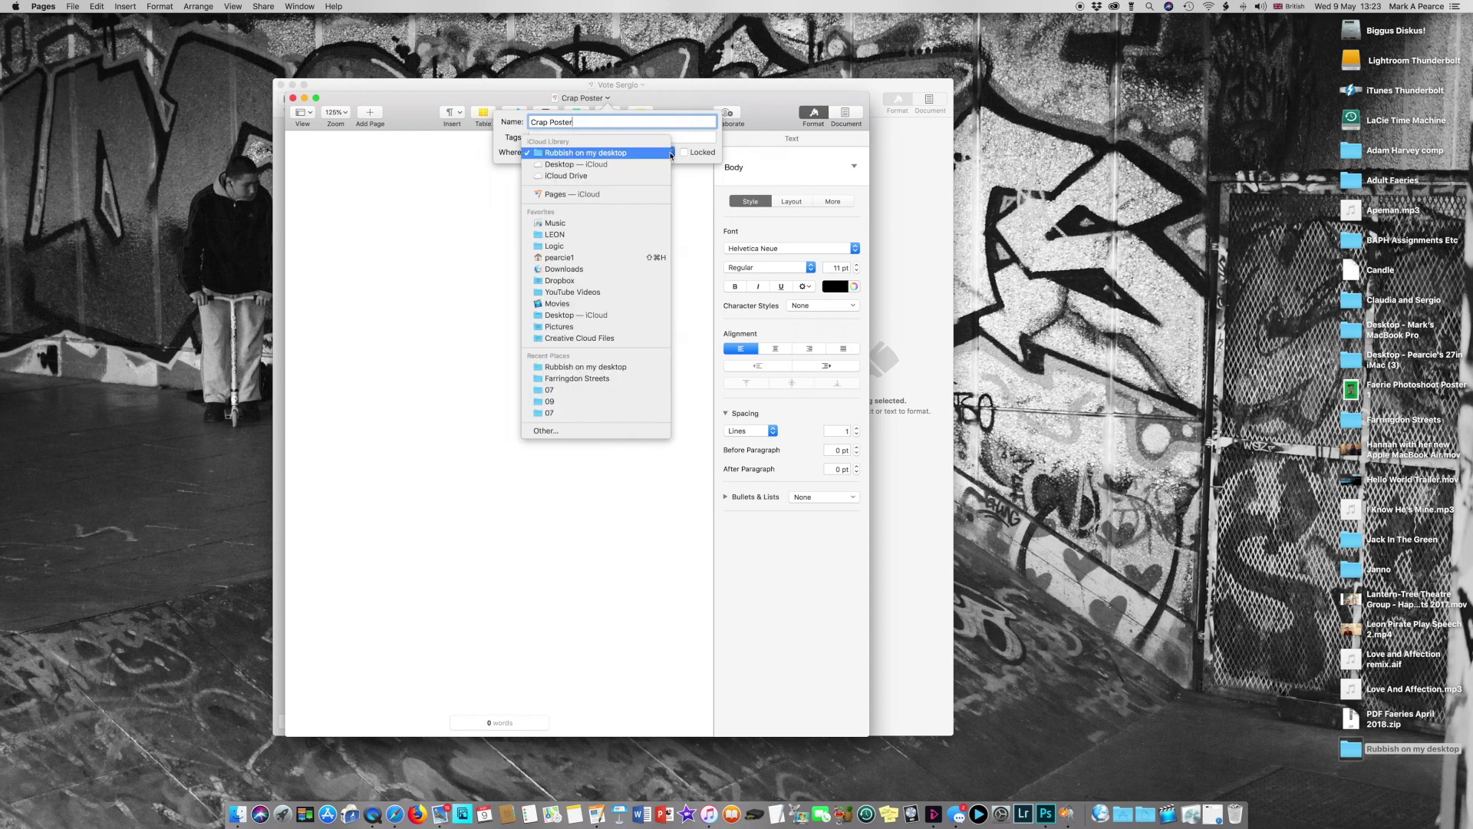
click(670, 152)
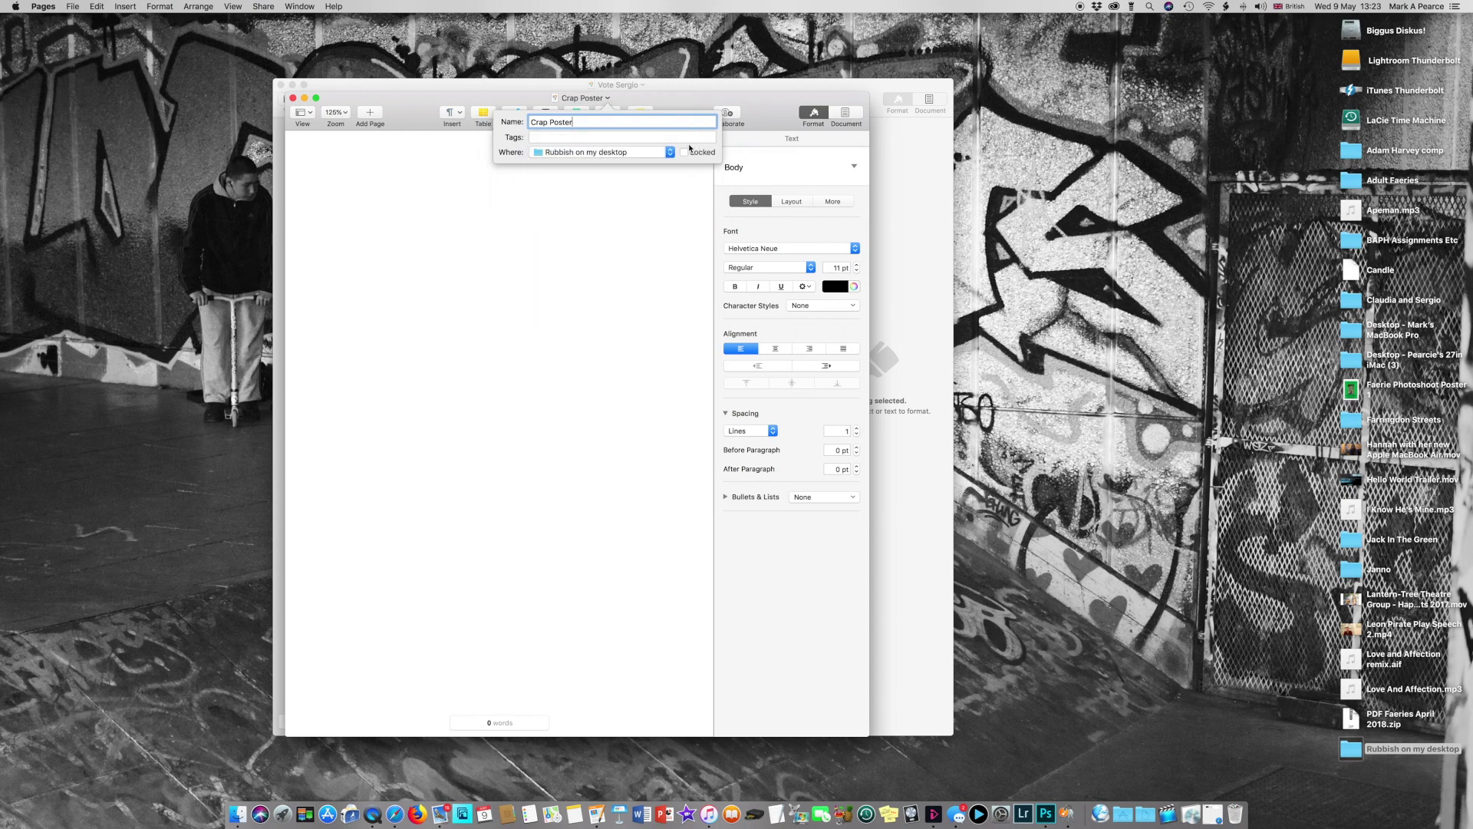
click(671, 152)
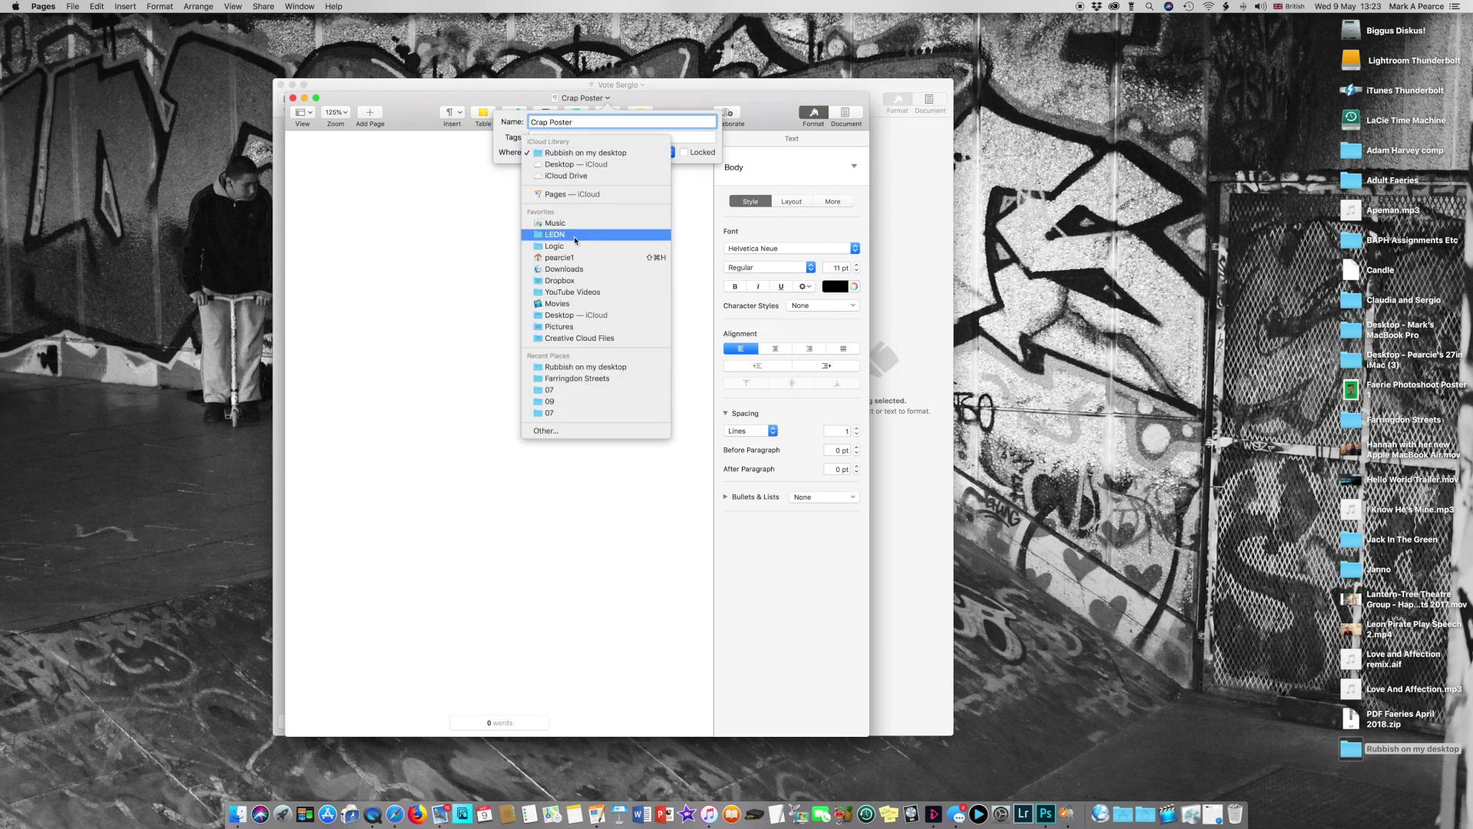
click(547, 431)
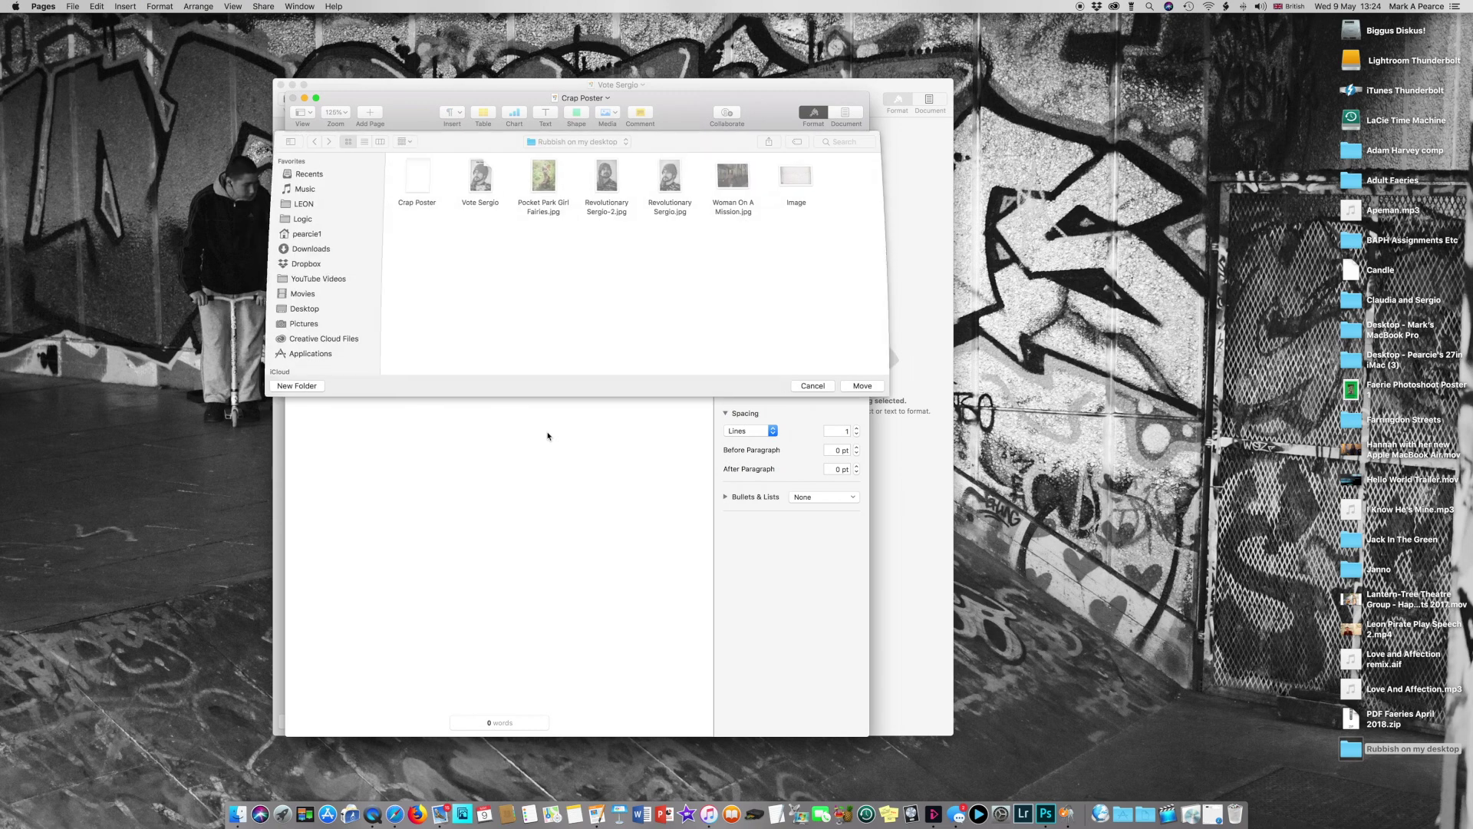
click(813, 385)
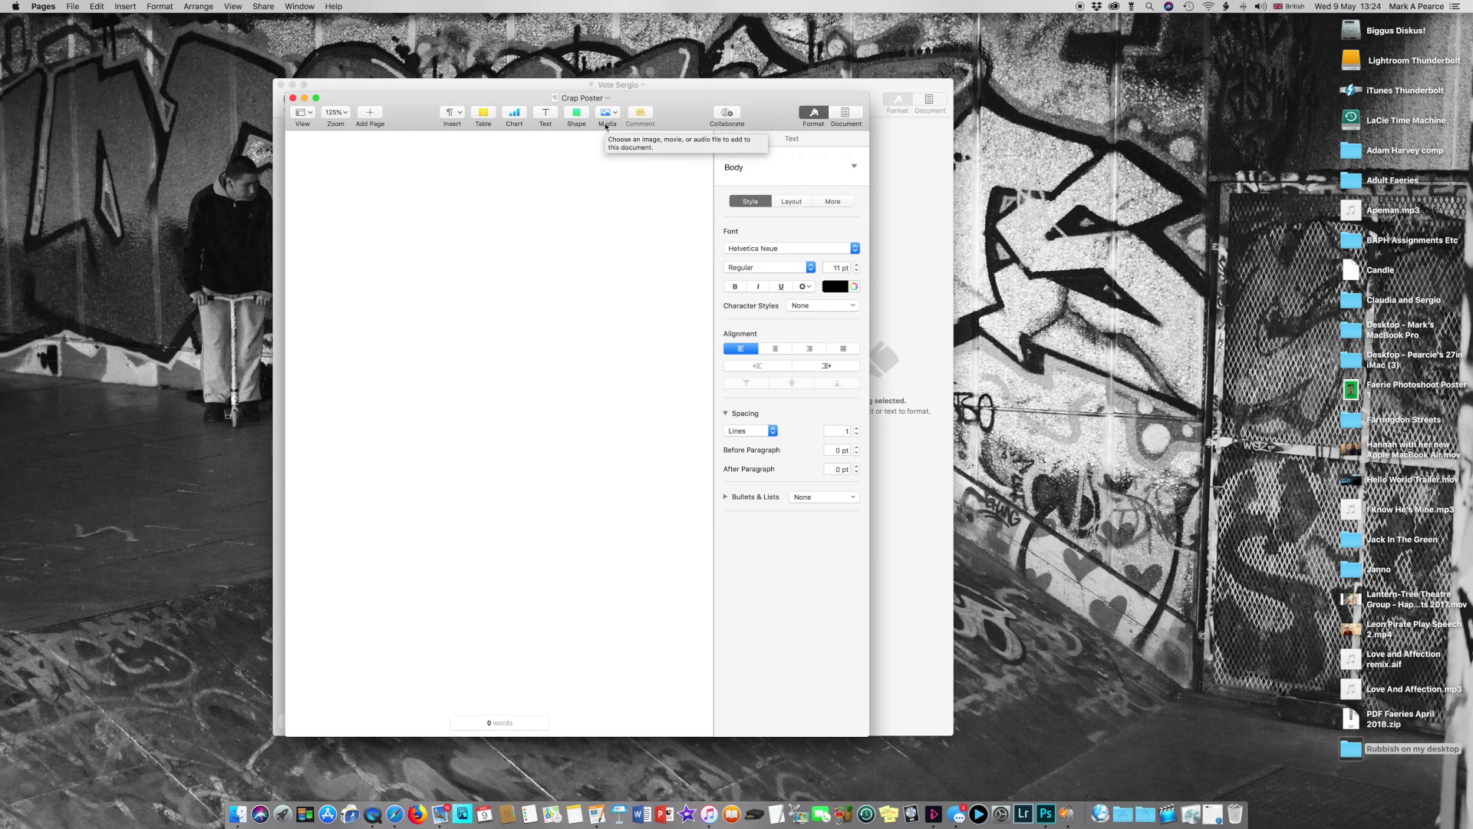
Add a text box to the blank page and replace its placeholder with "Crap Poster".
drag(666, 131, 684, 159)
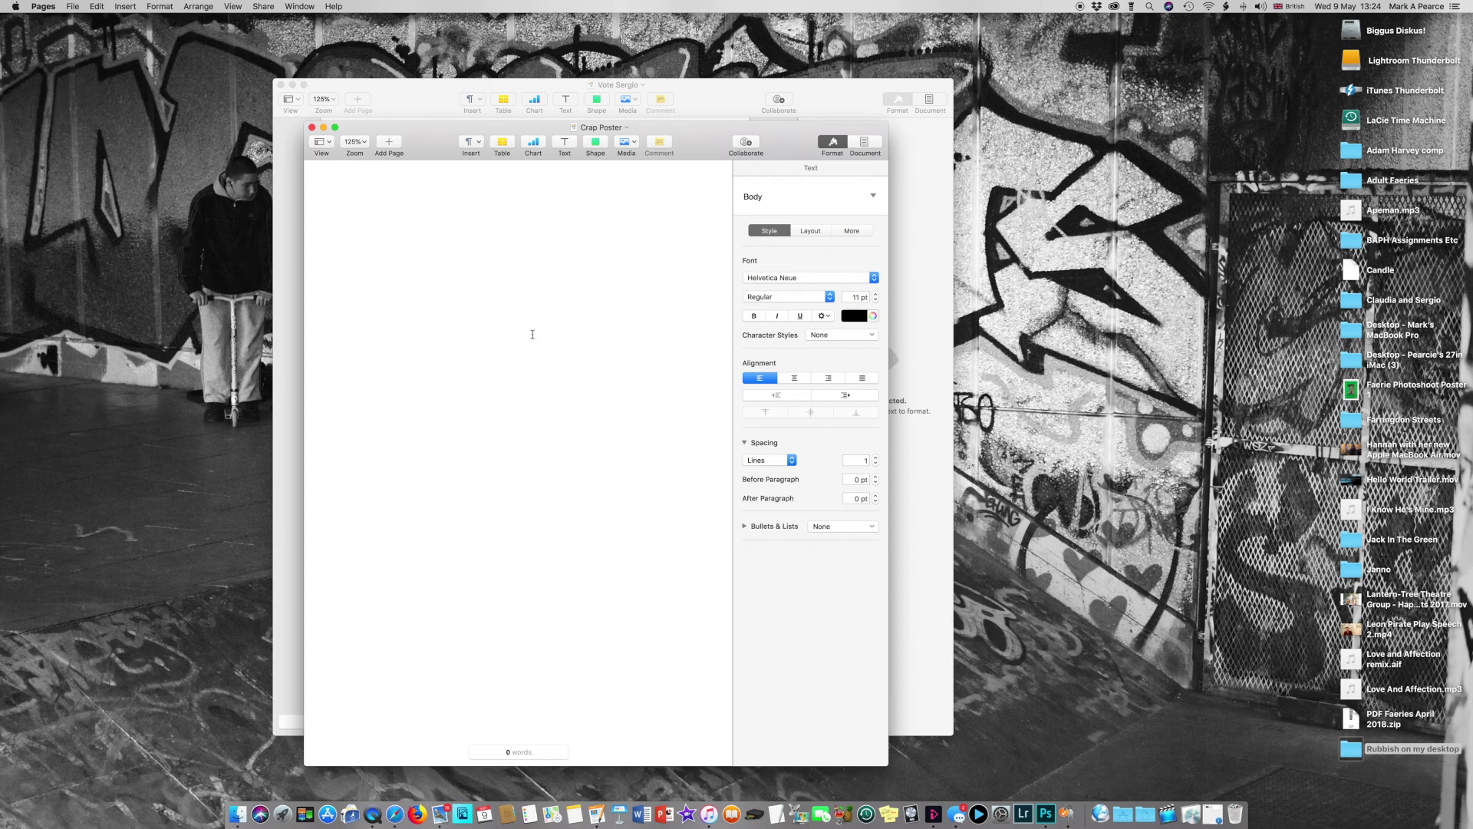
click(564, 143)
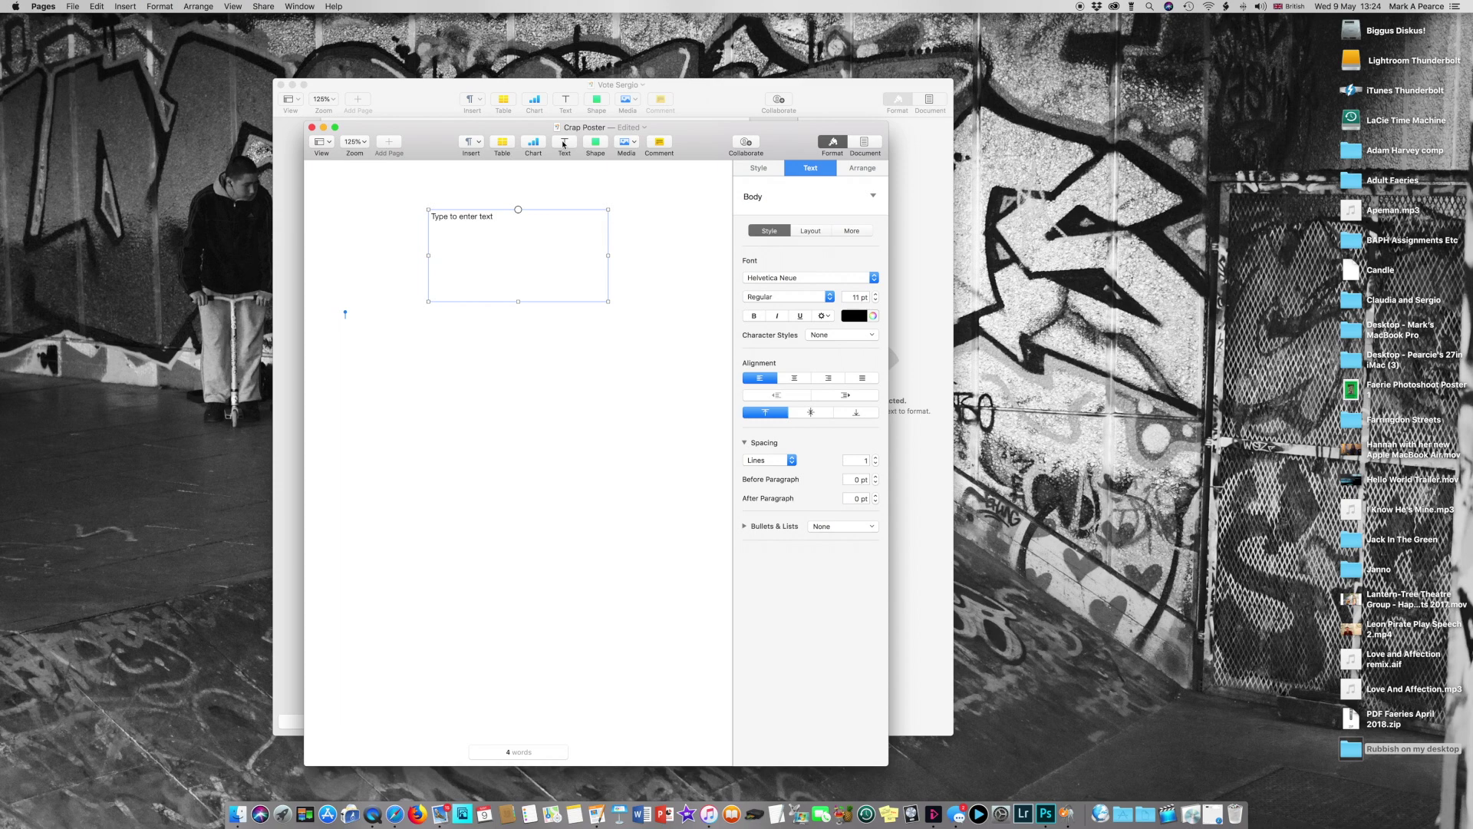
click(492, 217)
key(BackSpace)
text(Crap Poster)
Centre the "Crap Poster" text both vertically and horizontally within its text box.
drag(479, 217, 428, 217)
click(809, 414)
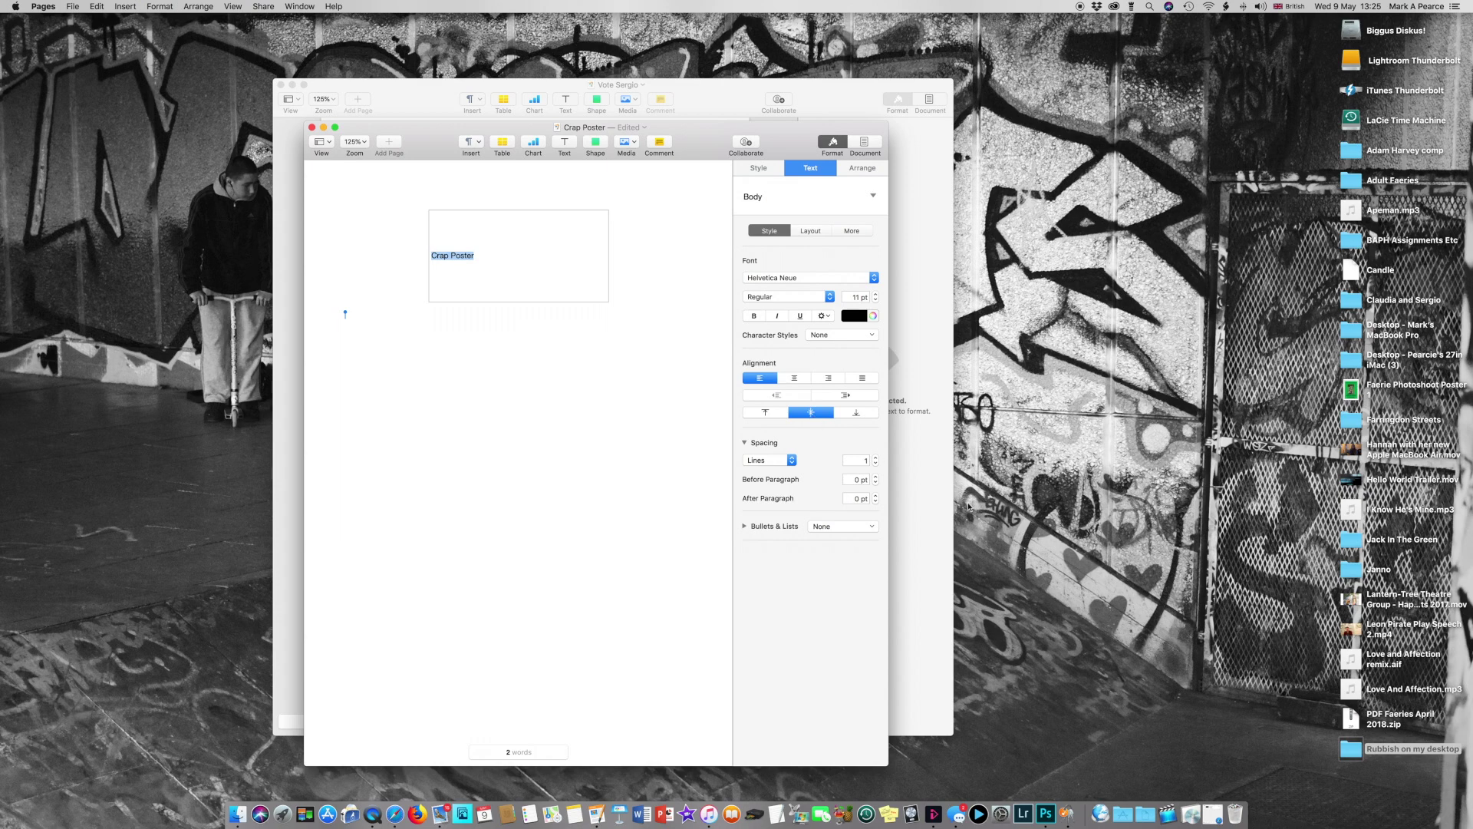
click(793, 378)
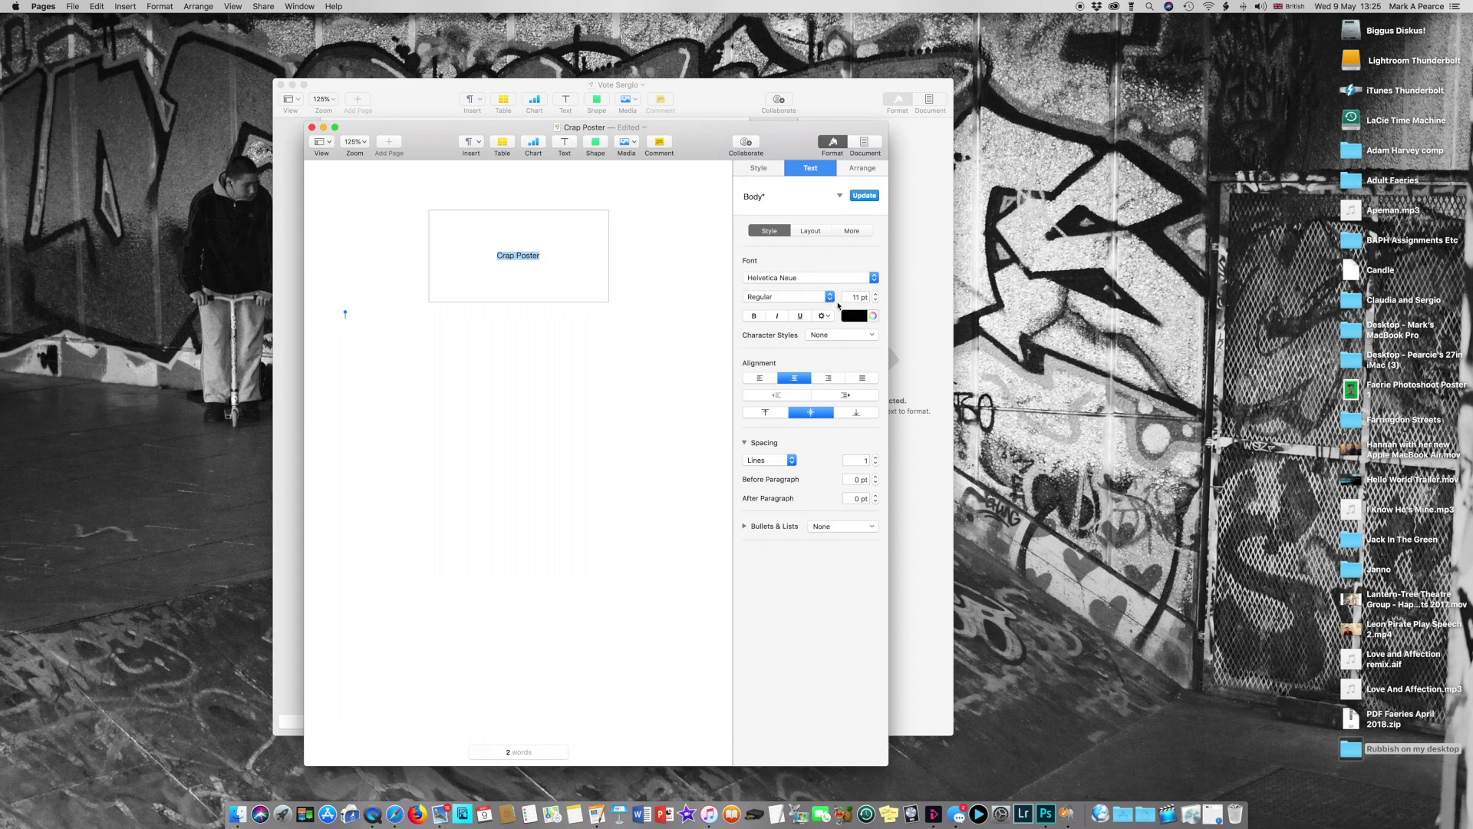
Change the font of the selected "Crap Poster" text to Futura.
click(873, 279)
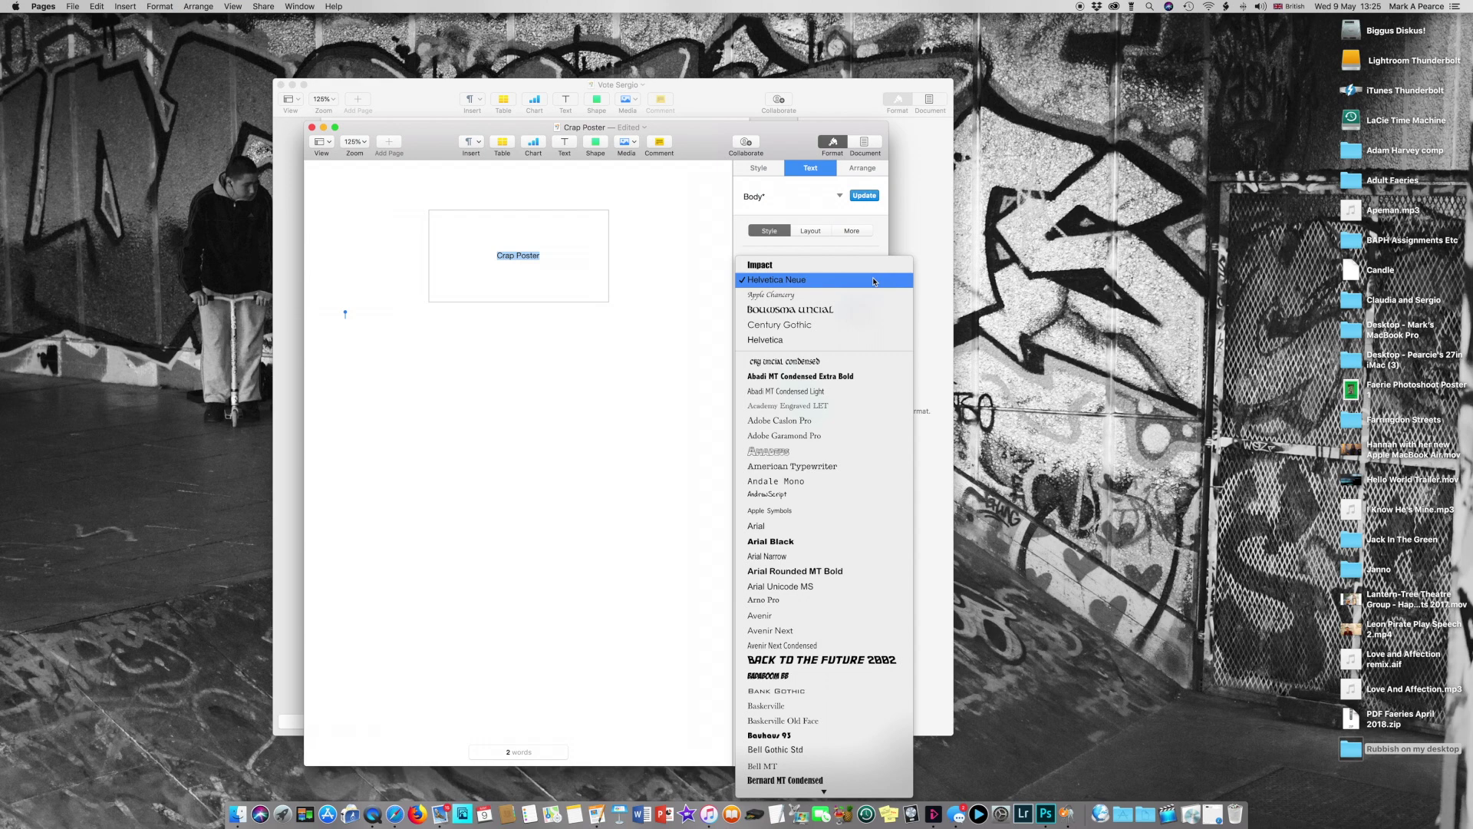
scroll(810, 676, down, 15)
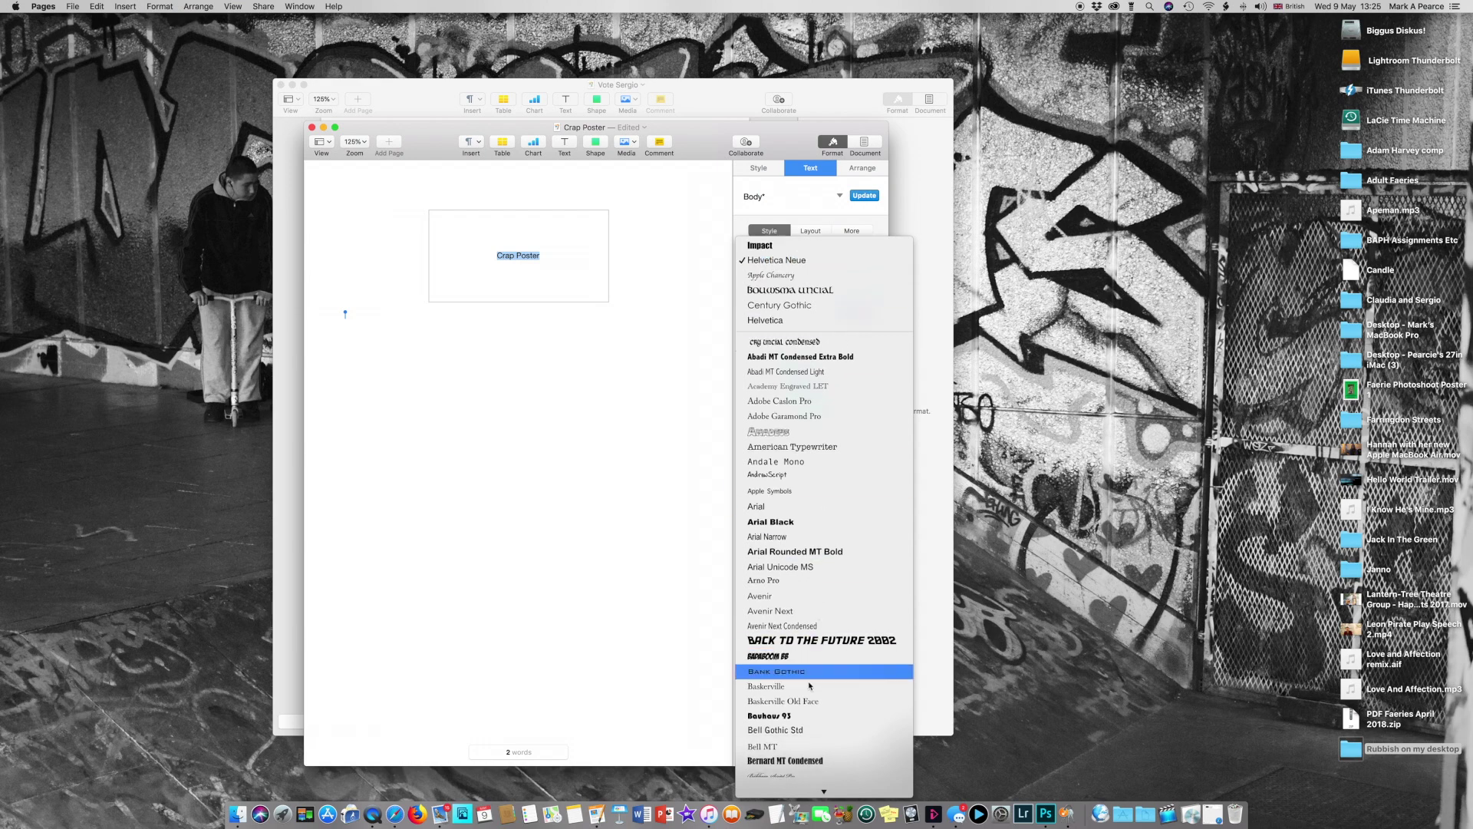
scroll(809, 680, down, 15)
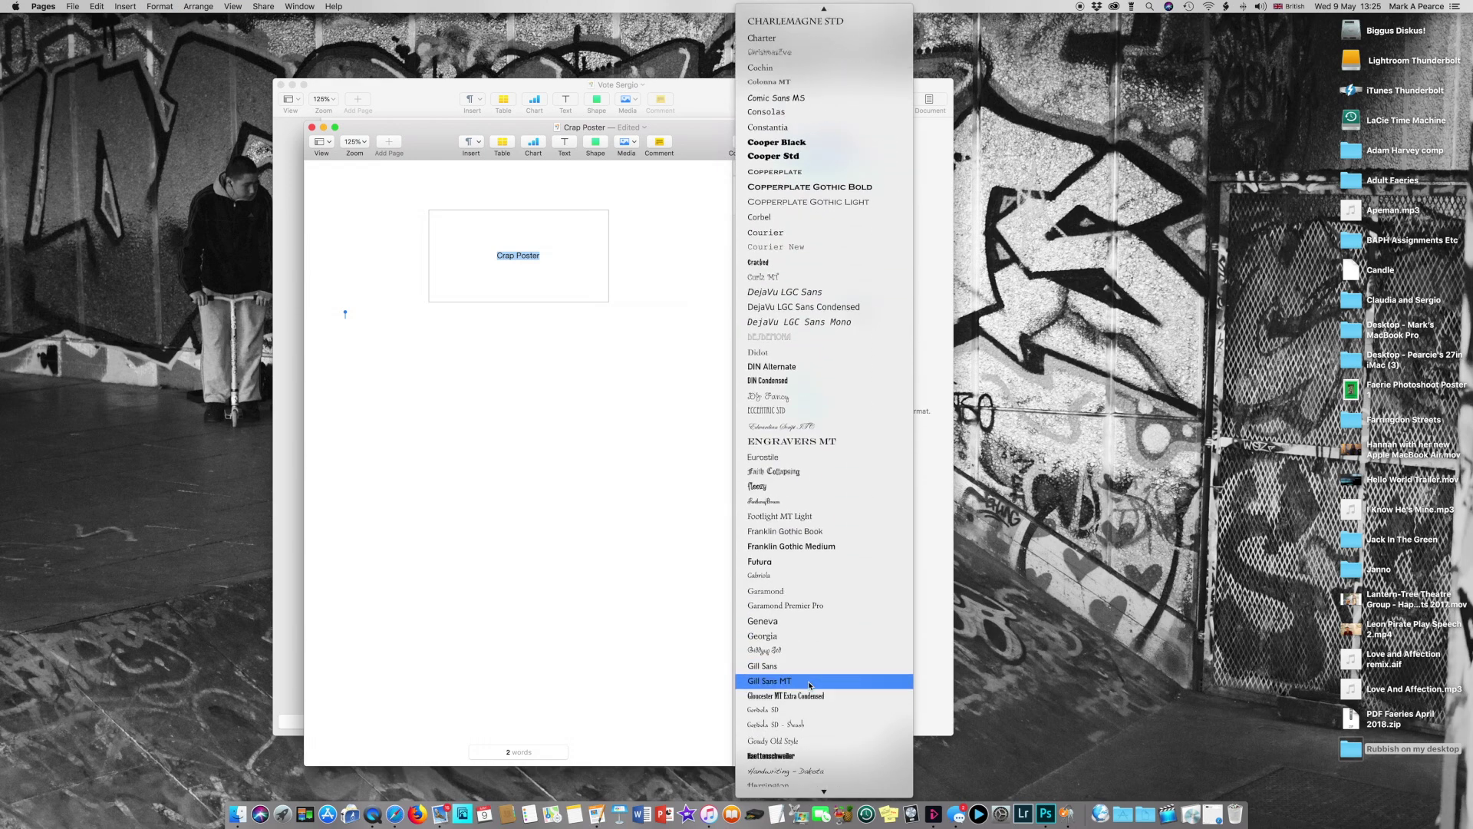
click(769, 566)
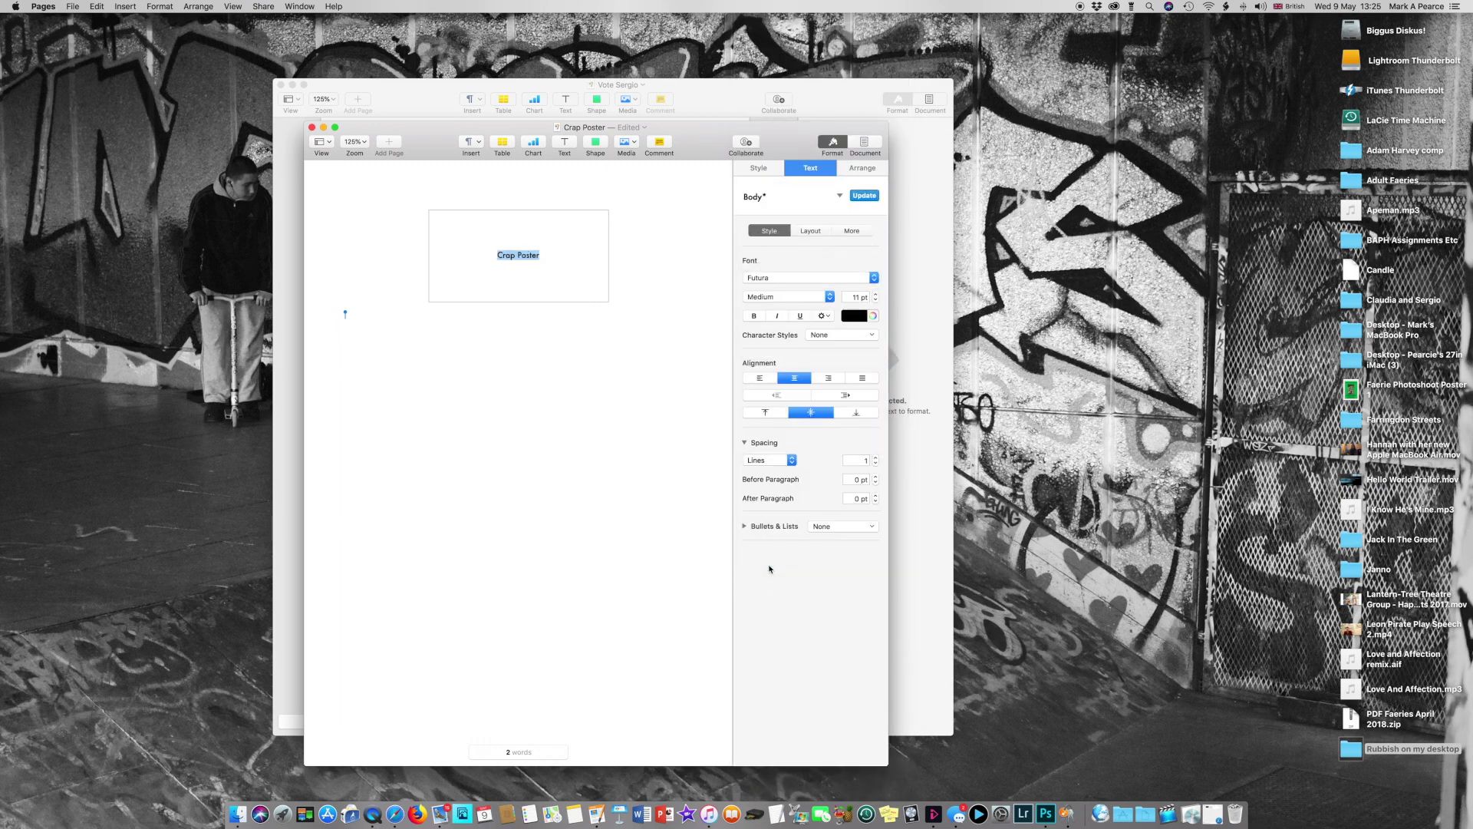
Enlarge the "Crap Poster" title to 45 pt so it fits on one line of its text box.
click(875, 294)
click(875, 294)
click(875, 295)
click(876, 293)
click(875, 294)
click(876, 293)
click(875, 294)
click(875, 294)
click(875, 294)
click(876, 294)
click(875, 294)
click(876, 294)
click(875, 294)
click(876, 294)
click(876, 293)
click(875, 294)
click(875, 294)
click(875, 293)
click(875, 295)
click(876, 295)
click(875, 295)
click(875, 295)
click(875, 295)
click(876, 295)
click(875, 295)
click(876, 295)
click(875, 295)
click(876, 295)
click(875, 294)
click(875, 295)
click(875, 295)
click(875, 295)
click(876, 294)
click(875, 294)
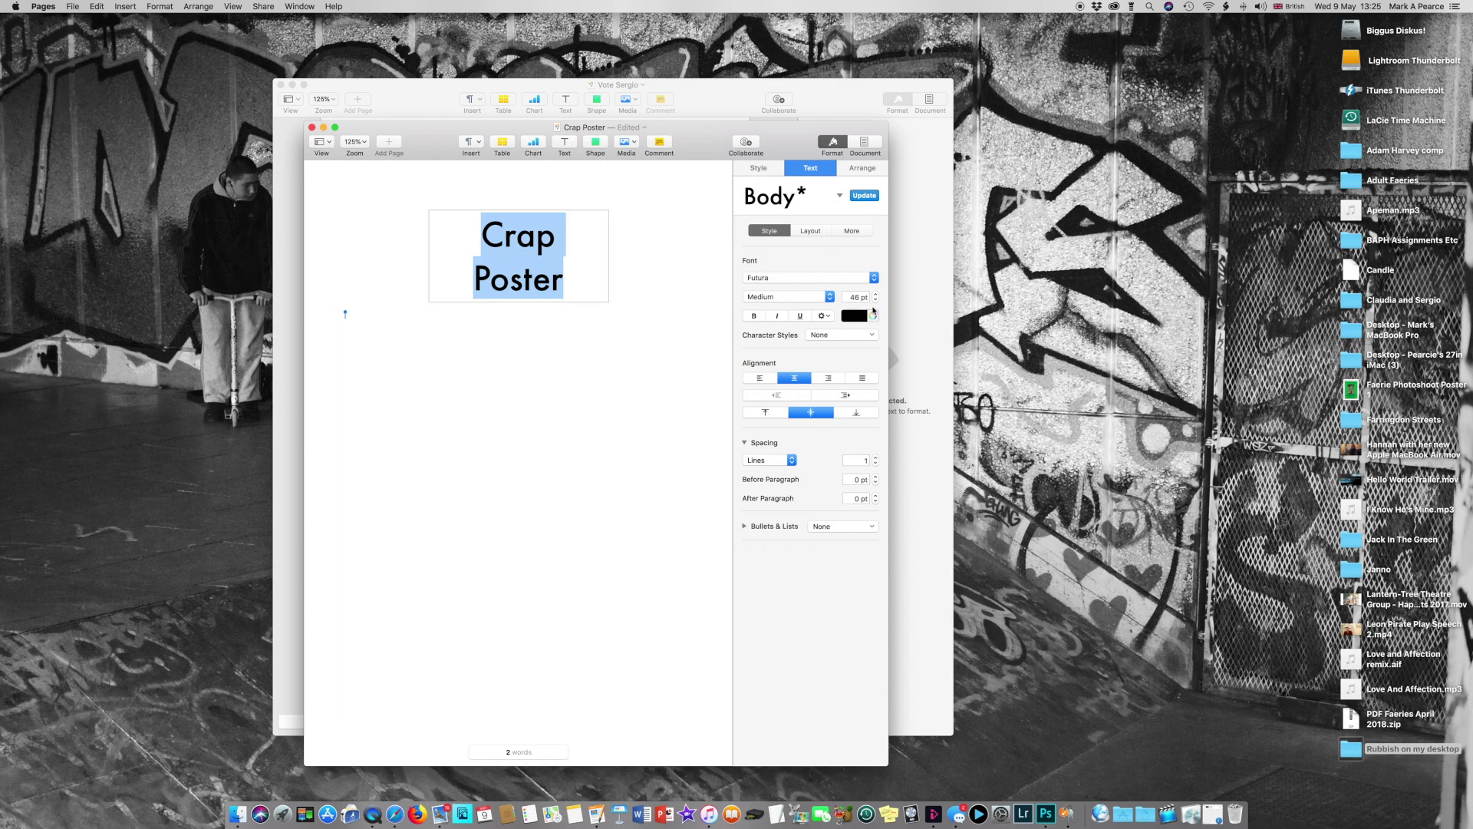
click(875, 300)
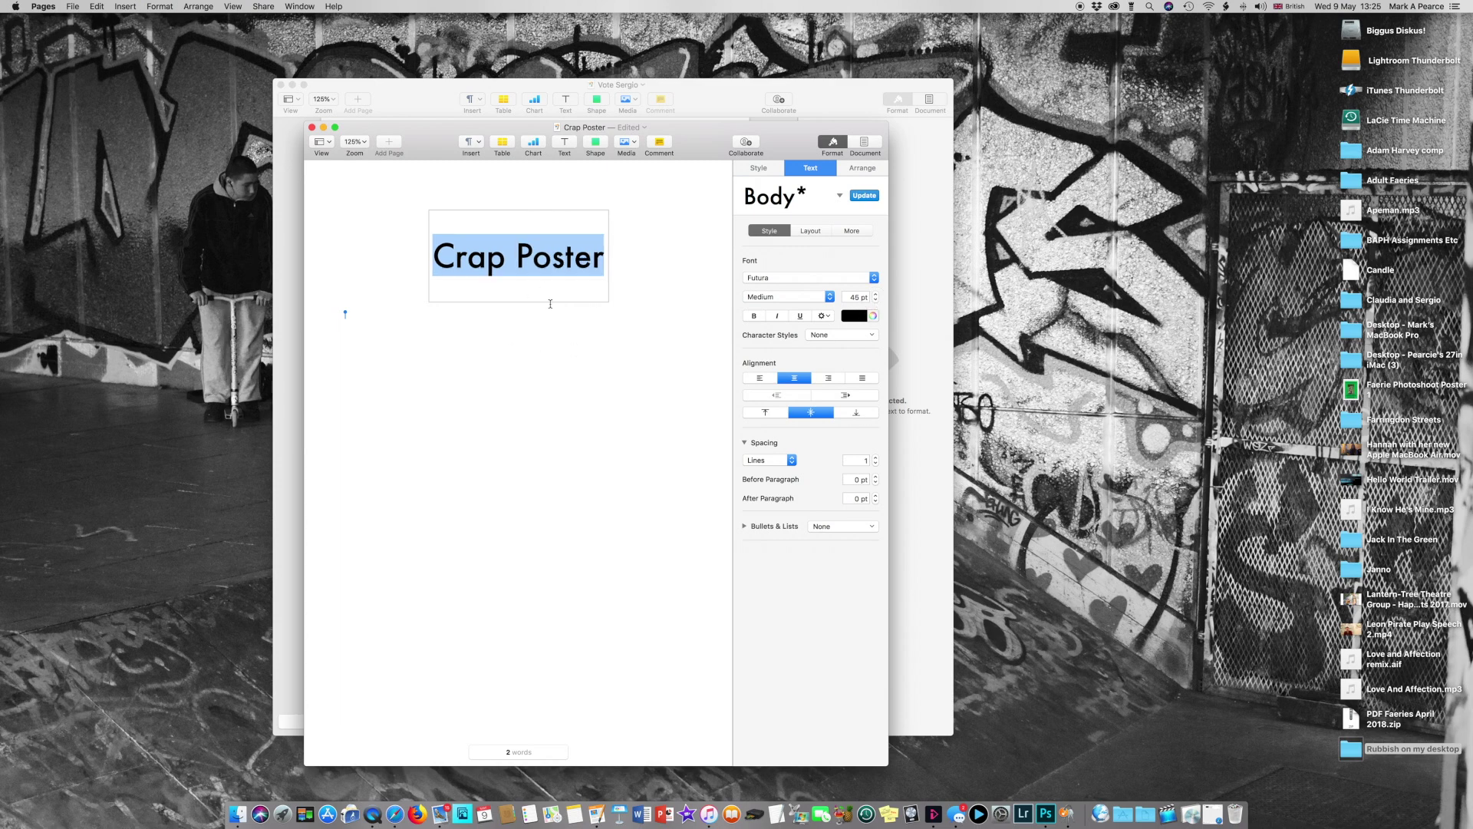
click(524, 343)
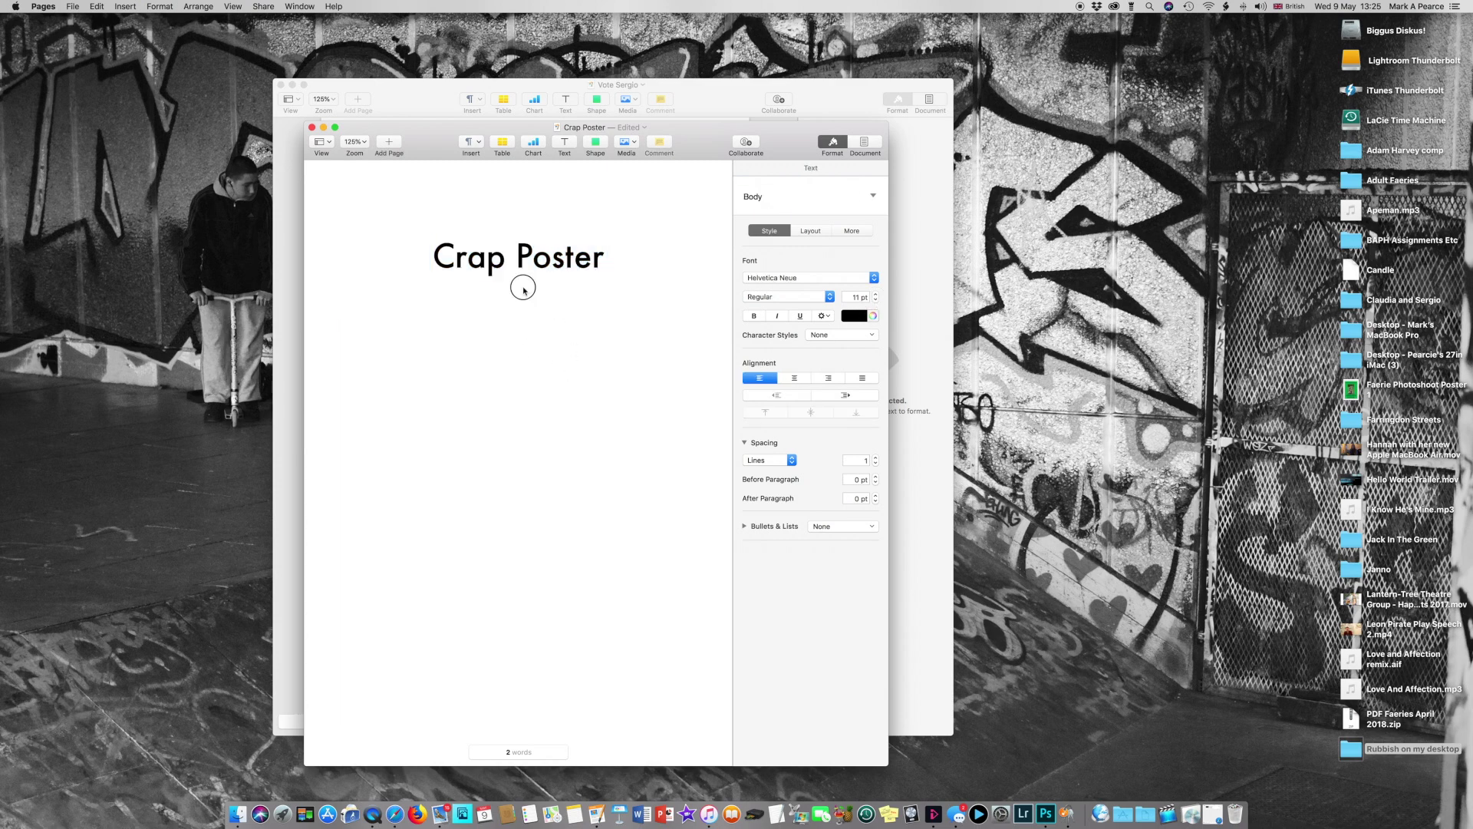
Enter random filler letters in the body area below the title, deleting the first attempt and entering a new line.
click(524, 291)
click(367, 240)
text(dfhdfhdhdfherge)
key(BackSpace)
key(BackSpace)
key(BackSpace)
key(BackSpace)
key(BackSpace)
key(BackSpace)
key(BackSpace)
key(BackSpace)
key(BackSpace)
key(BackSpace)
key(BackSpace)
key(BackSpace)
key(BackSpace)
key(BackSpace)
key(BackSpace)
text(dfgdhhdfbdghrthjdfhbsfdgdhfgjdfb sgsghsbxcbdfhrjffgzcvz)
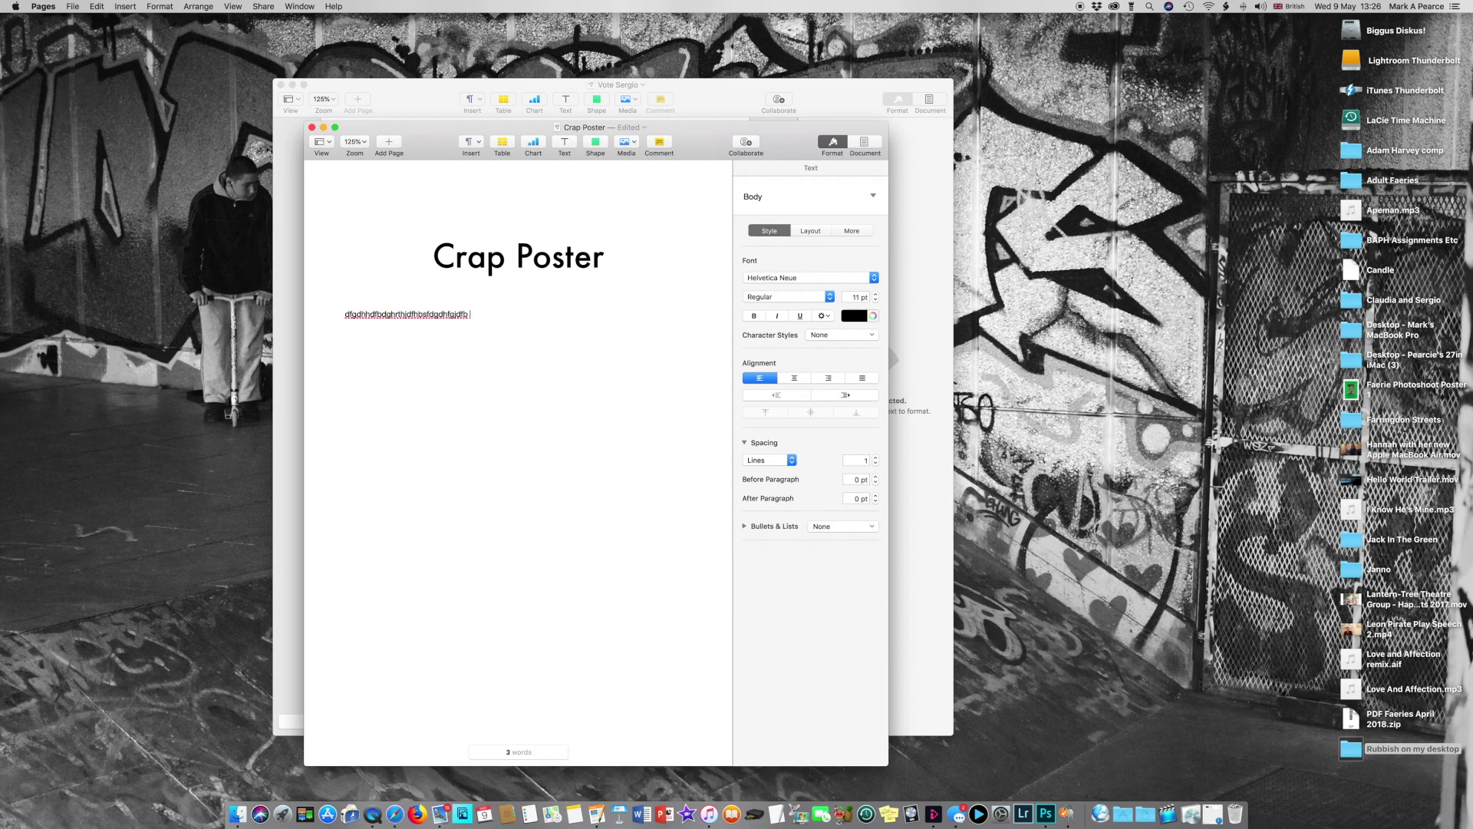
key(super+space)
text(segsfg)
key(BackSpace)
key(BackSpace)
key(BackSpace)
key(BackSpace)
key(BackSpace)
key(BackSpace)
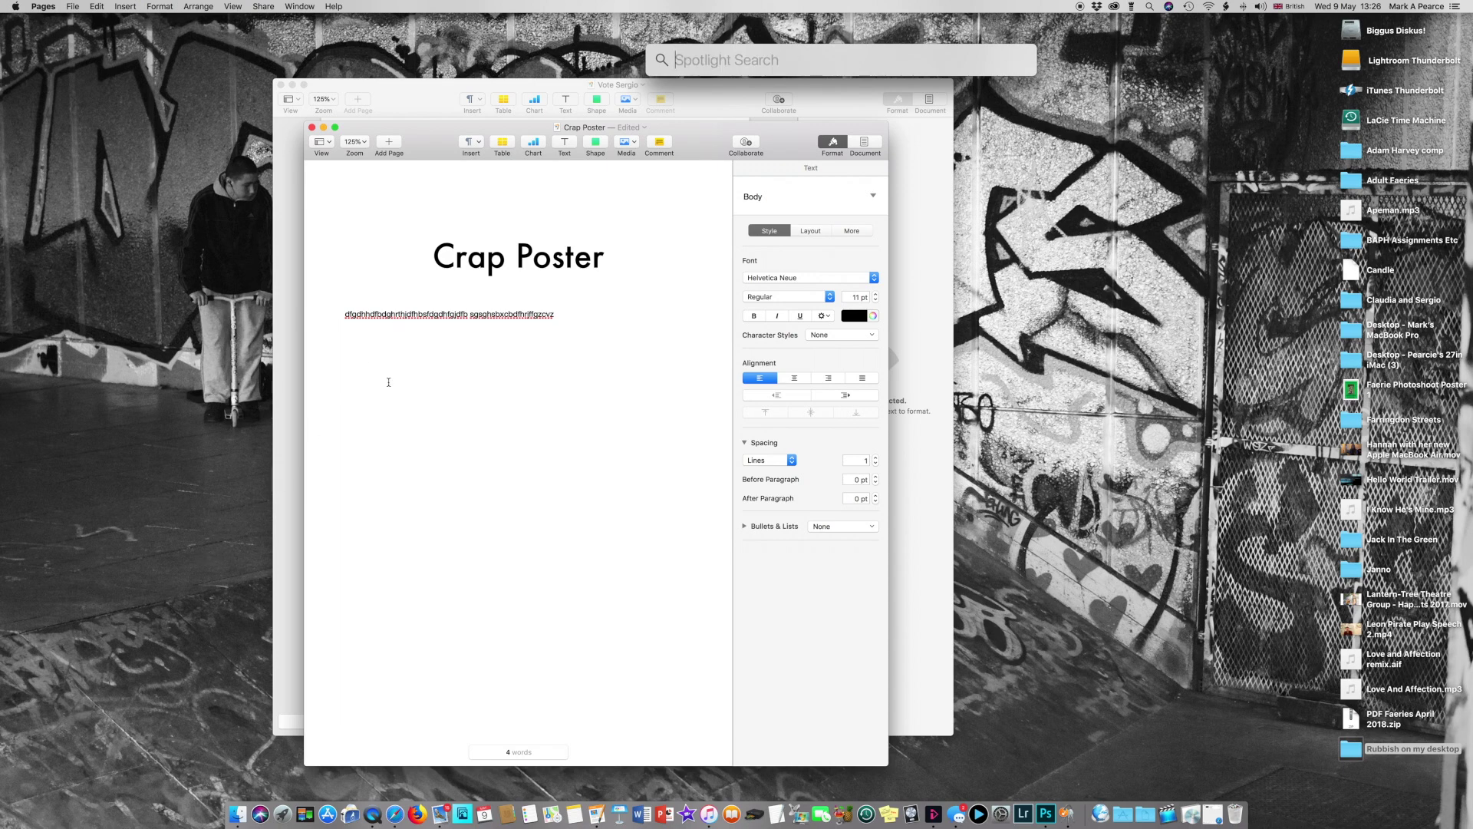
Continue the body filler text with more random letters at the end of the line.
click(560, 313)
text(dfhdfhdfghsdgsgdfgdsy d)
text(fgdfhdfhfghdfgd)
text( fhghfj)
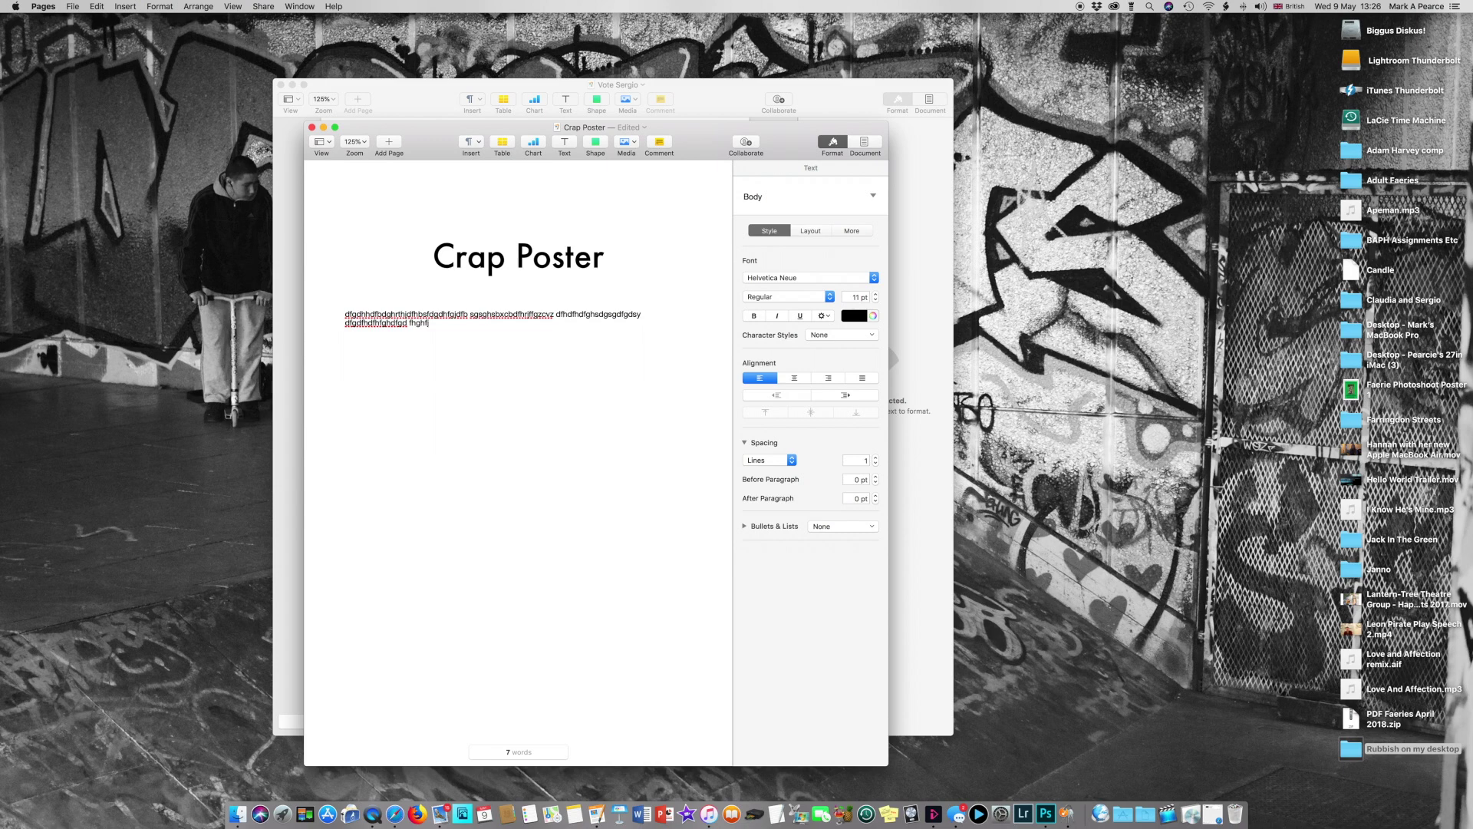
Delete all the filler text from the document body.
key(super+BackSpace)
key(shift+alt+Left)
key(BackSpace)
key(super+BackSpace)
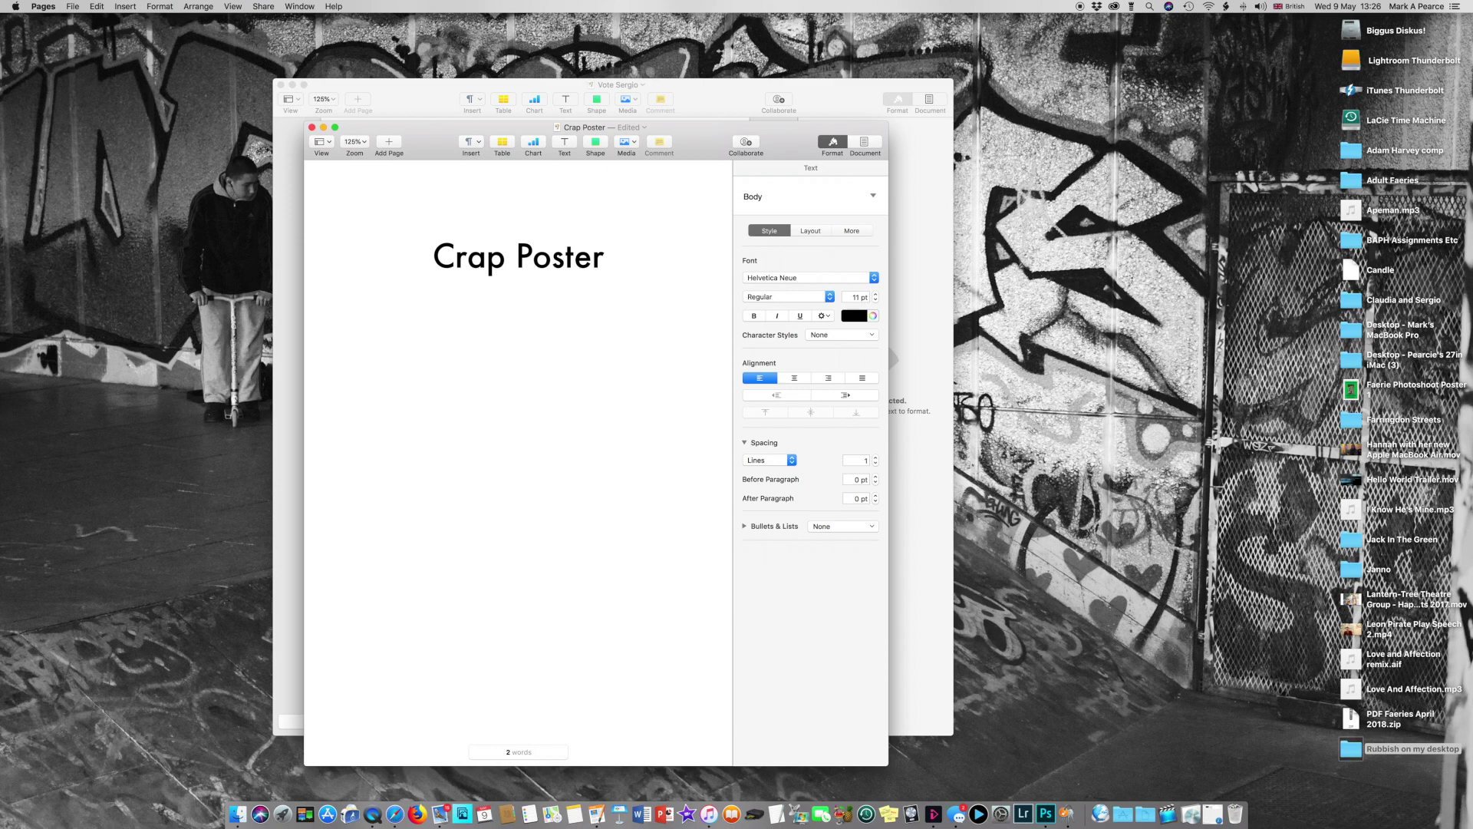
Set the title text box's object placement to Stay on Page and its text wrap to None.
click(518, 280)
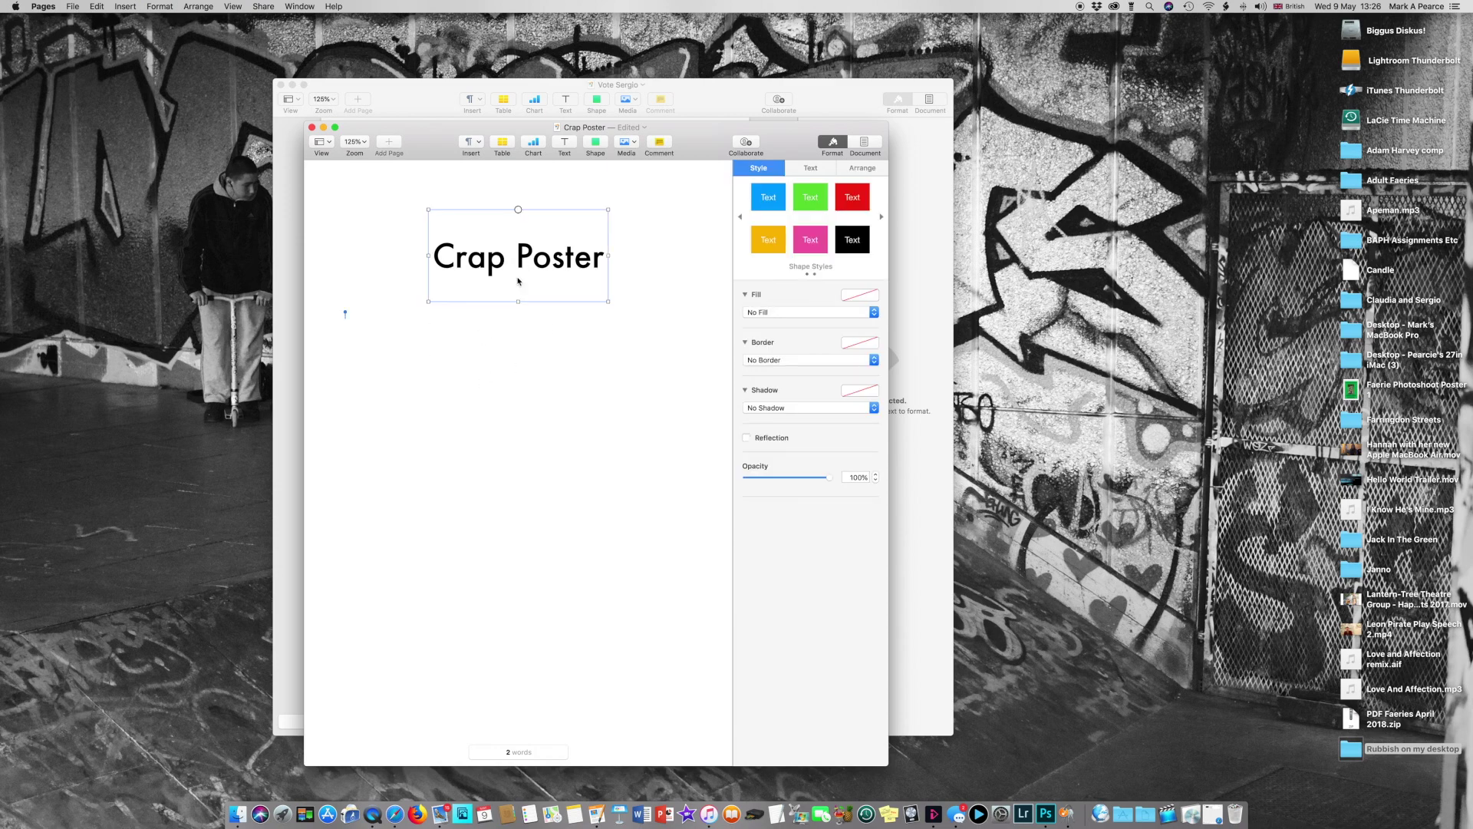
click(503, 365)
click(510, 298)
click(869, 172)
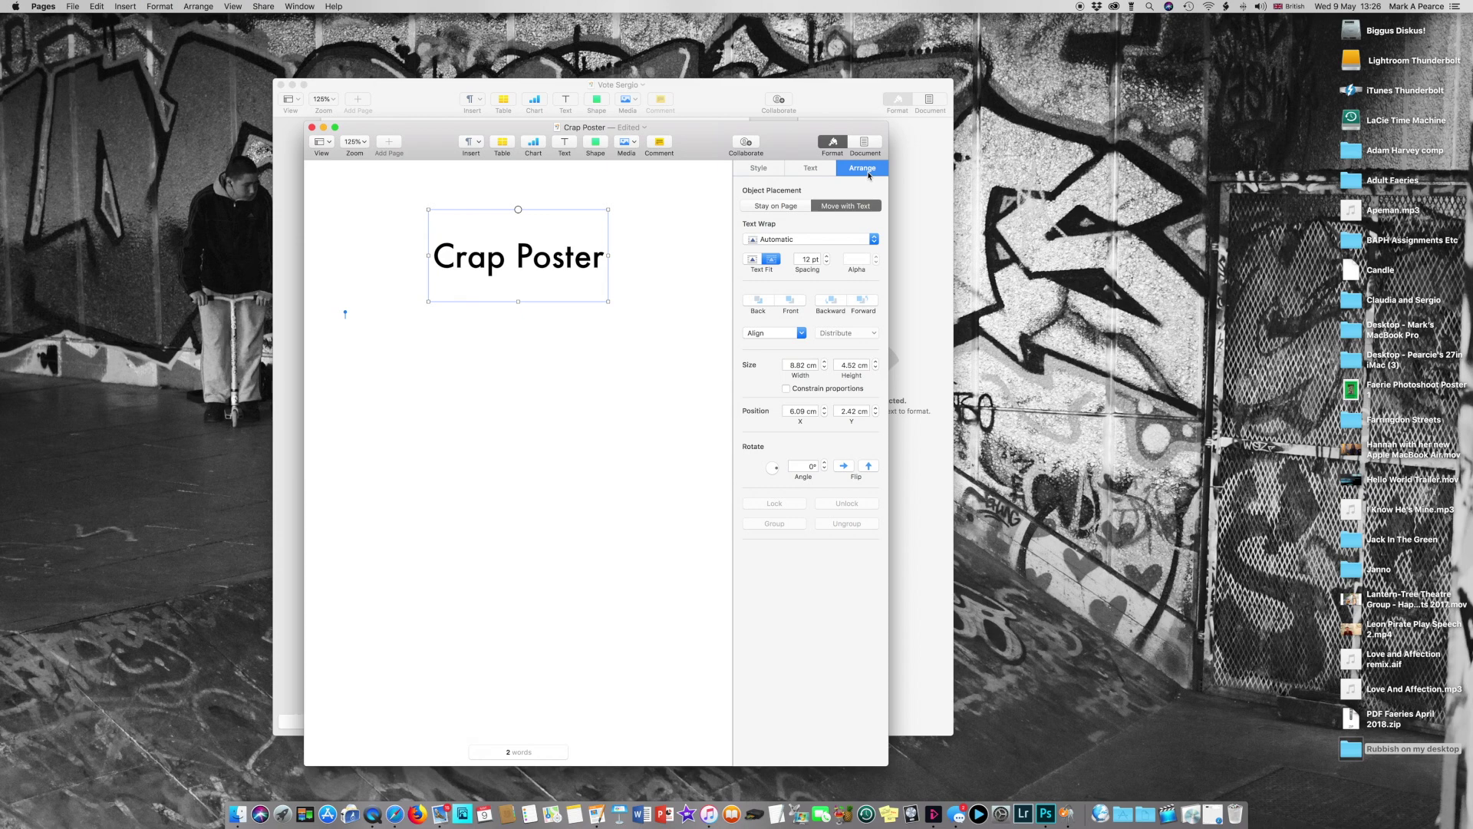
click(788, 207)
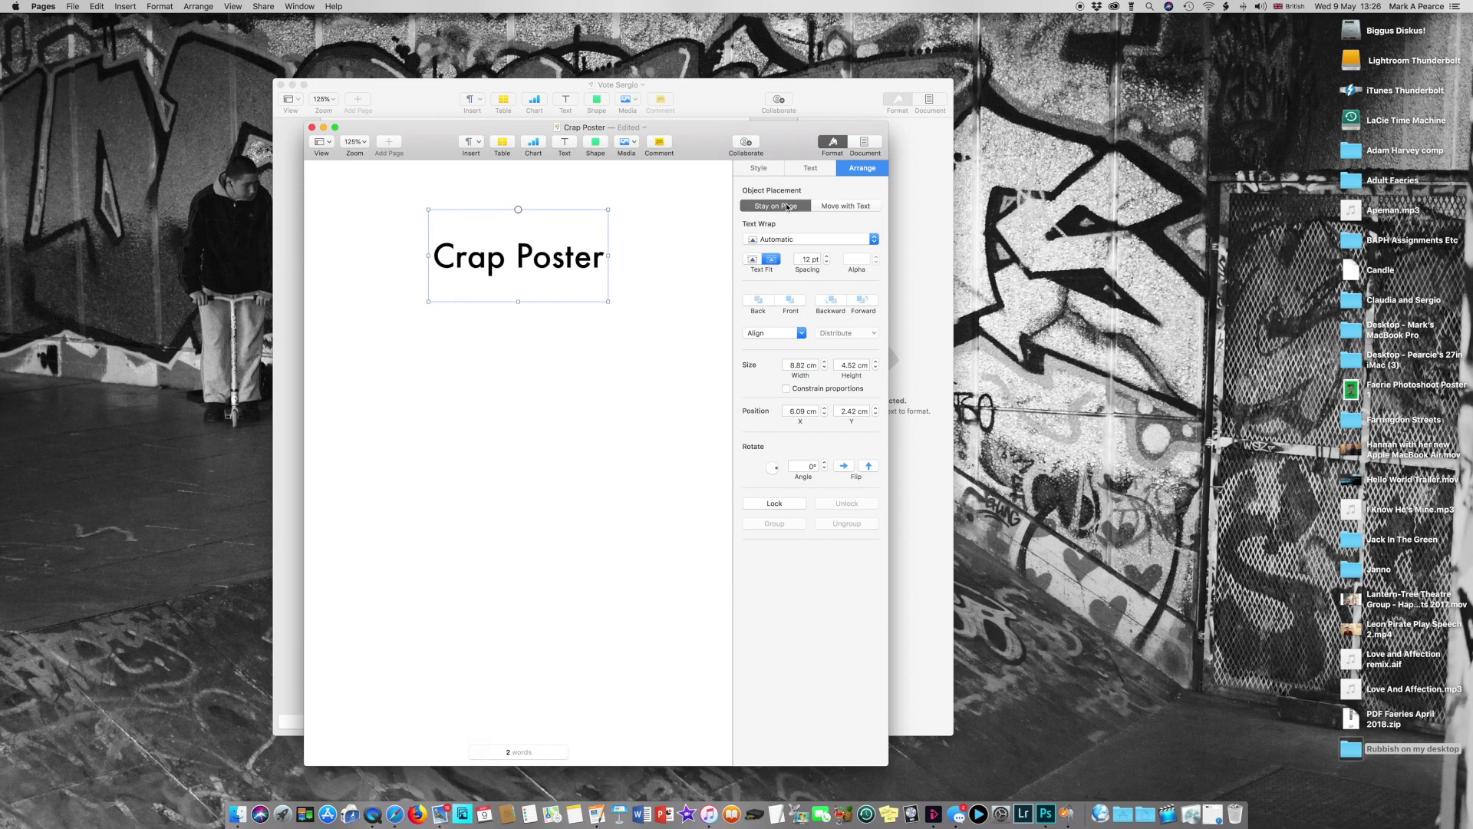
click(863, 248)
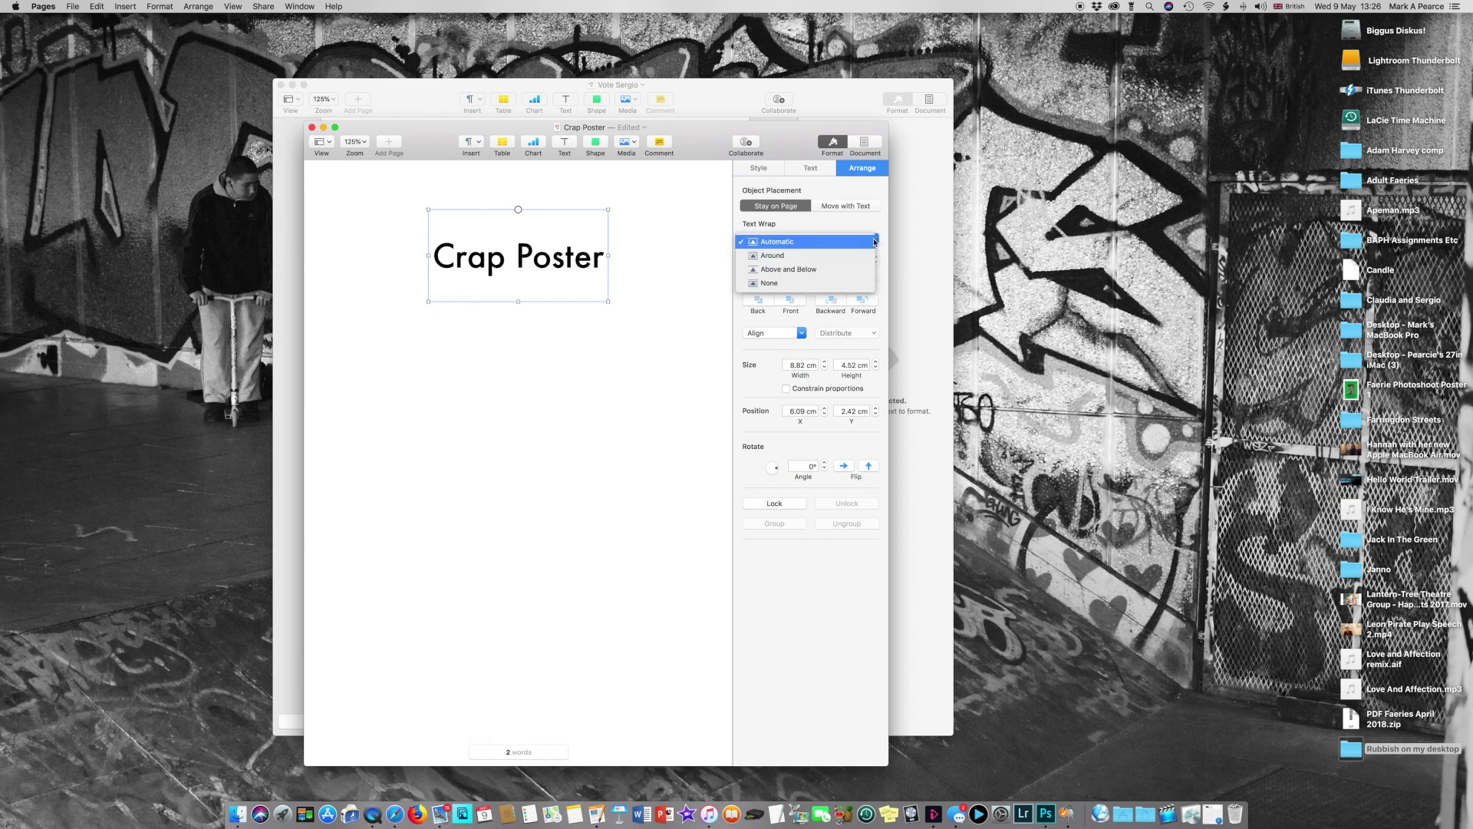
click(834, 292)
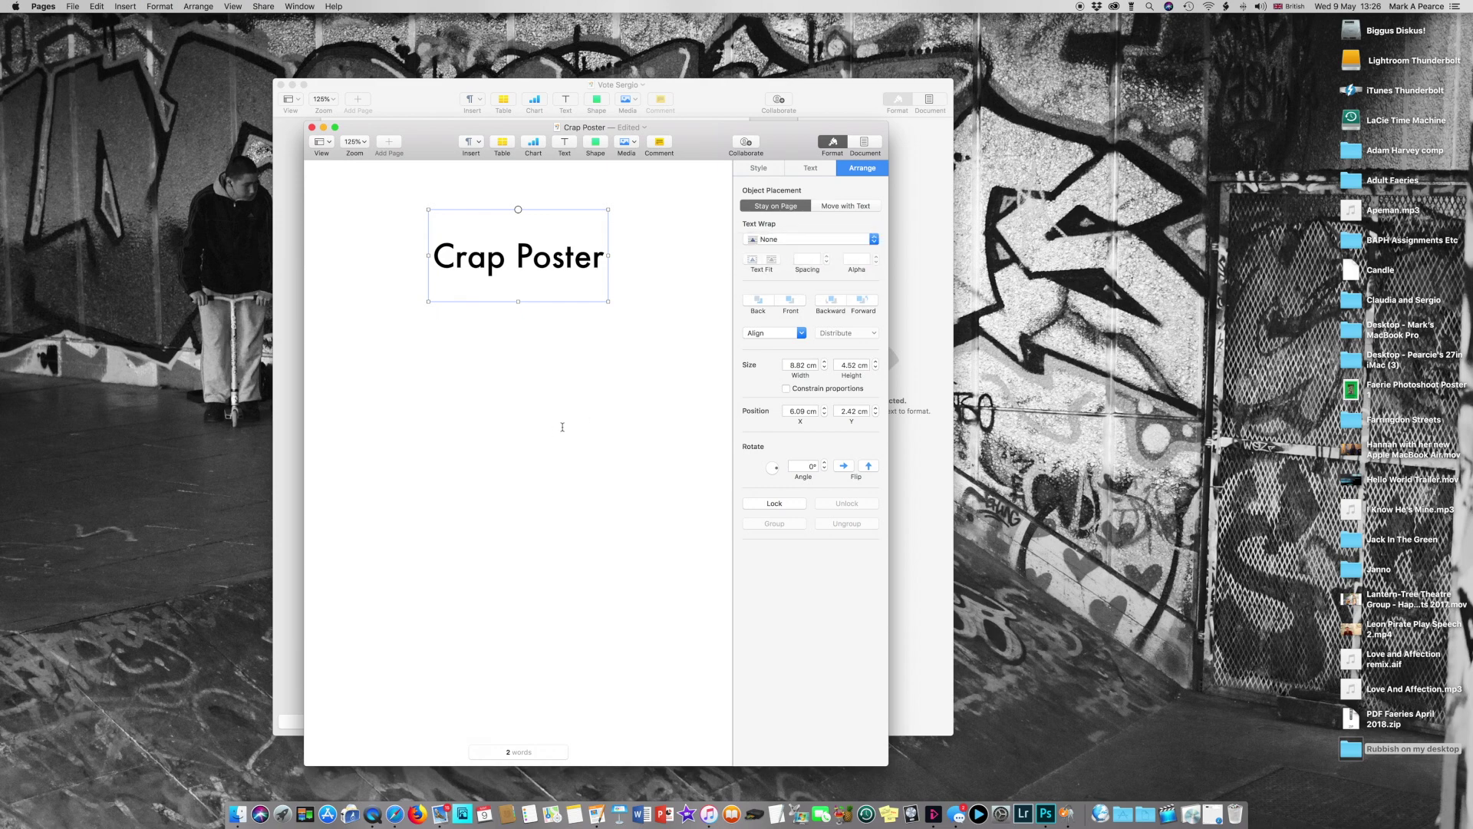
click(580, 412)
Select the whole "Crap Poster" title text and colour it green.
click(568, 265)
click(805, 173)
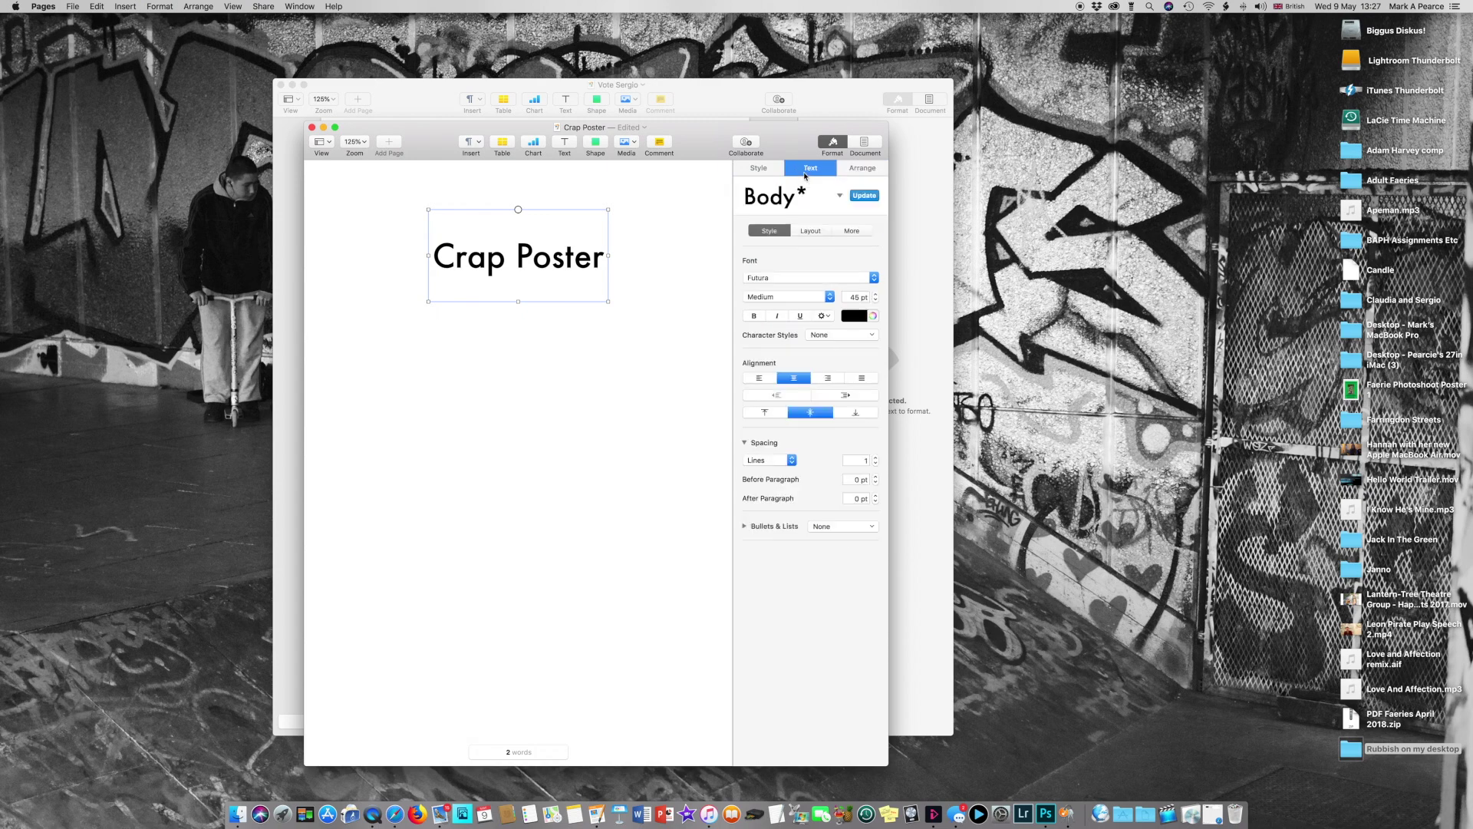
double_click(602, 260)
click(600, 259)
drag(601, 259, 429, 258)
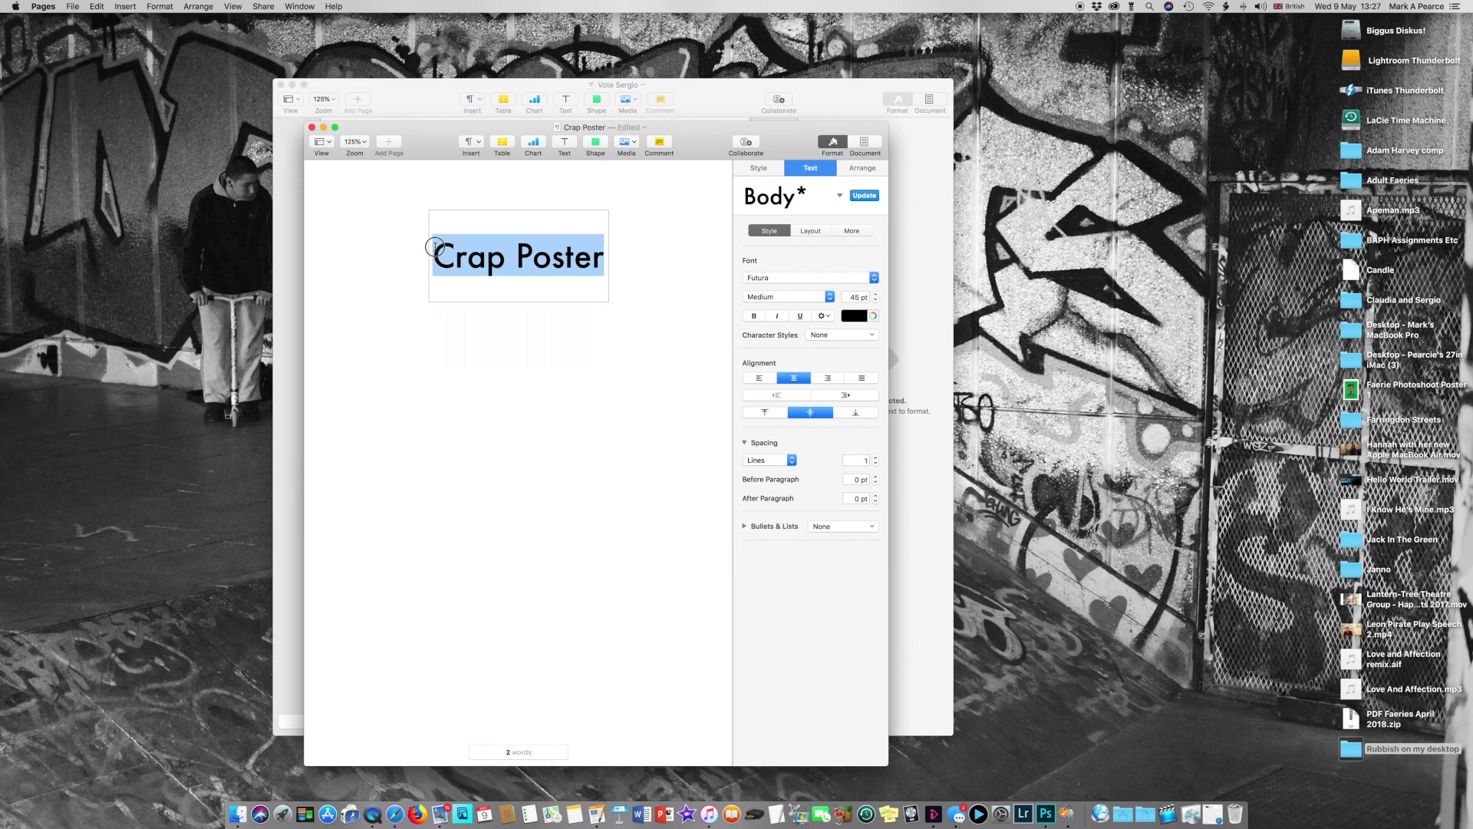
click(863, 316)
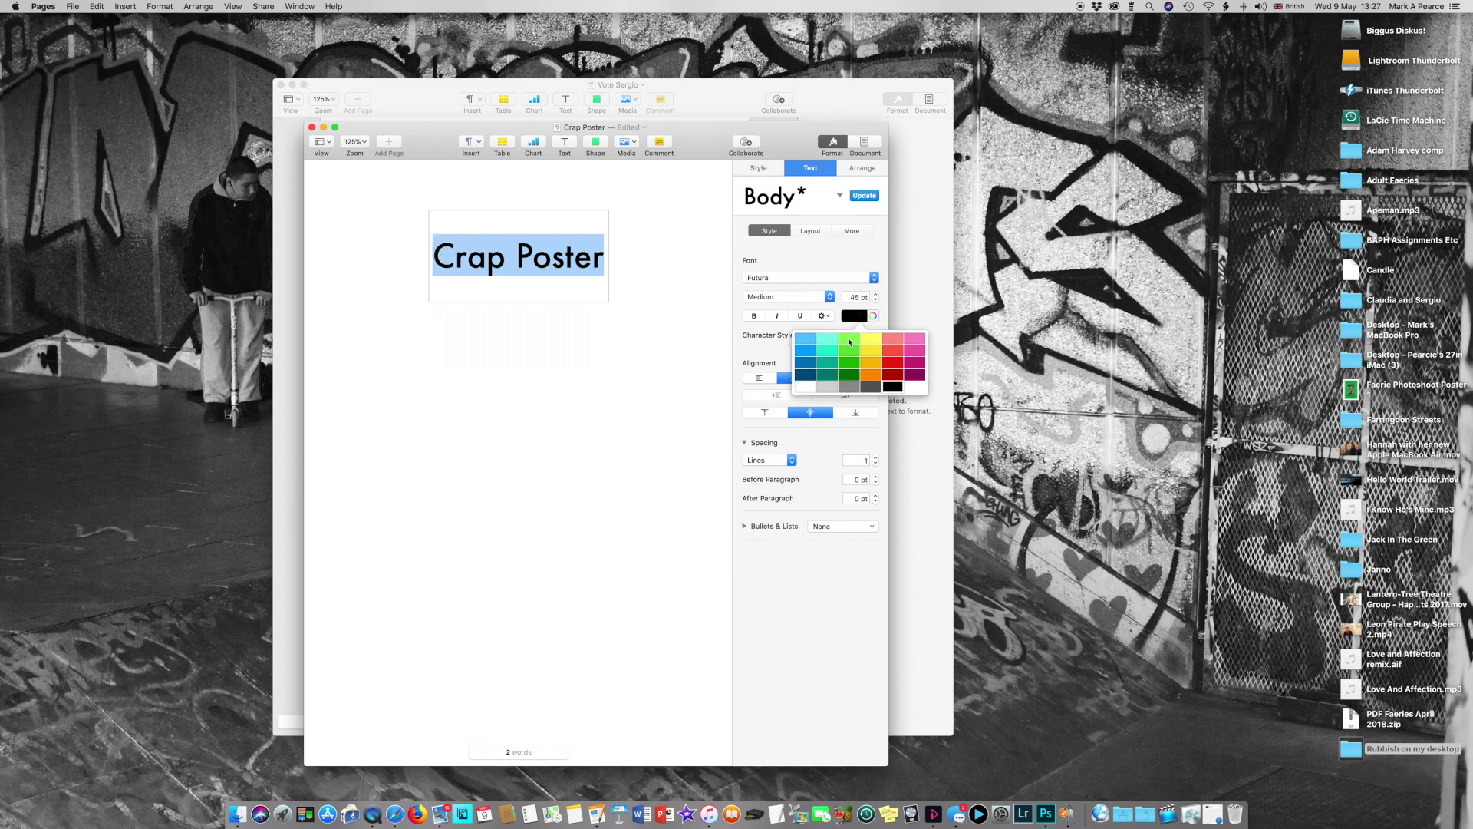
click(849, 366)
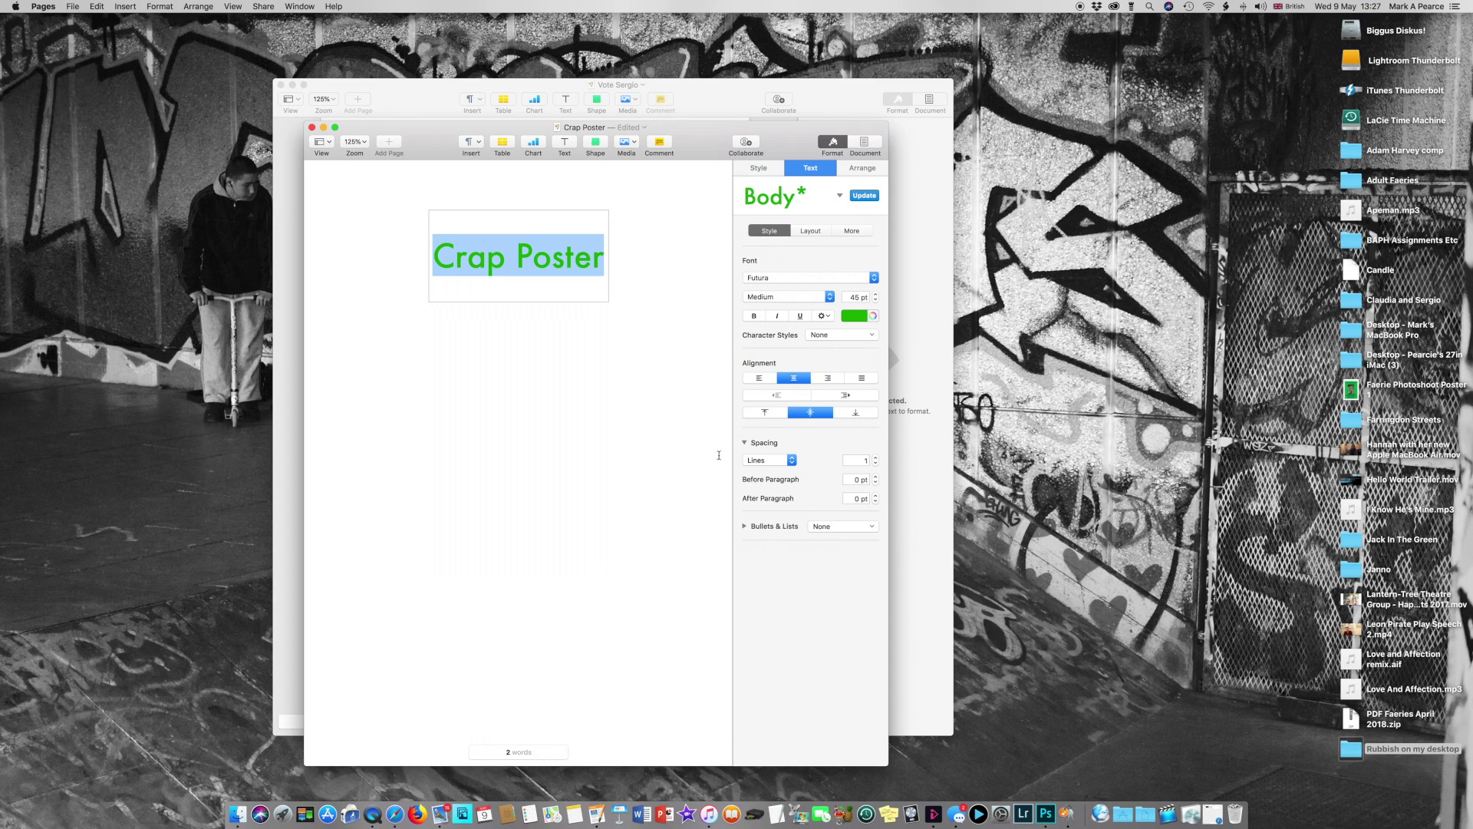
Make the title bold and reduce it to 38 pt so it fits on one line.
click(752, 316)
click(875, 300)
click(876, 300)
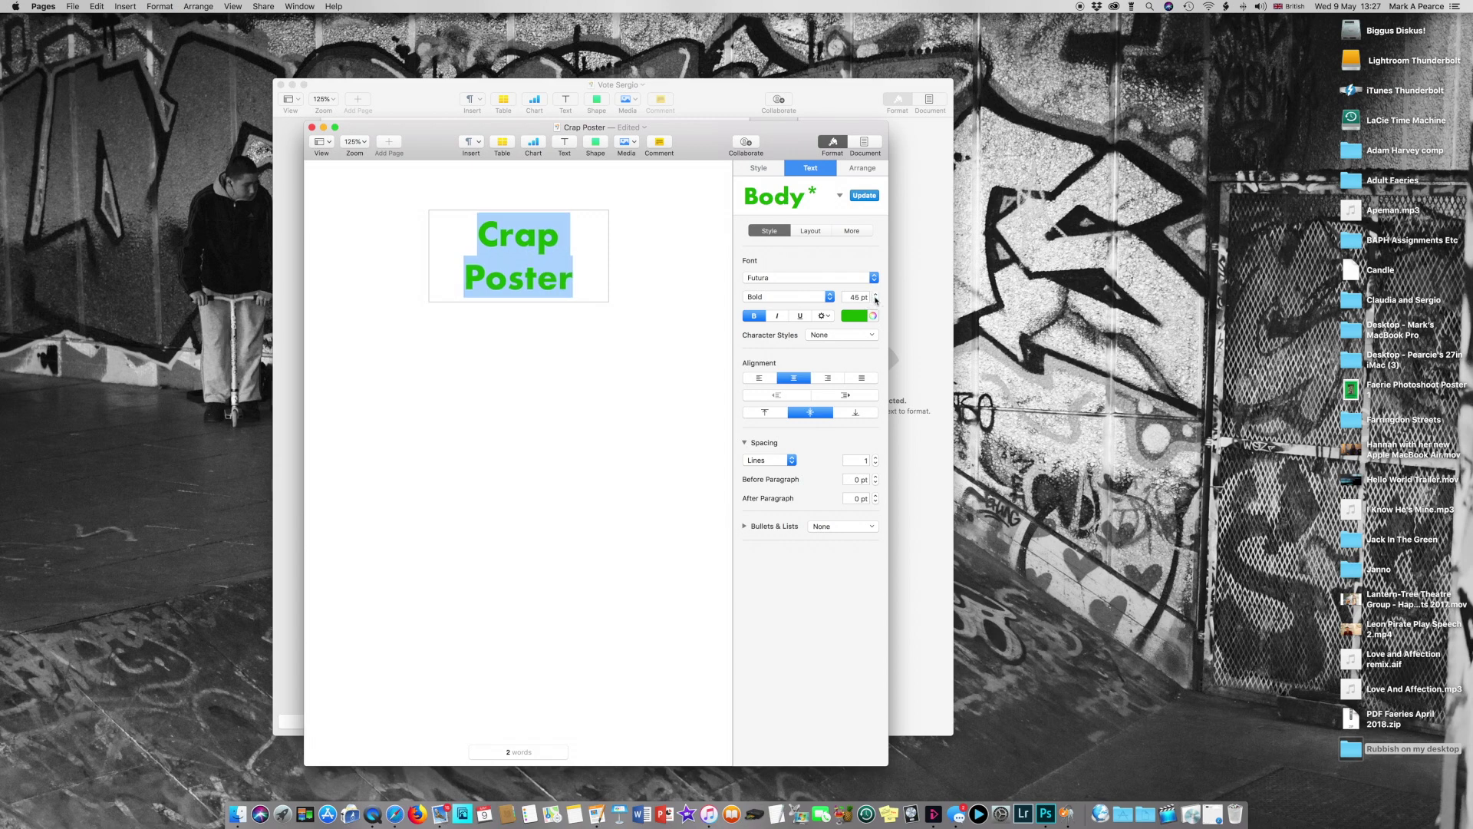
click(876, 300)
click(876, 300)
click(877, 300)
click(876, 300)
click(876, 300)
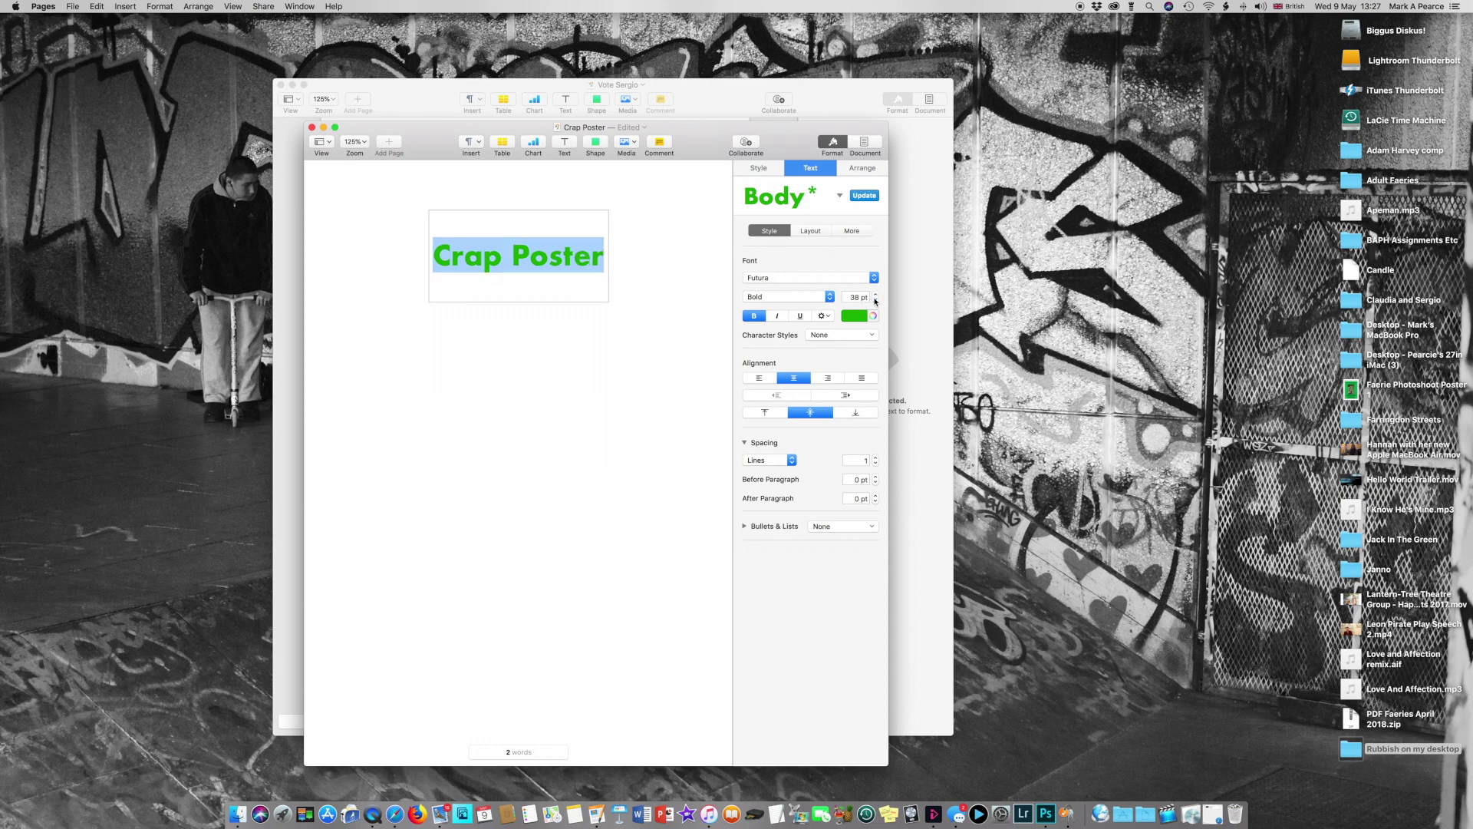
Move the title text box slightly higher on the page, keeping it horizontally centred.
click(487, 370)
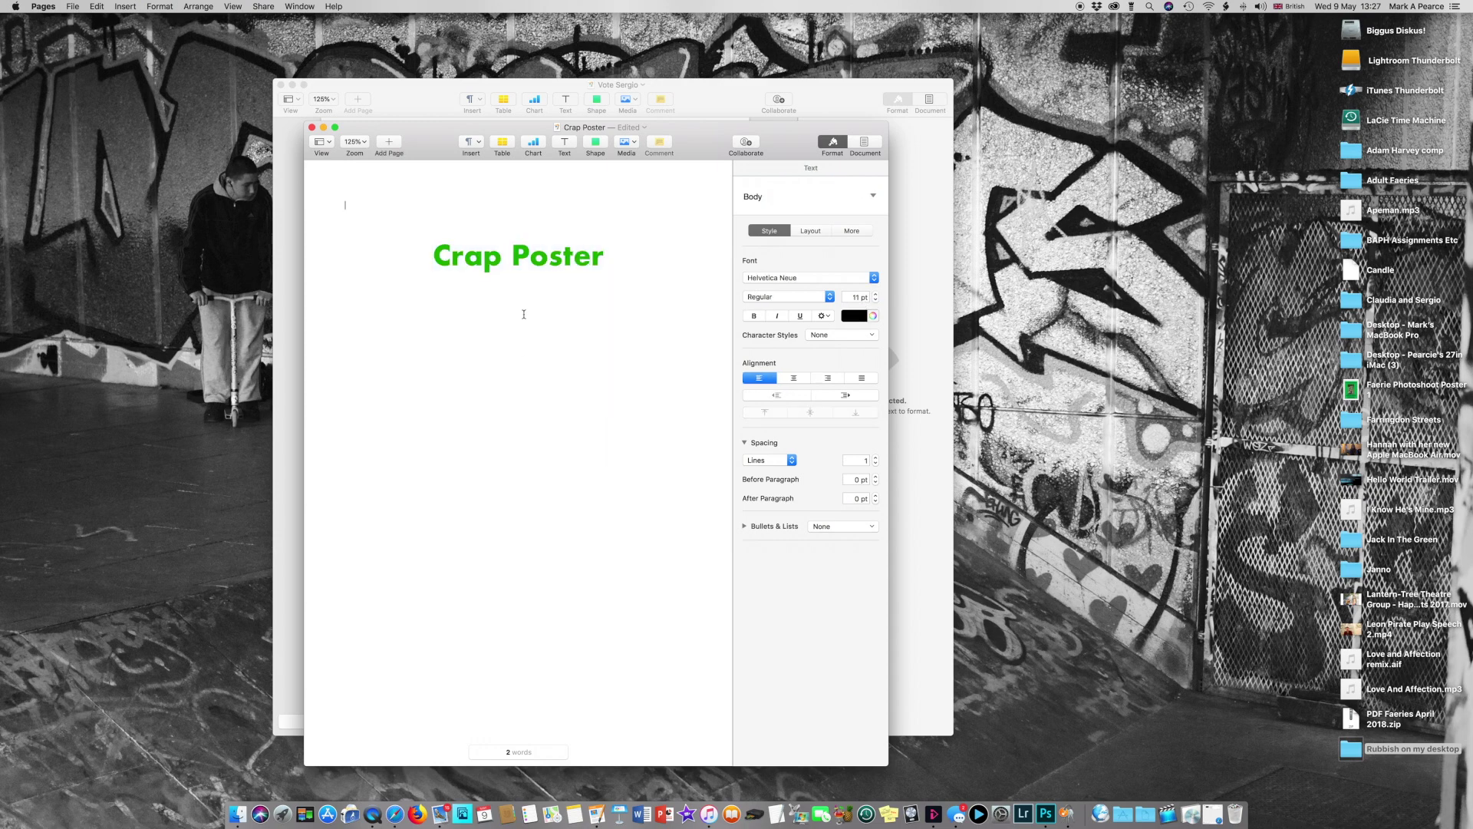
mouse_move(518, 251)
mouse_down()
mouse_move(595, 256)
mouse_move(469, 243)
mouse_move(481, 365)
mouse_move(632, 276)
mouse_move(409, 252)
mouse_move(491, 250)
mouse_move(550, 296)
mouse_move(435, 247)
mouse_move(575, 287)
mouse_move(490, 322)
mouse_move(441, 279)
mouse_move(611, 304)
mouse_move(536, 237)
mouse_move(518, 249)
mouse_move(511, 345)
mouse_move(526, 246)
mouse_move(552, 250)
mouse_move(519, 245)
mouse_up()
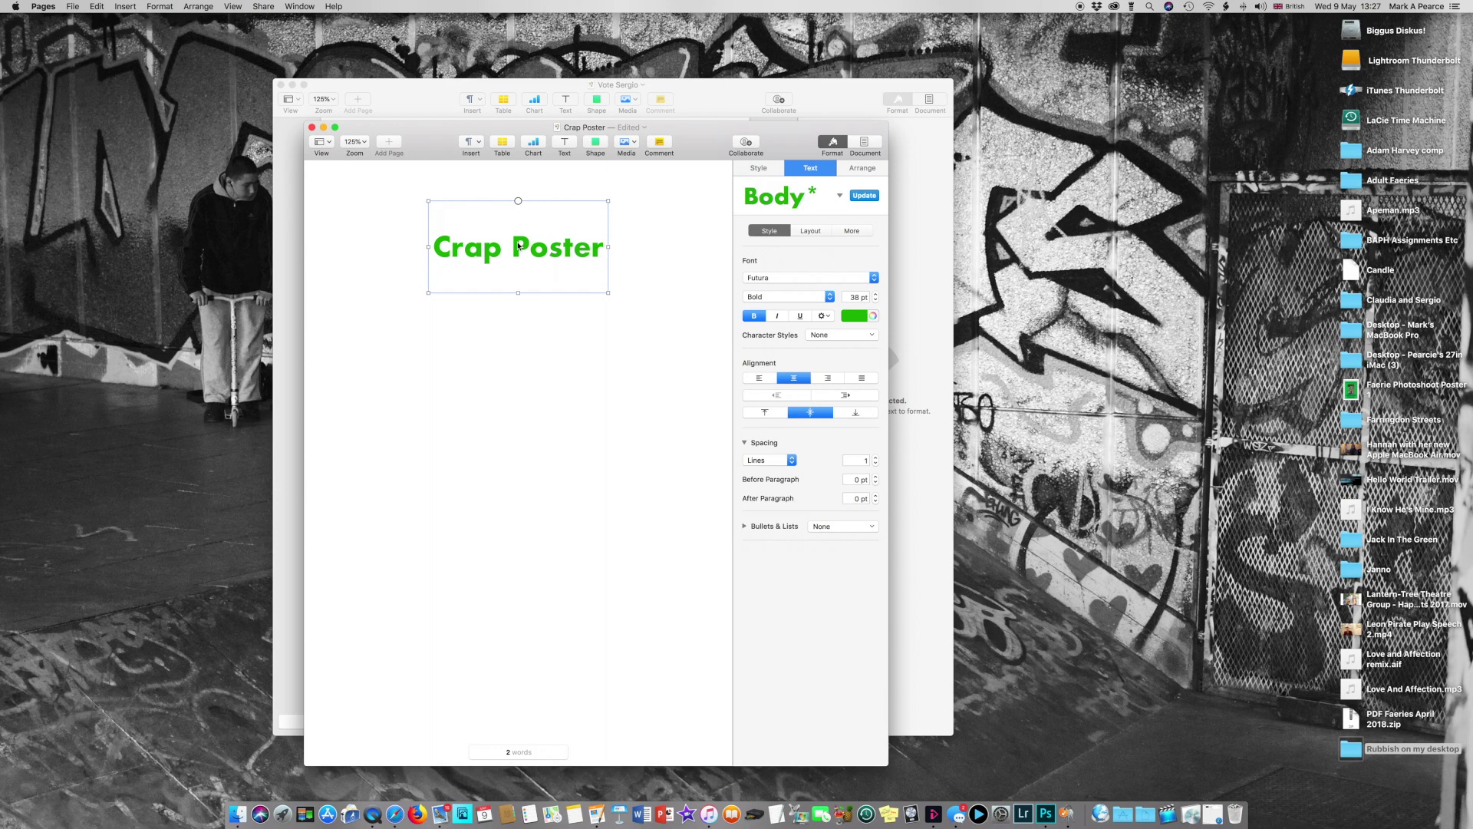
drag(519, 245, 519, 240)
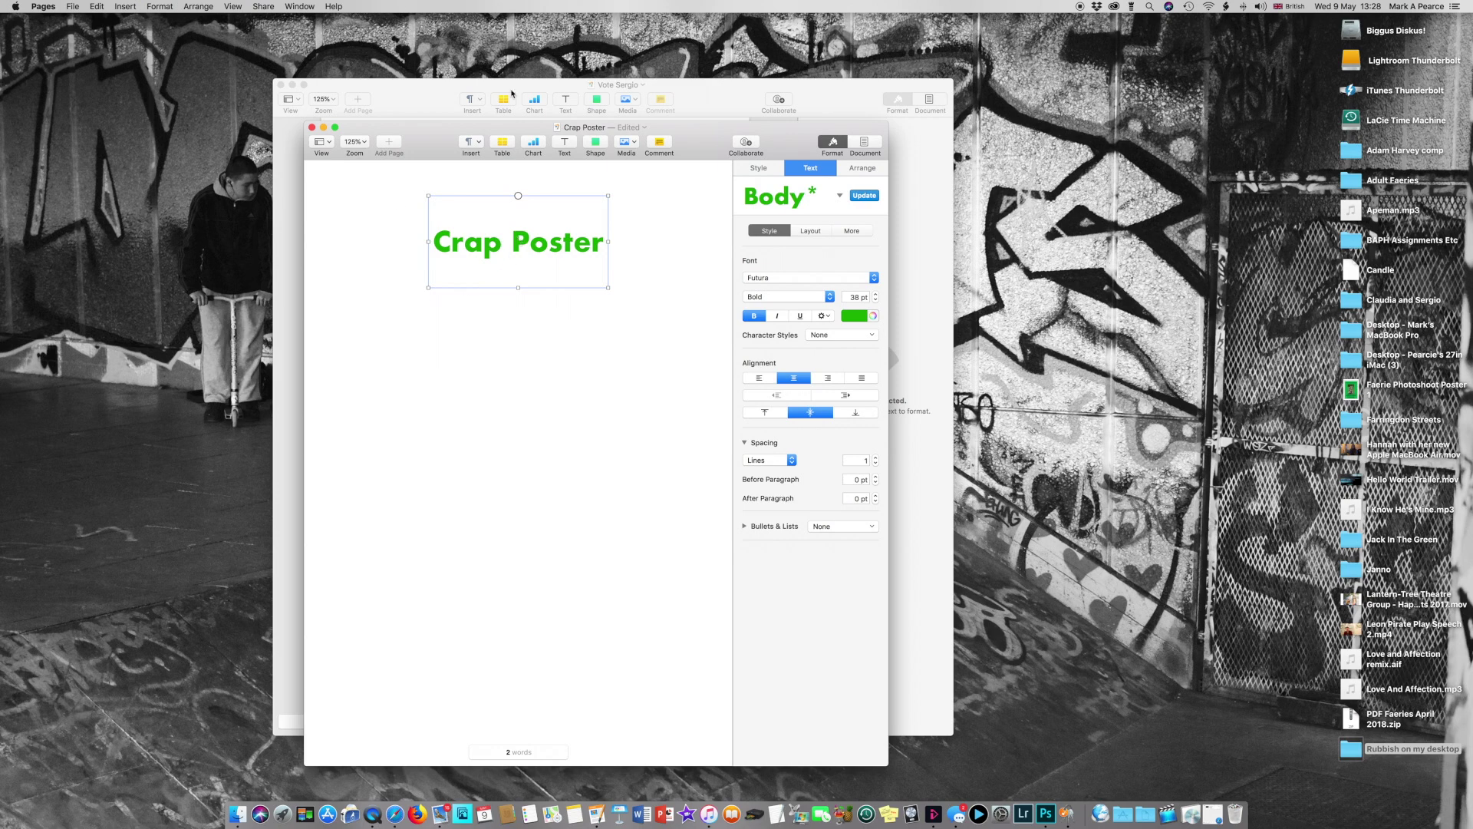
Insert a basic square shape, enlarge it to fill much of the page width, and centre it below the title.
click(594, 148)
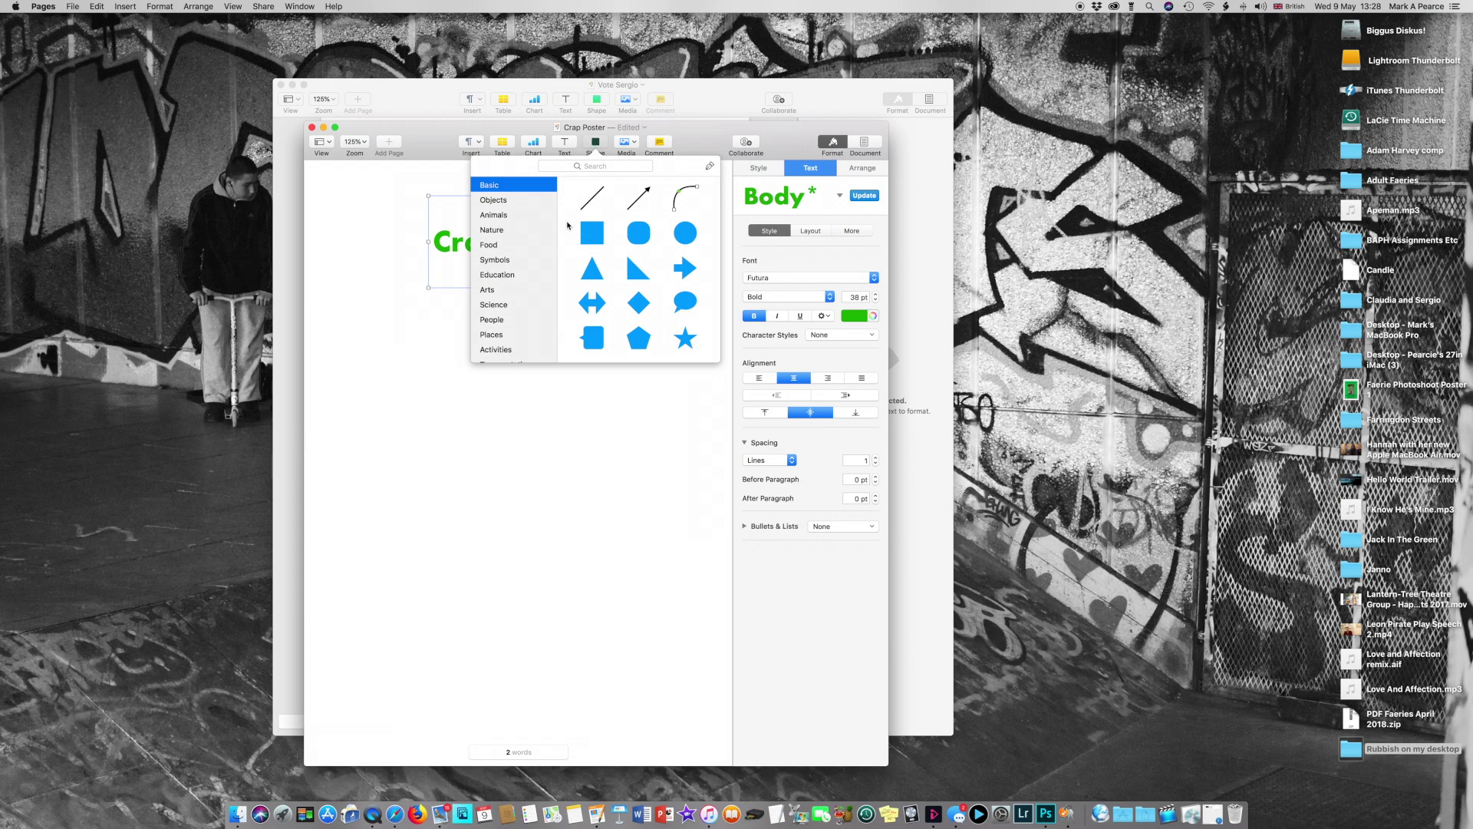
click(593, 232)
drag(518, 473, 678, 588)
drag(591, 482, 584, 482)
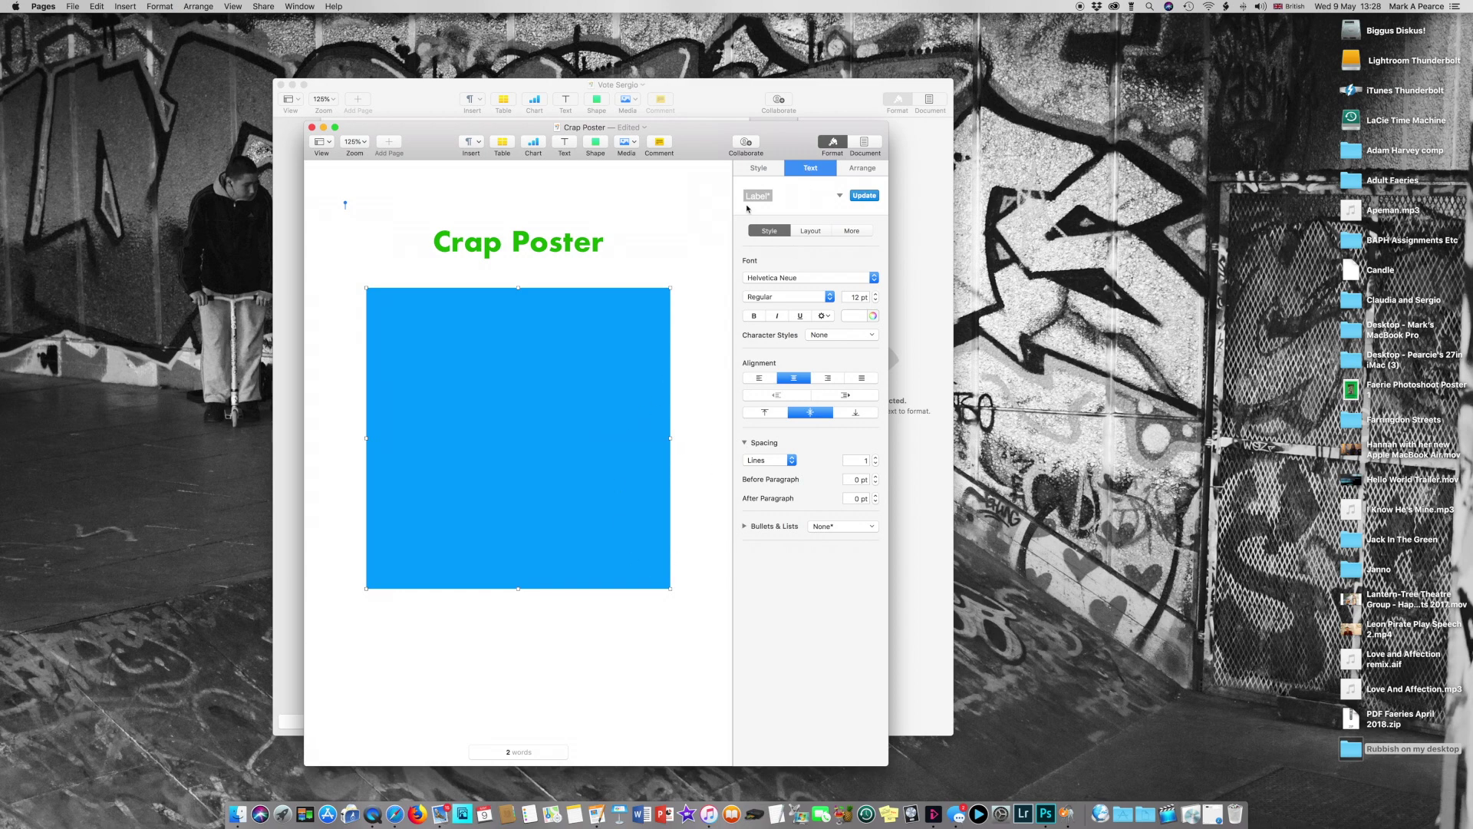
drag(519, 407, 521, 428)
Fill the square with the title's green, sampled from the lettering with the colour picker's eyedropper.
click(759, 168)
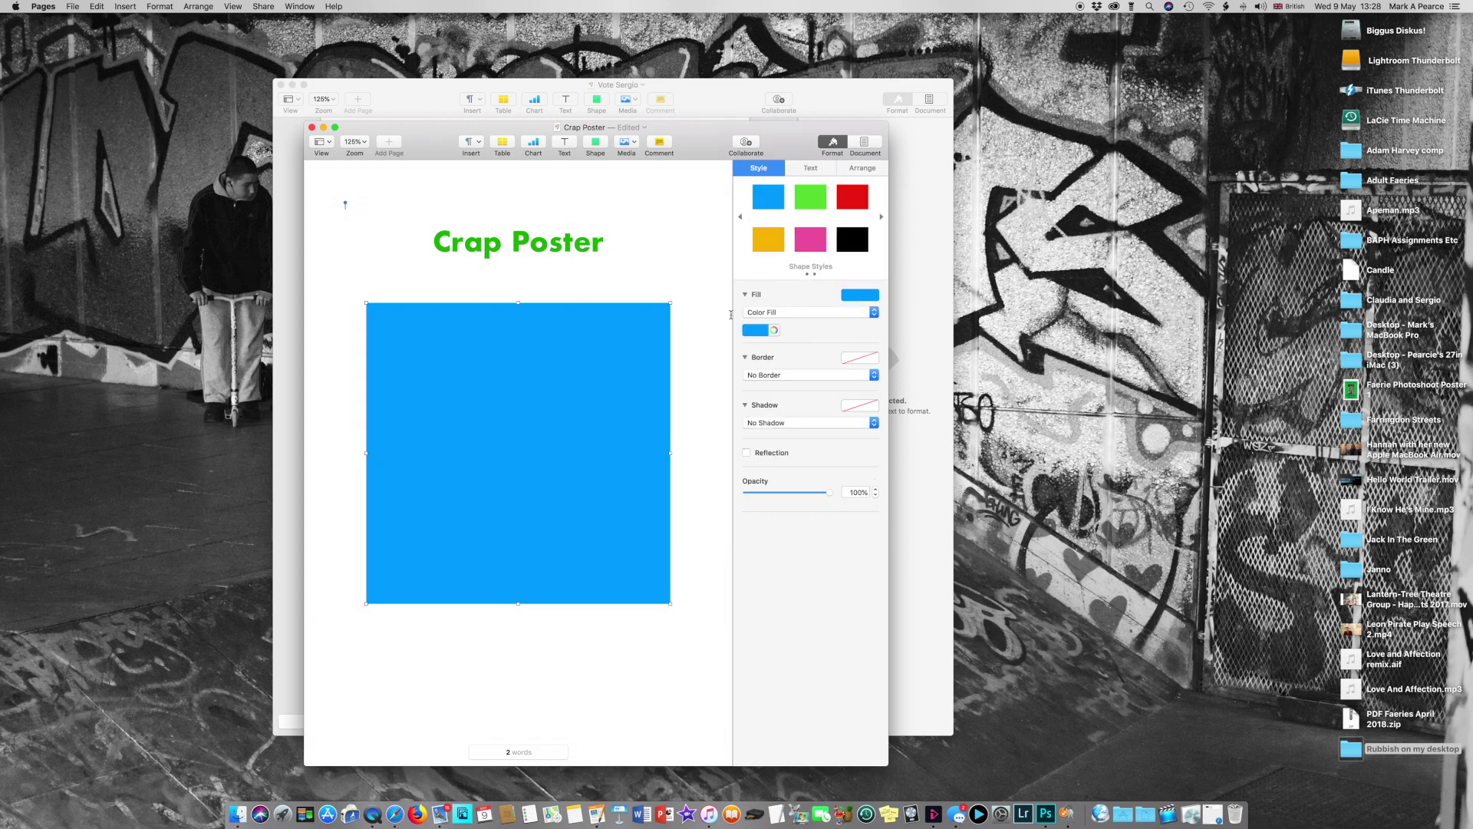
click(774, 331)
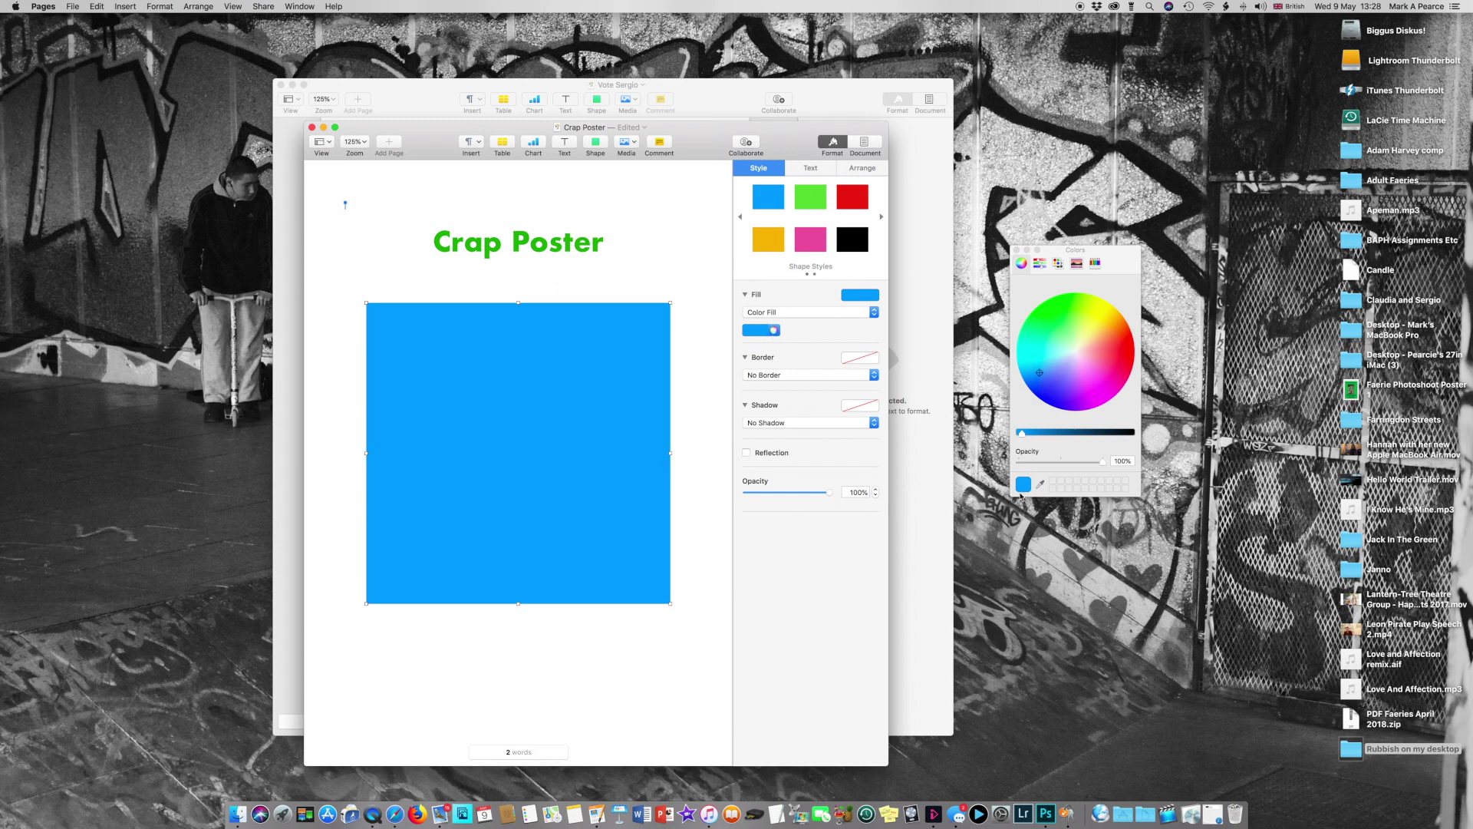
click(1040, 483)
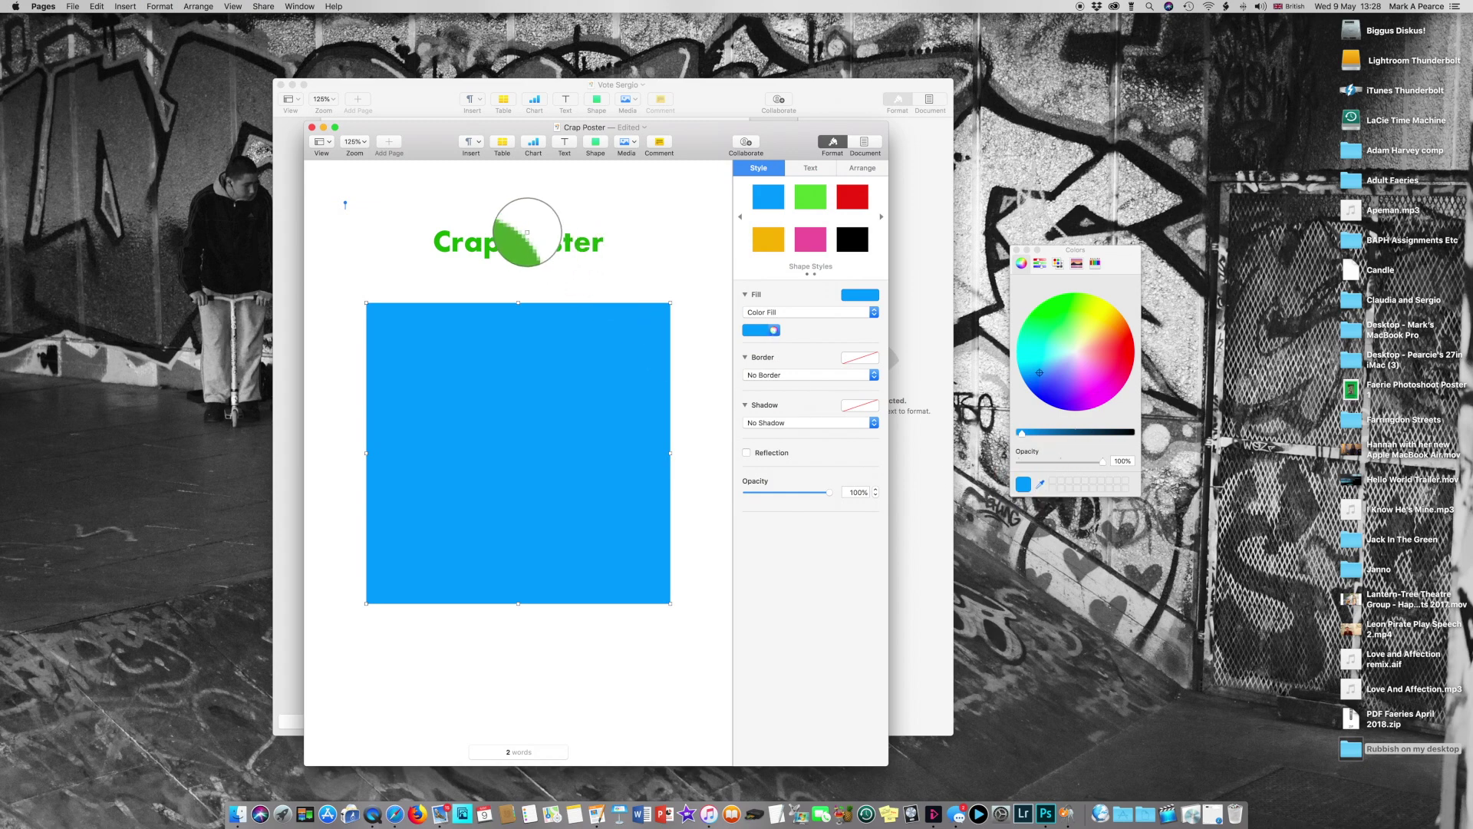
click(466, 246)
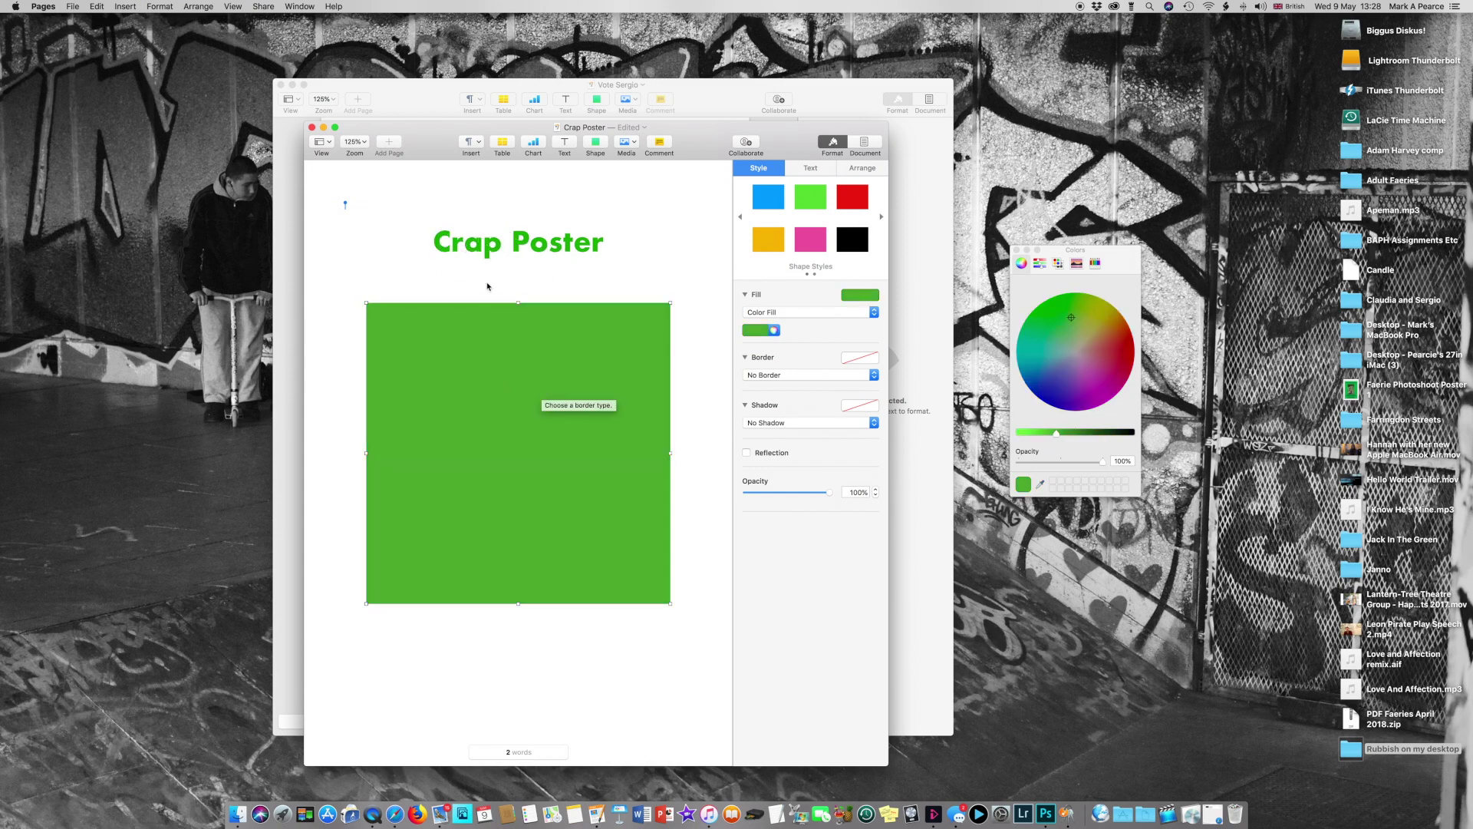
Change the square's fill to an image fill using the Farringdon photo ending in "ia-6.jpg" from the Farringdon Streets folder.
click(872, 316)
click(865, 342)
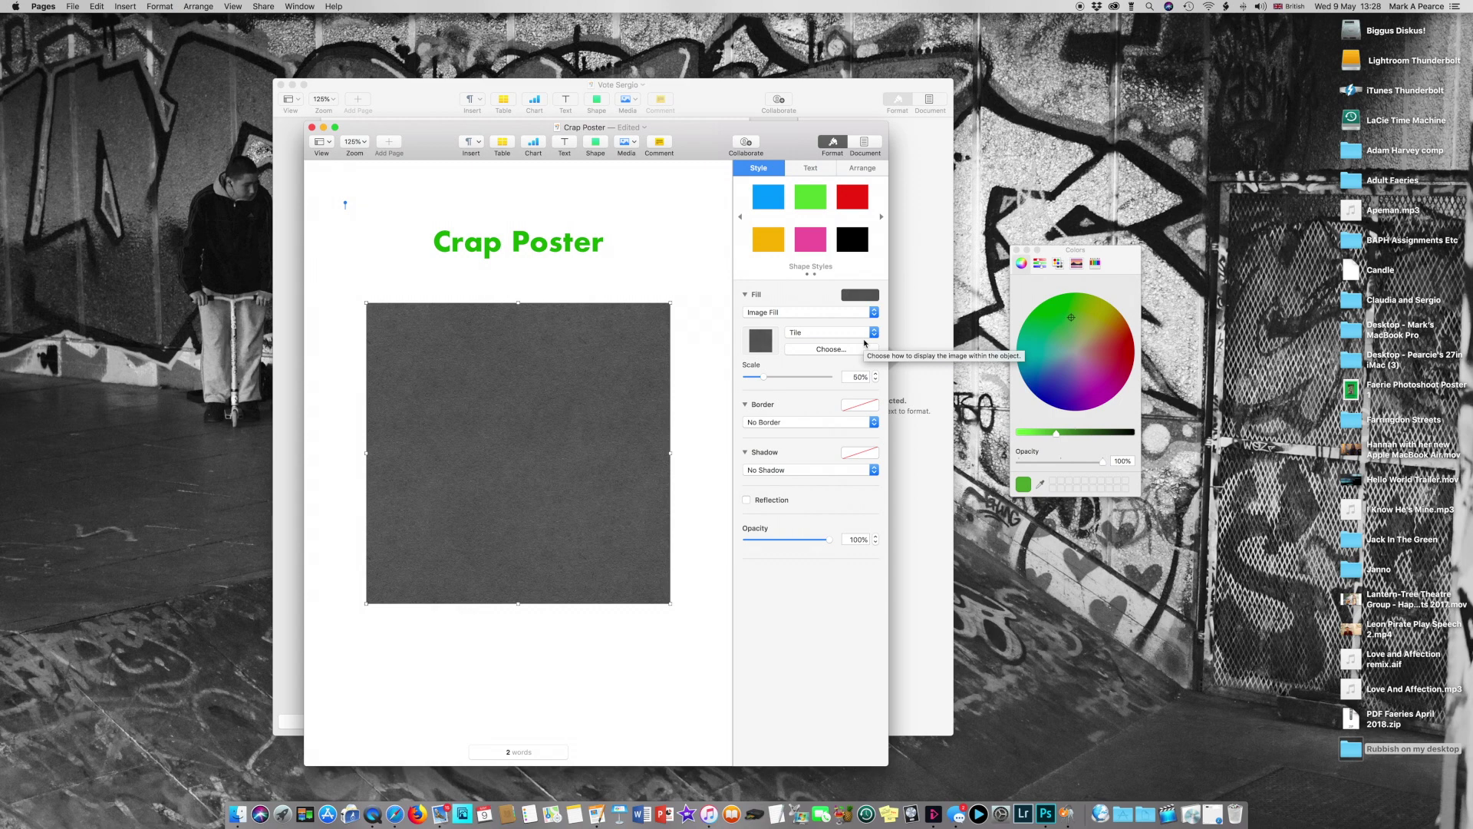
click(850, 350)
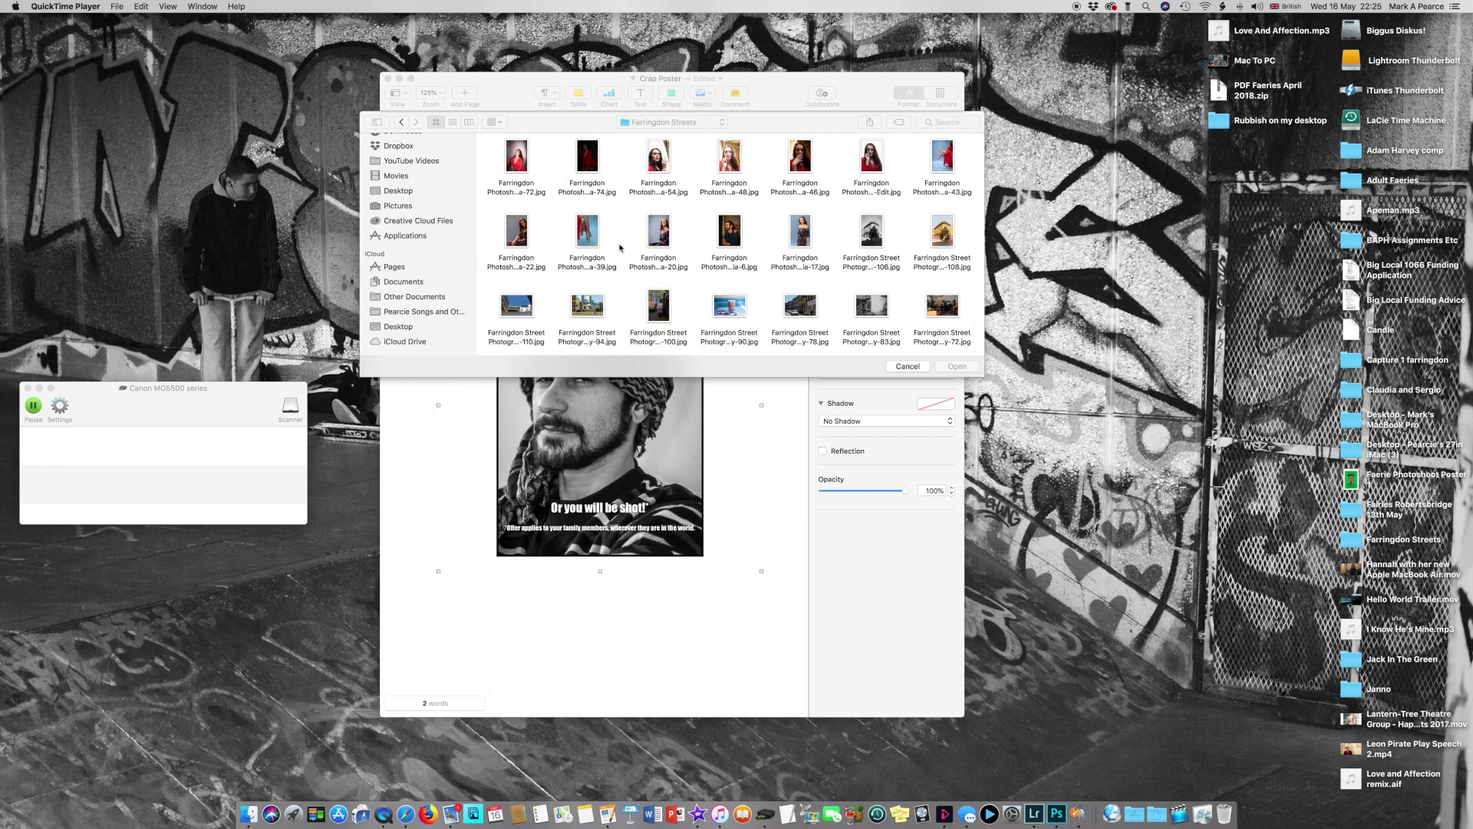
click(728, 235)
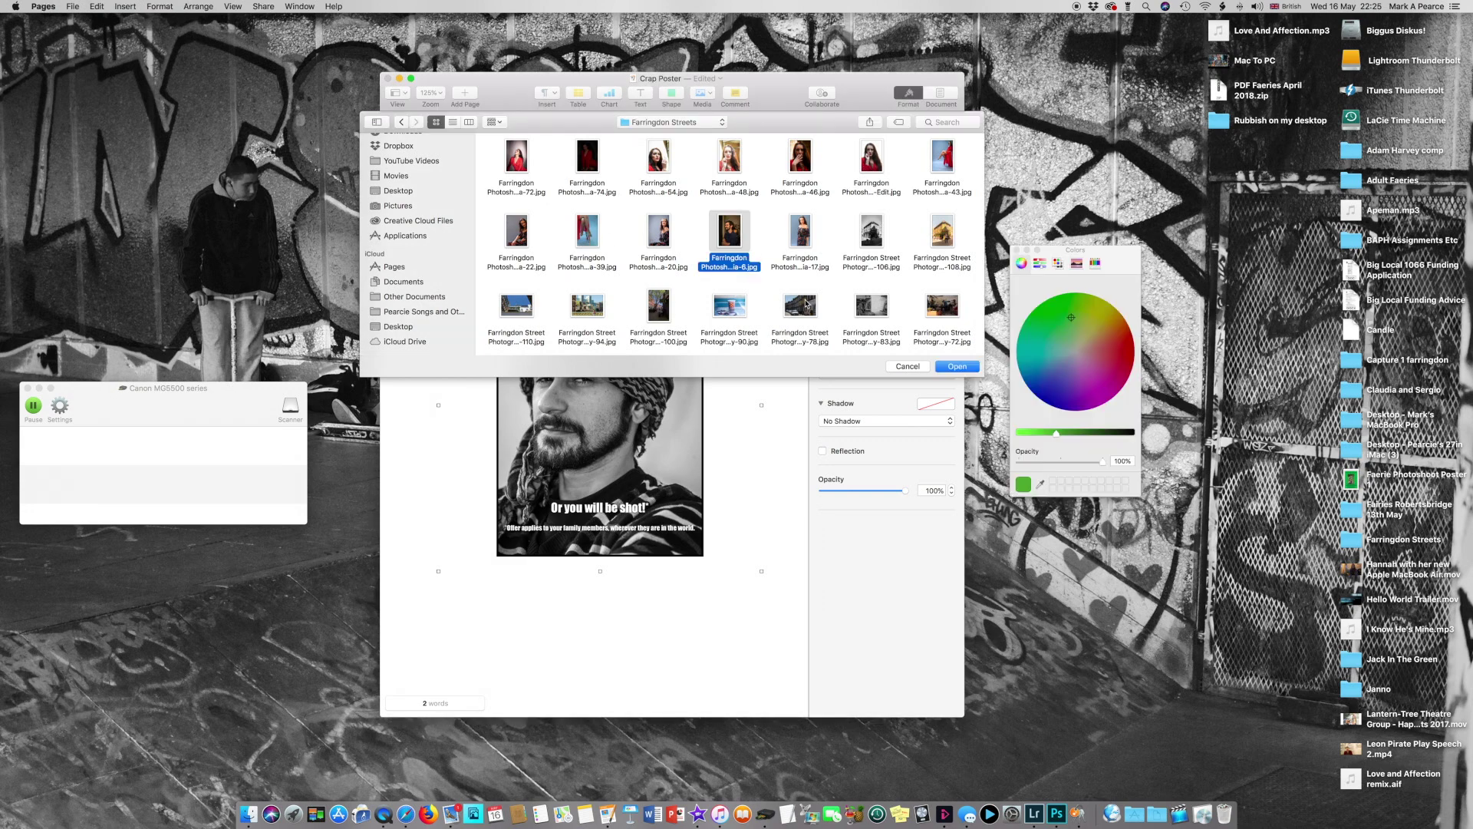
click(949, 365)
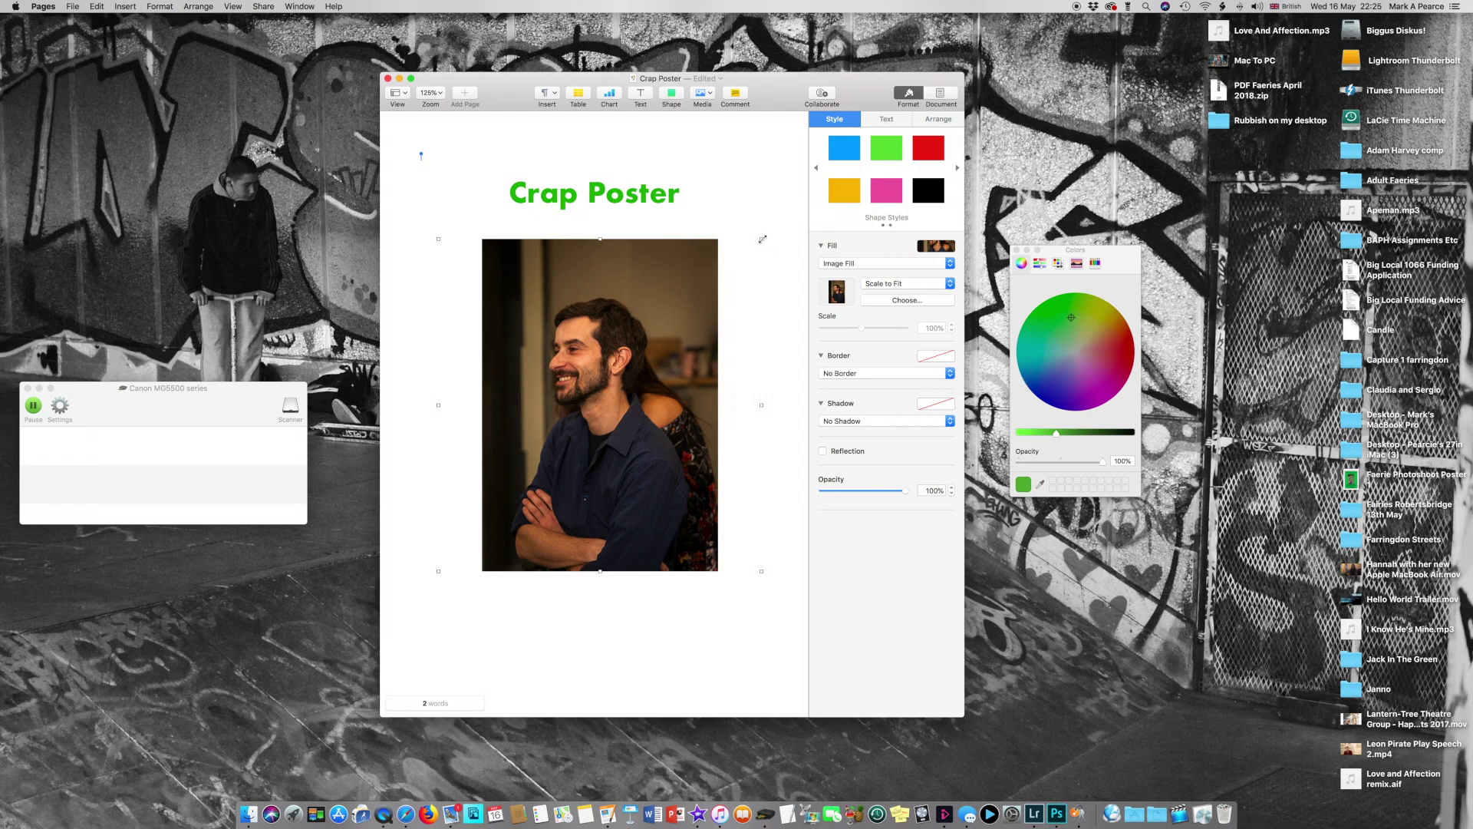
Add a line border to the picture square and set its image to Scale to Fill.
click(949, 374)
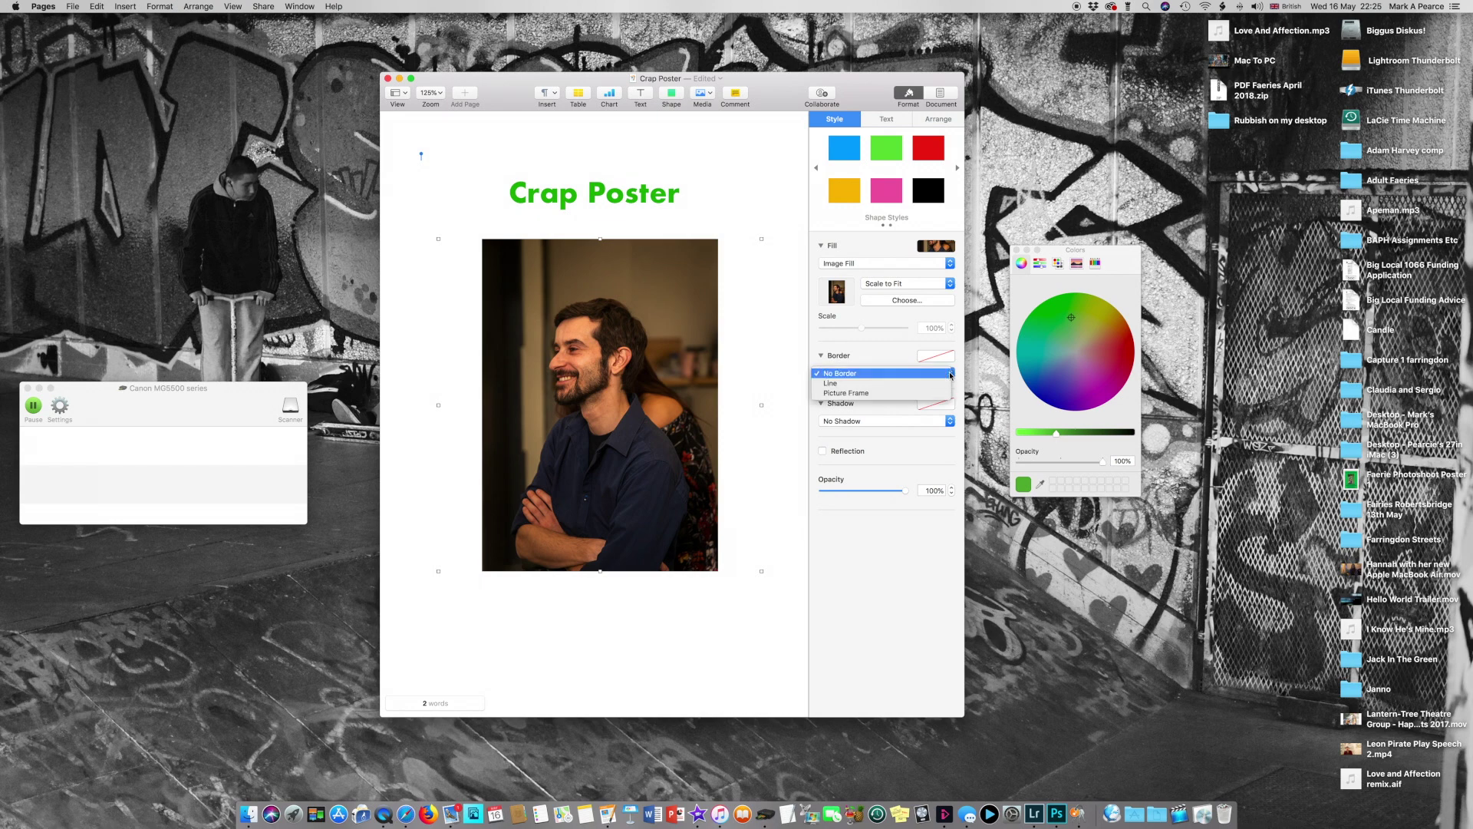
click(943, 387)
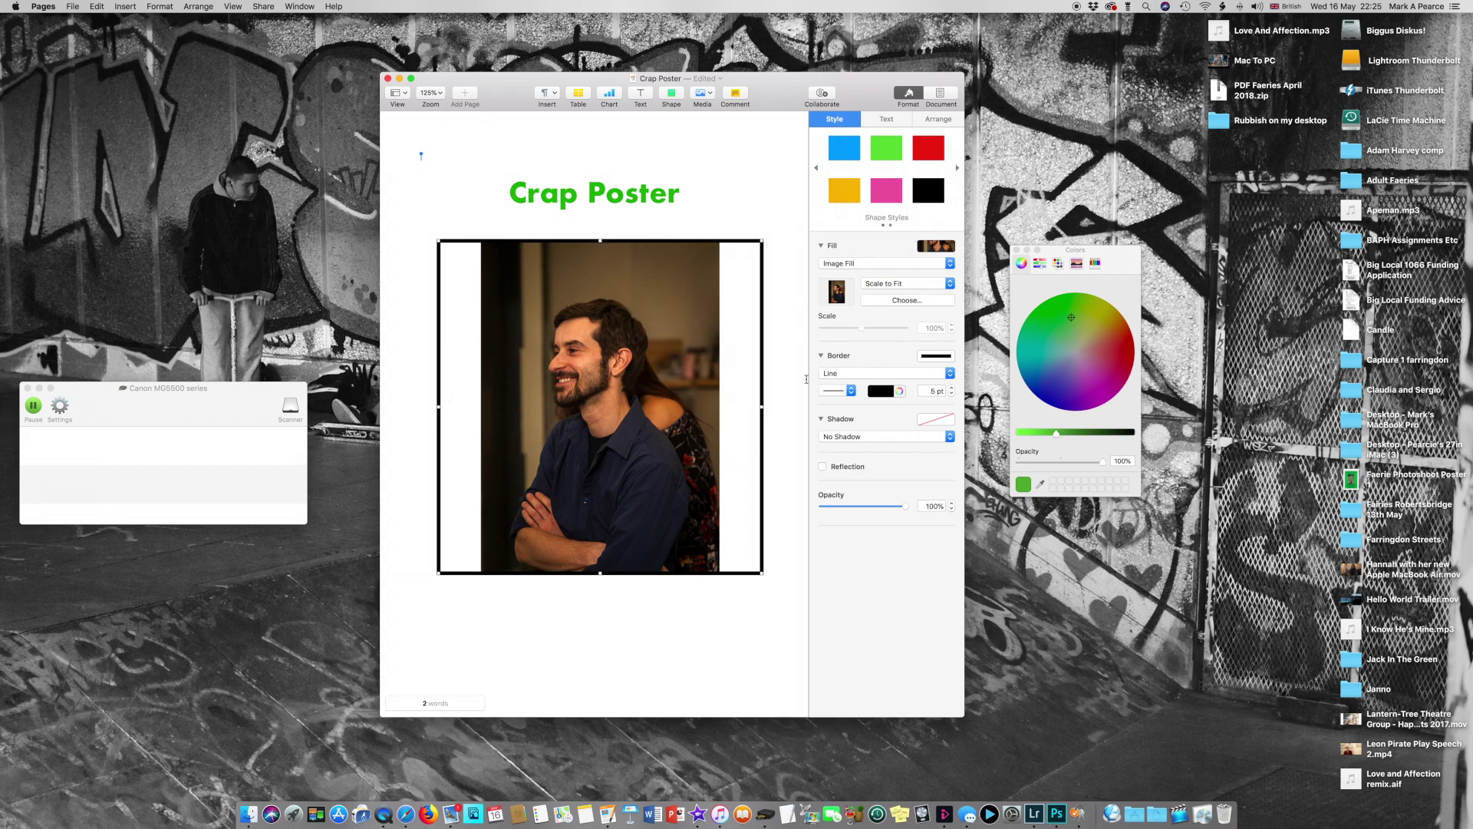
click(945, 283)
click(940, 276)
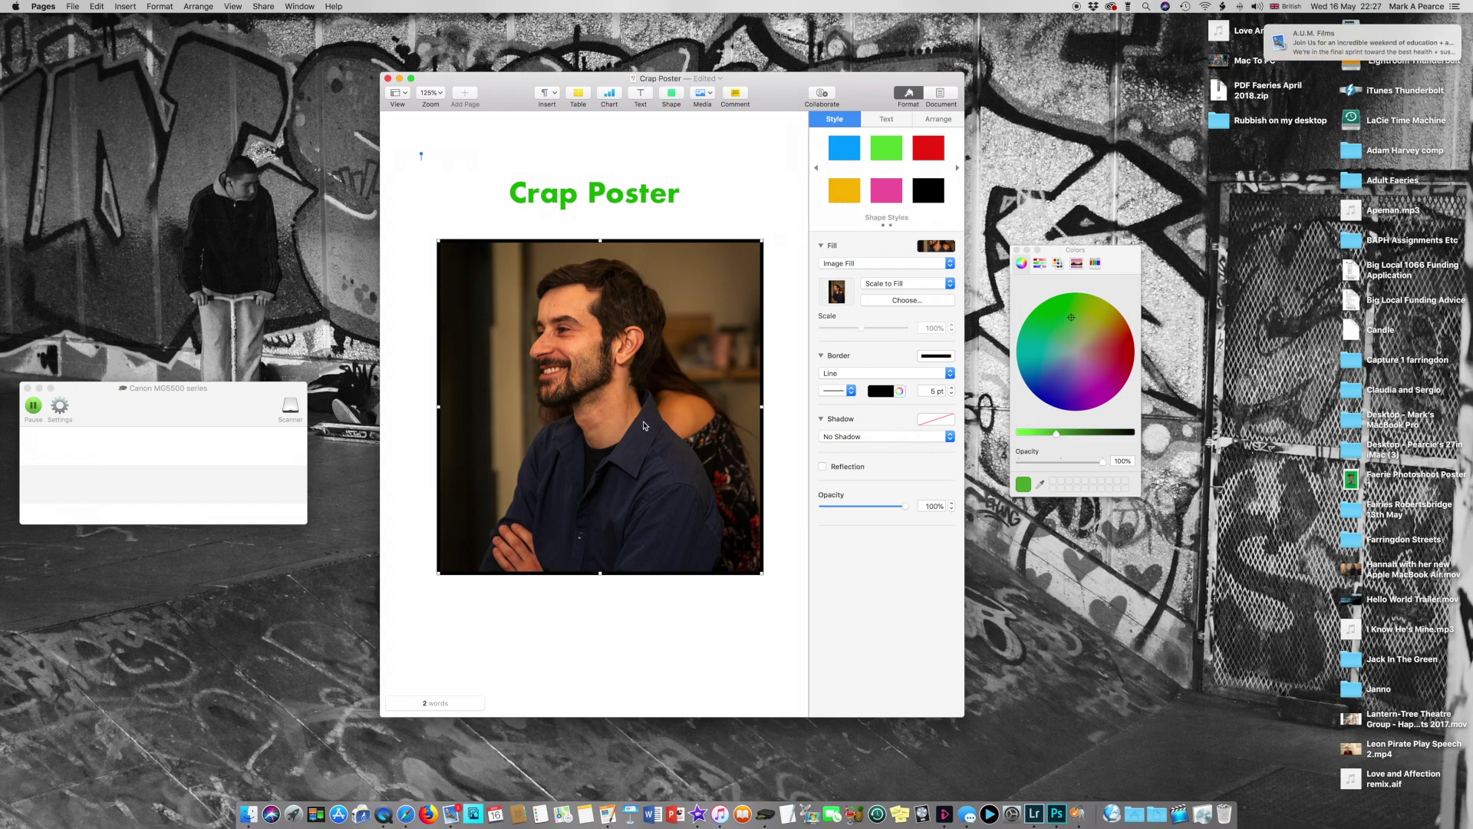
Set the picture square to stay on the page with text wrap None, and move it slightly higher to about Y 5.9 cm.
click(939, 121)
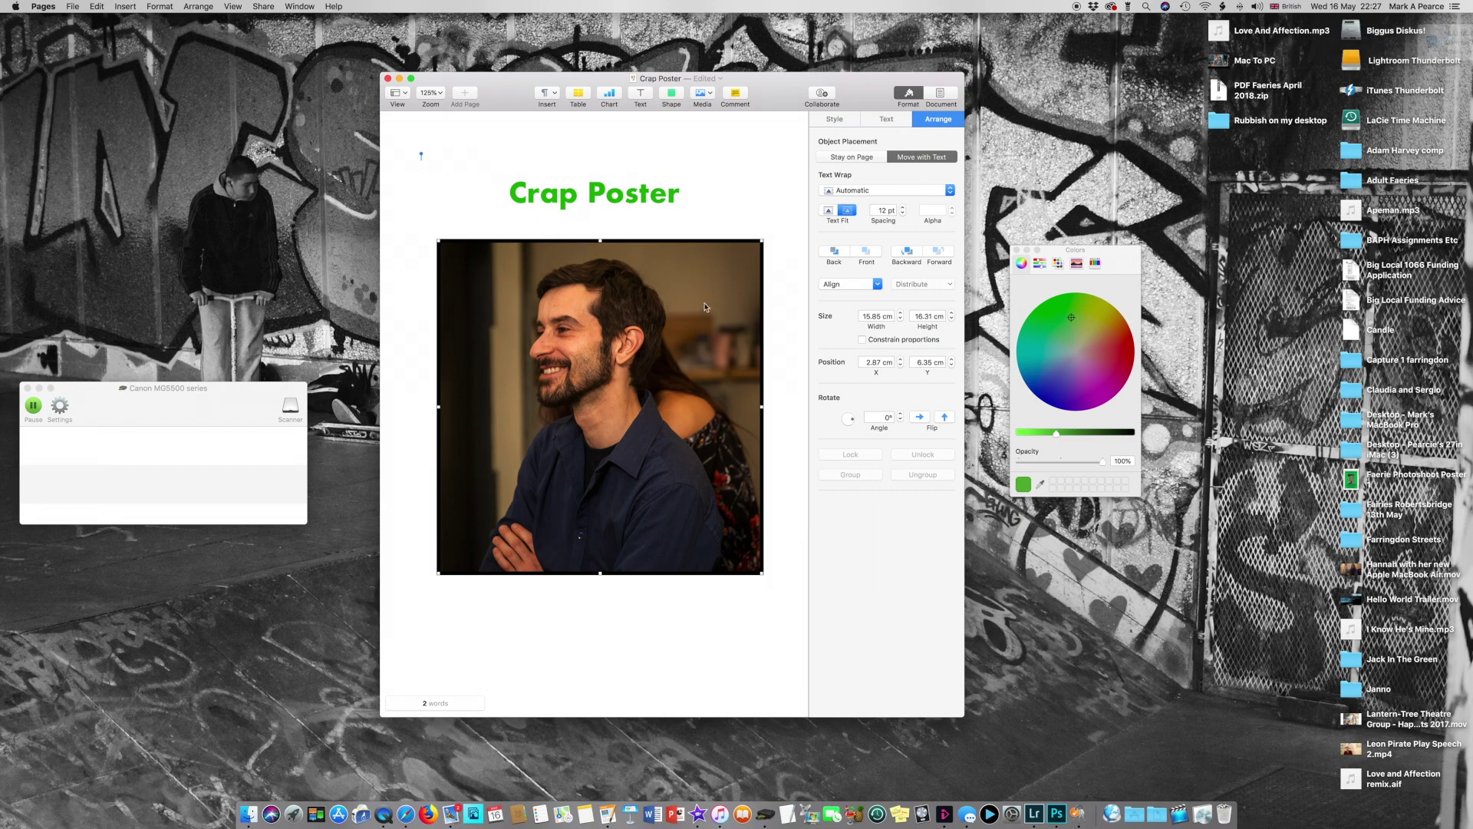
click(851, 158)
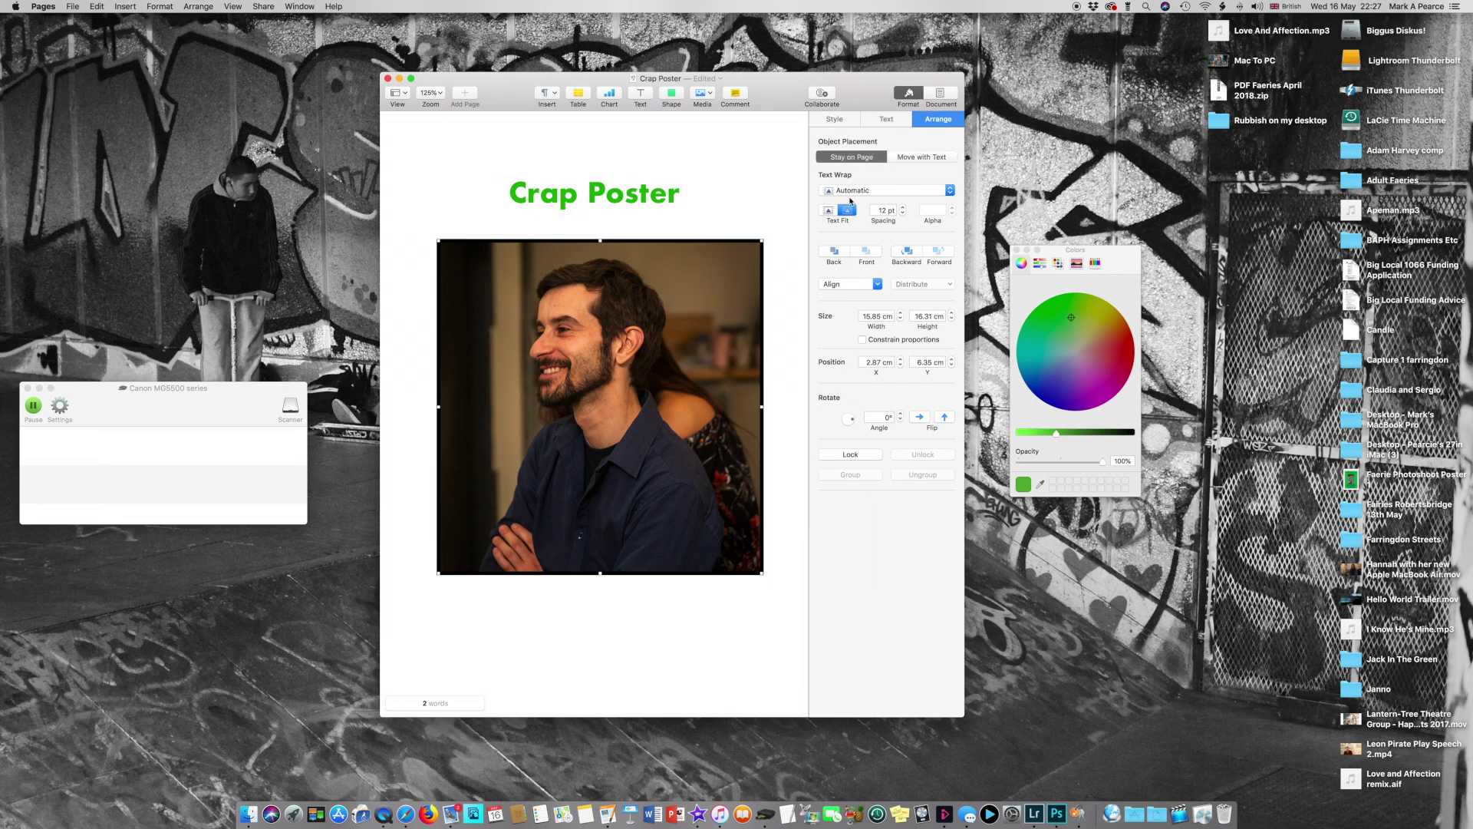
click(949, 190)
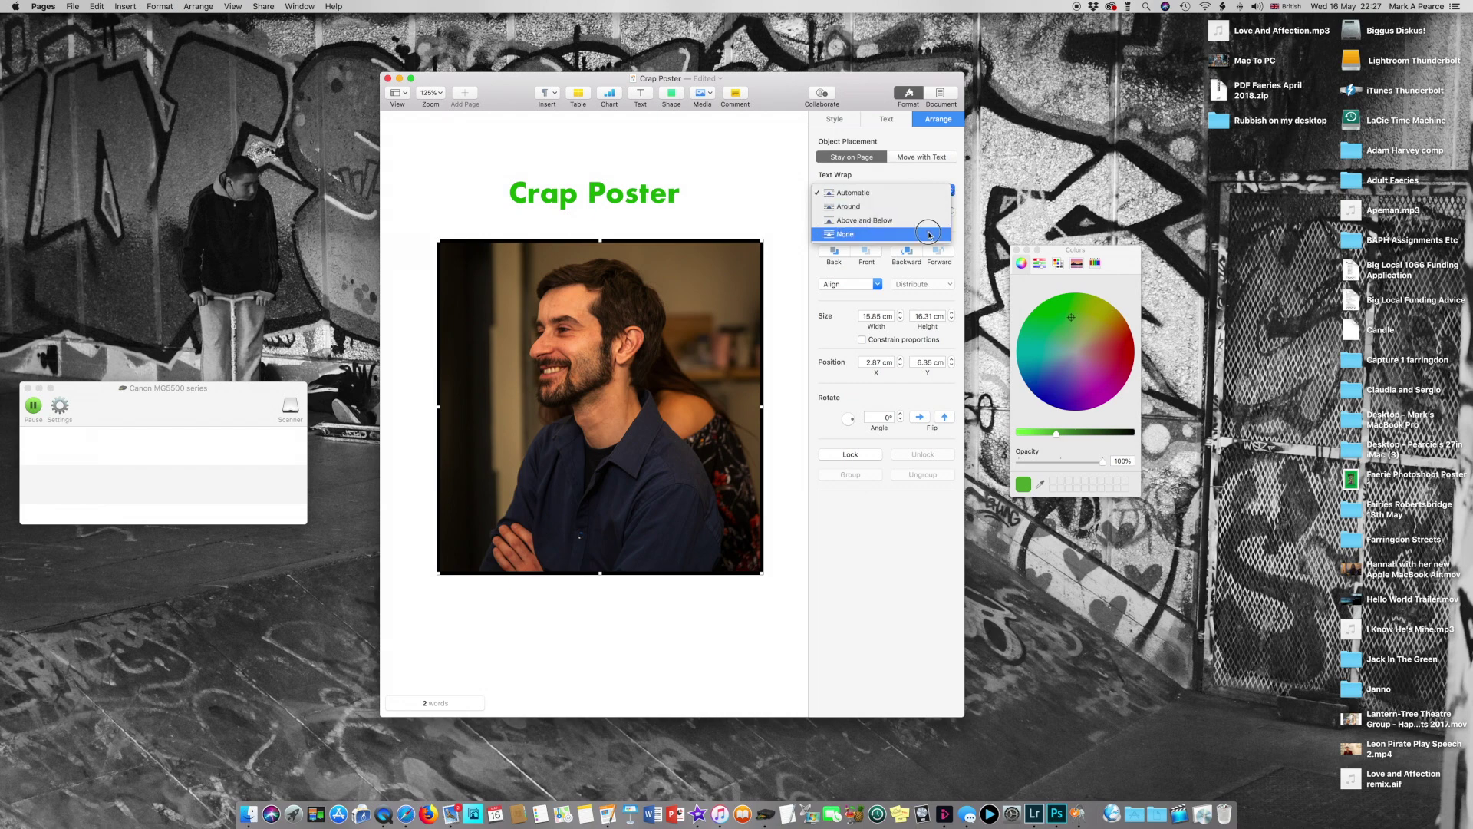
click(929, 234)
mouse_move(637, 374)
mouse_down()
mouse_move(658, 245)
mouse_move(667, 458)
mouse_move(584, 342)
mouse_move(666, 369)
mouse_move(628, 398)
mouse_move(551, 351)
mouse_move(653, 362)
mouse_up()
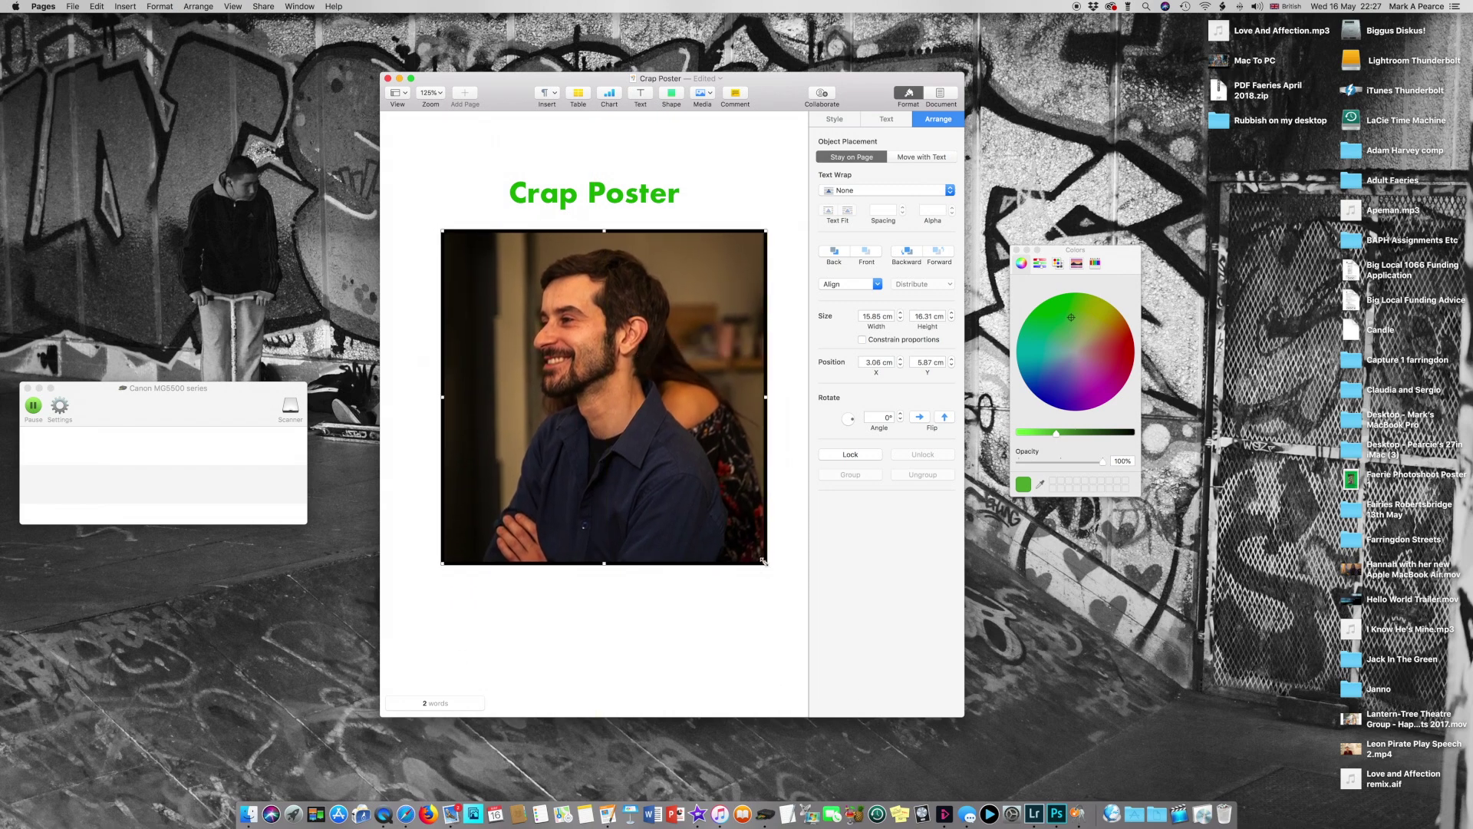